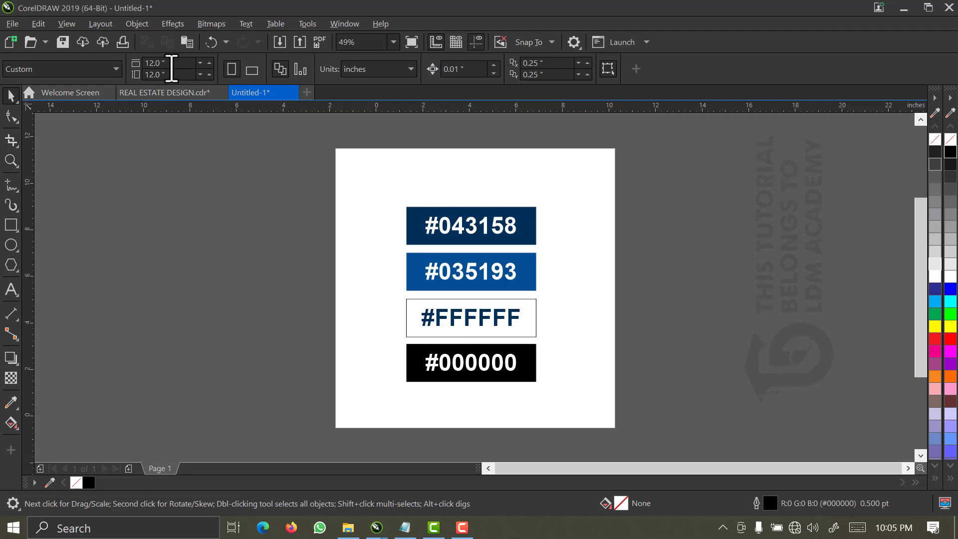
- Create a page-sized rectangle as a frame on the 12 by 12 inch page
left_click(144, 63)
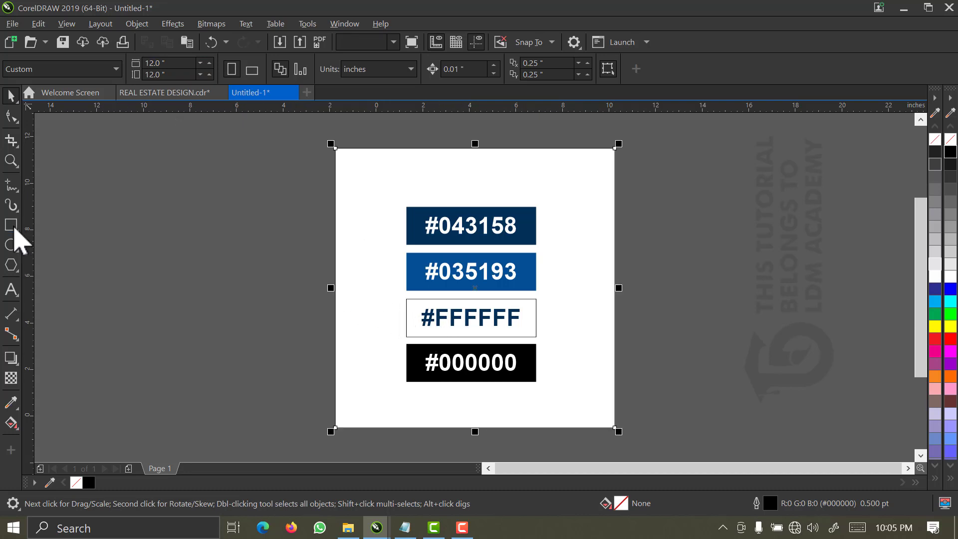
left_click(12, 226)
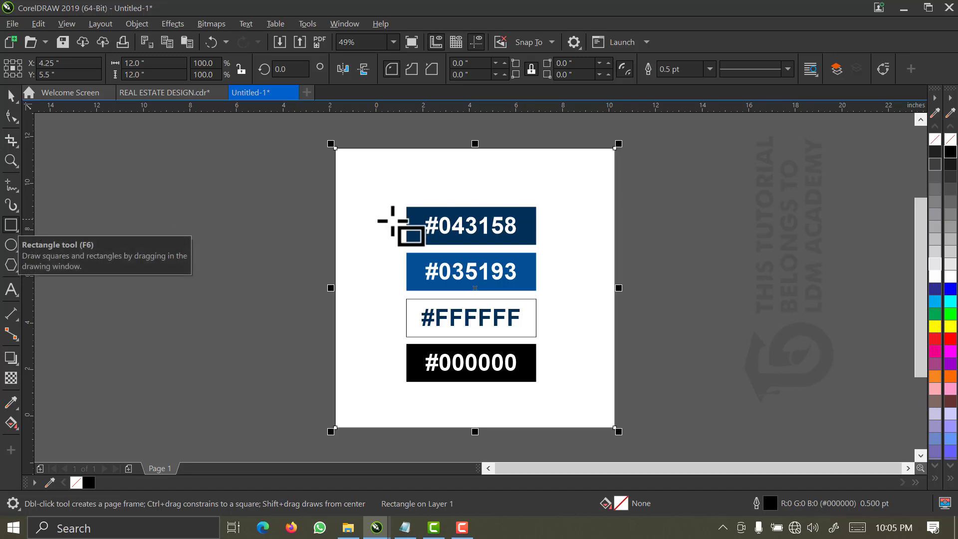
left_click(11, 94)
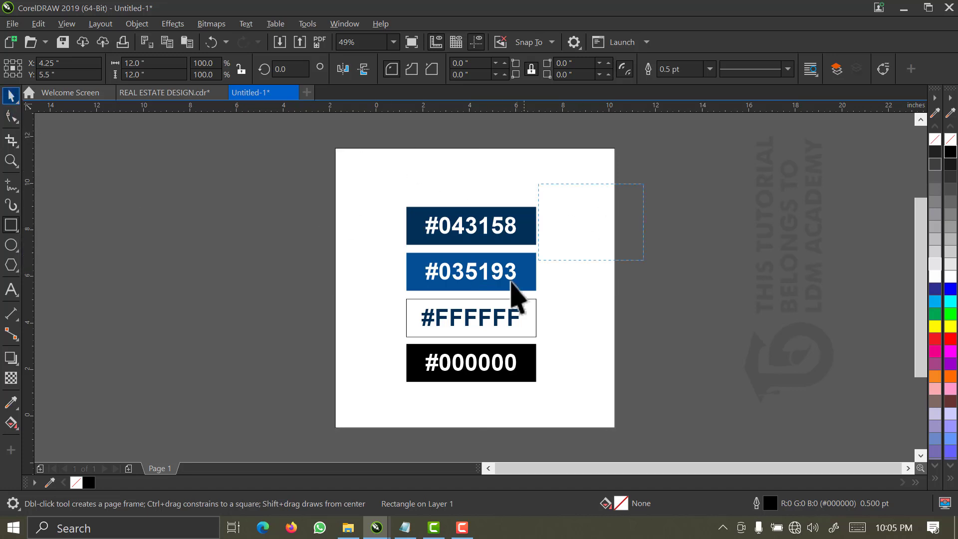
- Move all four hex-code color swatches and their labels off the page to its left side
key("ctrl+a")
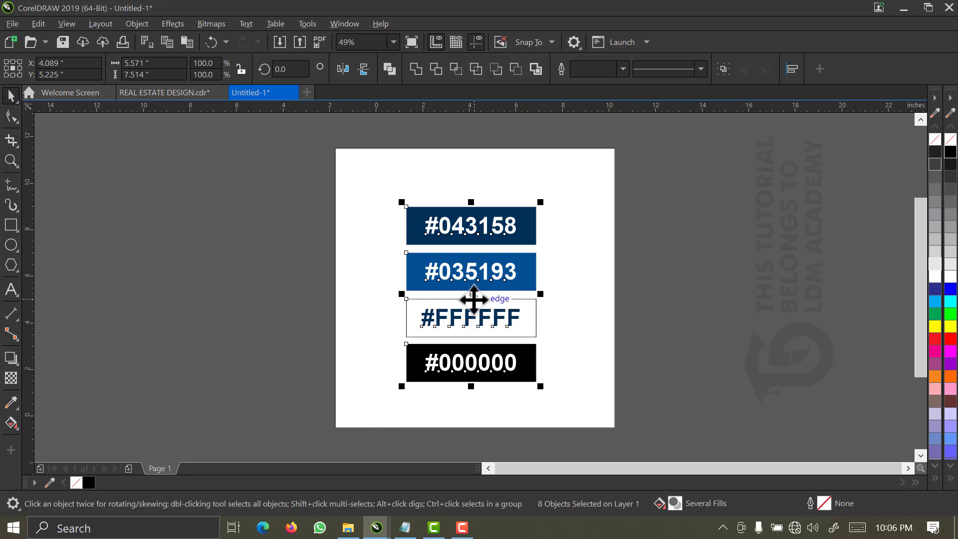
left_click_drag(473, 296, 250, 336)
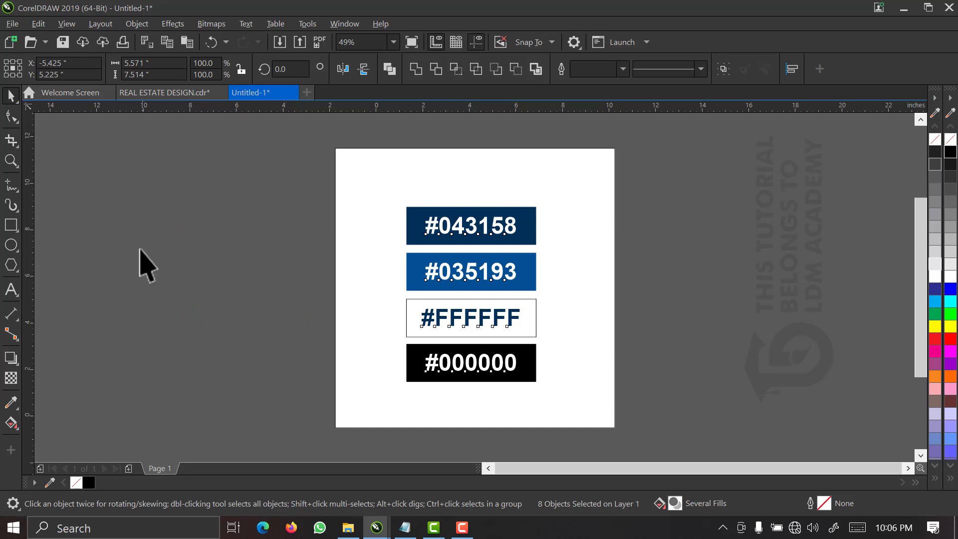
- Fill the page-sized rectangle with green and remove its outline
left_click(500, 252)
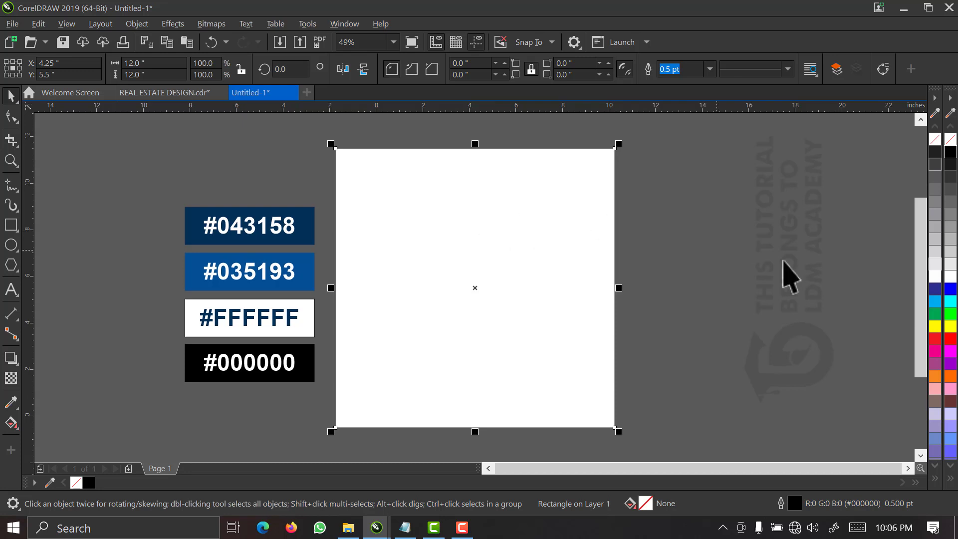
left_click(935, 314)
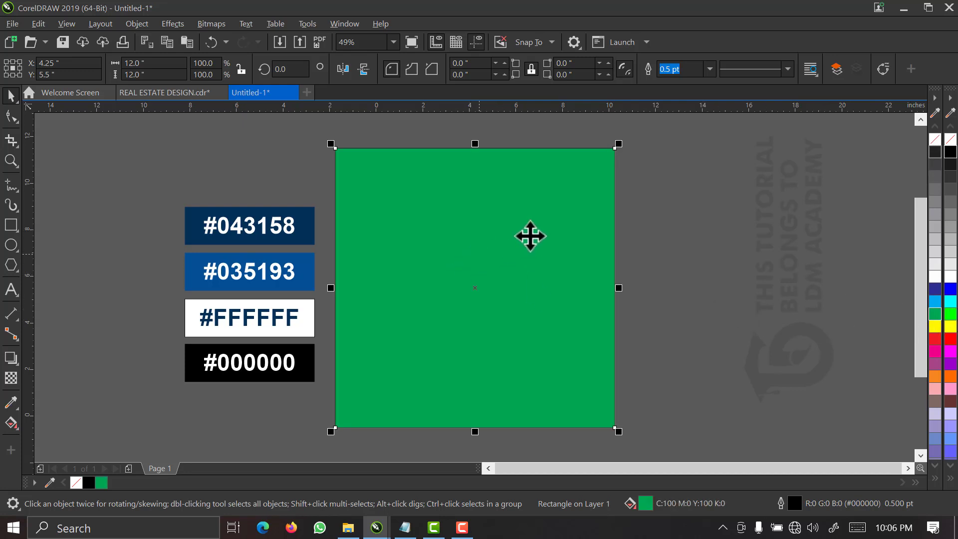
right_click(951, 140)
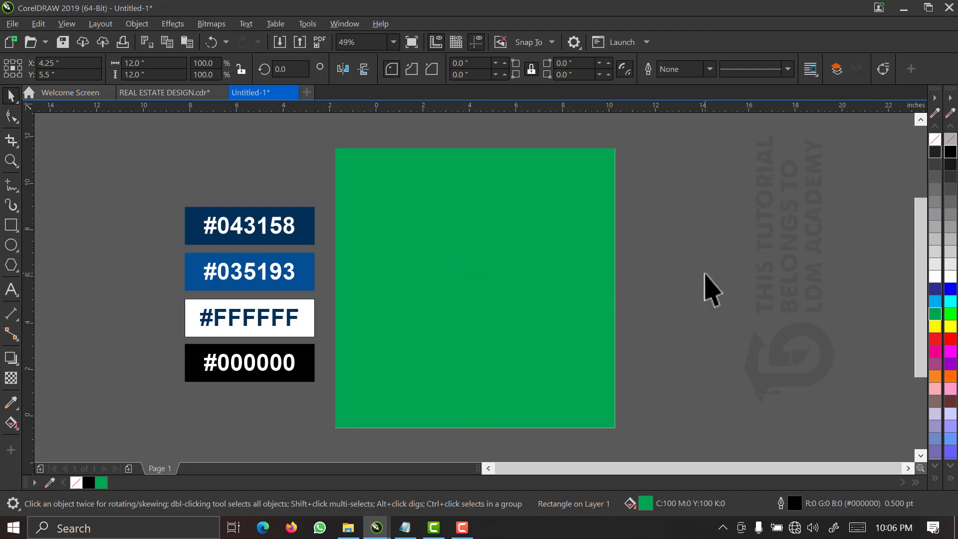
left_click(282, 227)
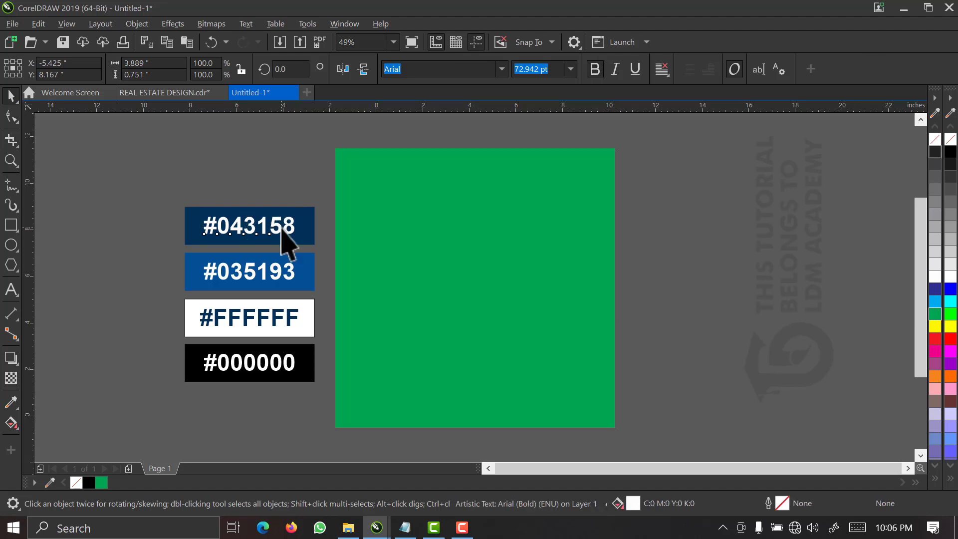
double_click(282, 228)
key("ctrl+a")
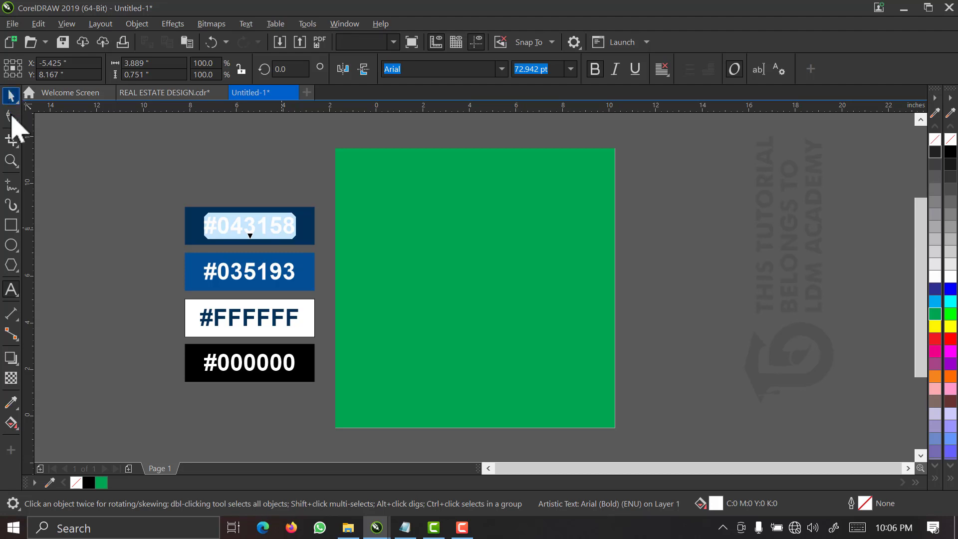
left_click(11, 95)
- Set the page-sized rectangle's uniform fill to the hex color #043158
left_click(599, 315)
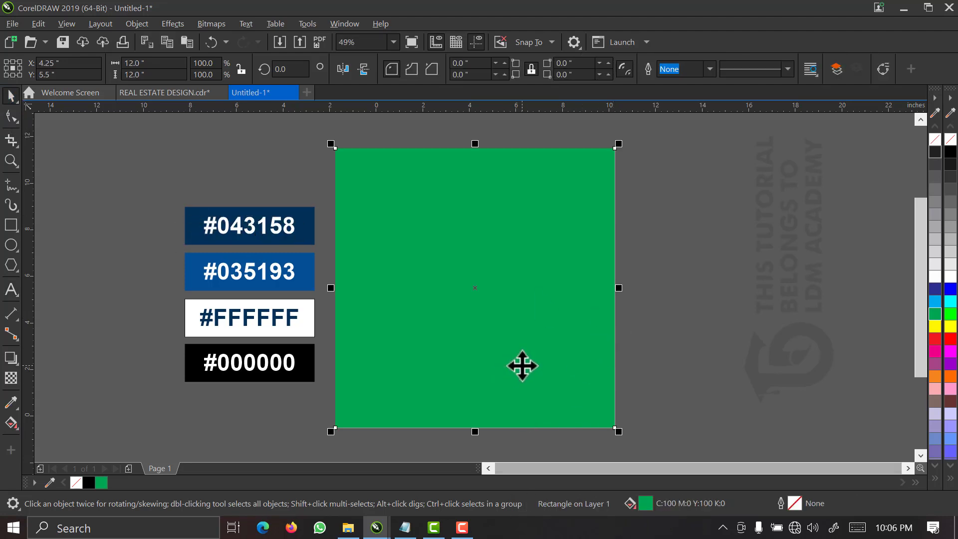
double_click(646, 504)
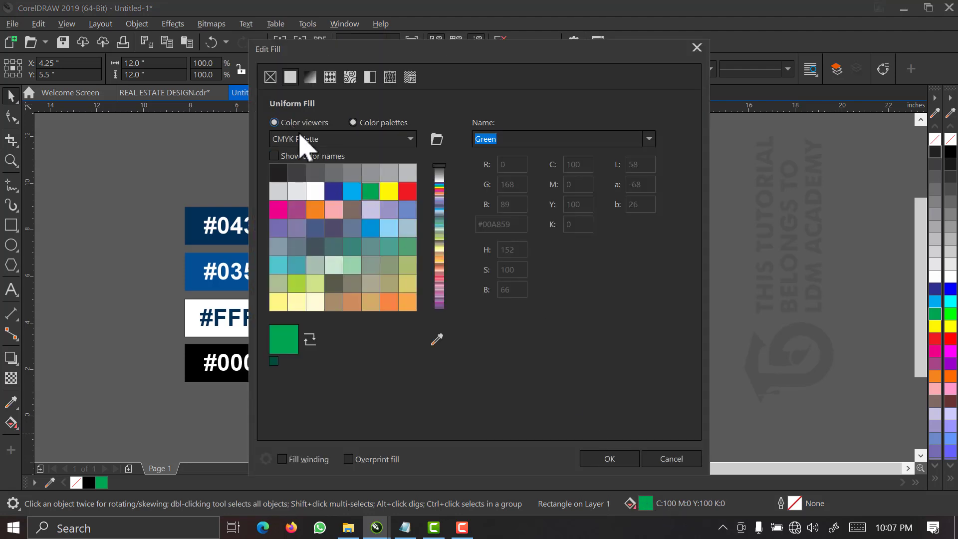
left_click(299, 123)
left_click(513, 224)
left_click(521, 263)
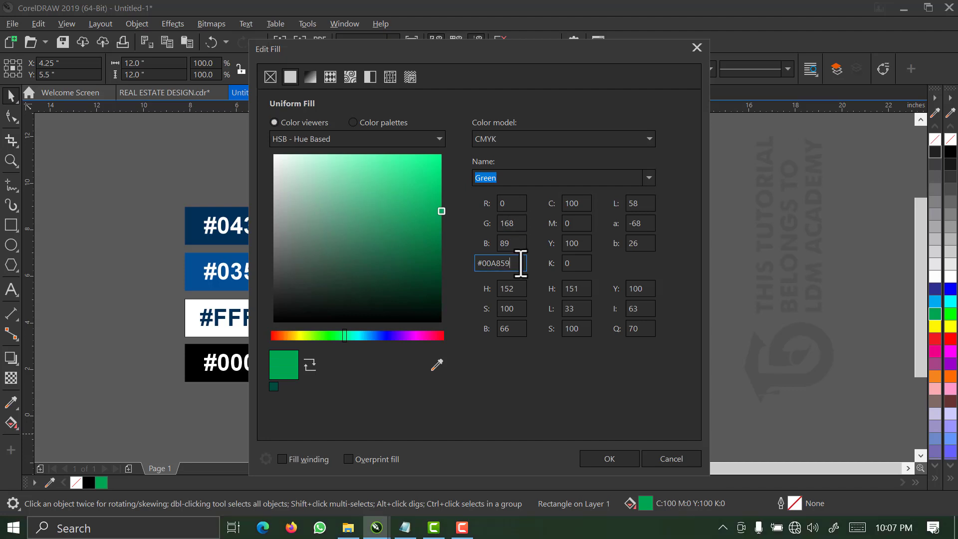
left_click_drag(513, 263, 463, 264)
left_click_drag(428, 47, 649, 83)
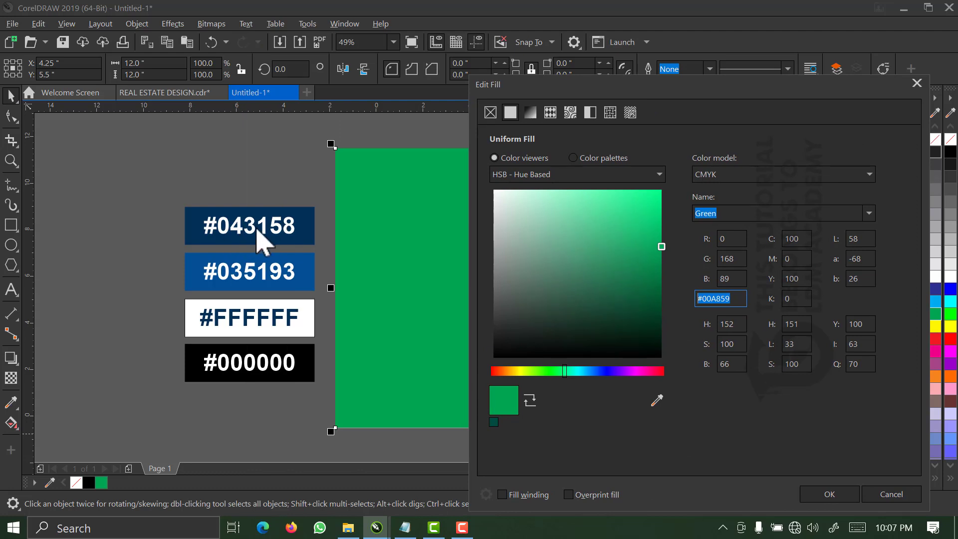
type("#043158")
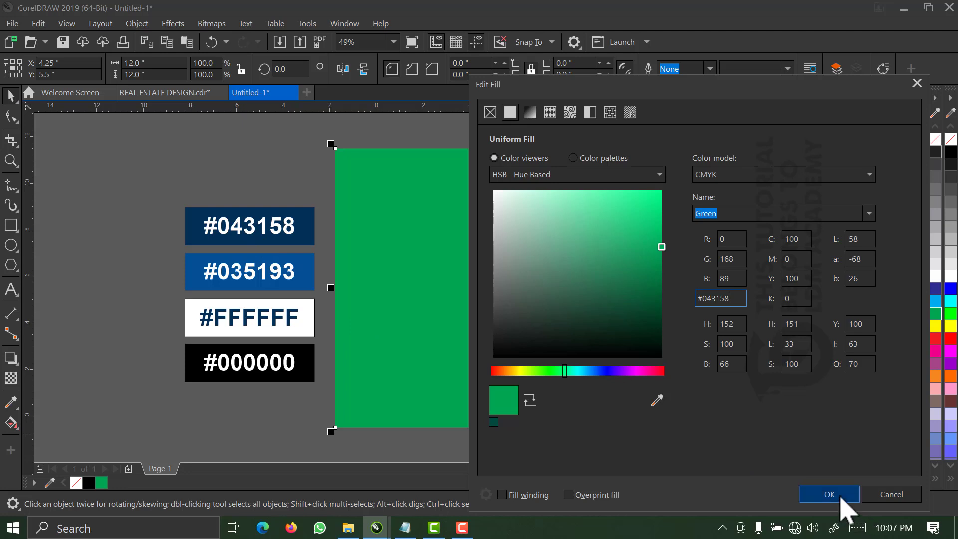
left_click(842, 498)
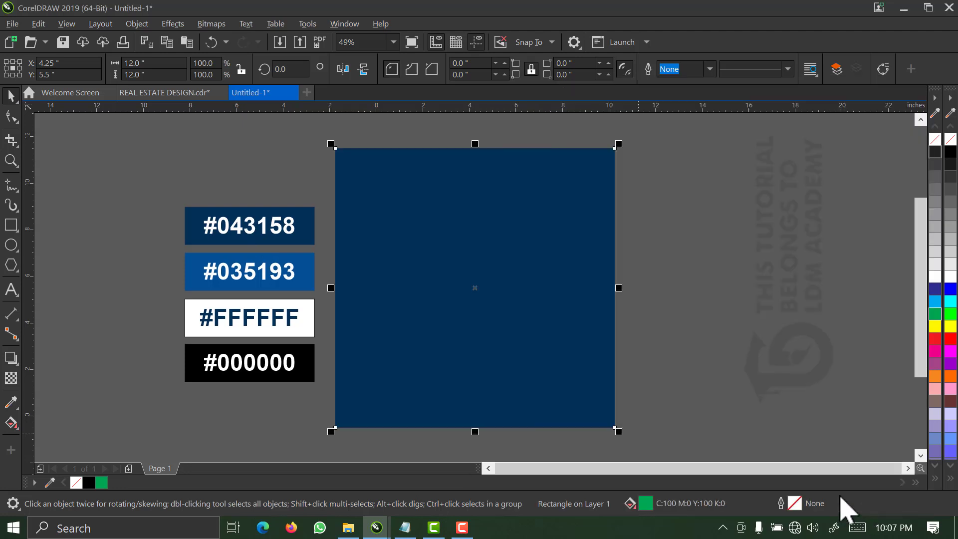
left_click(442, 276)
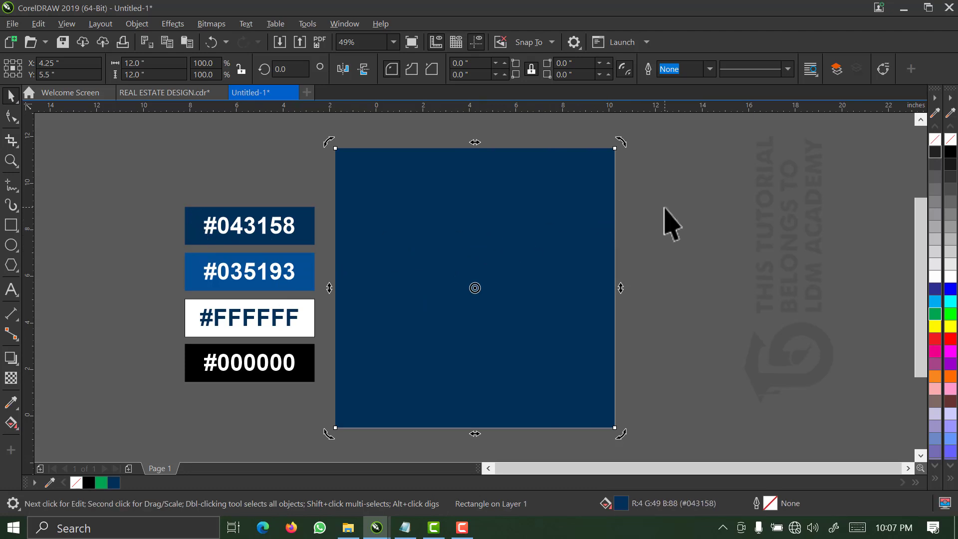
- Delete the hex-code text labels from the four color swatches
left_click(181, 219)
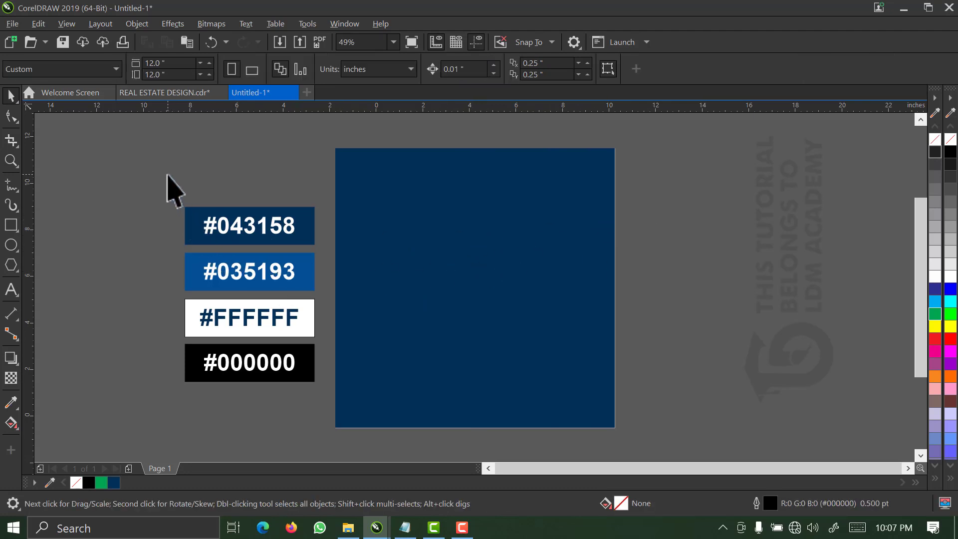
left_click_drag(157, 192, 306, 403)
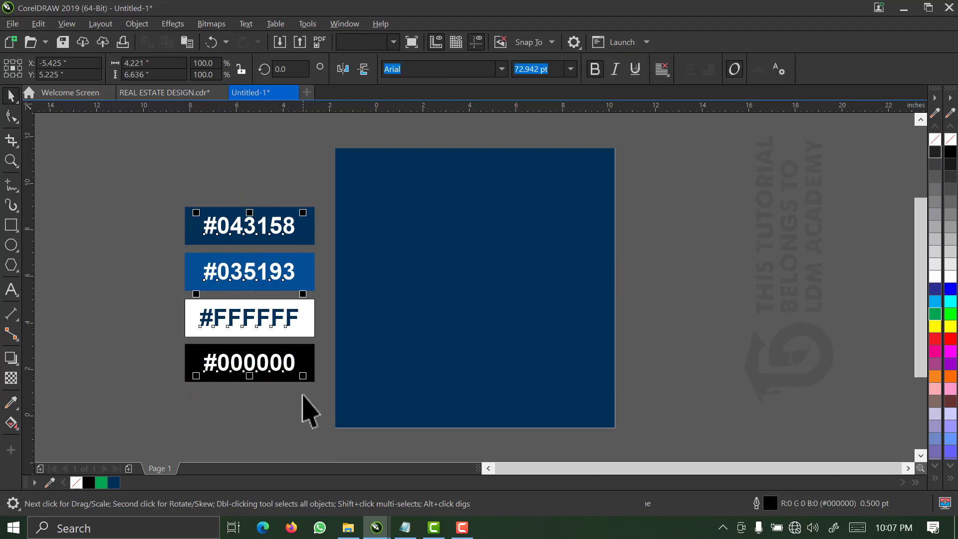
key("Delete")
- Add the four swatch colors to the document palette and delete the swatch rectangles beside the page
left_click_drag(167, 155, 333, 420)
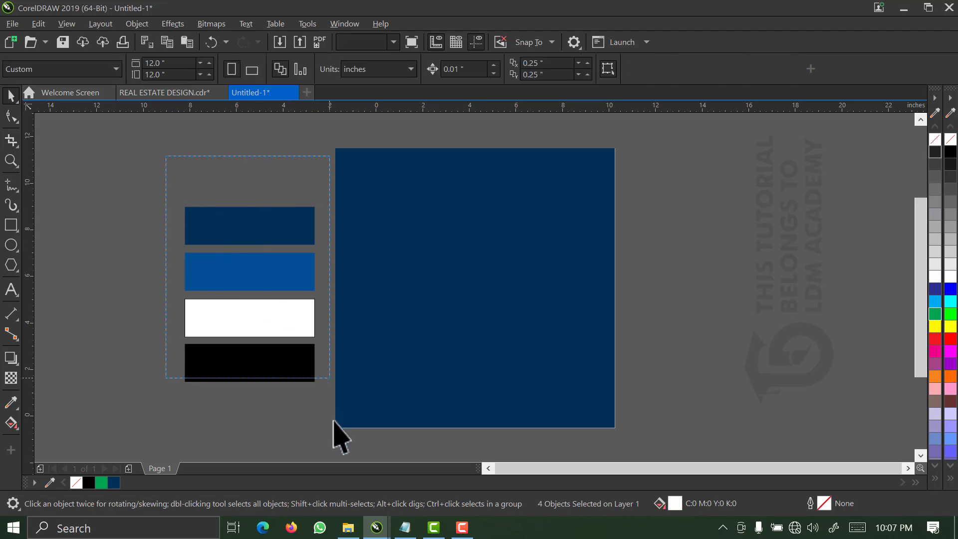
left_click_drag(239, 366, 139, 478)
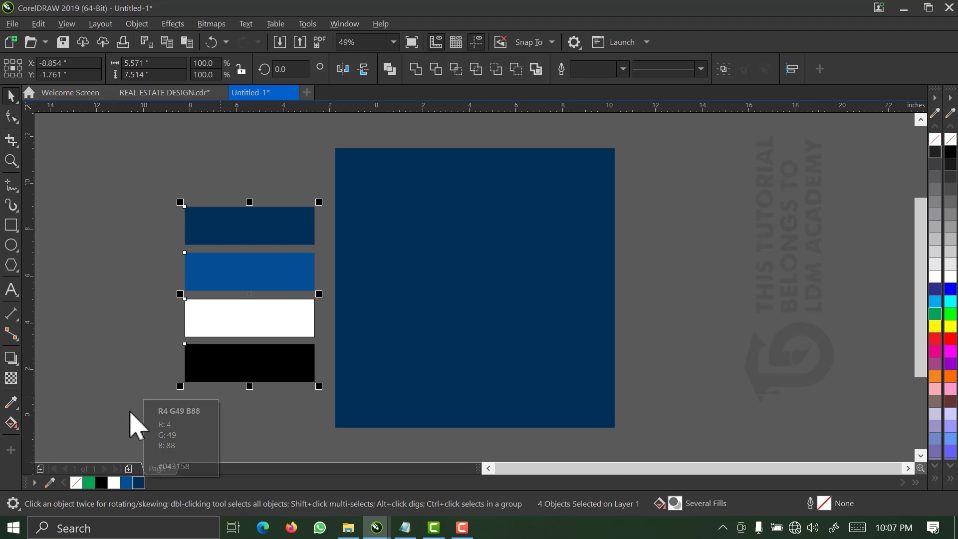
left_click_drag(145, 159, 356, 409)
key("Delete")
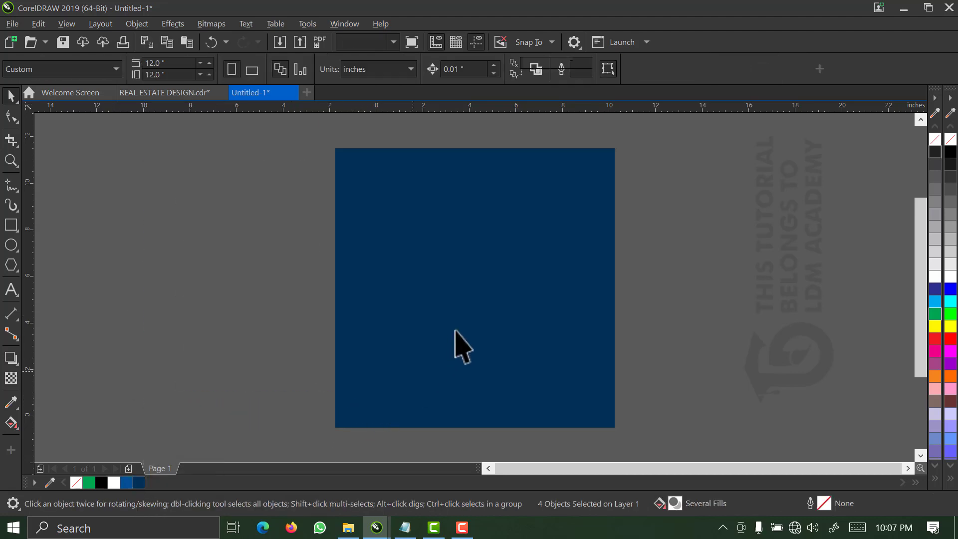
- Apply a diagonal linear fountain fill to the page-sized rectangle, running from its lower-left area toward the upper right
left_click(462, 347)
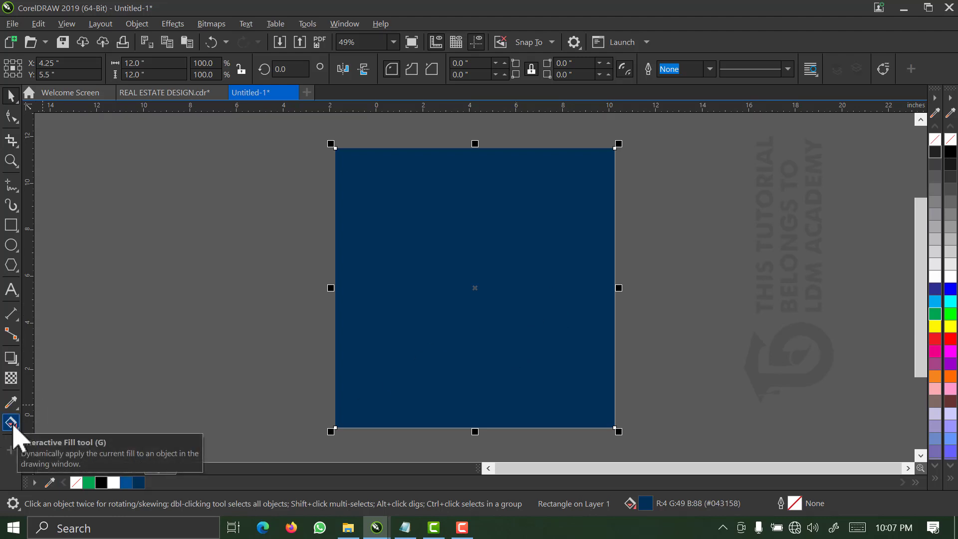
left_click(11, 424)
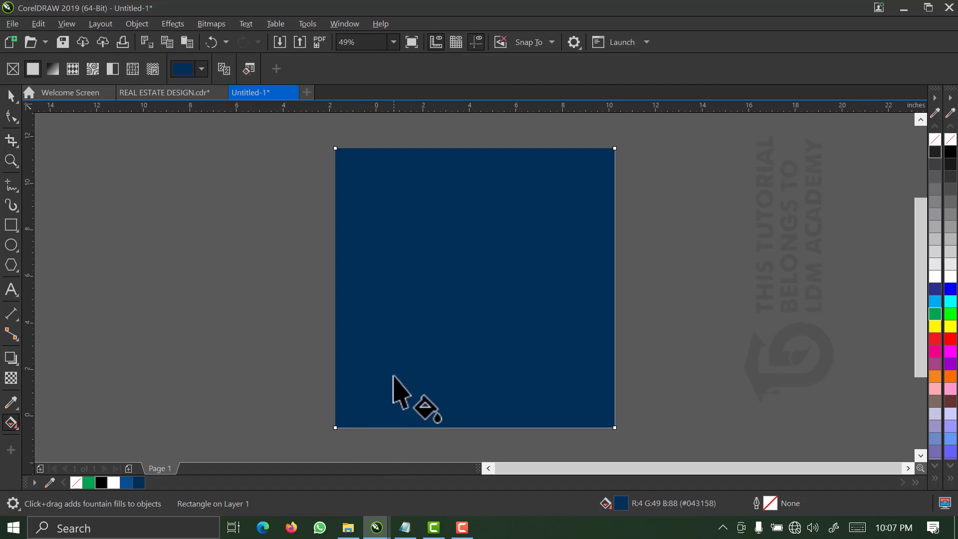
left_click_drag(388, 349, 558, 252)
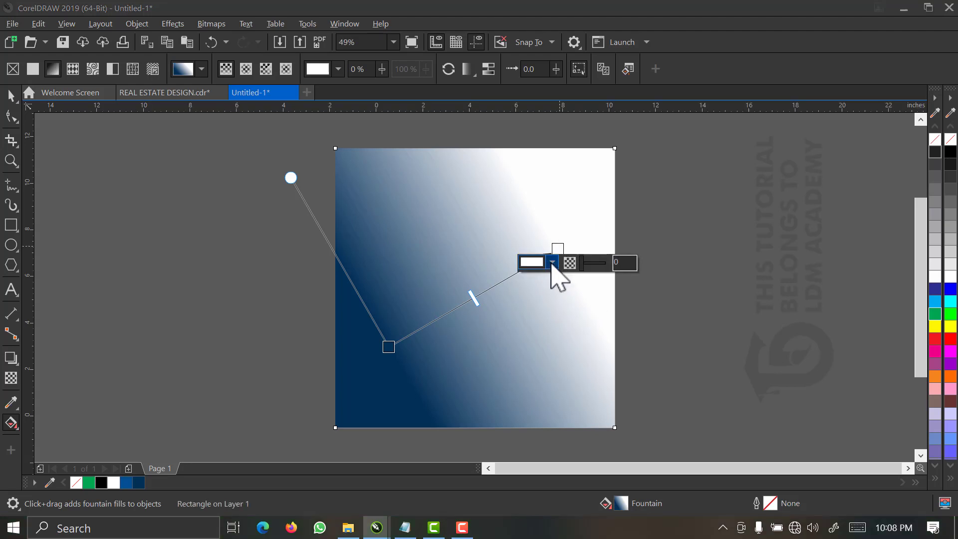
- Set the fountain fill's white end node to #035193 by sampling the lighter blue from the document palette
left_click(553, 263)
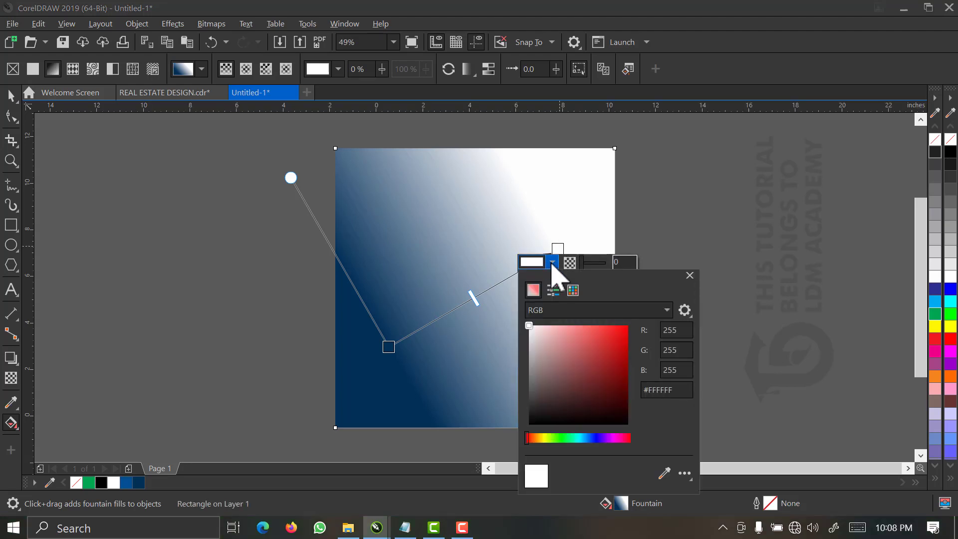
left_click(665, 472)
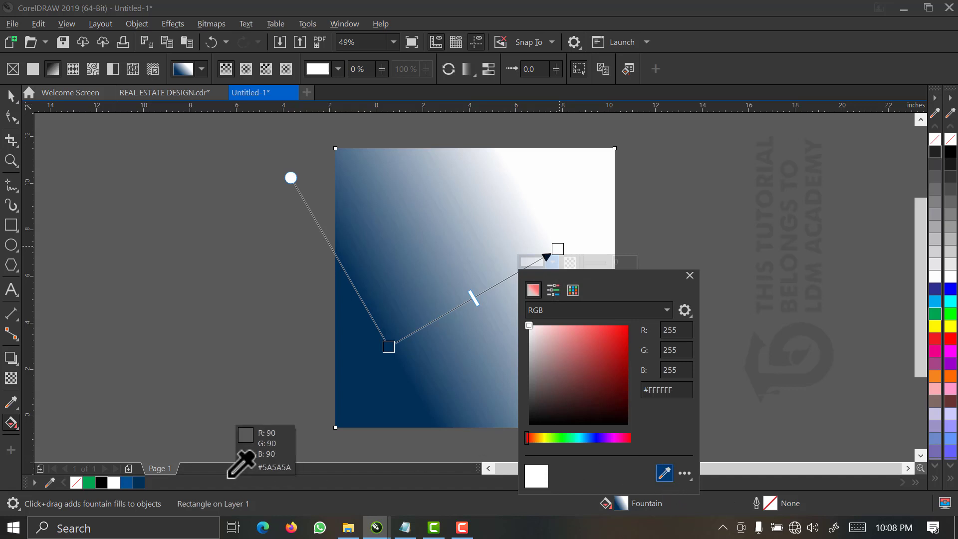
left_click(131, 479)
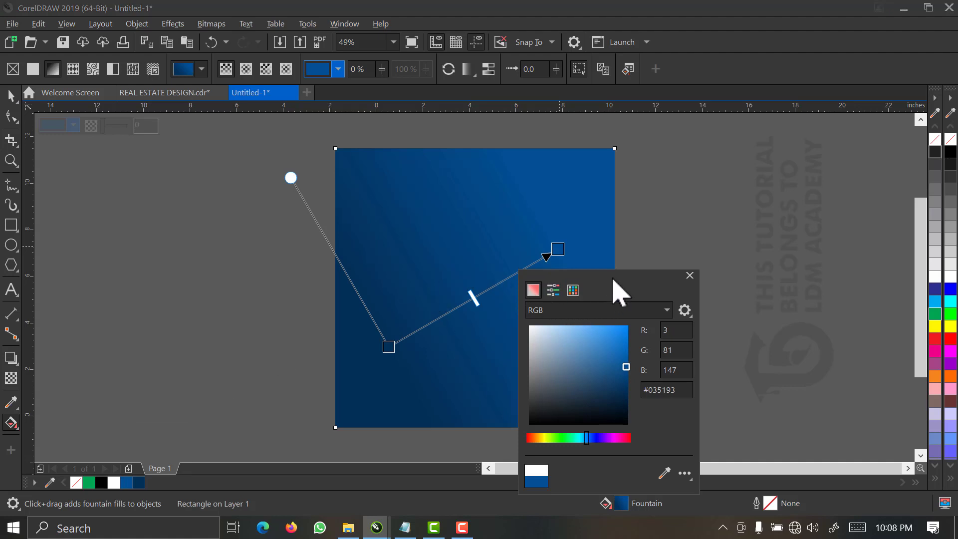
left_click(690, 275)
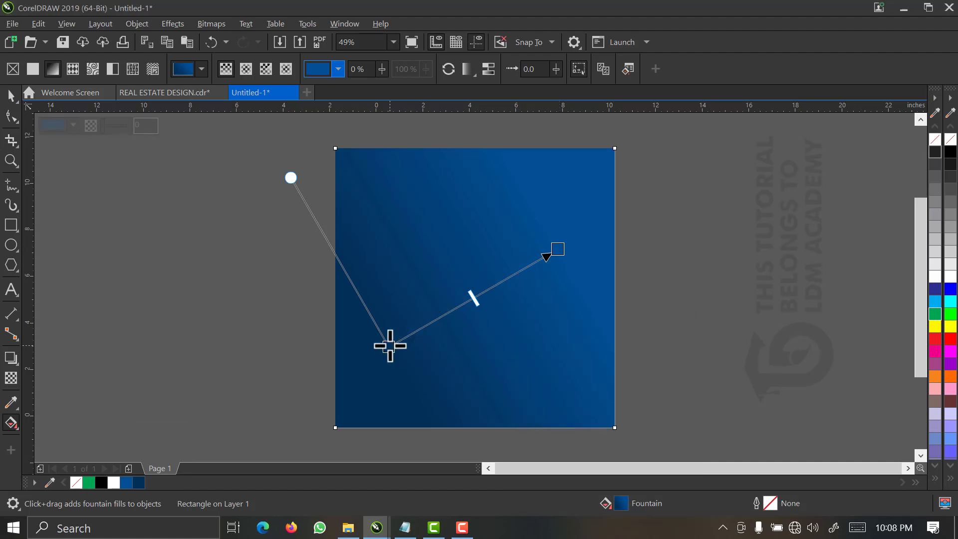
- Adjust the gradient's start, end and skew handles so the dark blue covers more of the lower left, and deselect the rectangle
left_click_drag(389, 346, 461, 321)
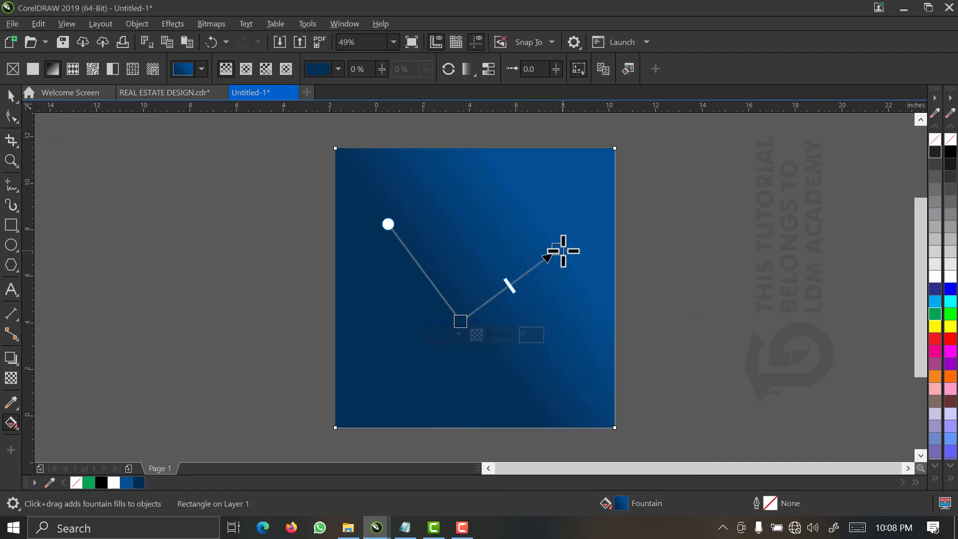
left_click_drag(562, 250, 573, 235)
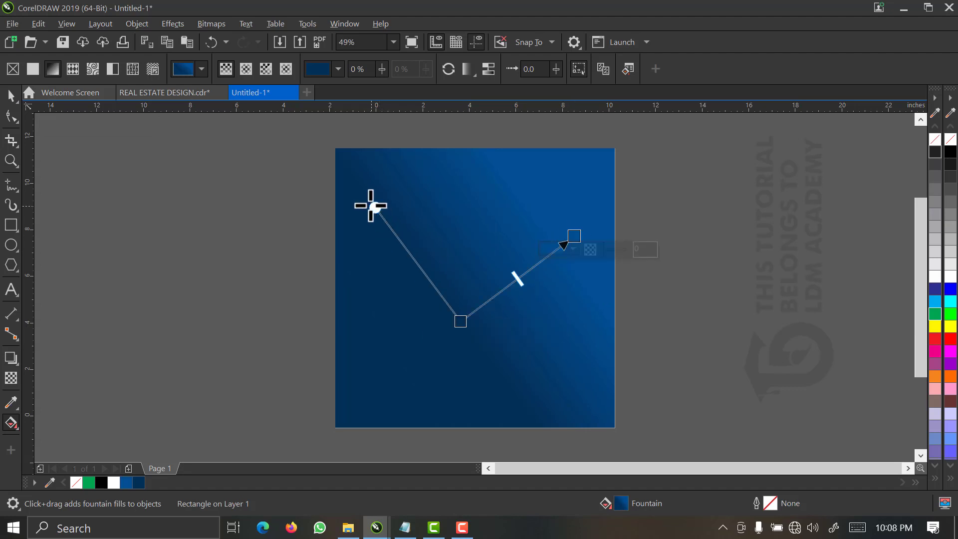
left_click_drag(374, 206, 379, 201)
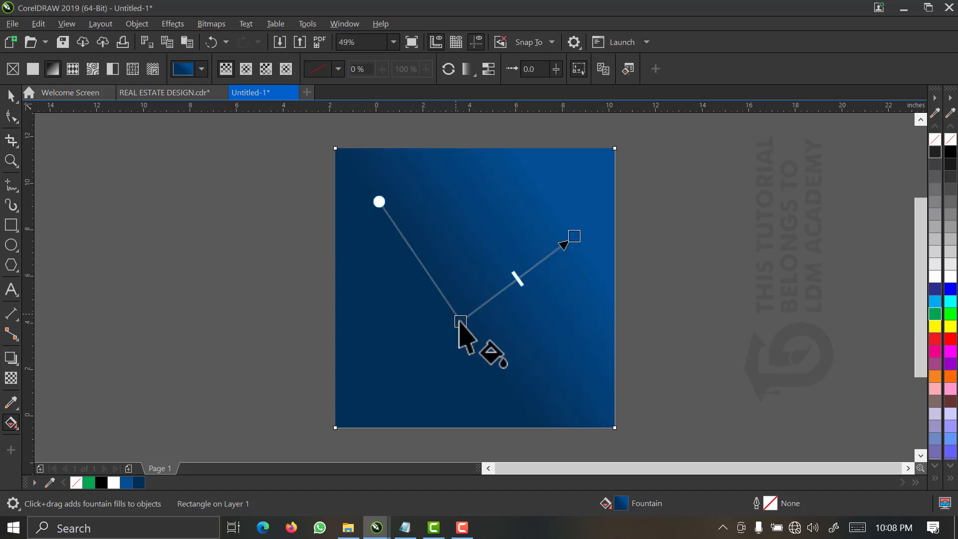
left_click_drag(459, 322, 445, 336)
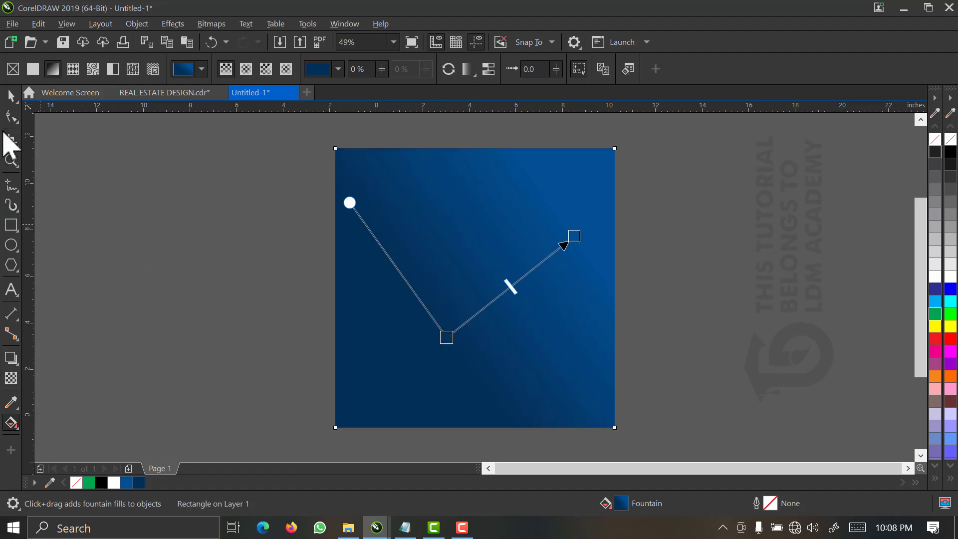
left_click(11, 97)
left_click(297, 242)
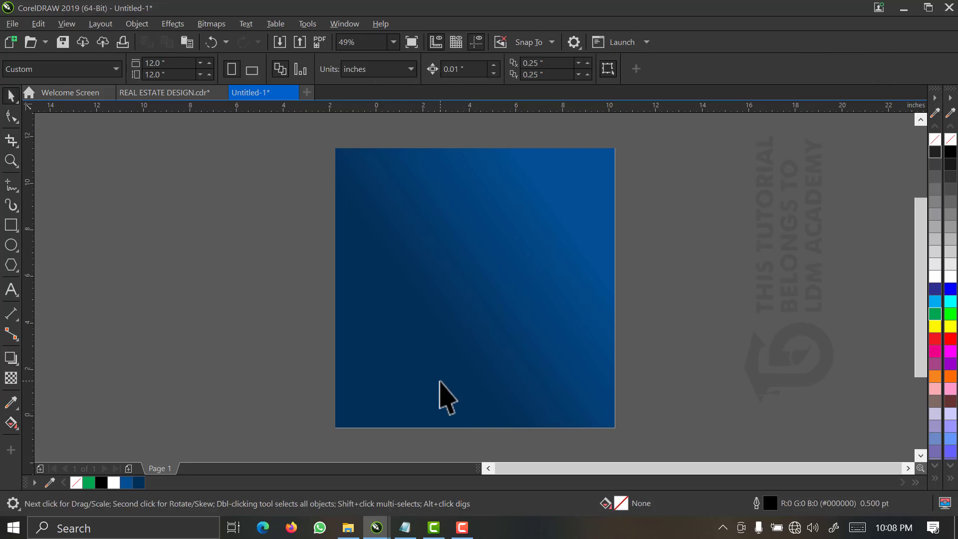
- Switch to File Explorer and copy the woman, house, sky, birds, grass island and both LOGO files from the REAL ESTATE folder
left_click(348, 522)
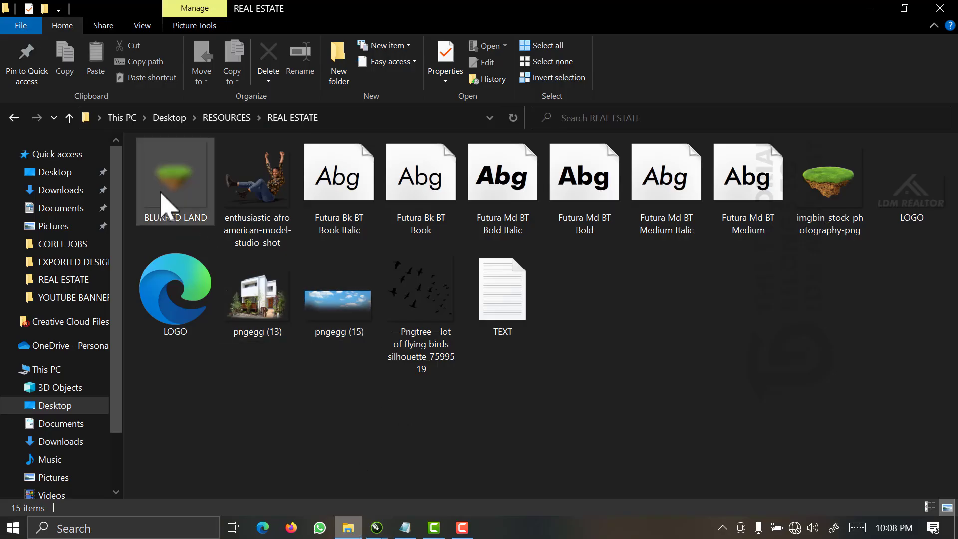
double_click(225, 211)
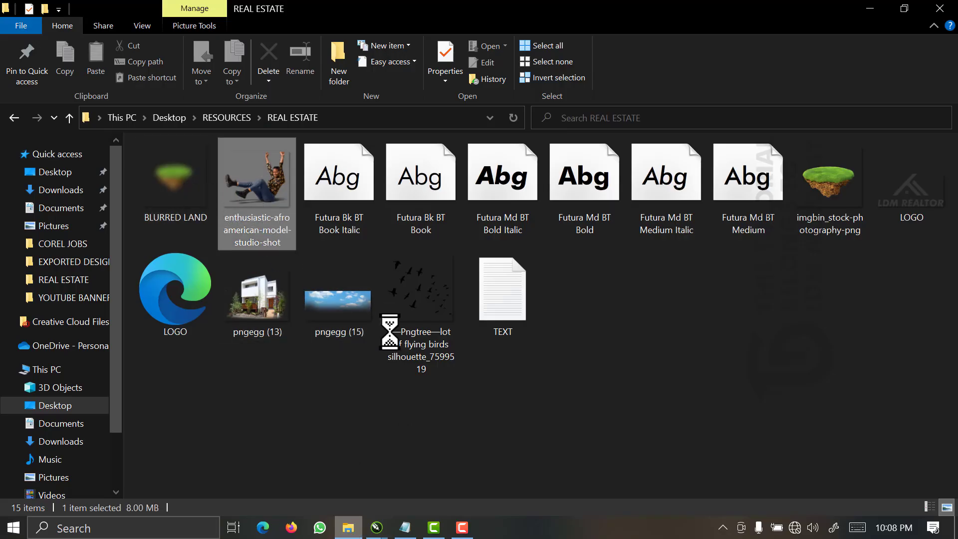
left_click(270, 320, "ctrl")
left_click(331, 312, "ctrl")
left_click(175, 295, "ctrl")
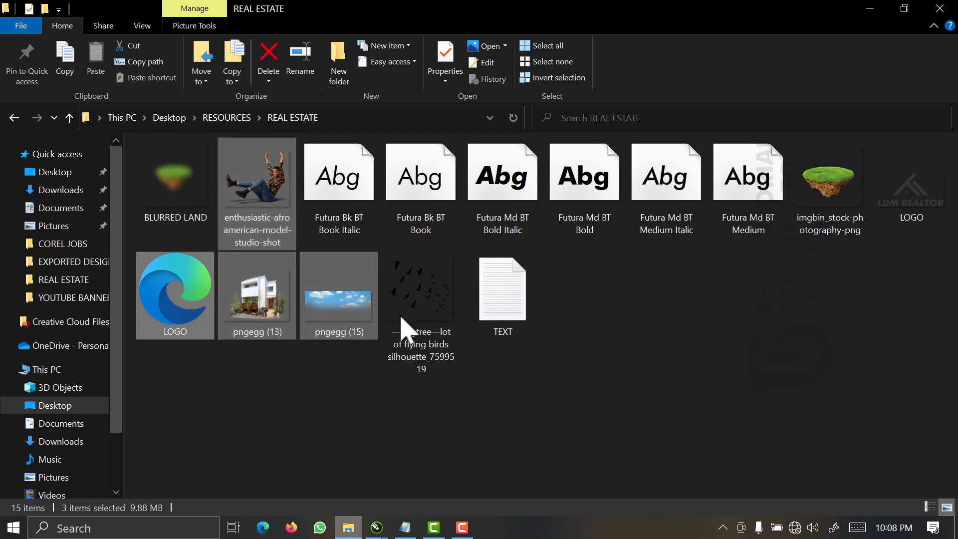
left_click(406, 321, "ctrl")
left_click(830, 189, "ctrl")
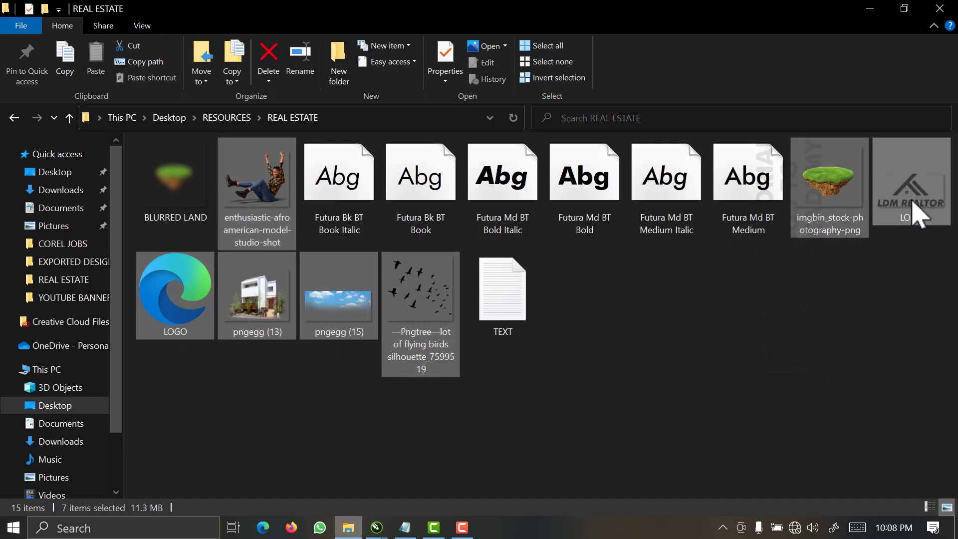
left_click(870, 9)
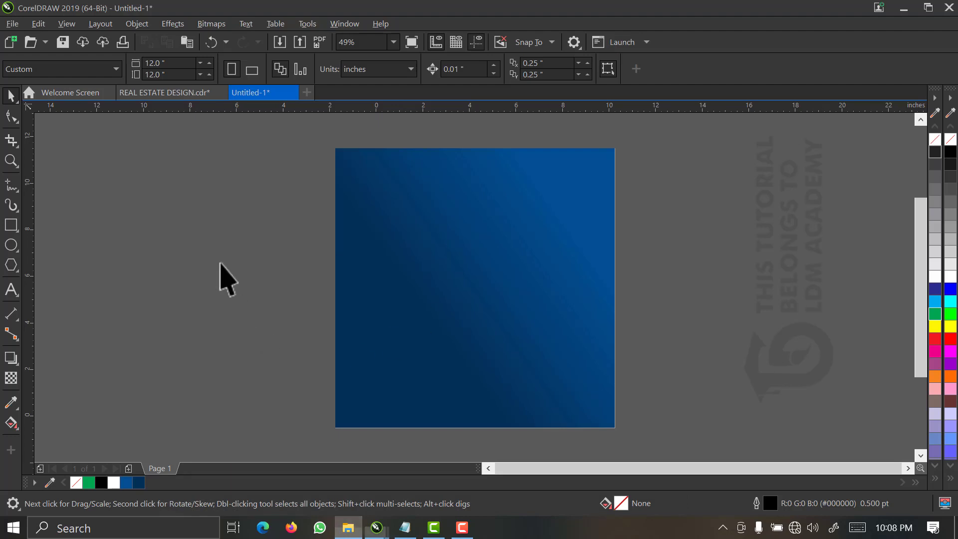
- Paste the copied resource images into the untitled 12 by 12 inch CorelDRAW document
right_click(210, 192)
left_click(249, 299)
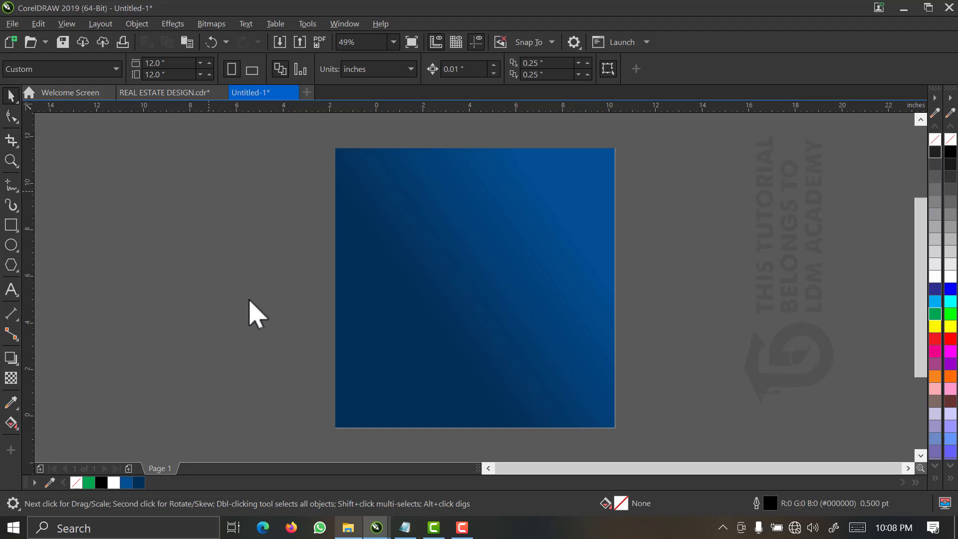
scroll(319, 266, "down", 1)
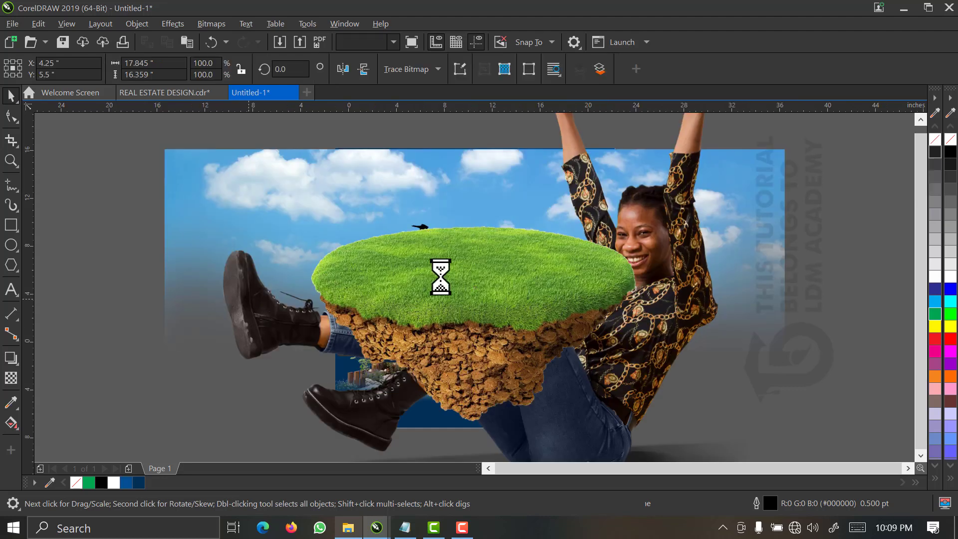
- Scale down the oversized pasted images one after another by repeating the same proportional scaling on each
left_click_drag(510, 172, 407, 271)
left_click(492, 274)
key("ctrl+r")
left_click(549, 266)
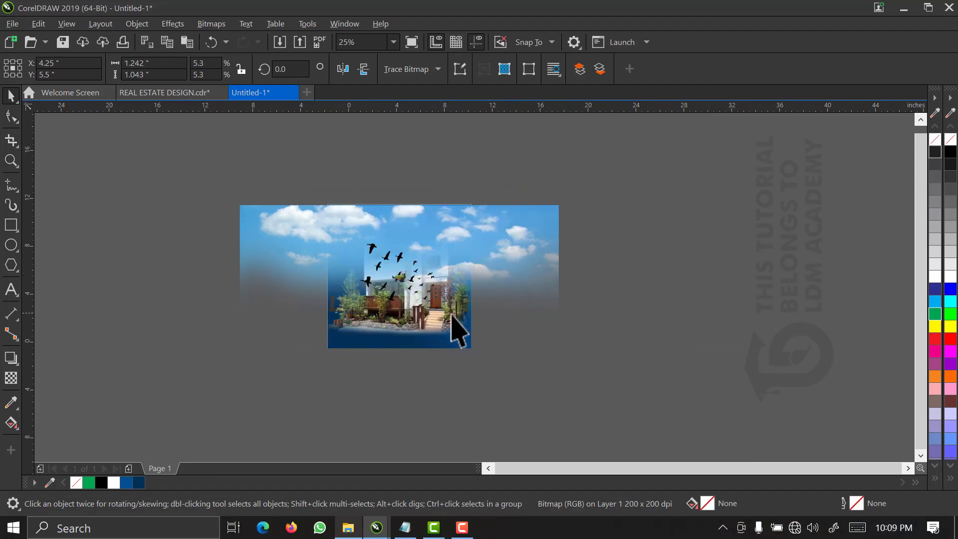
key("ctrl+r")
left_click(451, 316)
key("ctrl+r")
left_click(462, 307)
key("F2")
left_click_drag(505, 186, 299, 369)
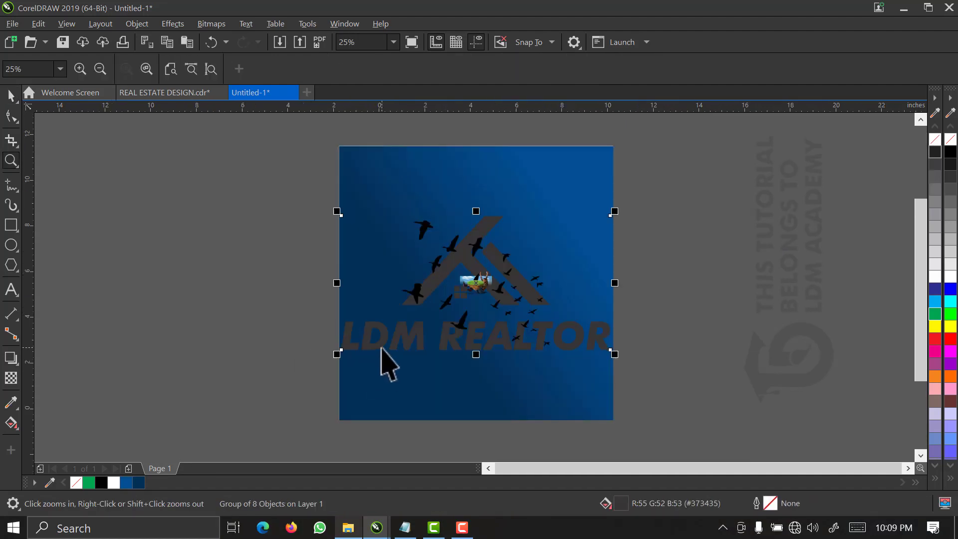
key("ctrl+r")
left_click(452, 243)
key("ctrl+r")
- Spread the images outside the page, with the sky to its right and the house, birds, grass island, woman and logo to its left
left_click_drag(289, 221, 255, 272)
left_click_drag(245, 203, 247, 289)
left_click_drag(271, 210, 260, 352)
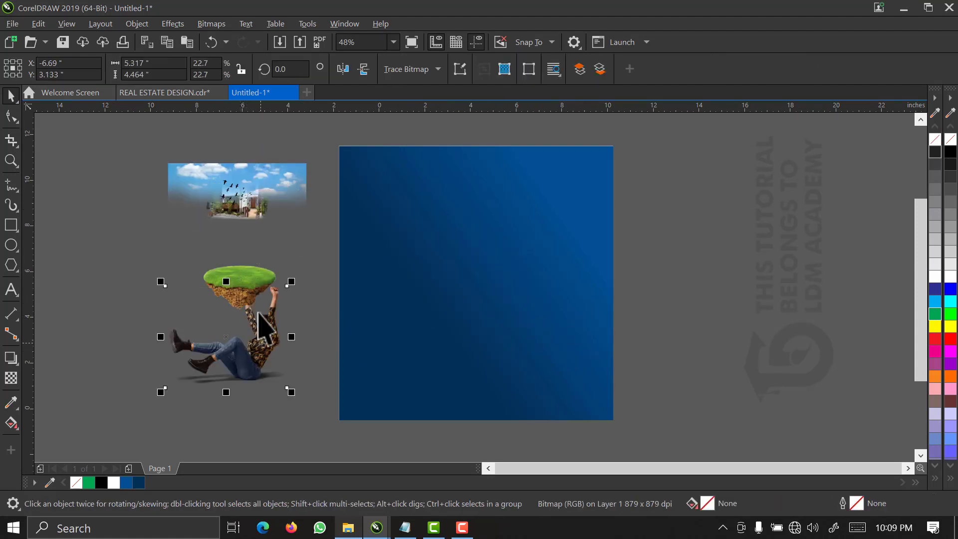
left_click_drag(270, 191, 749, 184)
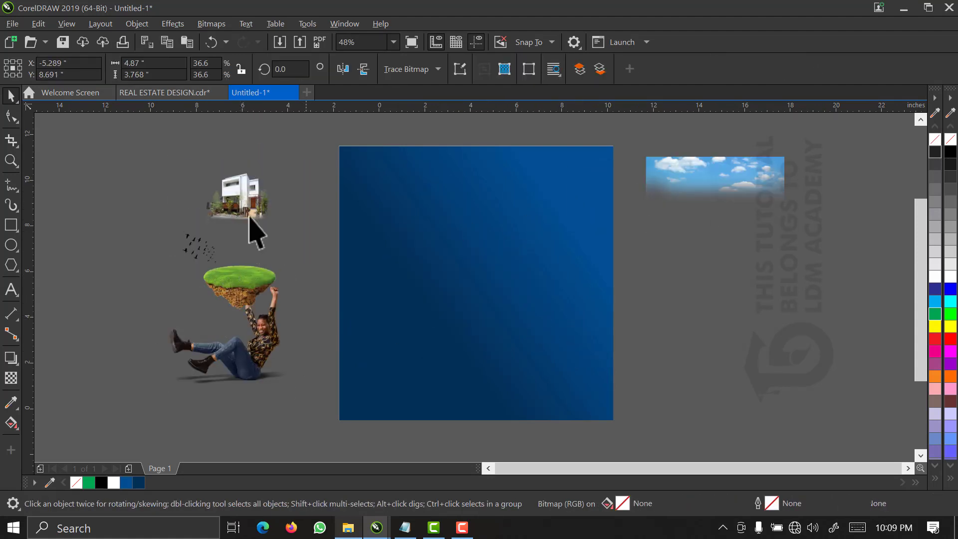
left_click(733, 315)
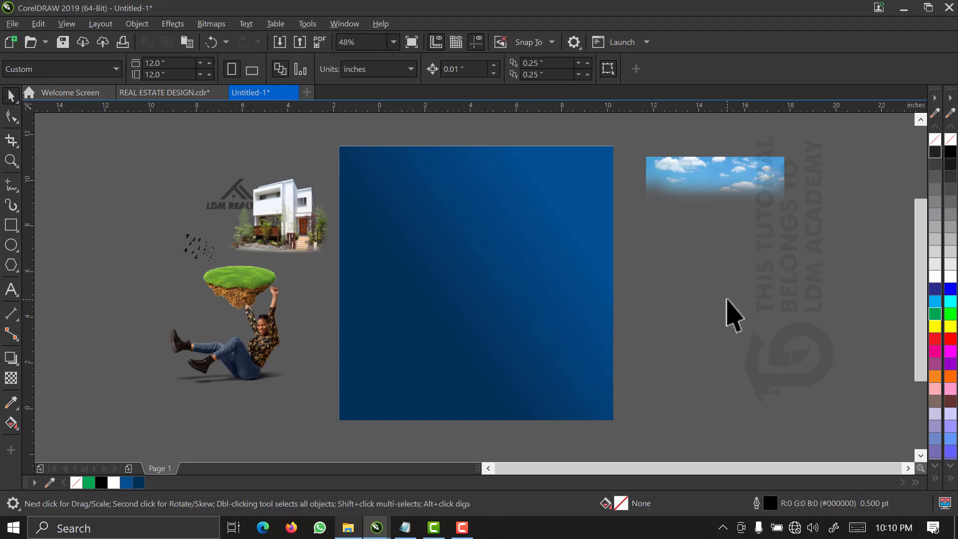
- PowerClip the sky image inside the blue gradient rectangle, near the upper part of the page
left_click(736, 186)
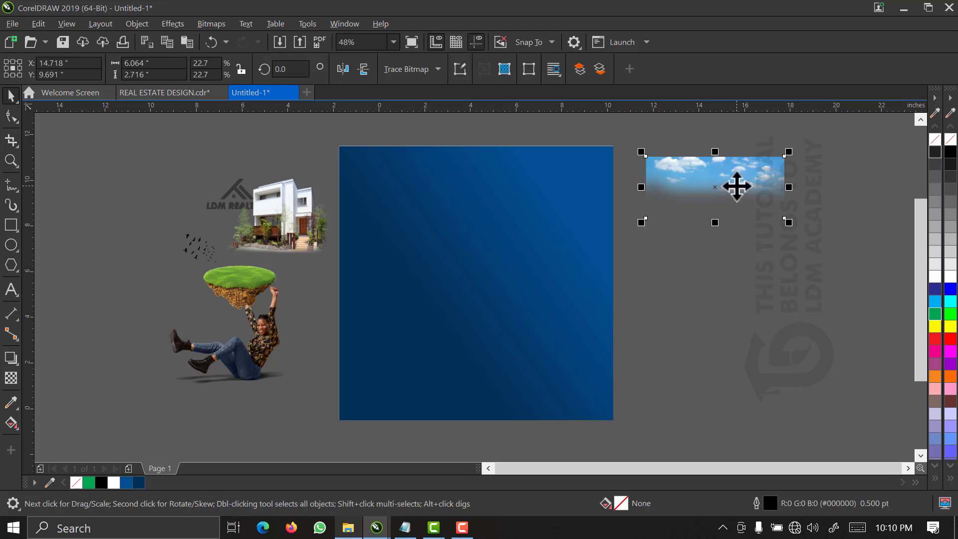
left_click_drag(737, 187, 532, 204)
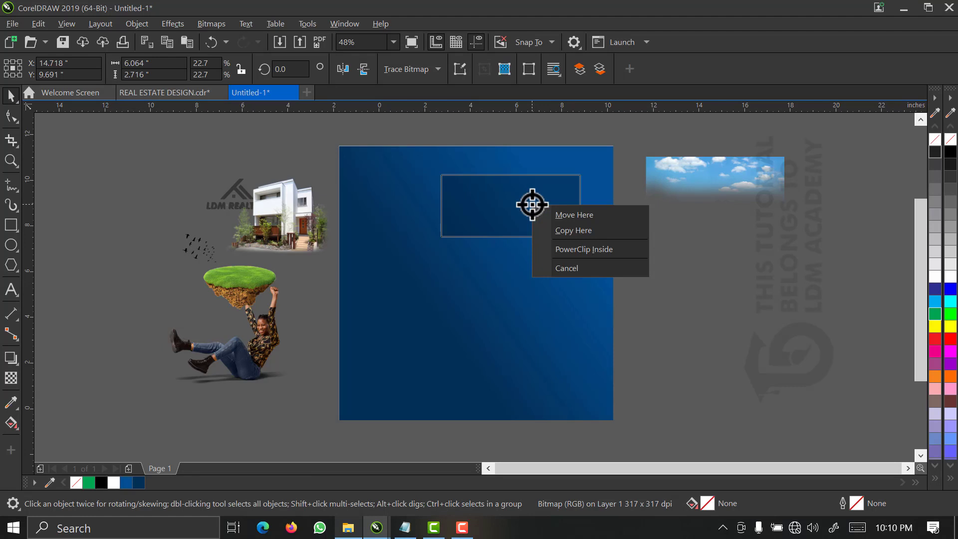
left_click(573, 250)
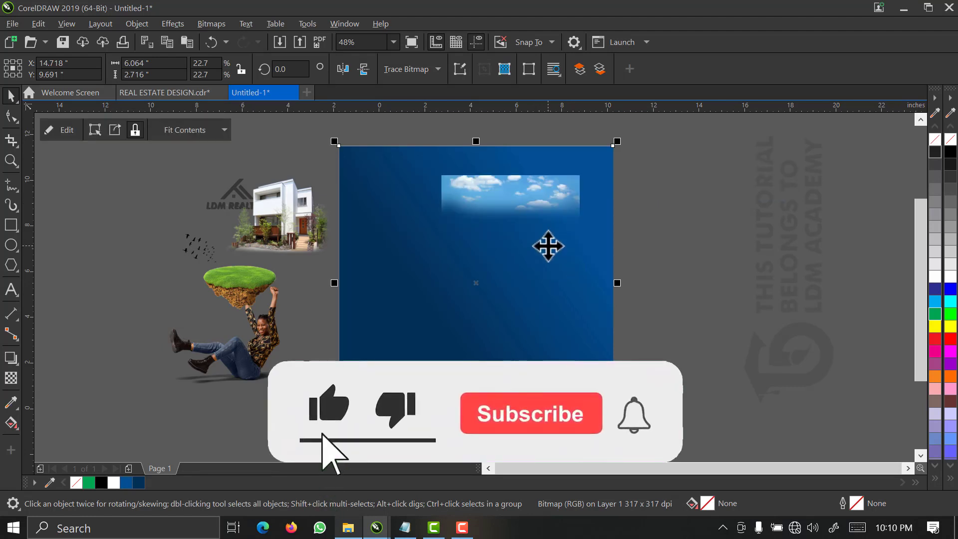
- Edit the PowerClip contents, enlarging the sky image to about 12.7 by 5.7 inches across the page's upper edge and mirroring it horizontally
right_click(548, 246)
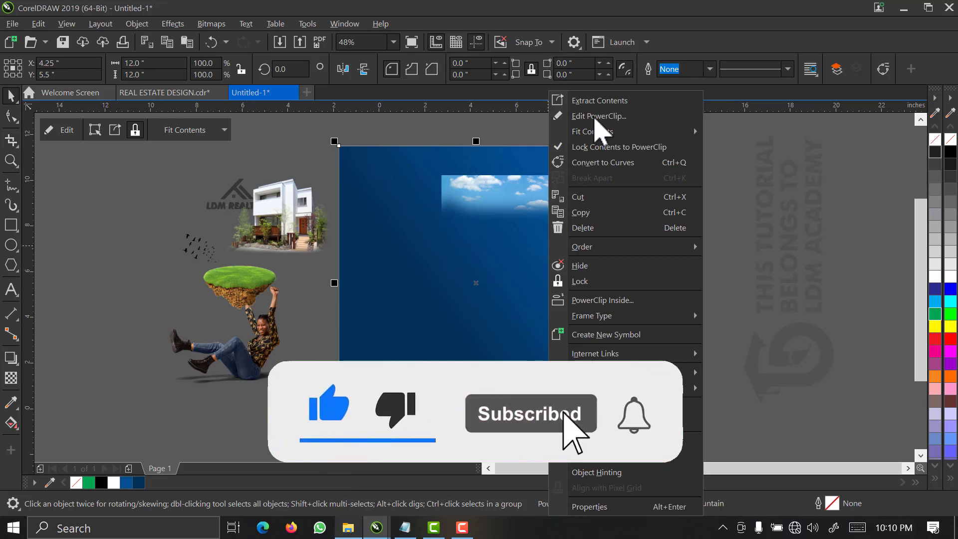
left_click(595, 116)
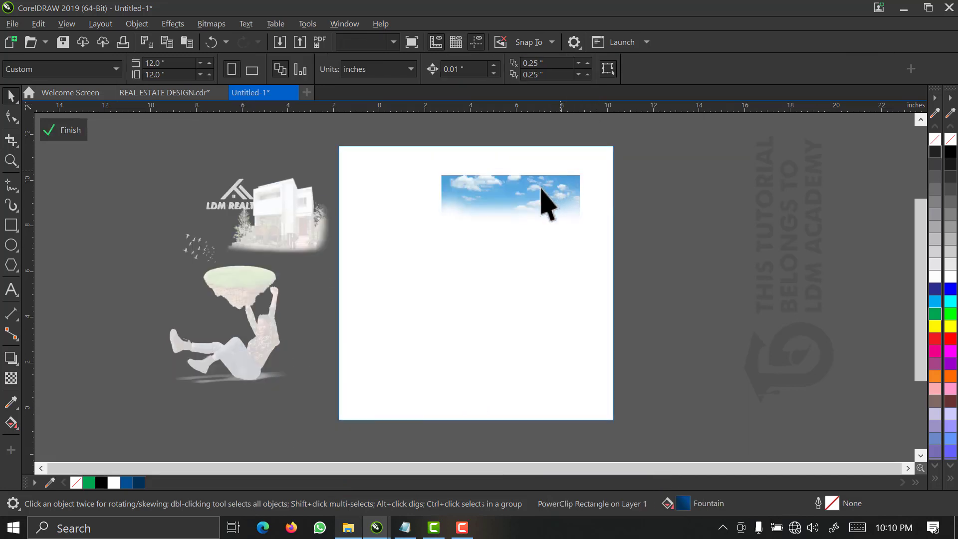
left_click(540, 210)
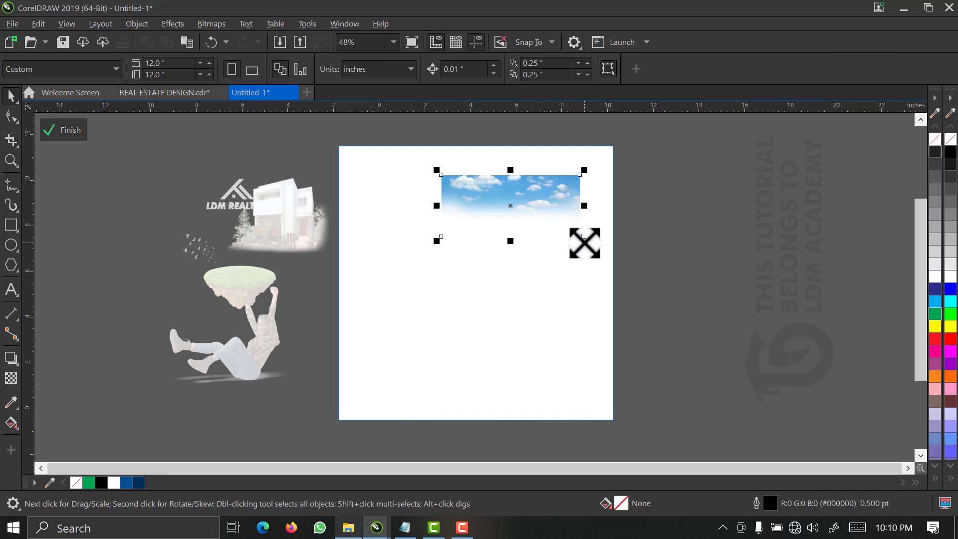
left_click_drag(585, 241, 658, 293)
left_click_drag(548, 206, 515, 206)
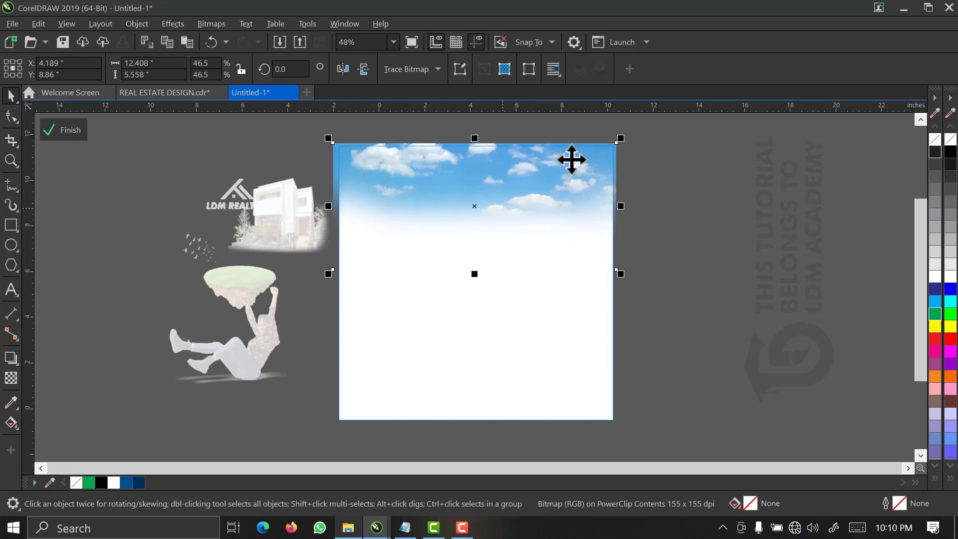
left_click(345, 74)
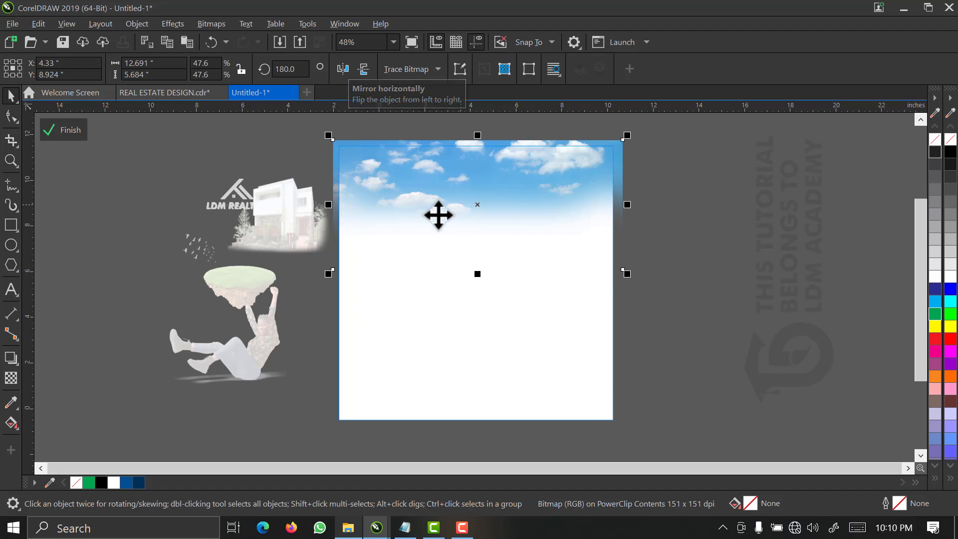
key("Escape")
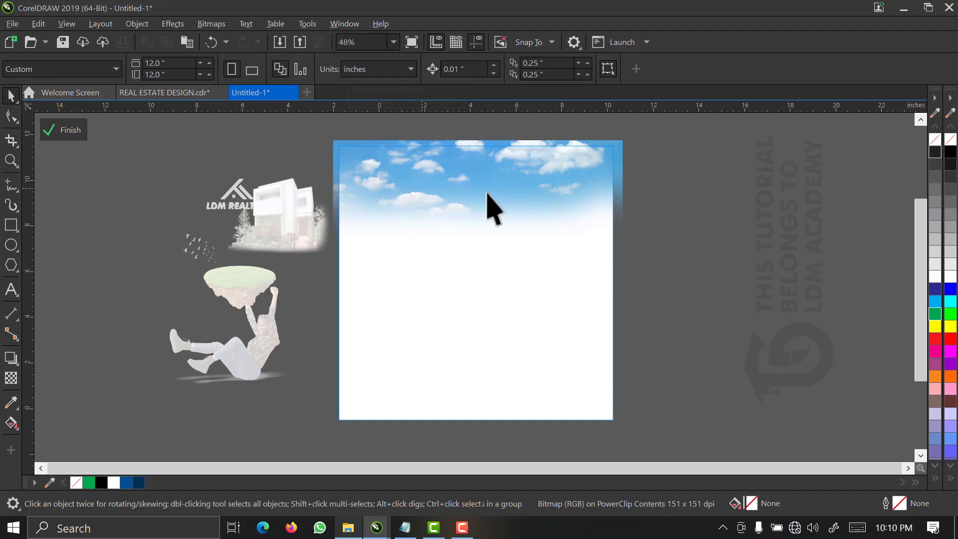
- Set the sky image's transparency merge mode to Soft Light
left_click(487, 196)
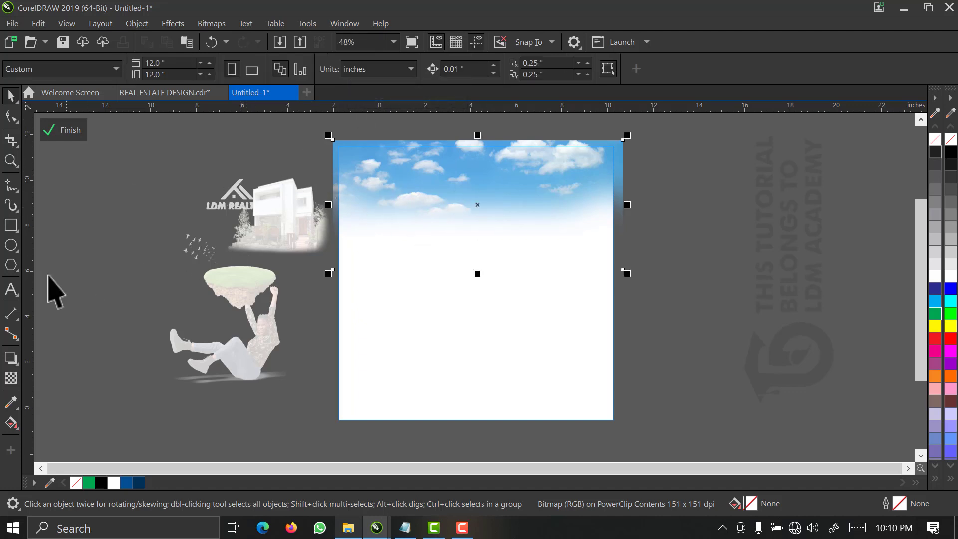
left_click(9, 380)
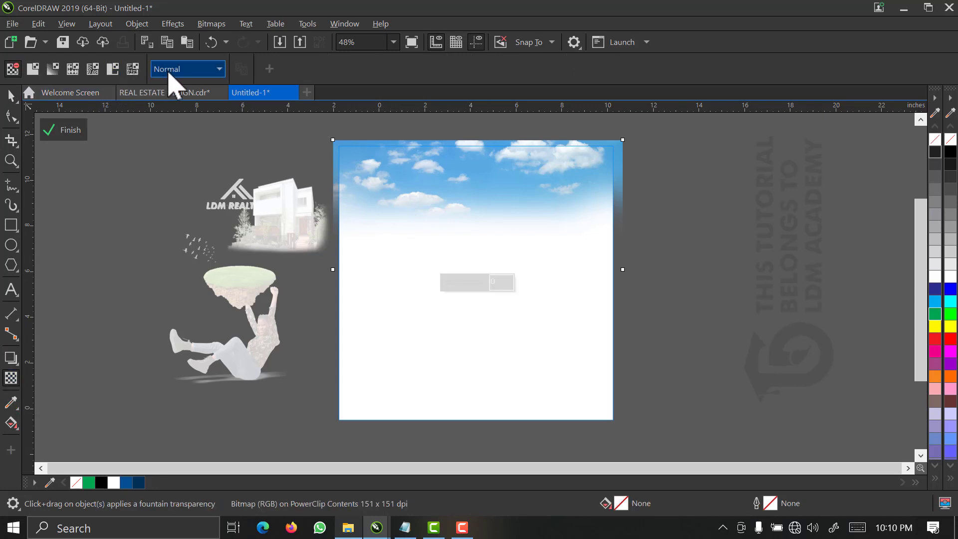
left_click(173, 80)
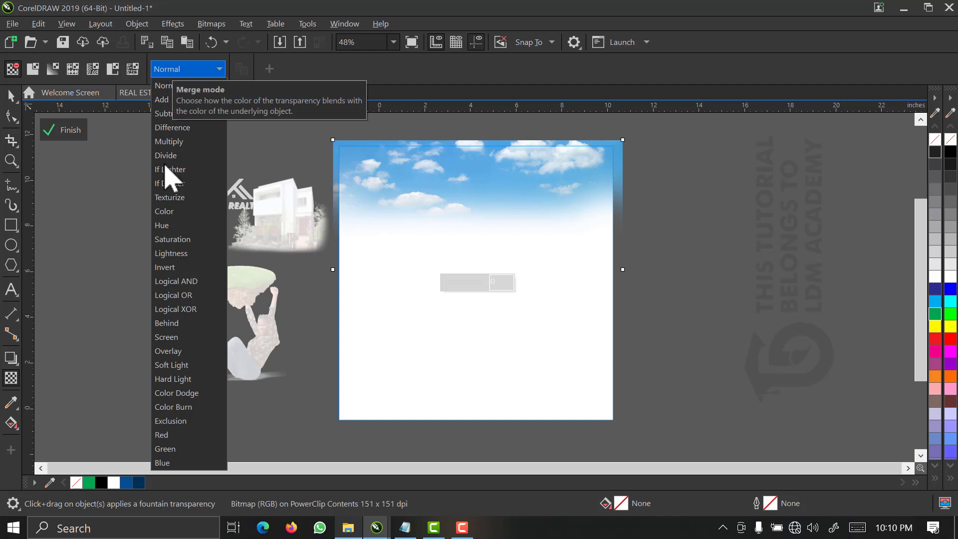
left_click(173, 367)
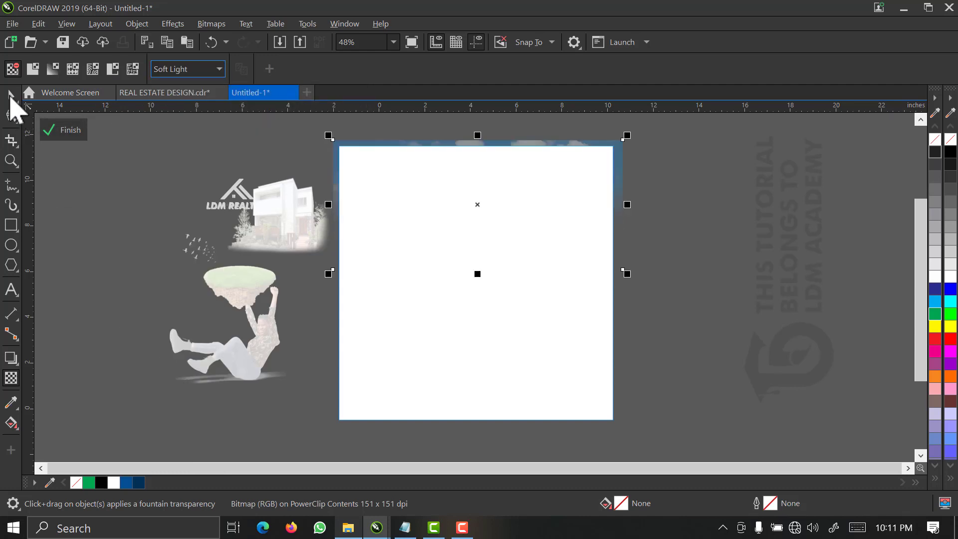
- Stretch the sky image downward to about 6.85 inches high, lower it slightly toward the page's upper edge, and finish editing the PowerClip
left_click_drag(480, 285, 474, 290)
left_click(516, 174)
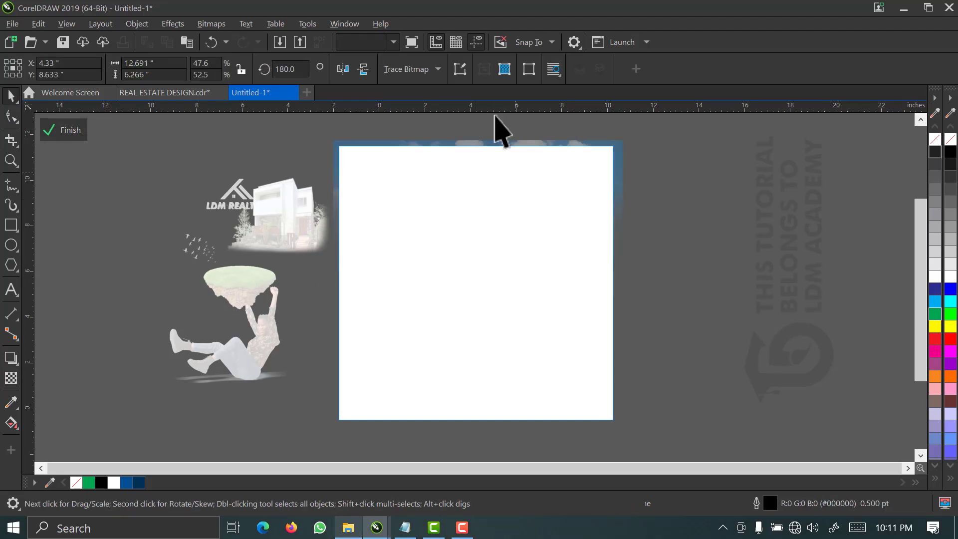
scroll(496, 115, "up", 1)
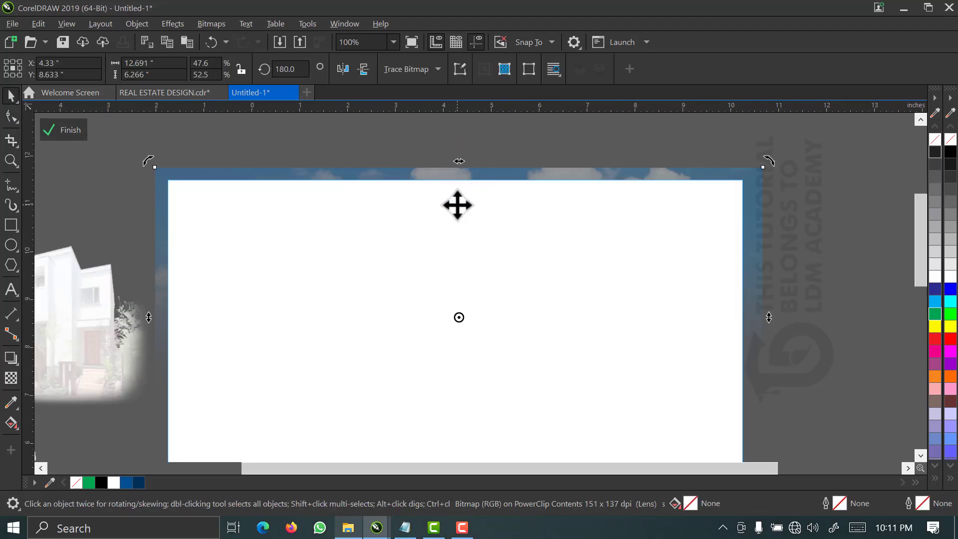
left_click_drag(456, 205, 458, 212)
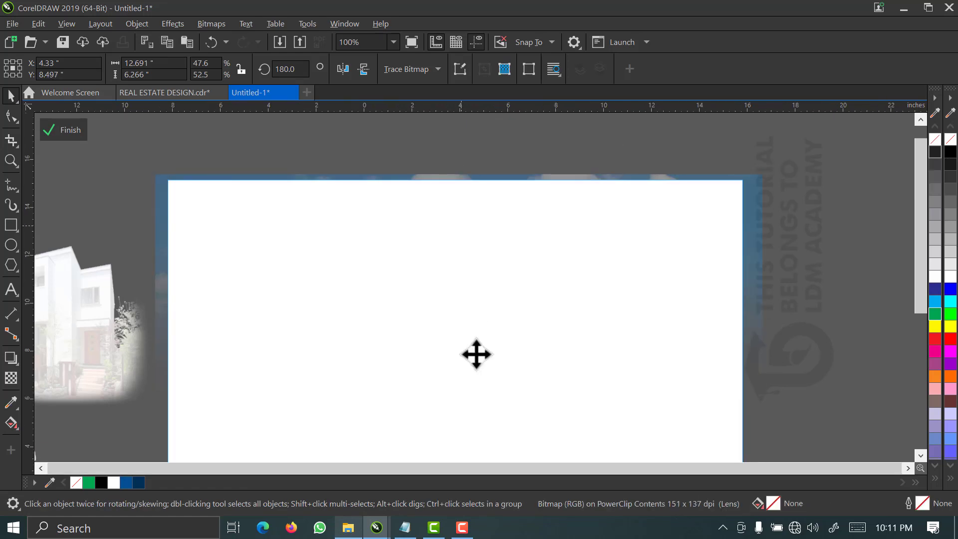
scroll(477, 355, "down", 1)
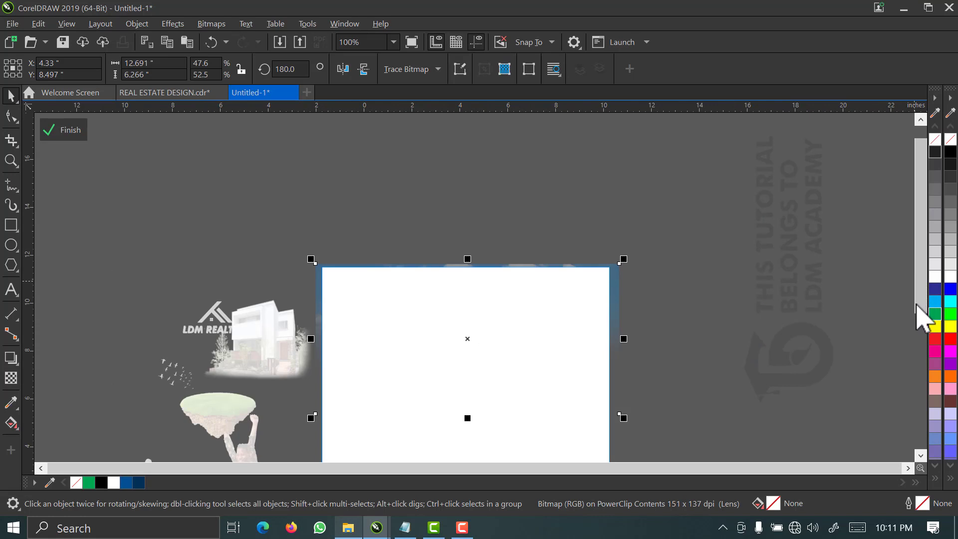
scroll(921, 317, "down", 1)
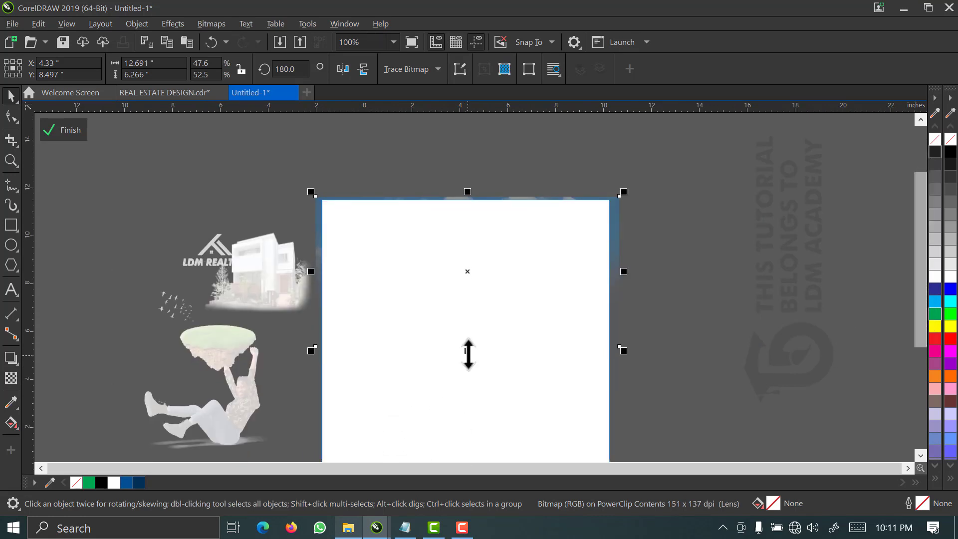
left_click_drag(468, 351, 467, 365)
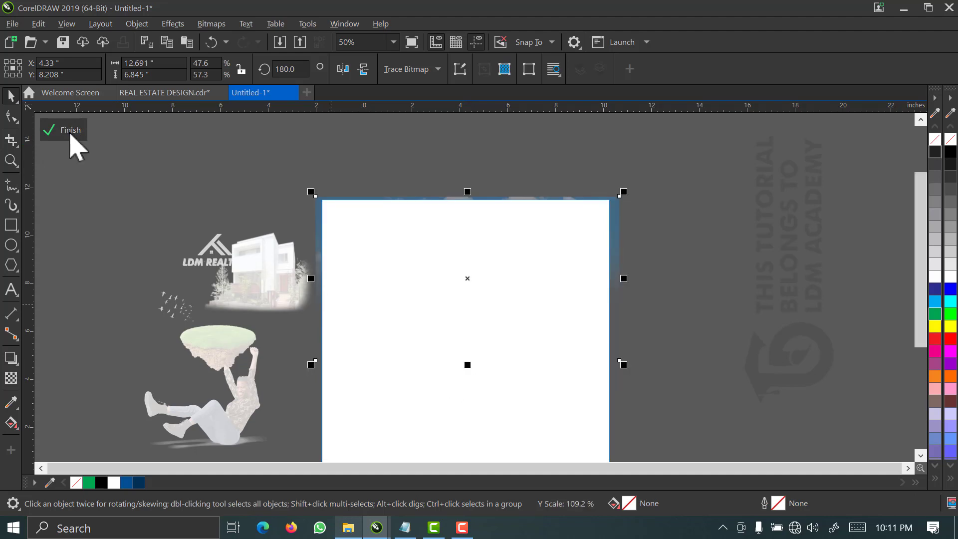
left_click(70, 133)
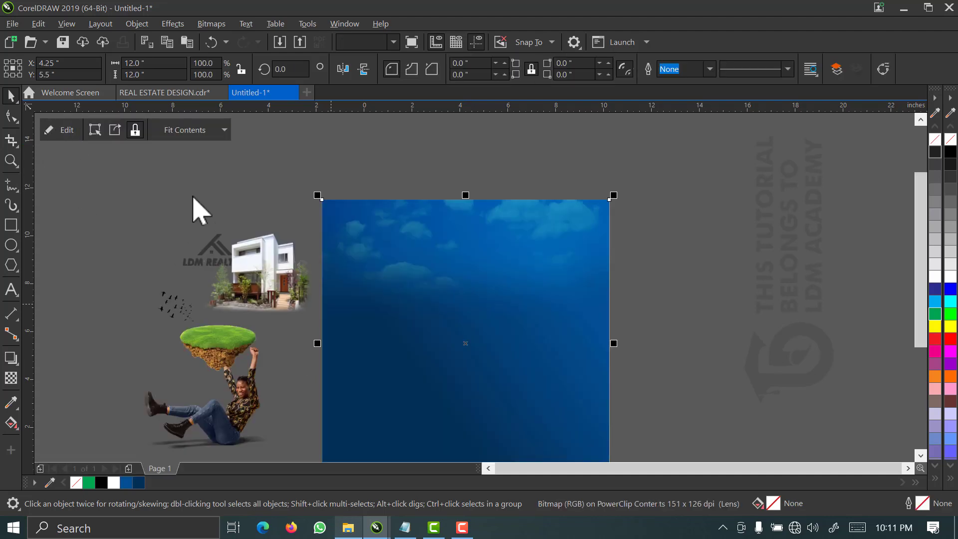
- Move the grass island onto the page's lower middle and enlarge it to about 7.07 by 6.48 inches
left_click(220, 344)
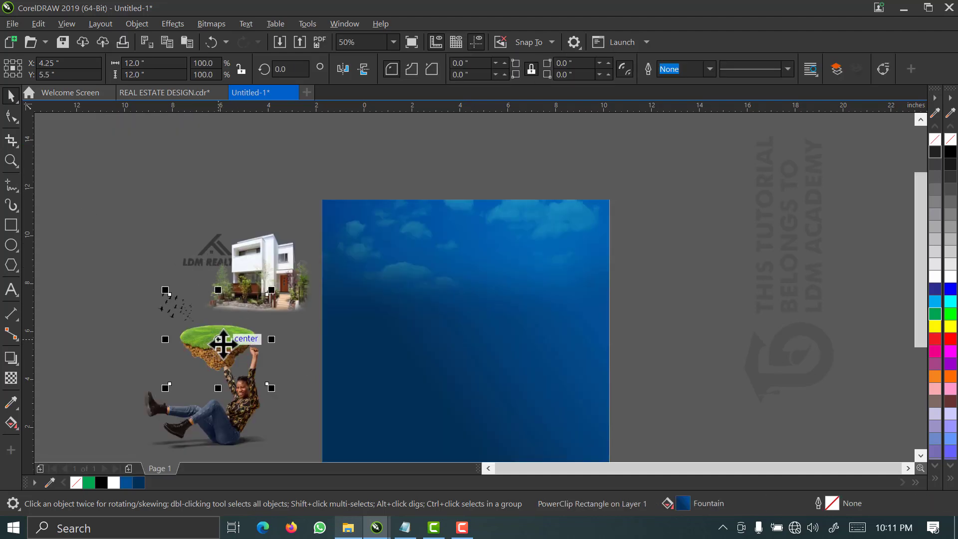
left_click_drag(223, 344, 538, 346)
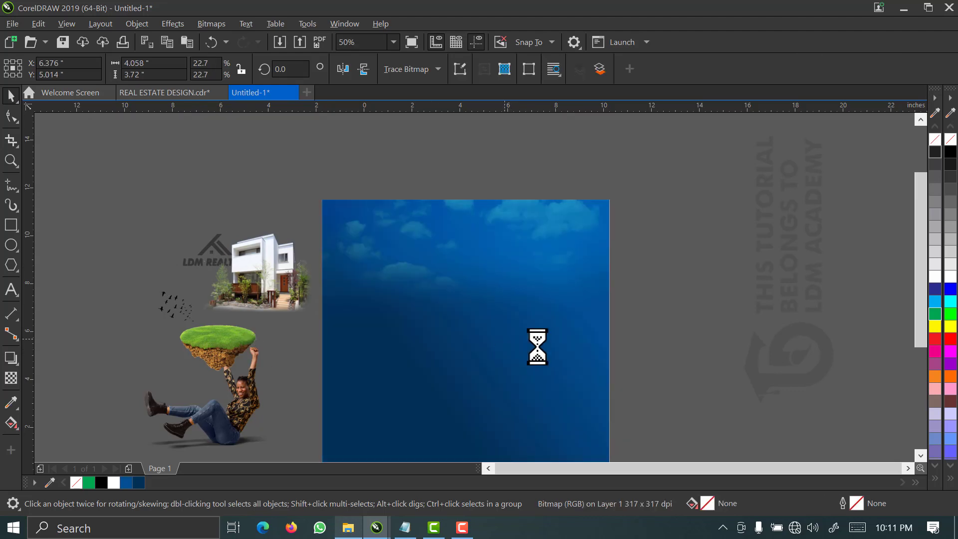
left_click_drag(464, 403, 392, 448)
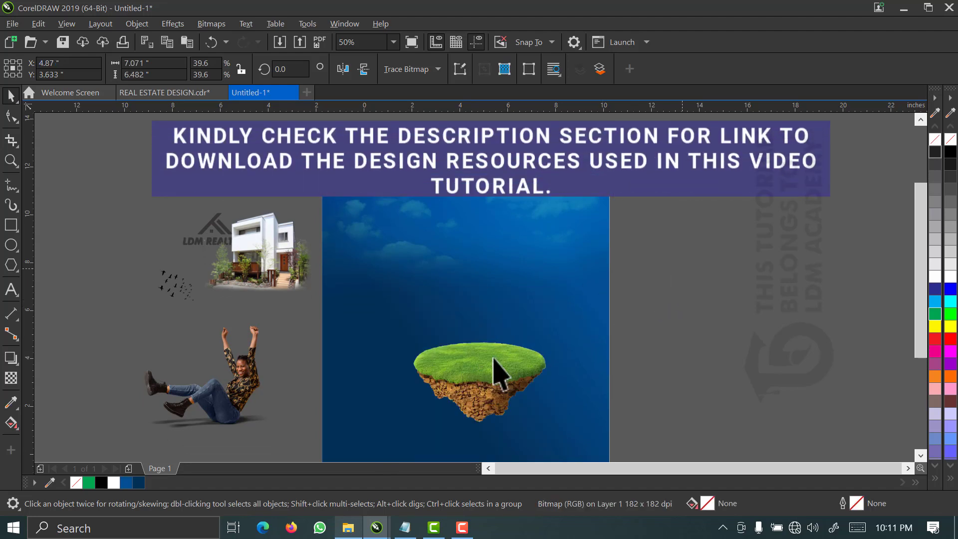
- Move the house image onto the page above the grass island and enlarge it to about 7.06 by 5.46 inches
left_click(277, 279)
left_click_drag(257, 242, 529, 258)
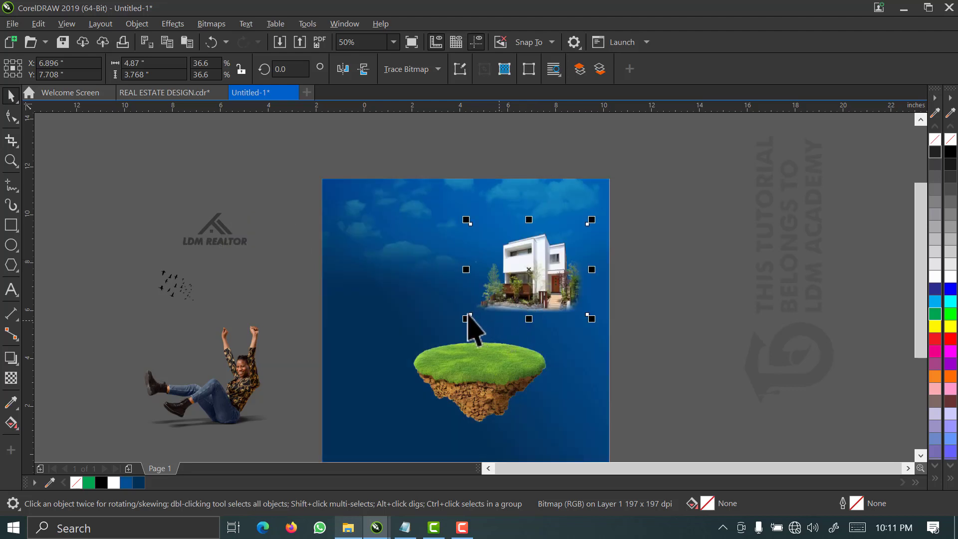
left_click_drag(466, 319, 419, 356)
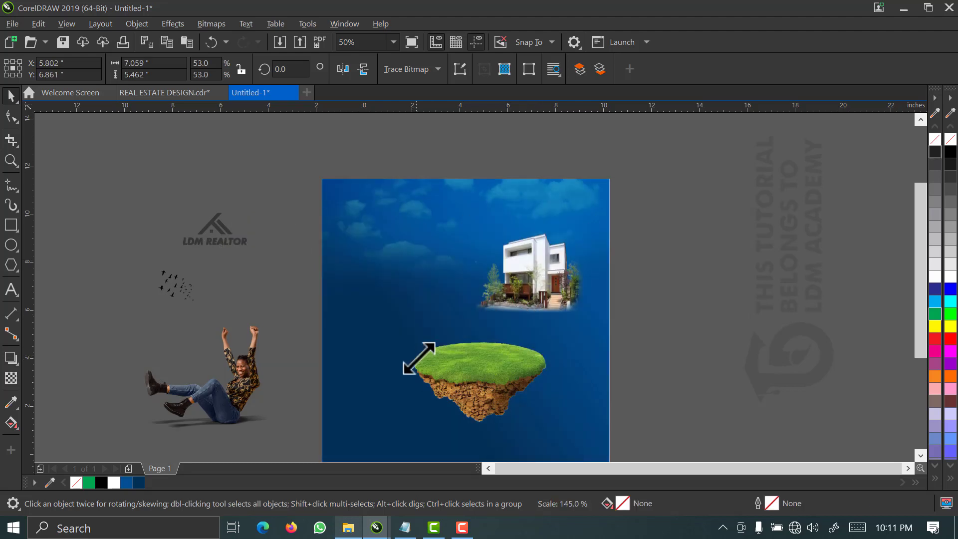
- Enlarge the grass island to about 11.26 by 10.32 inches and shift it right beneath the house
left_click_drag(690, 182, 392, 457)
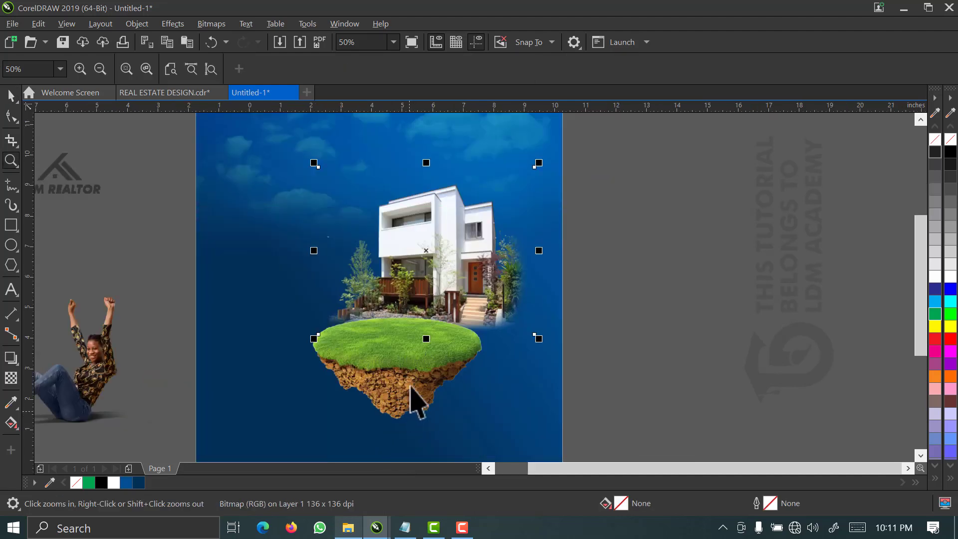
left_click_drag(511, 245, 577, 184)
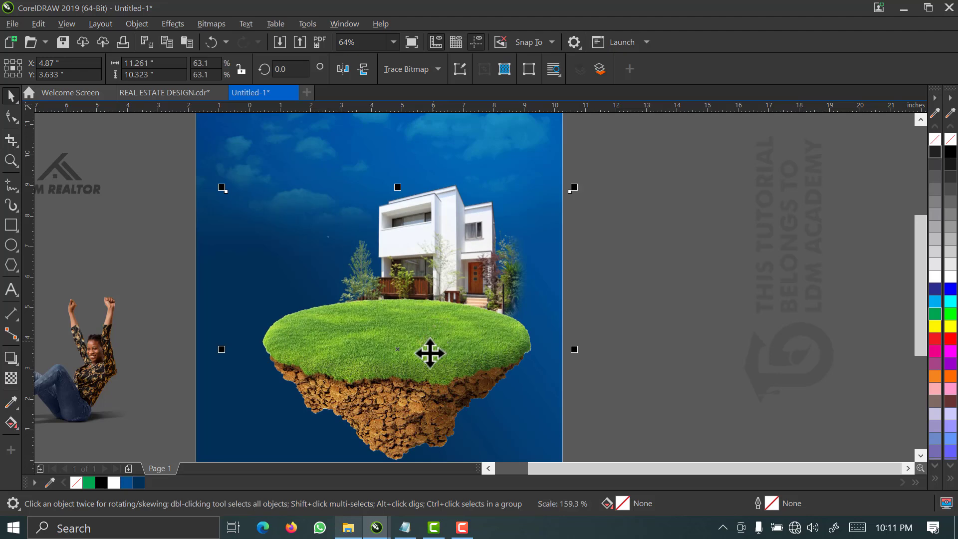
left_click_drag(431, 352, 463, 351)
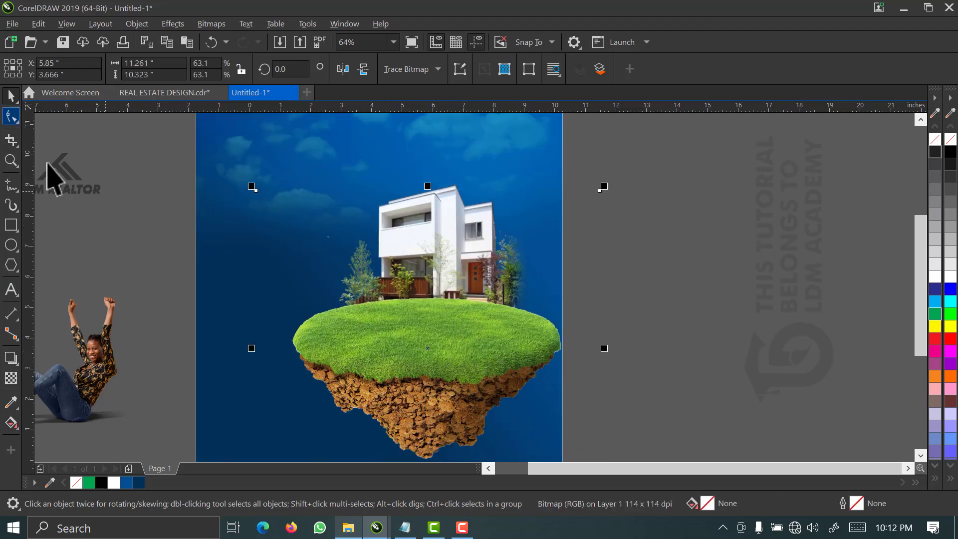
- Crop the empty upper part of the island bitmap with the Shape tool, reducing it to about 7.4 inches high
left_click(11, 117)
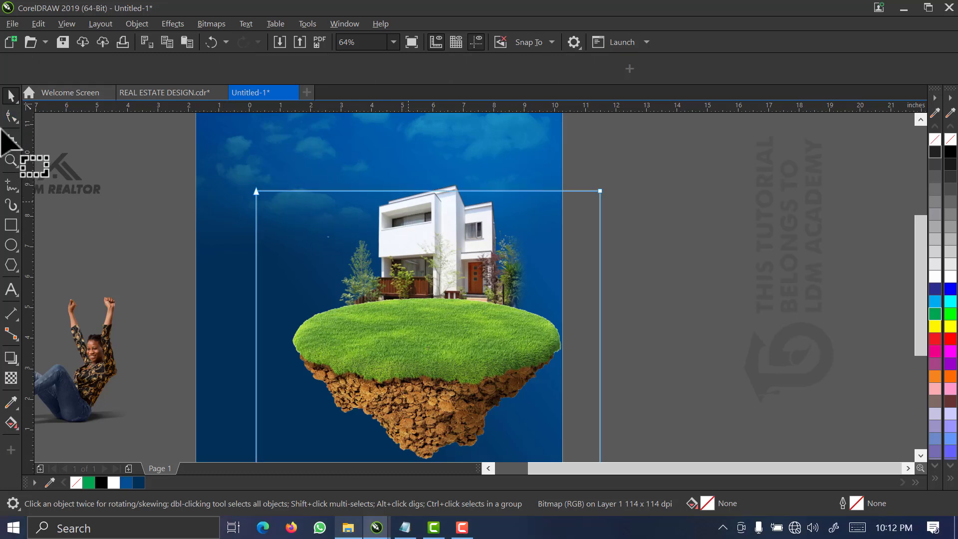
left_click(600, 190)
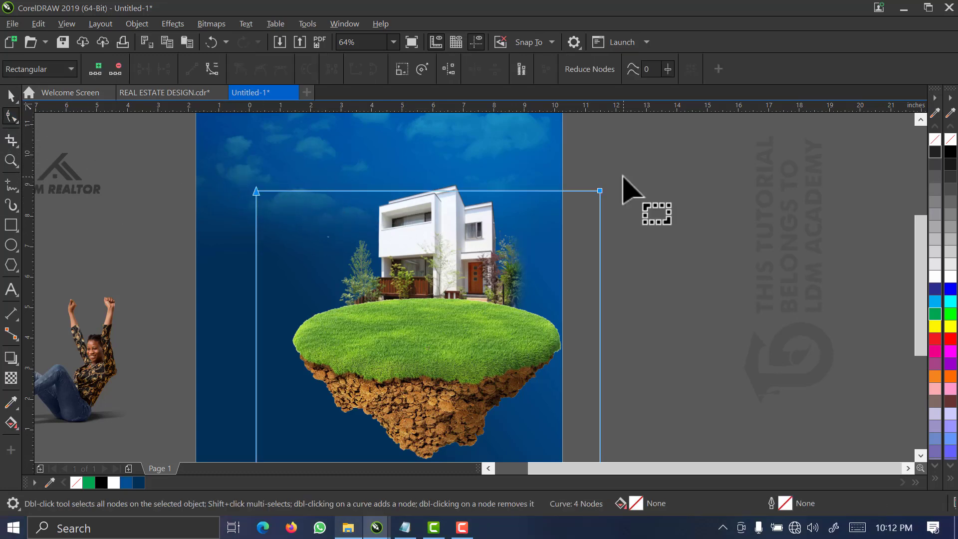
left_click_drag(257, 191, 261, 276)
key("space")
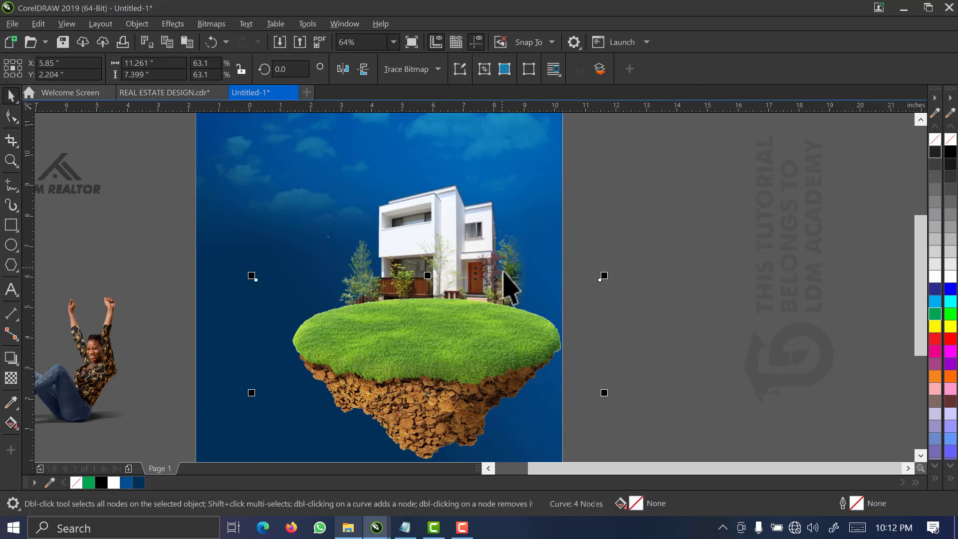
left_click(725, 236)
- Bring the house to the front of the island and lower it slightly so it sits on the grass
left_click(414, 247)
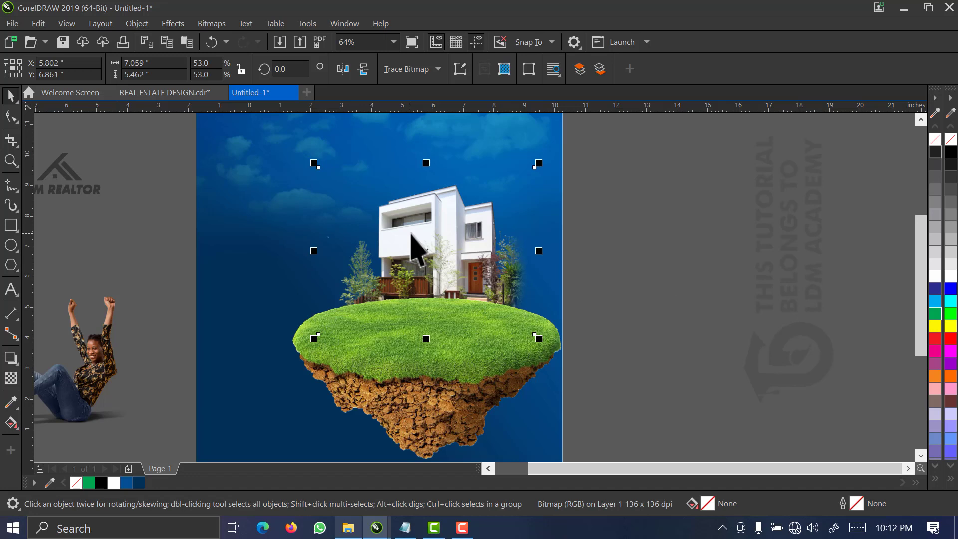
key("shift+Page_Up")
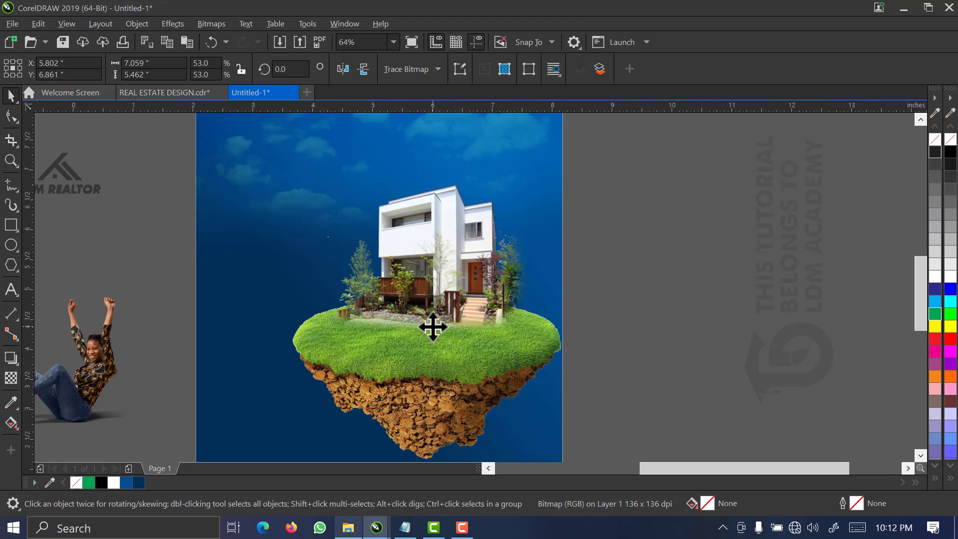
scroll(433, 326, "up", 2)
left_click_drag(445, 283, 445, 290)
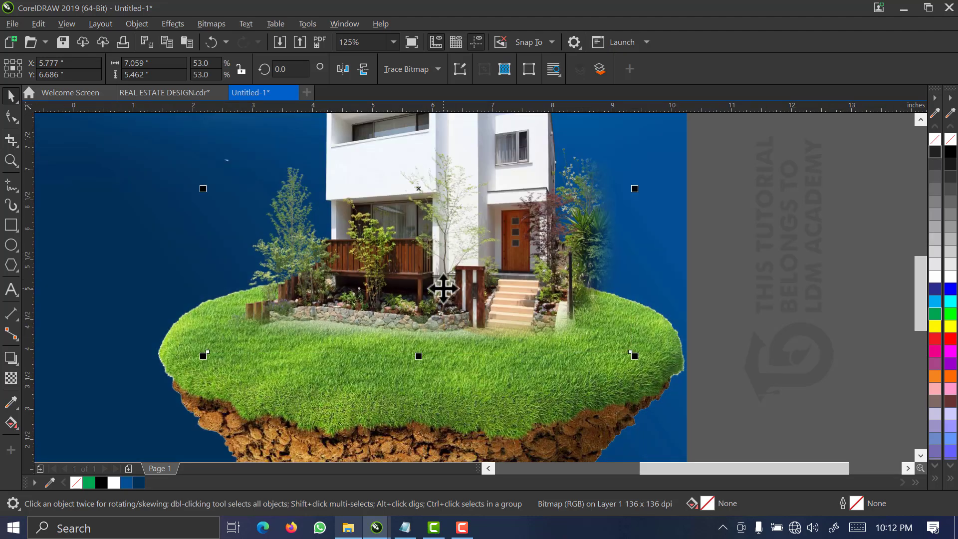
- Enlarge the grass island to about 12.05 by 7.91 inches and shift it slightly up and to the right under the house
left_click(695, 382)
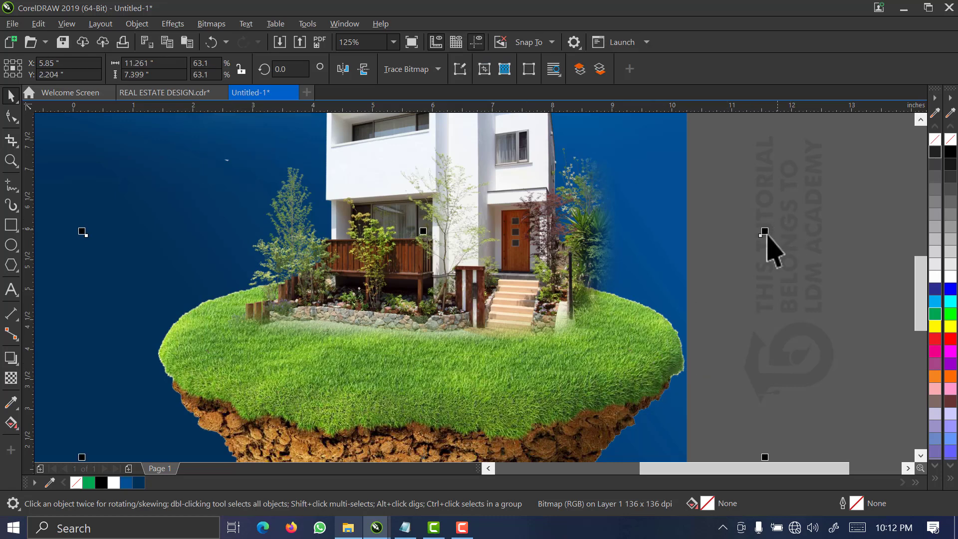
left_click_drag(764, 231, 788, 216)
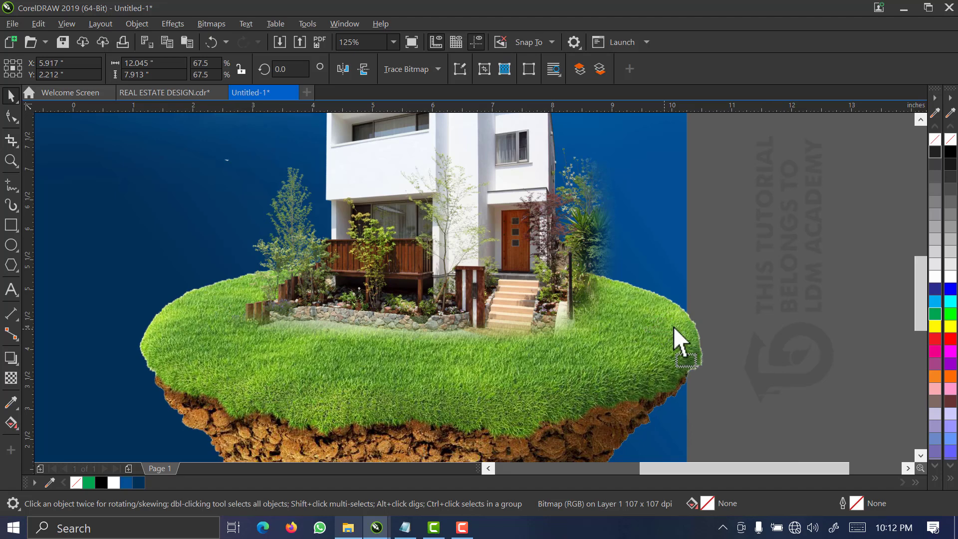
left_click_drag(673, 326, 682, 314)
scroll(681, 315, "down", 3)
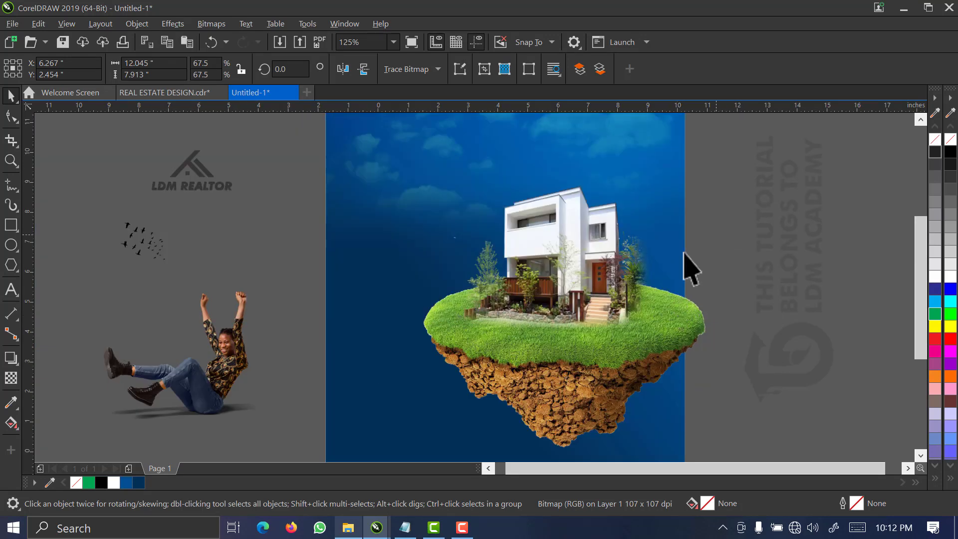
- Move the woman image onto the grass island and bring it to the front of the house
left_click(215, 379)
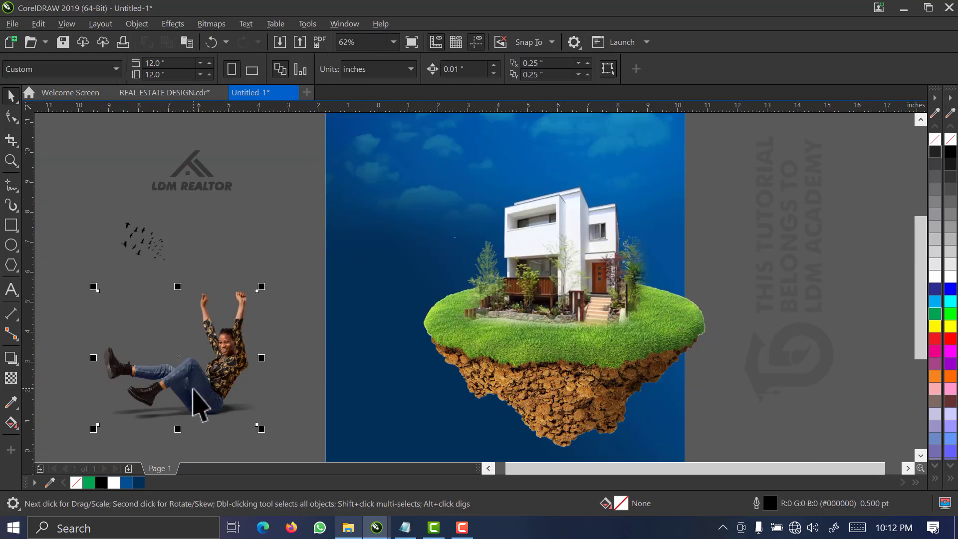
left_click_drag(236, 392, 588, 333)
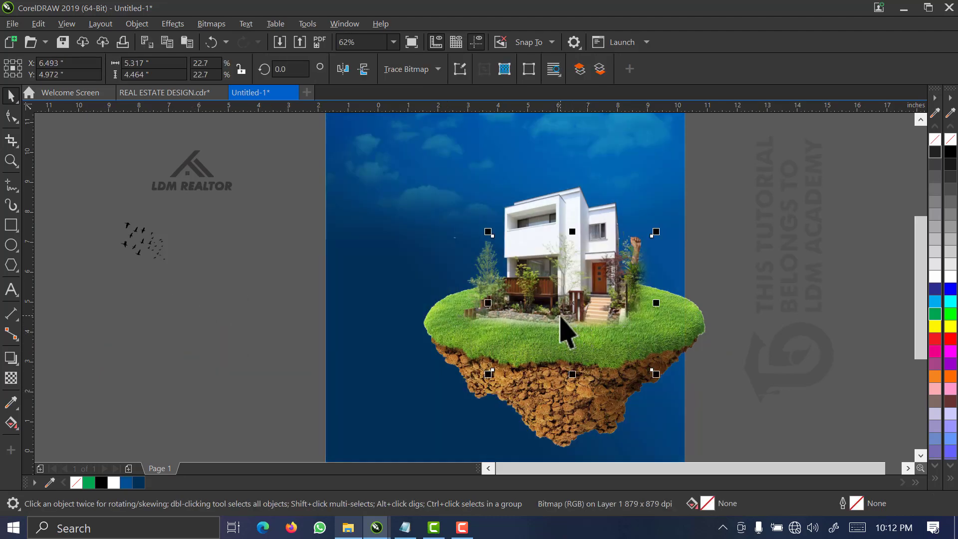
key("shift+Page_Up")
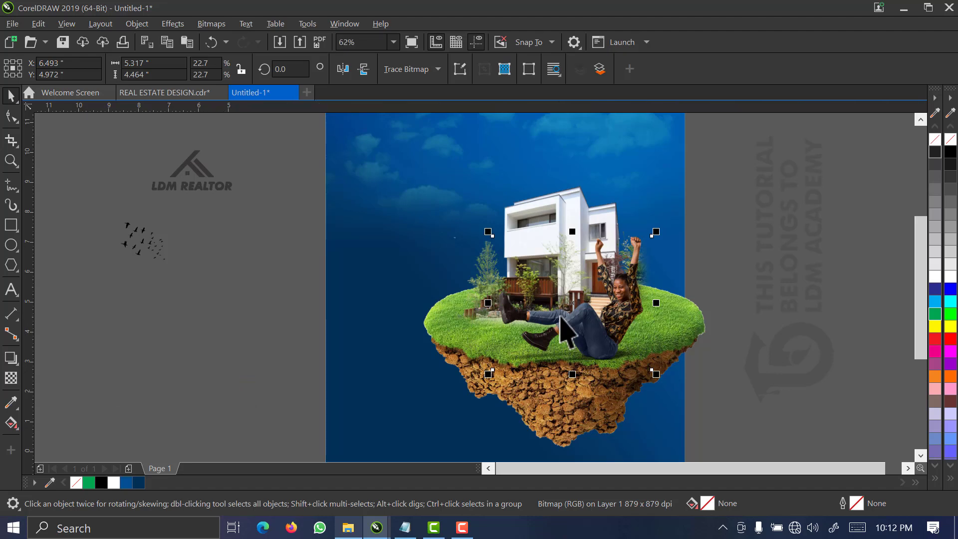
- Shrink the woman to about 3.9 by 3.27 inches and position her on the grass in front of the house's steps
key("z")
left_click_drag(476, 234, 739, 403)
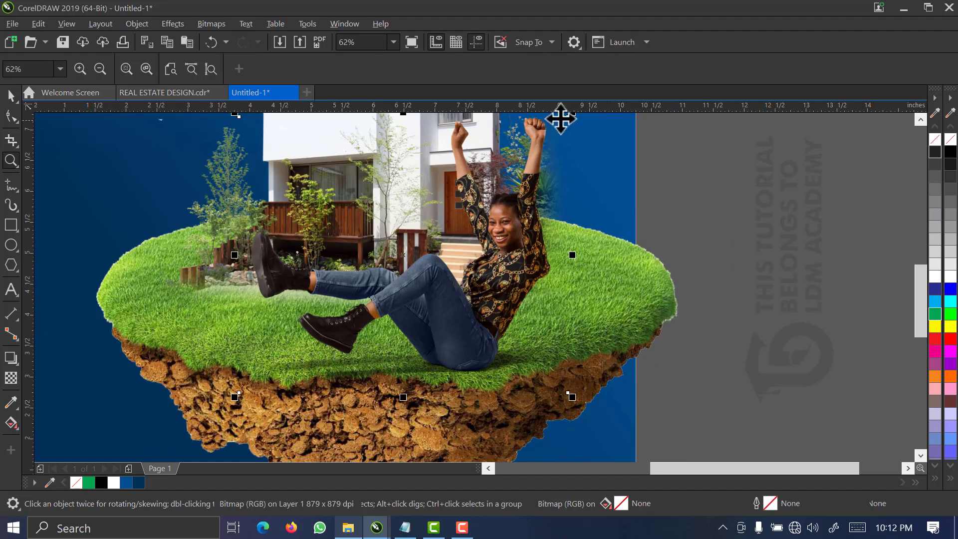
key("space")
left_click_drag(573, 114, 480, 169)
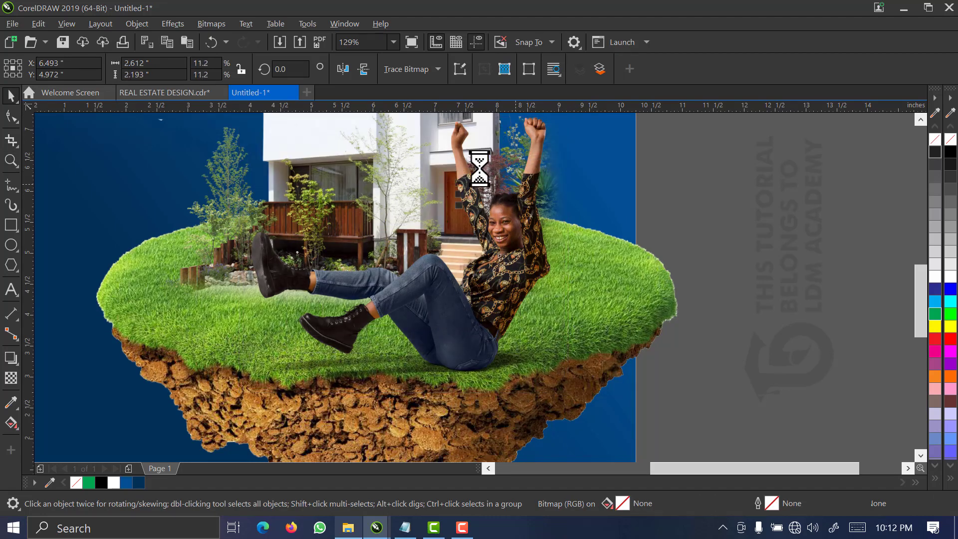
mouse_move(434, 279)
left_mouse_down()
mouse_move(494, 310)
mouse_move(457, 299)
mouse_move(429, 272)
left_mouse_up()
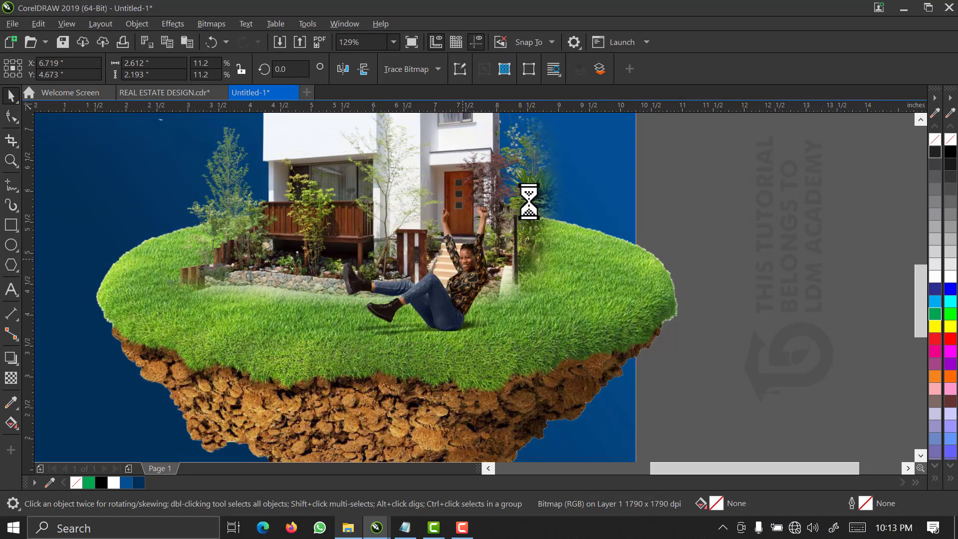
left_click_drag(503, 201, 544, 164)
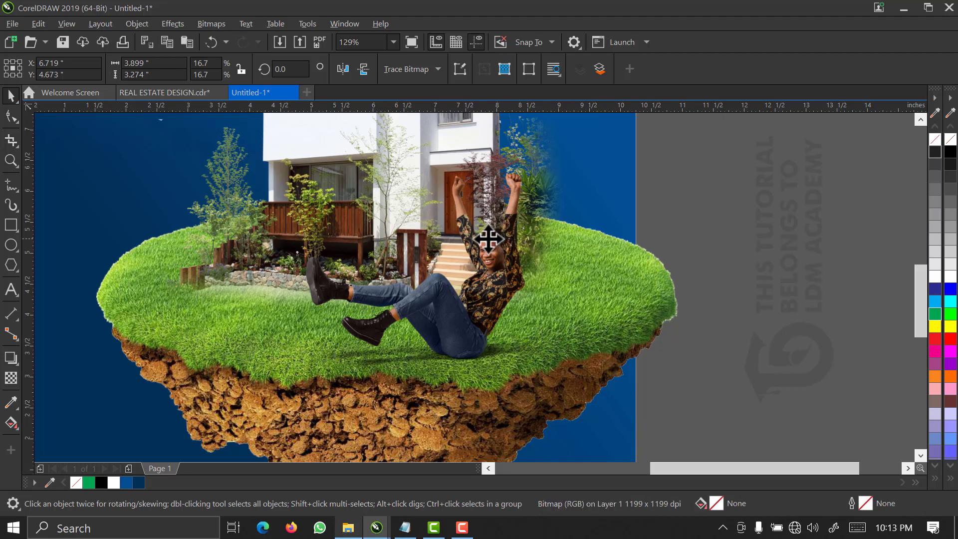
left_click_drag(488, 240, 480, 229)
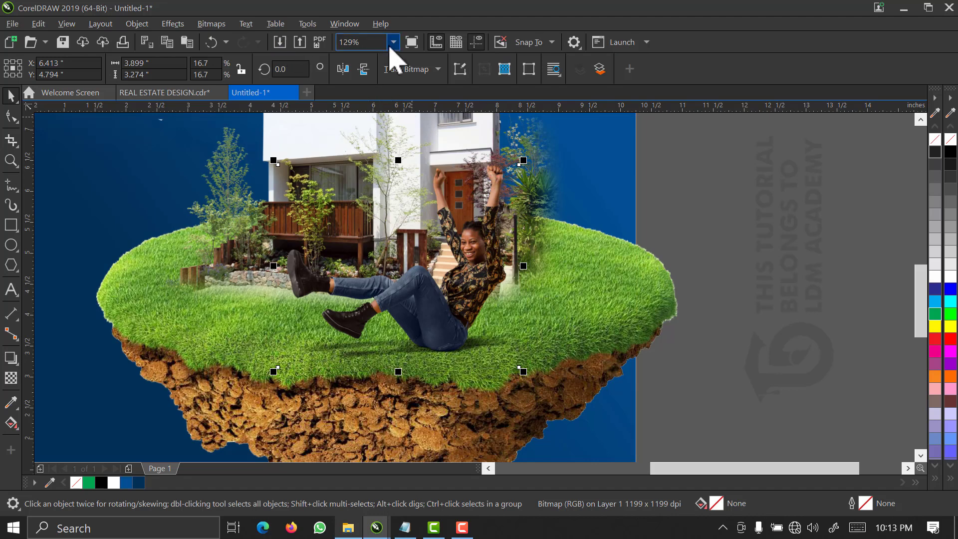
- Select the island, house and woman together and group them
left_click(393, 43)
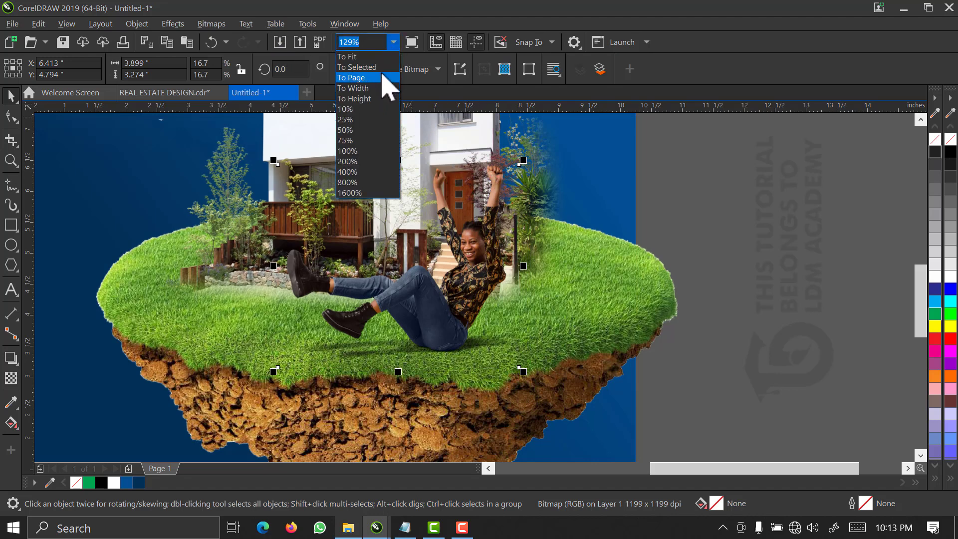
left_click(383, 79)
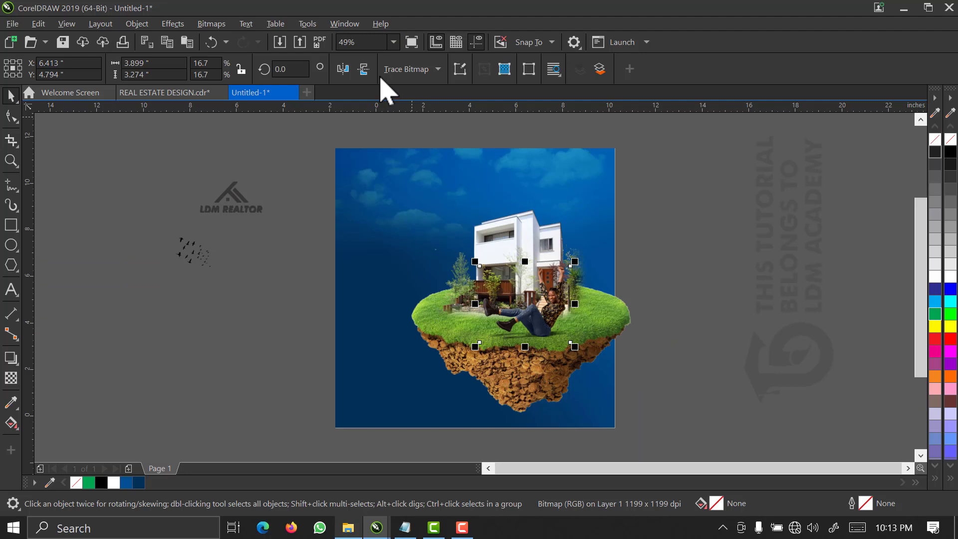
left_click_drag(681, 160, 387, 409)
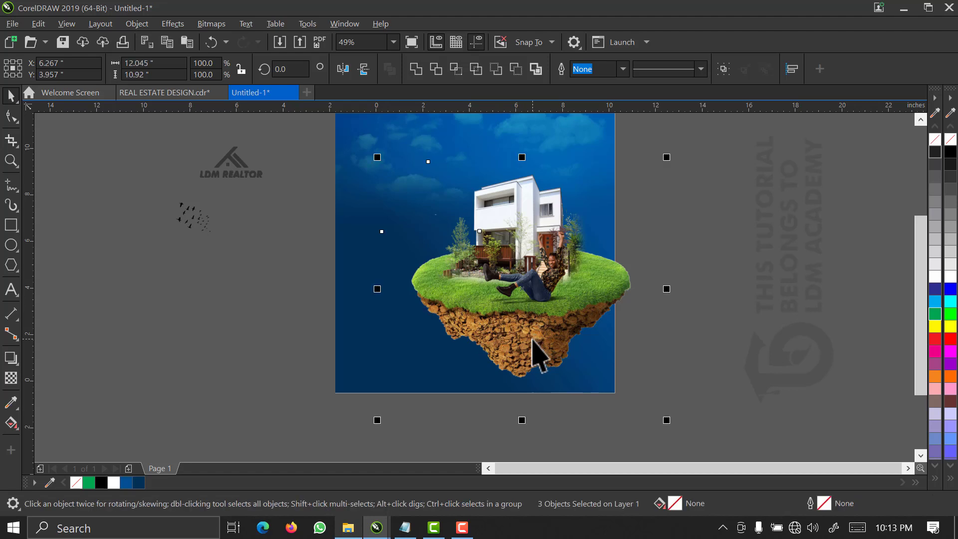
key("ctrl+g")
scroll(538, 320, "down", 2)
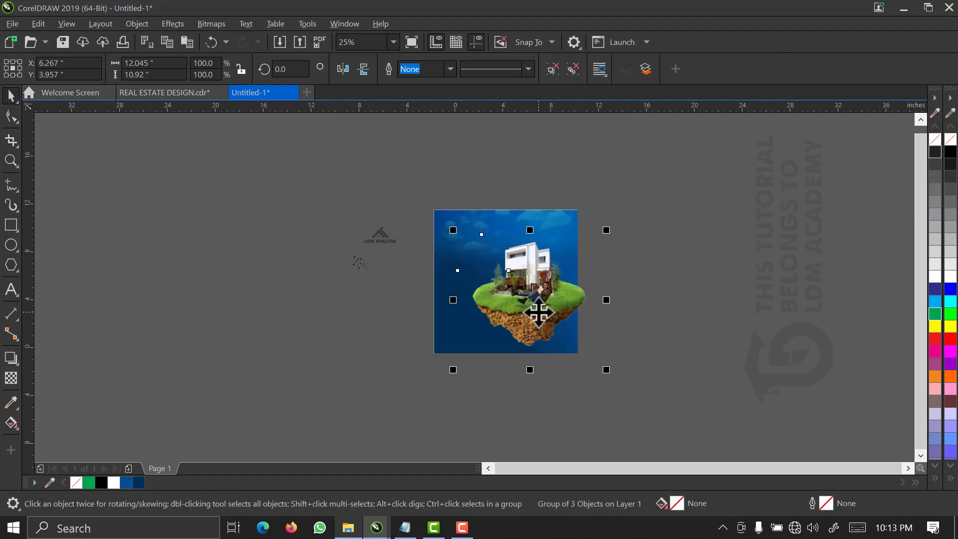
left_click_drag(538, 313, 458, 223)
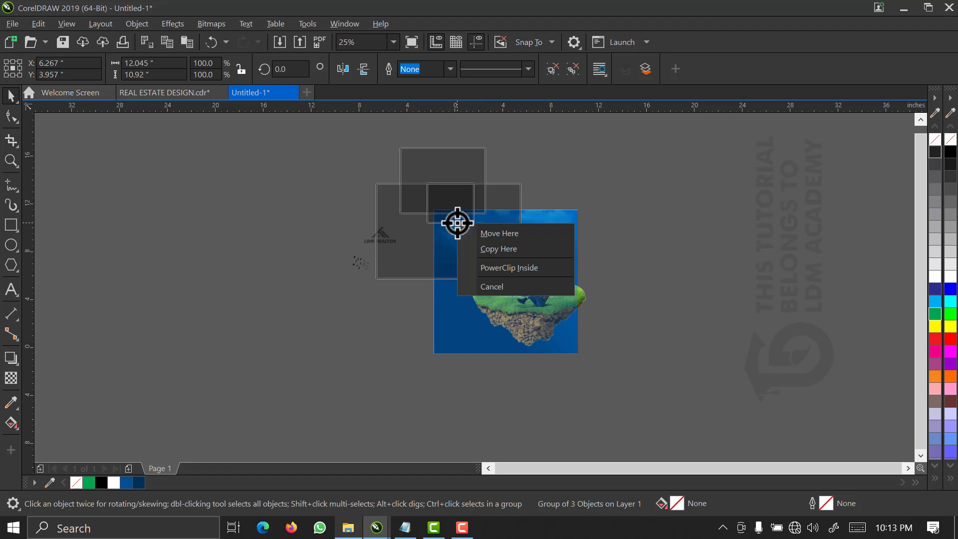
left_click(360, 290)
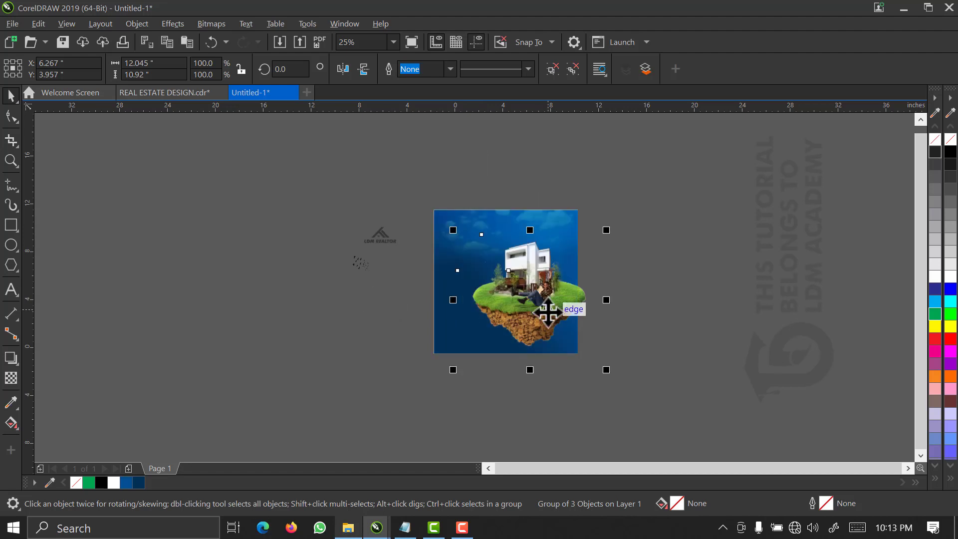
left_click_drag(547, 313, 460, 224)
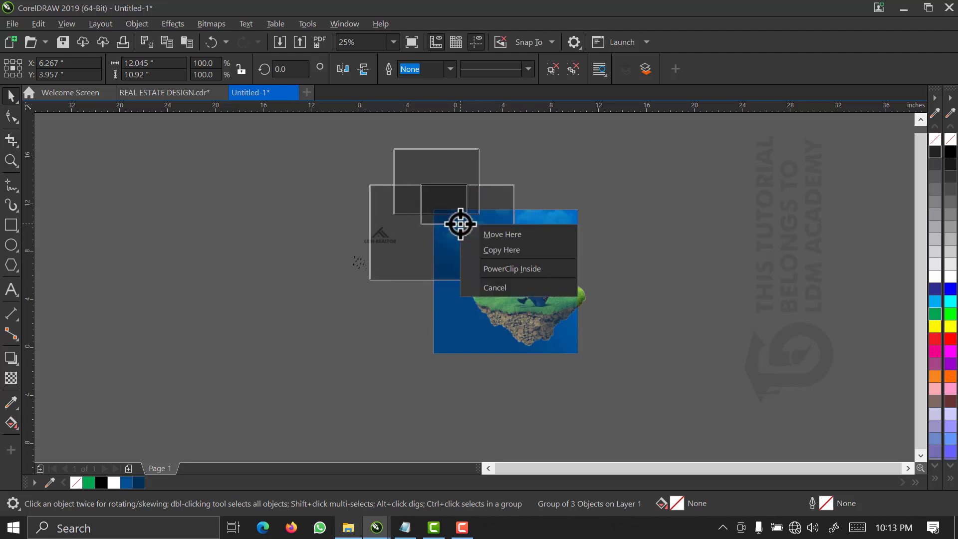
left_click(587, 189)
- PowerClip the island, house and woman group inside the blue gradient background square
right_click(534, 316)
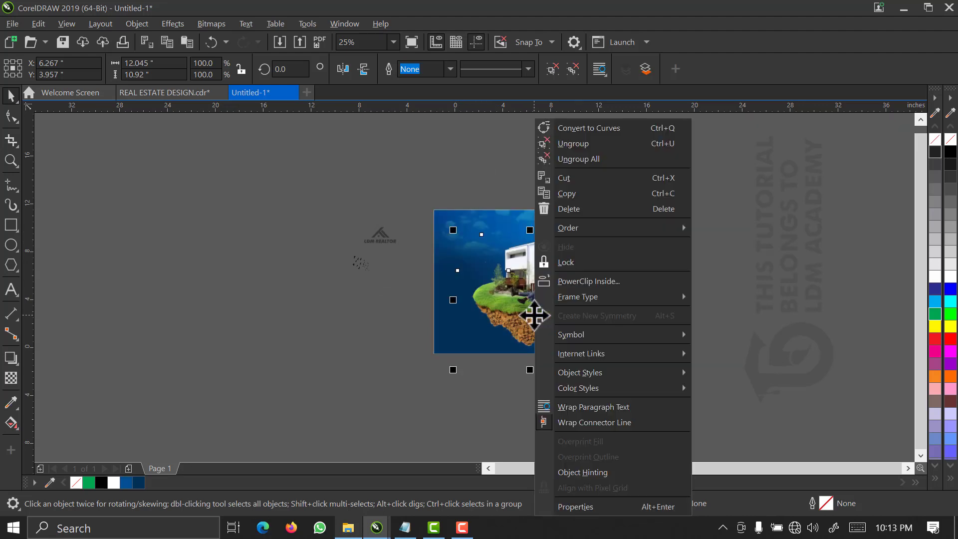
left_click(588, 282)
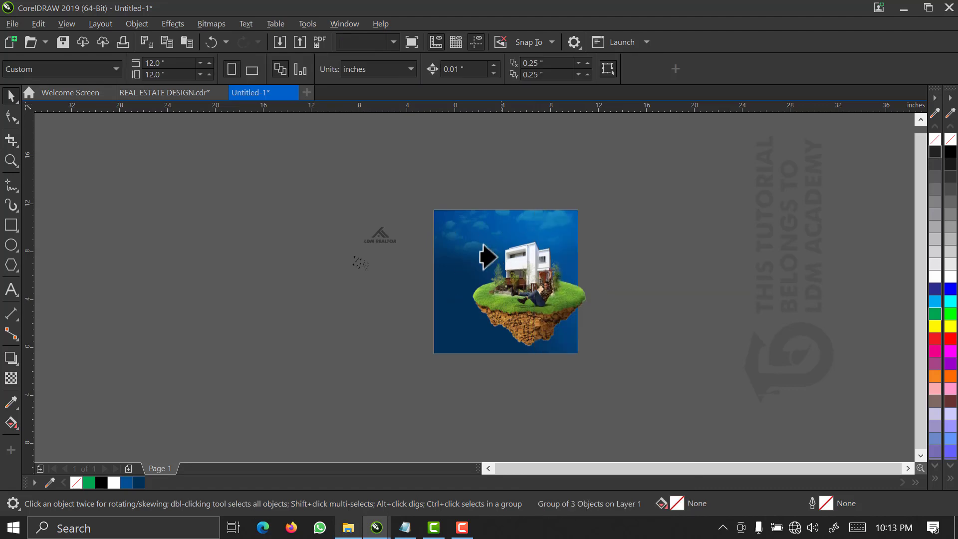
left_click(439, 225)
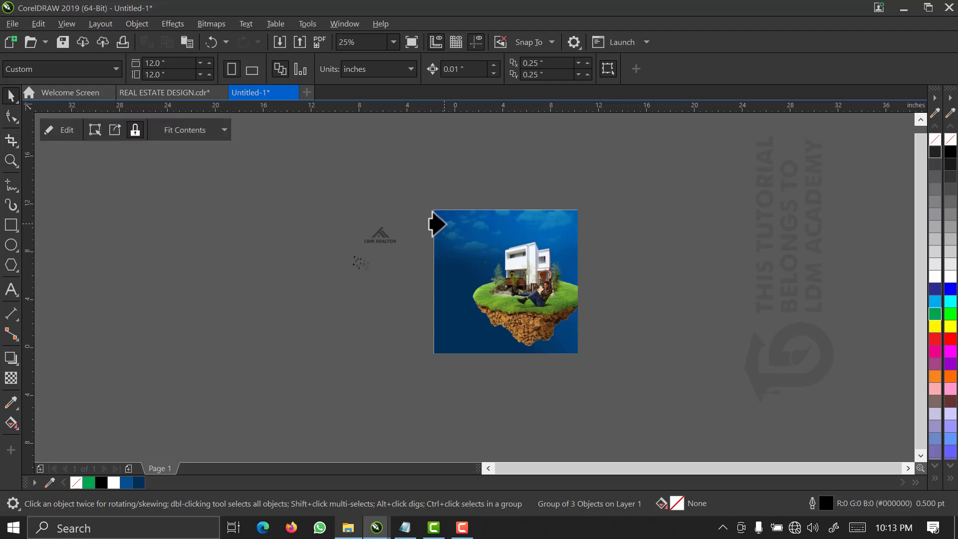
- Open the PowerClip contents for editing, enlarge the island group to about 12.86 by 11.66 inches and reposition it toward the square's right side
right_click(491, 299)
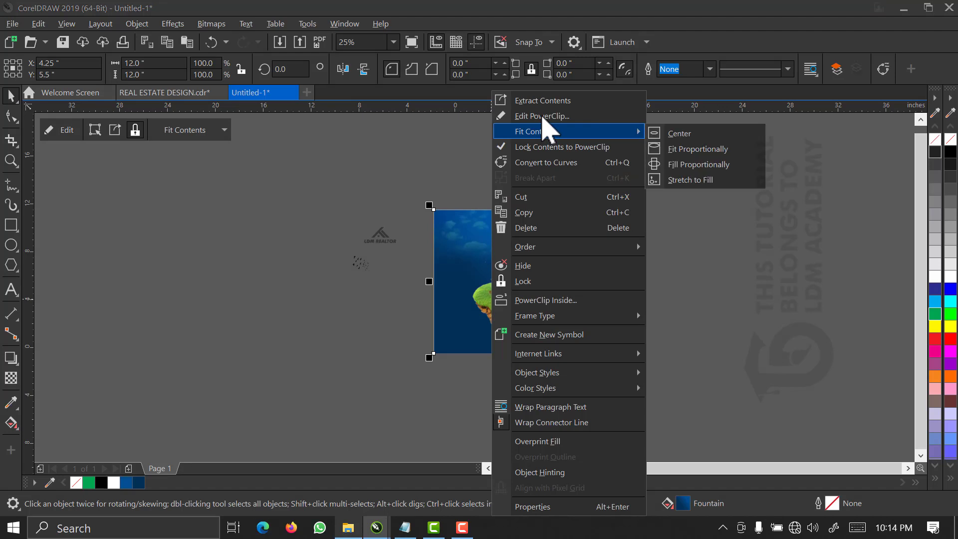
left_click(545, 116)
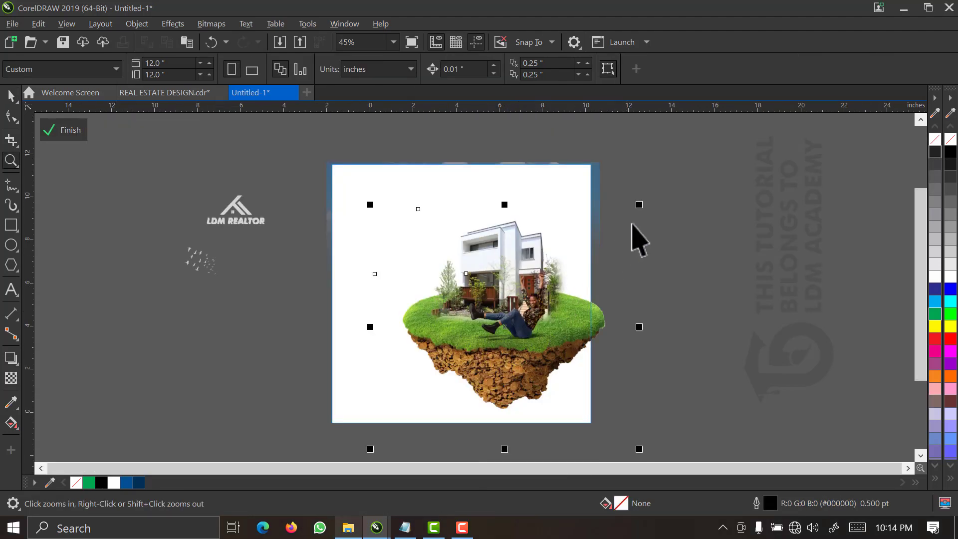
mouse_move(530, 312)
left_mouse_down()
mouse_move(544, 296)
mouse_move(535, 297)
left_mouse_up()
left_click_drag(586, 268, 594, 266)
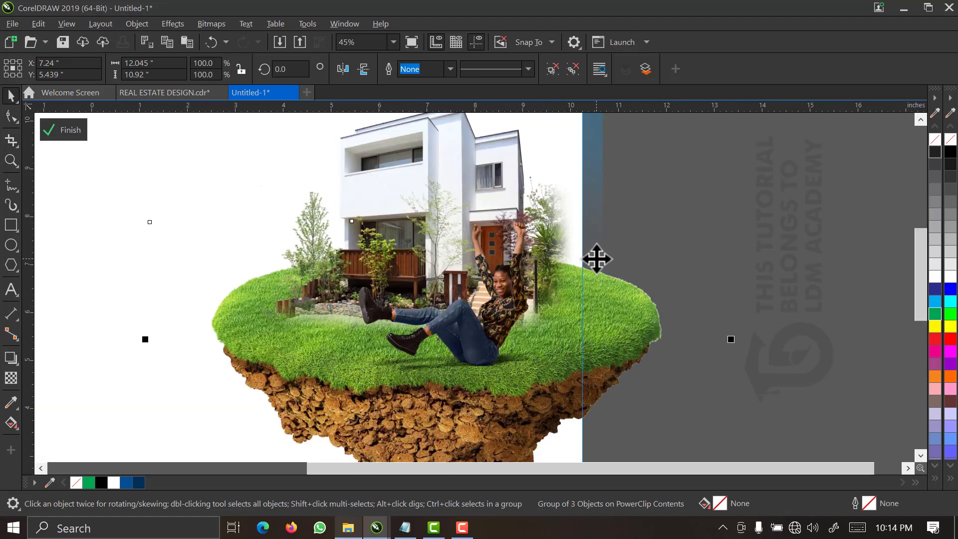
mouse_move(464, 259)
left_mouse_down()
mouse_move(474, 272)
mouse_move(473, 258)
left_mouse_up()
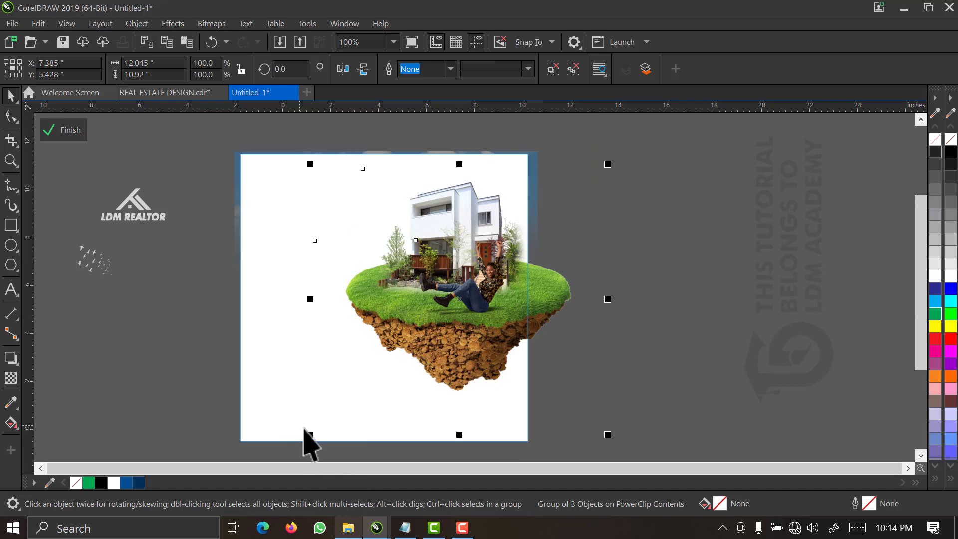
left_click_drag(310, 435, 291, 453)
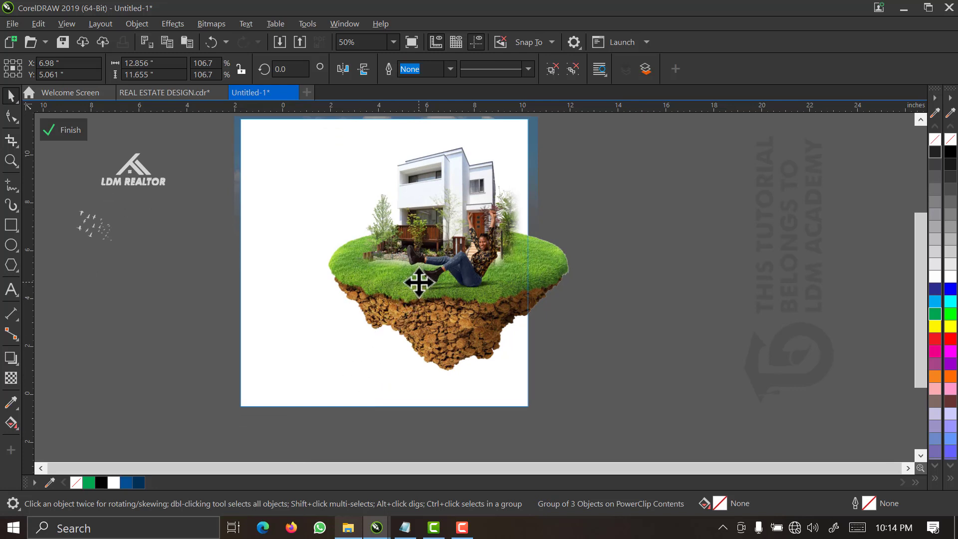
left_click_drag(418, 284, 418, 290)
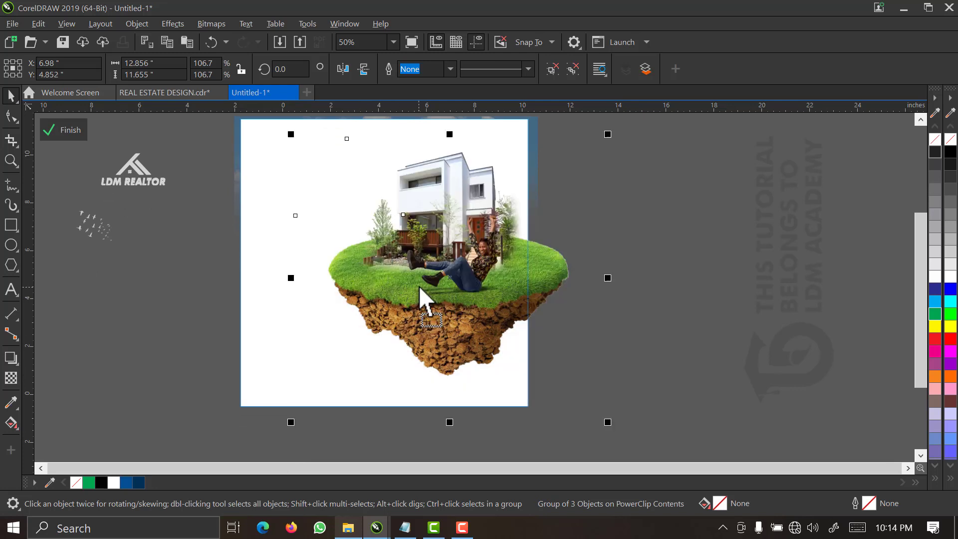
- Draw a rectangle about 13.19 by 7.19 inches over the lower part of the square, filled white with no outline
left_click(11, 227)
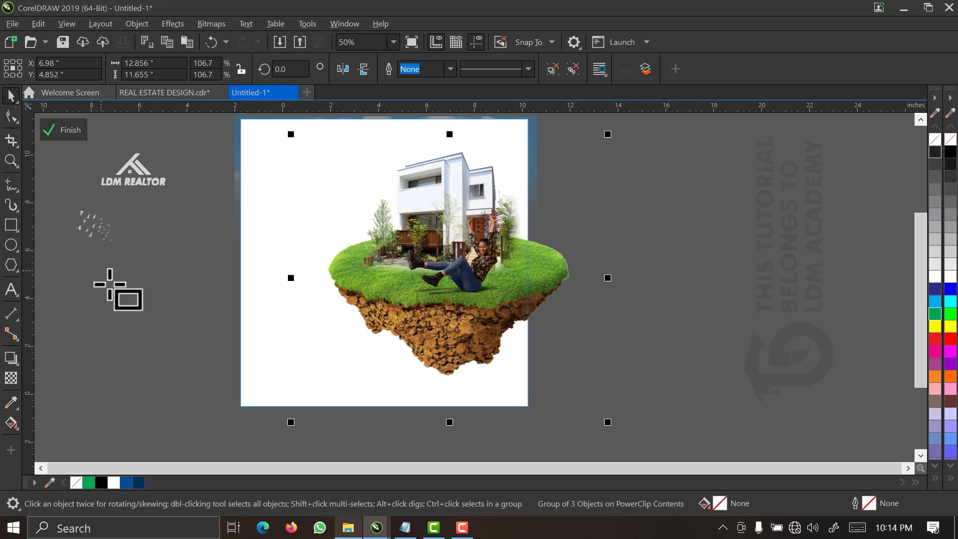
left_click_drag(235, 253, 550, 425)
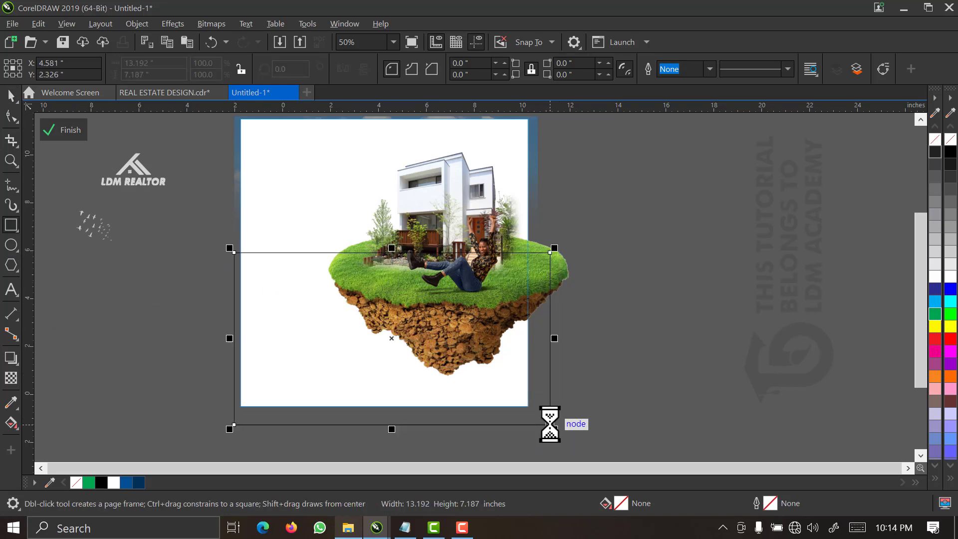
left_click(11, 95)
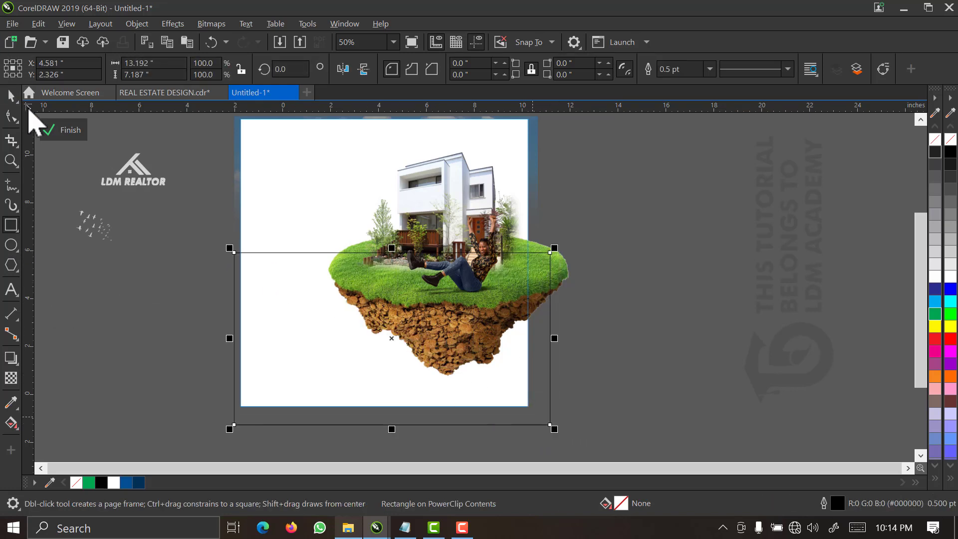
left_click(936, 278)
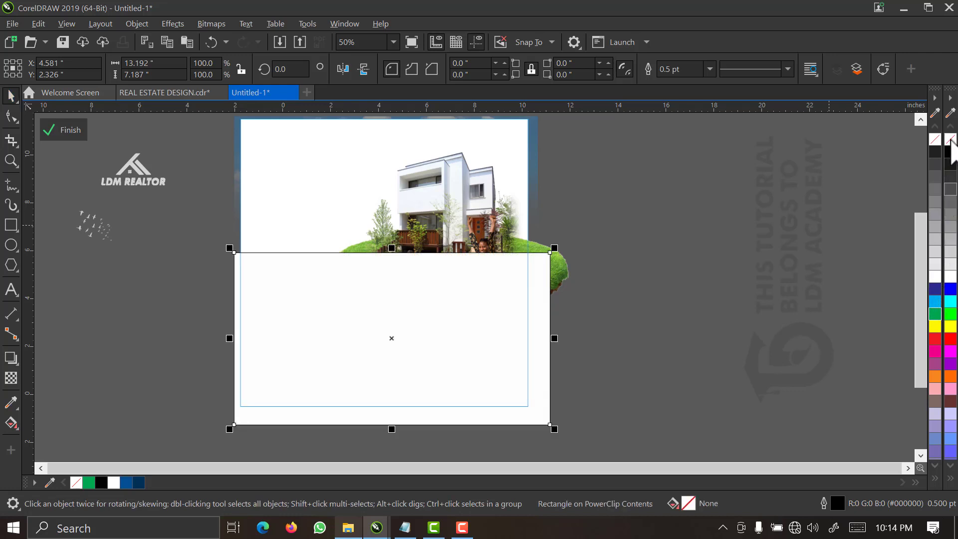
right_click(952, 142)
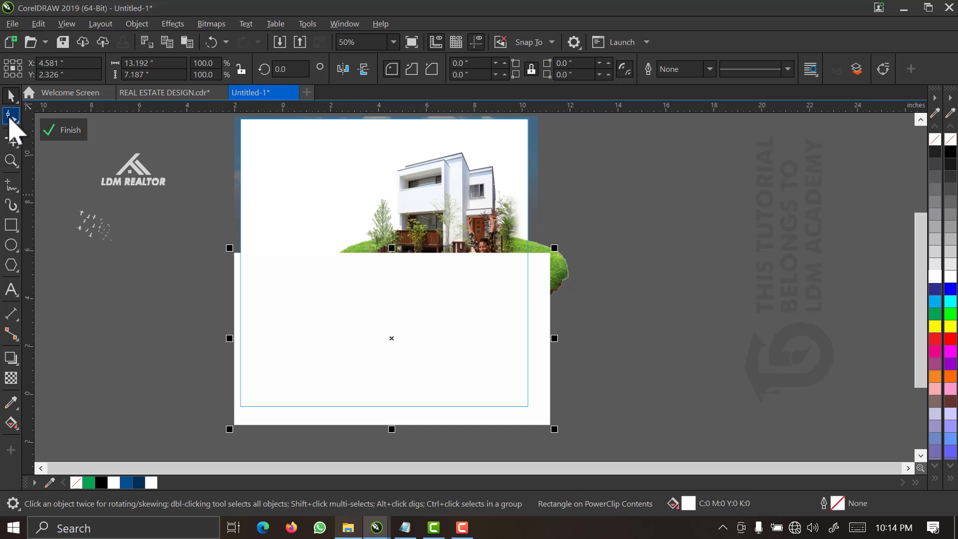
- Convert the white rectangle to curves and lower its two upper corners so the top edge slopes down to the right
key("F10")
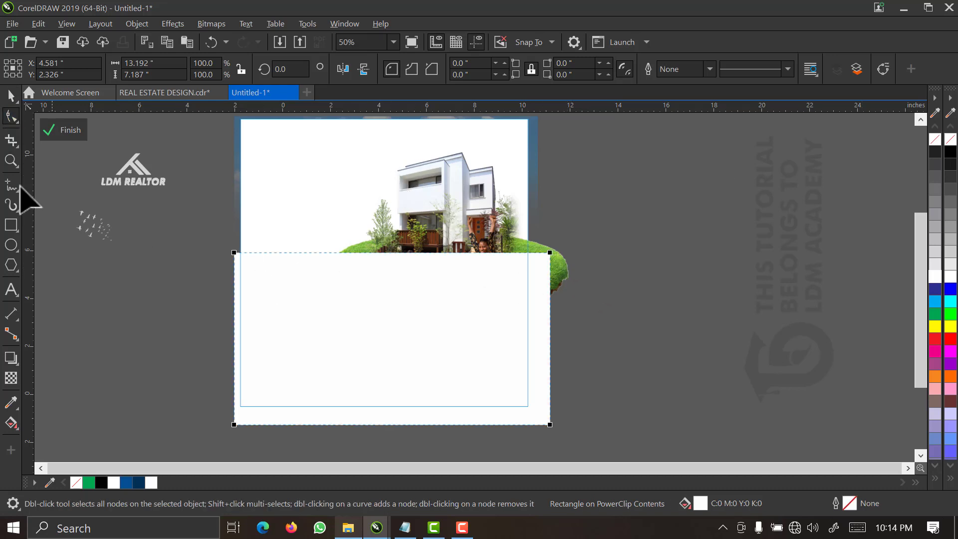
left_click(11, 103)
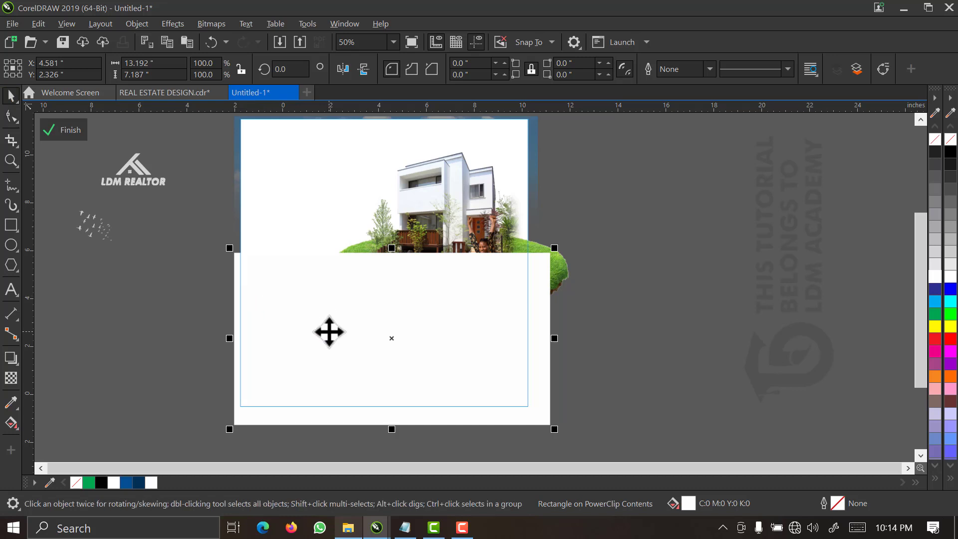
right_click(329, 331)
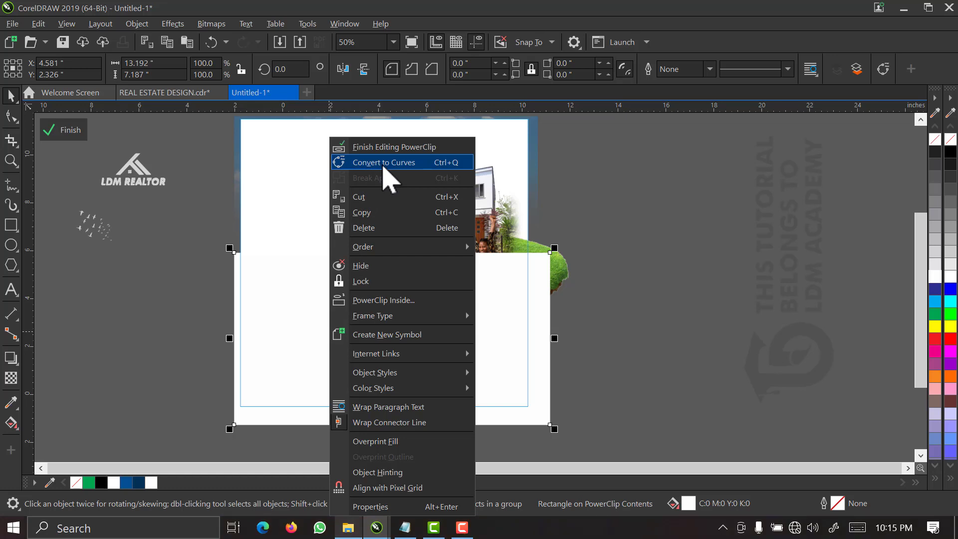
left_click(383, 165)
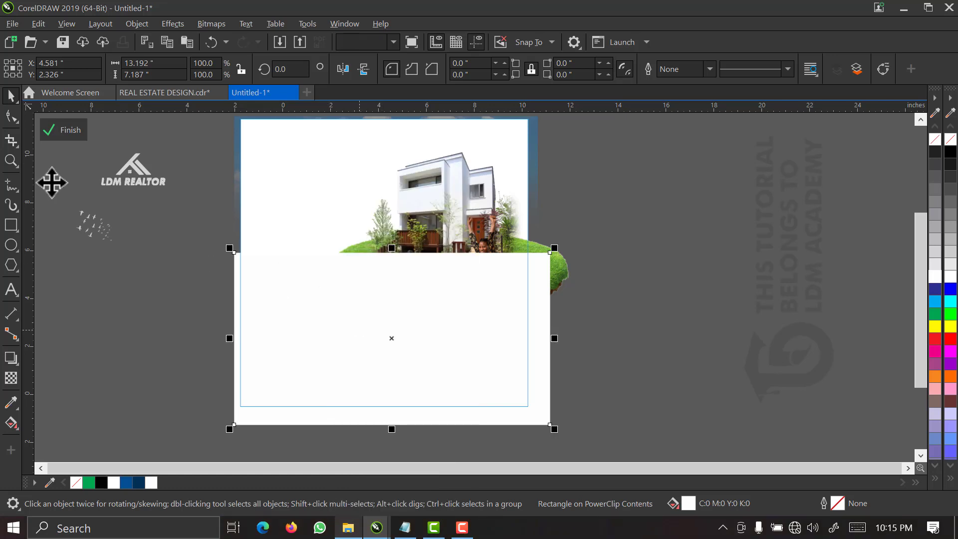
left_click(12, 116)
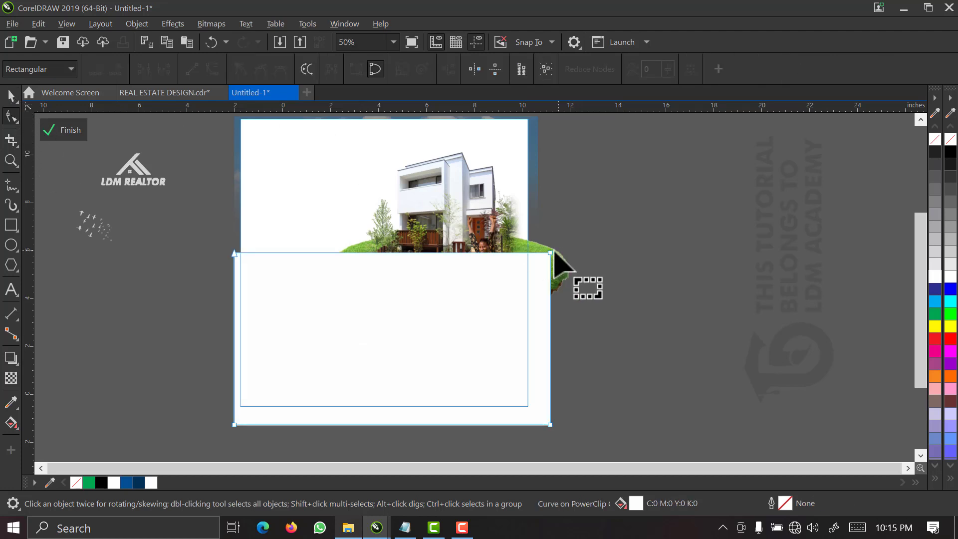
left_click_drag(550, 253, 550, 306)
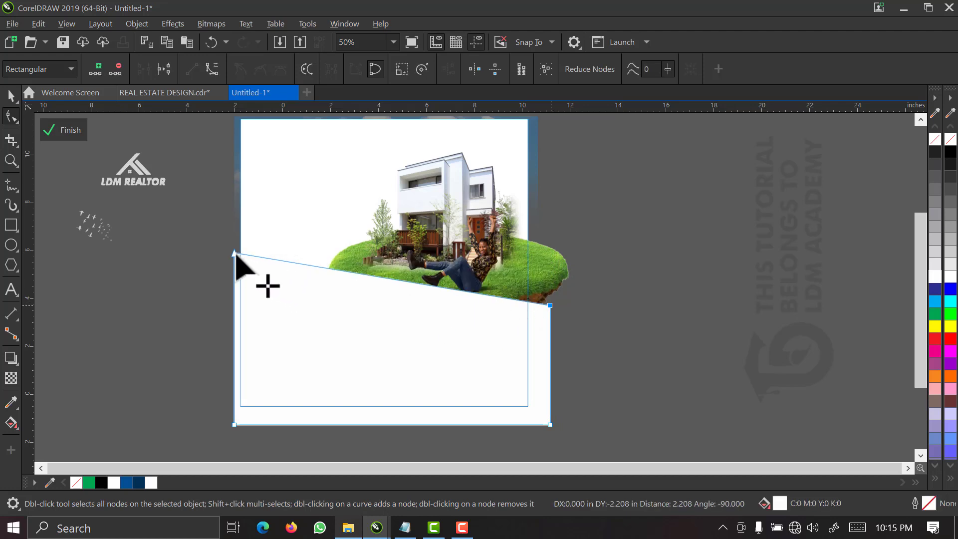
left_click_drag(234, 253, 236, 286)
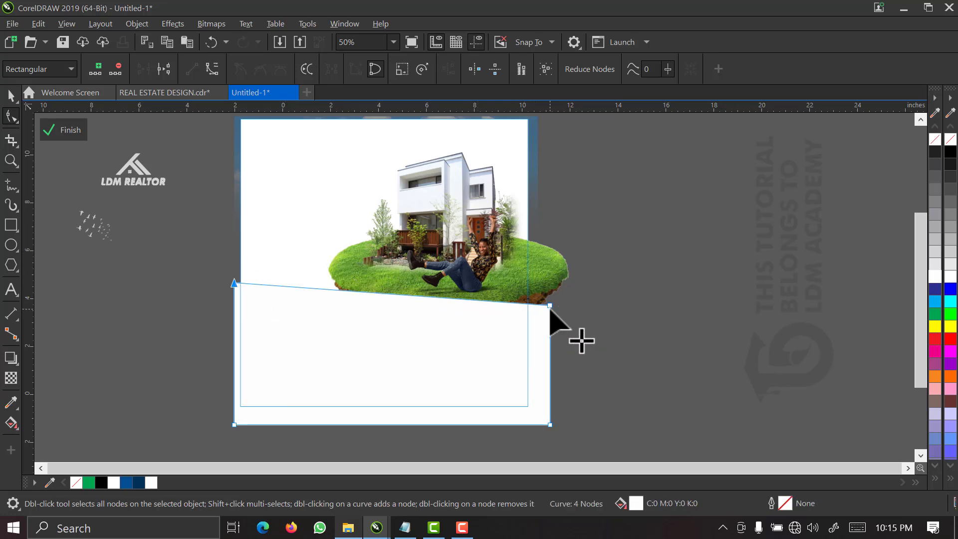
left_click_drag(550, 306, 550, 312)
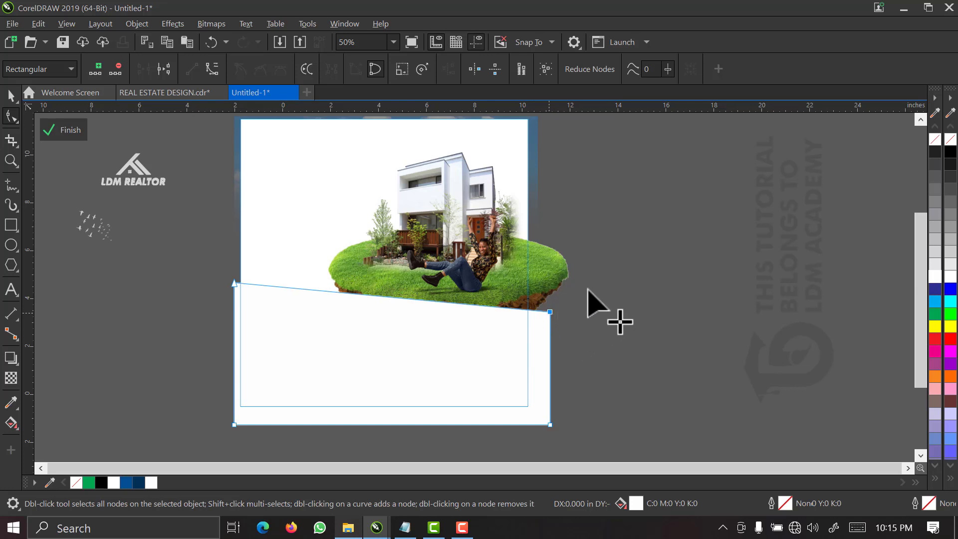
key("space")
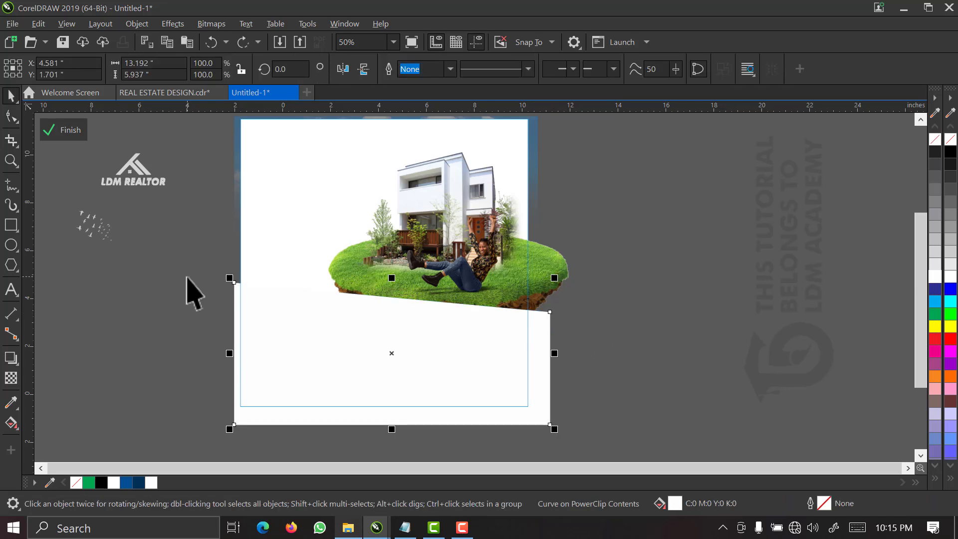
- Send the white shape behind the island group and finish editing the PowerClip
key("ctrl+Page_Down")
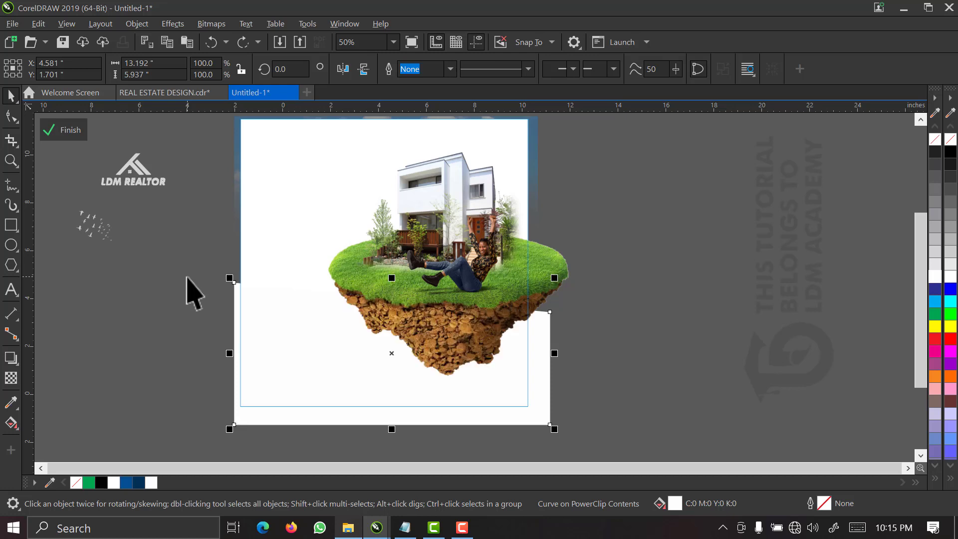
left_click(68, 131)
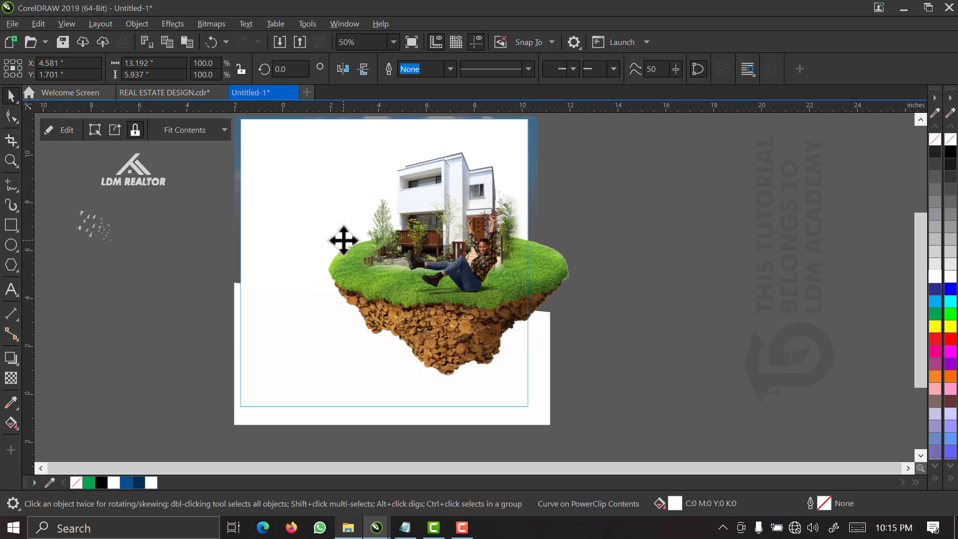
left_click(584, 314)
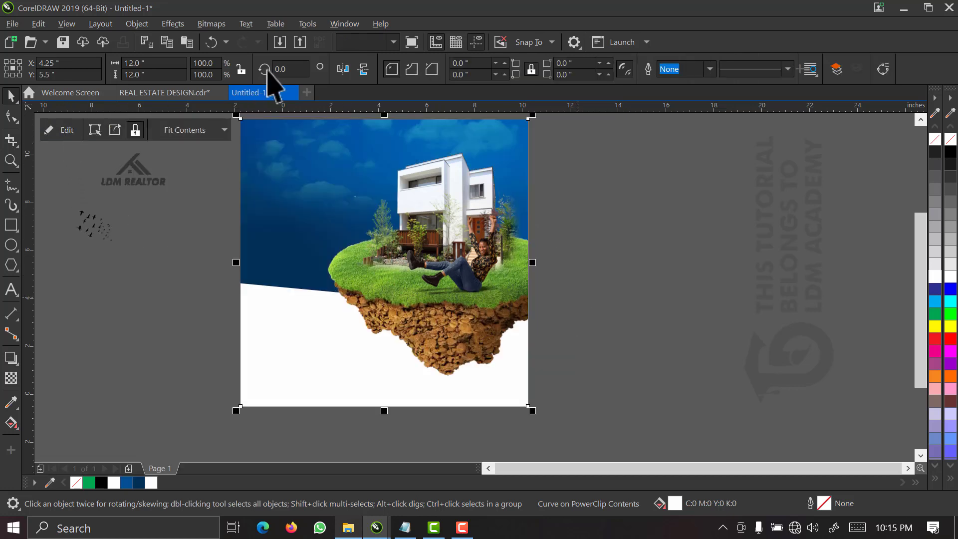
- Move the flying birds image onto the sky, above and to the left of the house
left_click(394, 42)
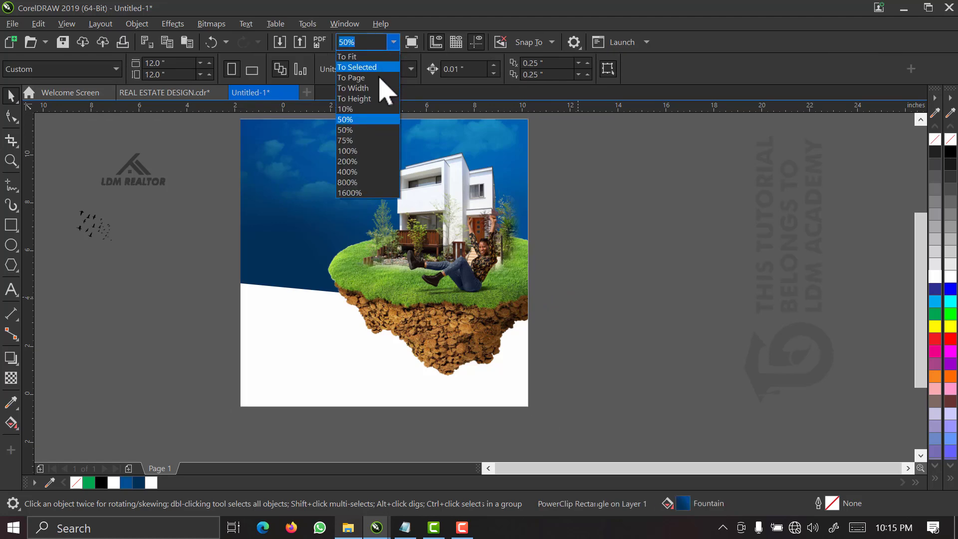
left_click(387, 88)
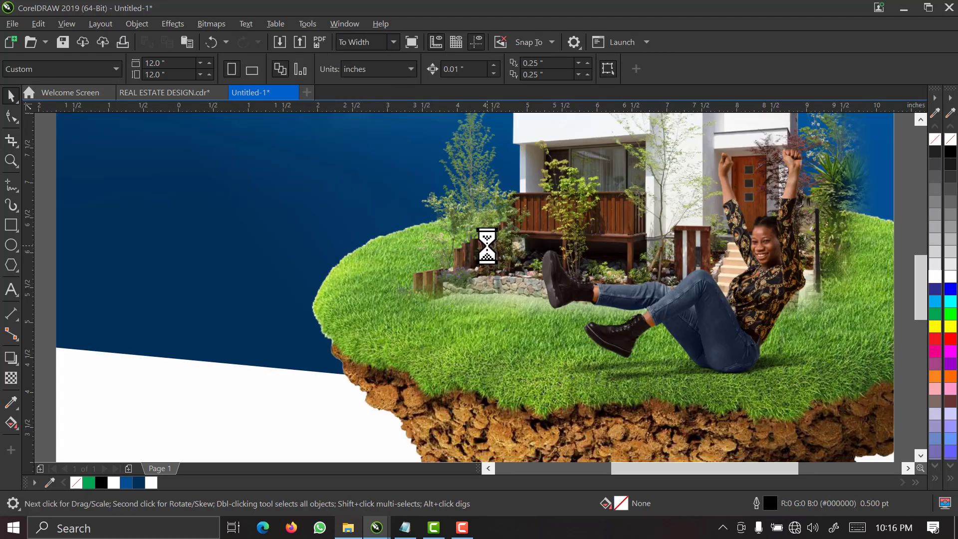
left_click(393, 42)
left_click(395, 57)
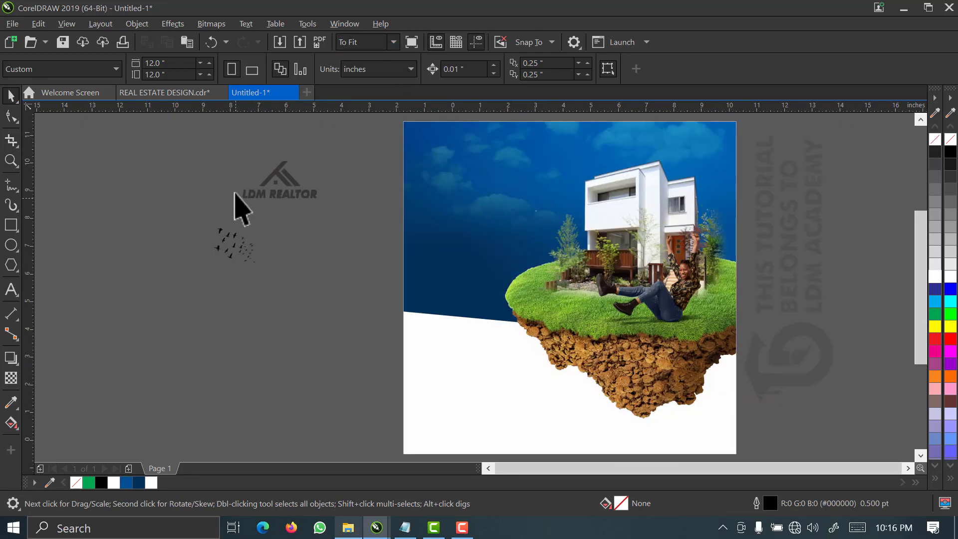
left_click(220, 238)
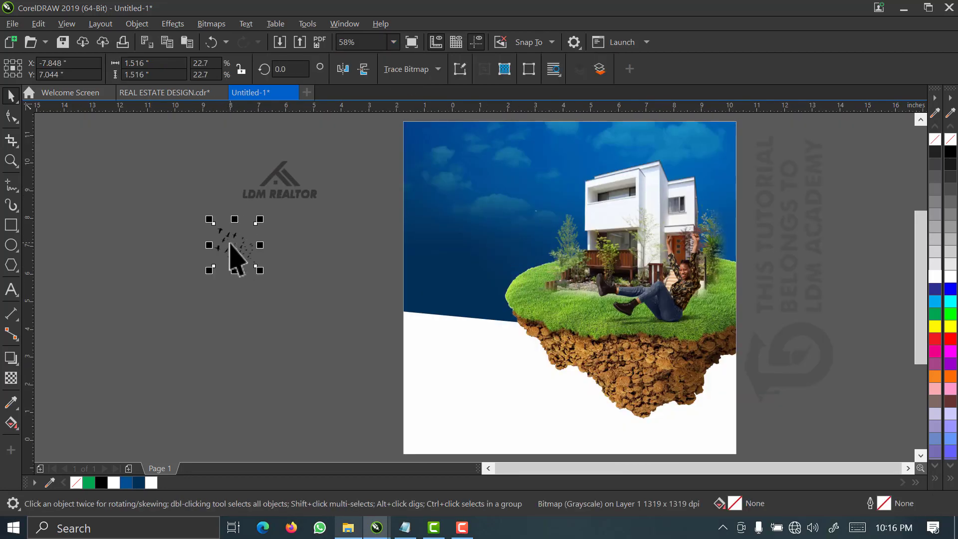
left_click_drag(230, 245, 556, 156)
- Enlarge the birds image to about 2.84 by 2.84 inches and position it in the sky beside the house's roof
key("F2")
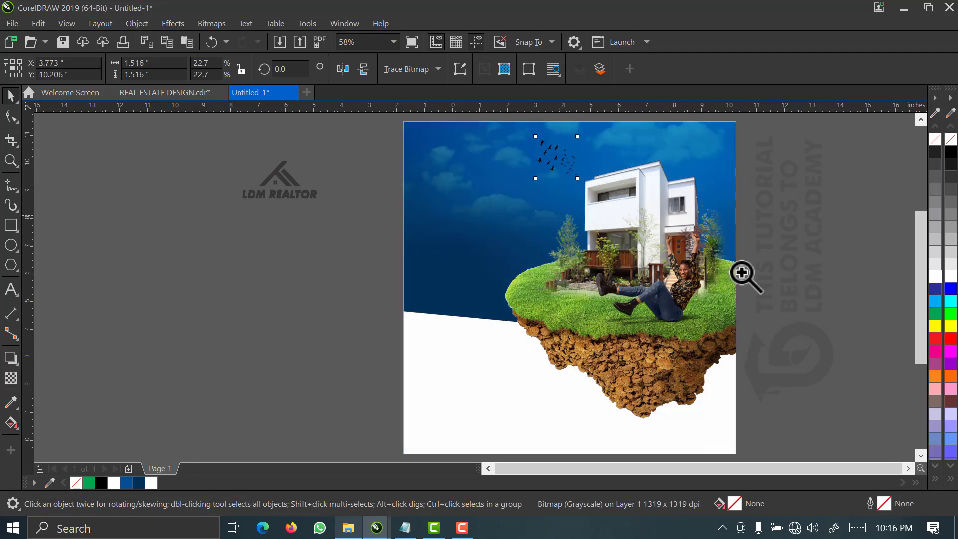
left_click_drag(770, 285, 399, 72)
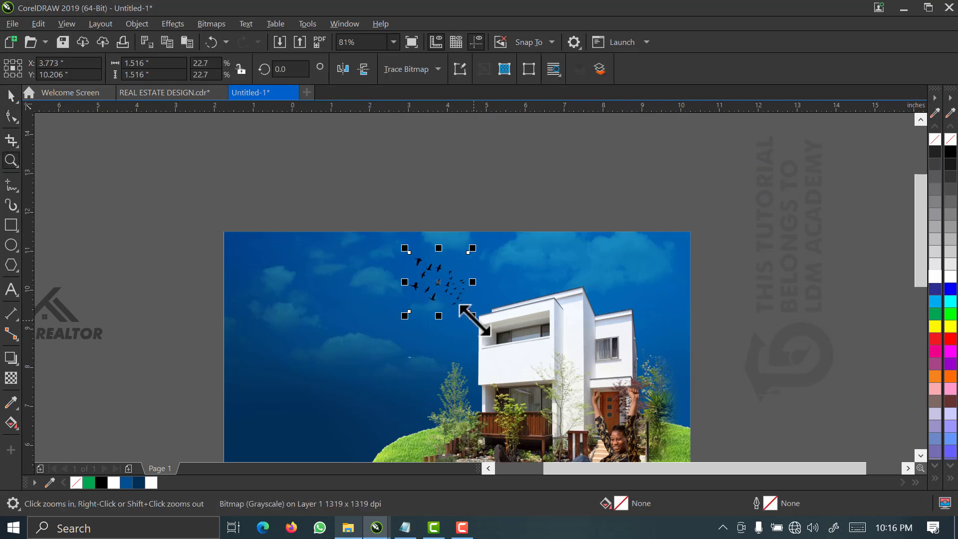
left_click_drag(475, 320, 505, 344)
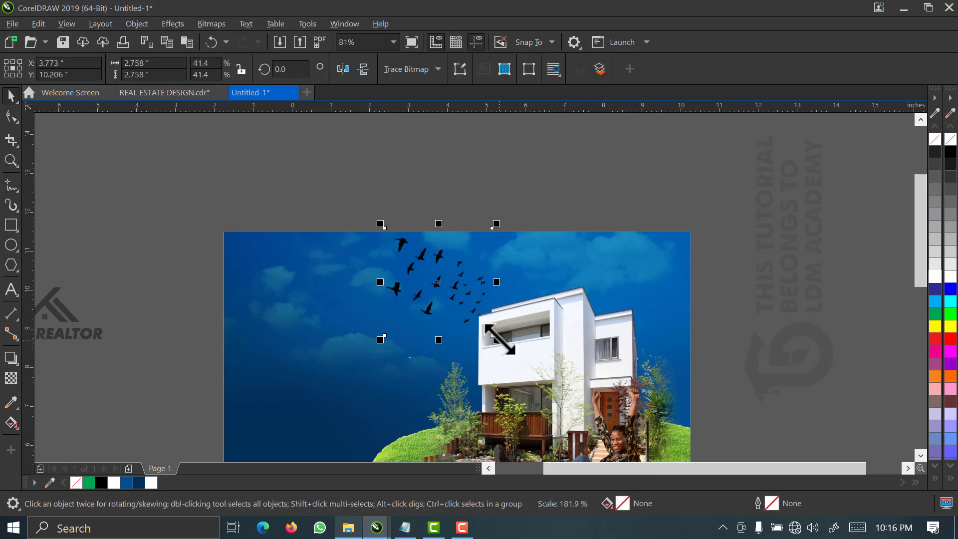
left_click_drag(462, 302, 455, 287)
scroll(473, 265, "up", 2)
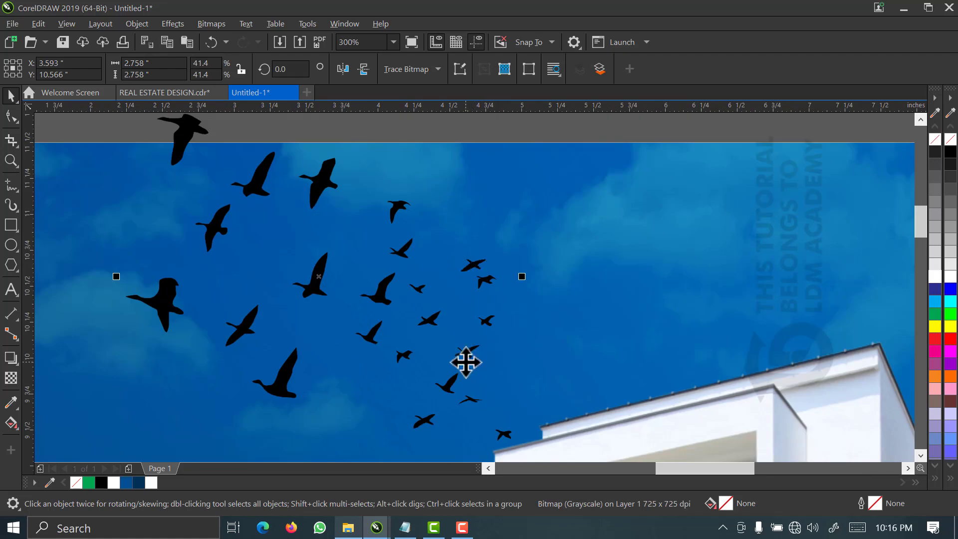
scroll(471, 339, "down", 1)
scroll(442, 395, "up", 1)
left_click_drag(478, 330, 453, 370)
scroll(419, 290, "down", 2)
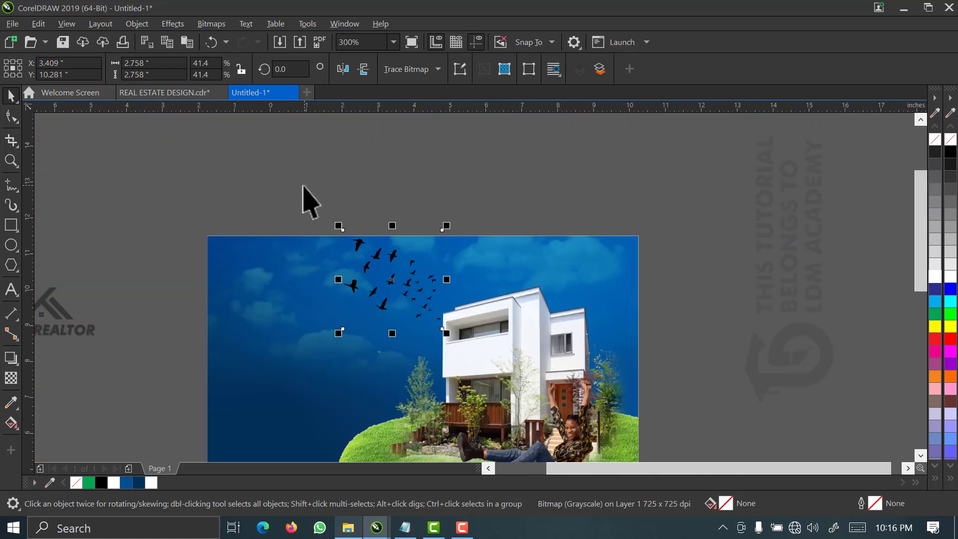
scroll(325, 214, "up", 1)
mouse_move(365, 260)
left_mouse_down()
mouse_move(347, 243)
mouse_move(355, 252)
left_mouse_up()
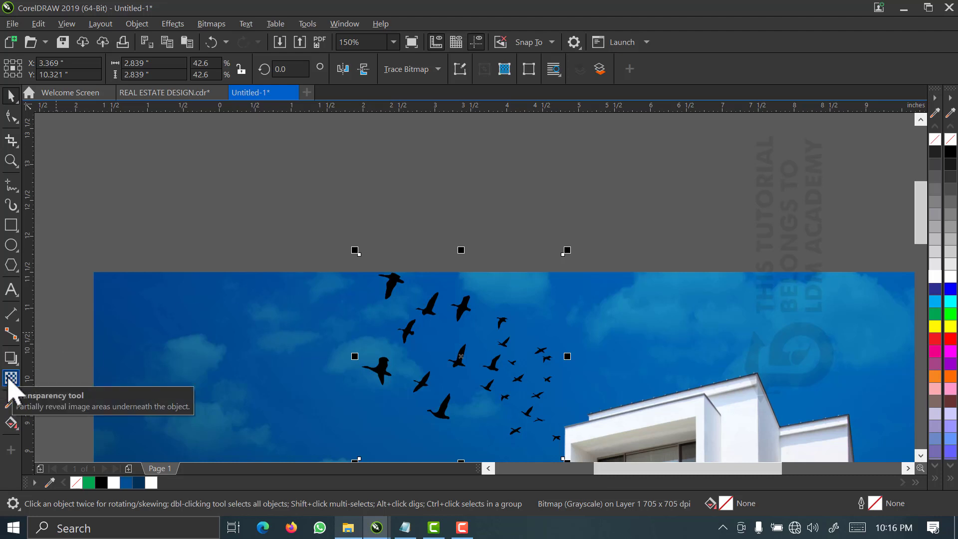
- Apply a uniform transparency of 50 to the birds image
left_click(10, 379)
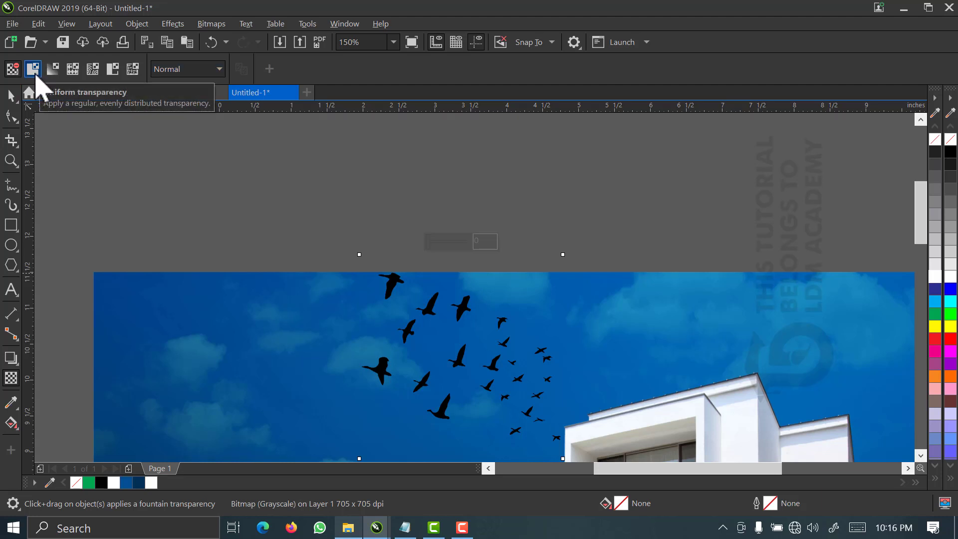
left_click(33, 69)
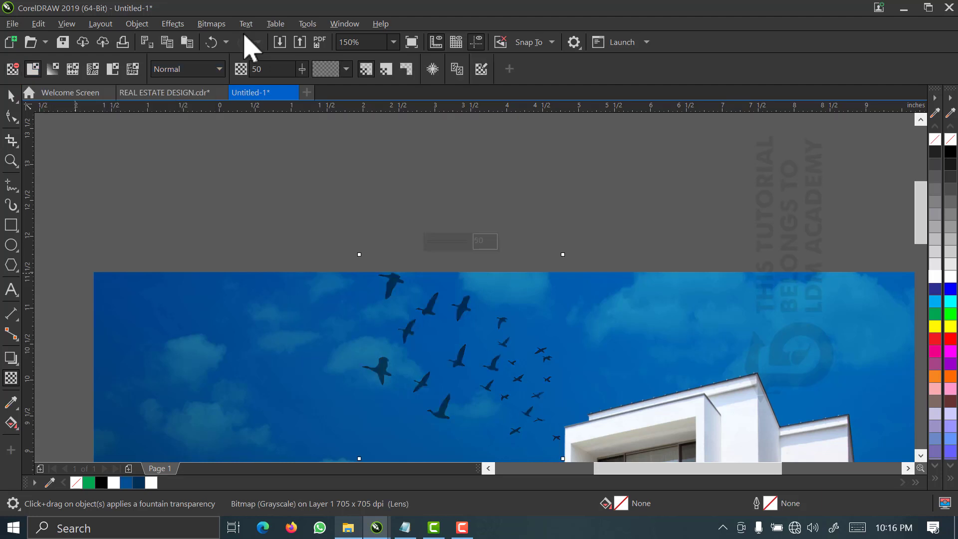
- Set the uniform transparency of the birds image to 70
left_click(264, 69)
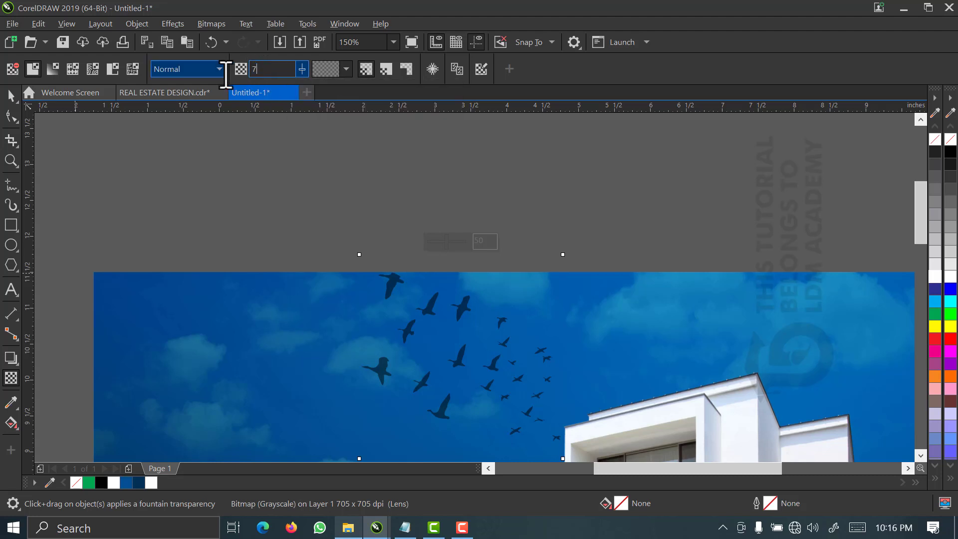
type("70")
key("Return")
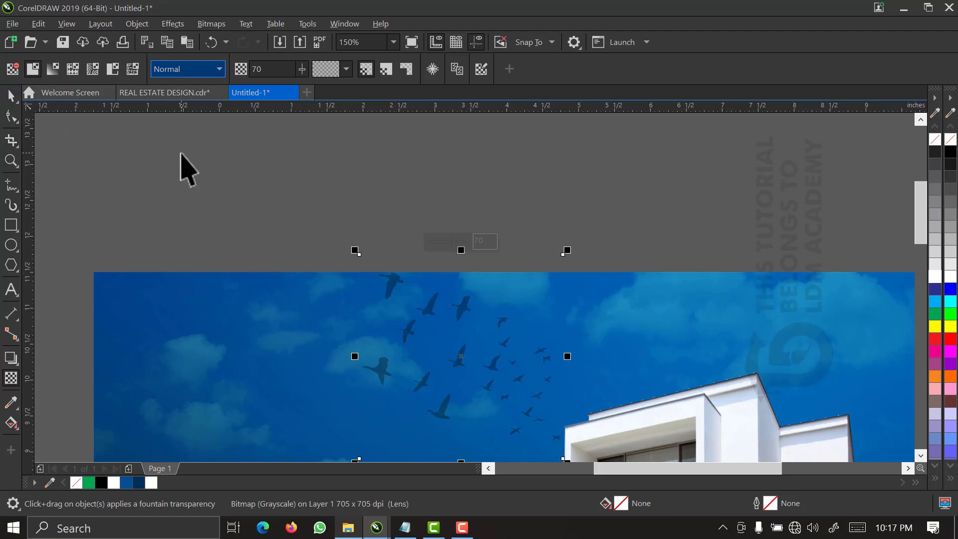
key("Escape")
left_click(394, 42)
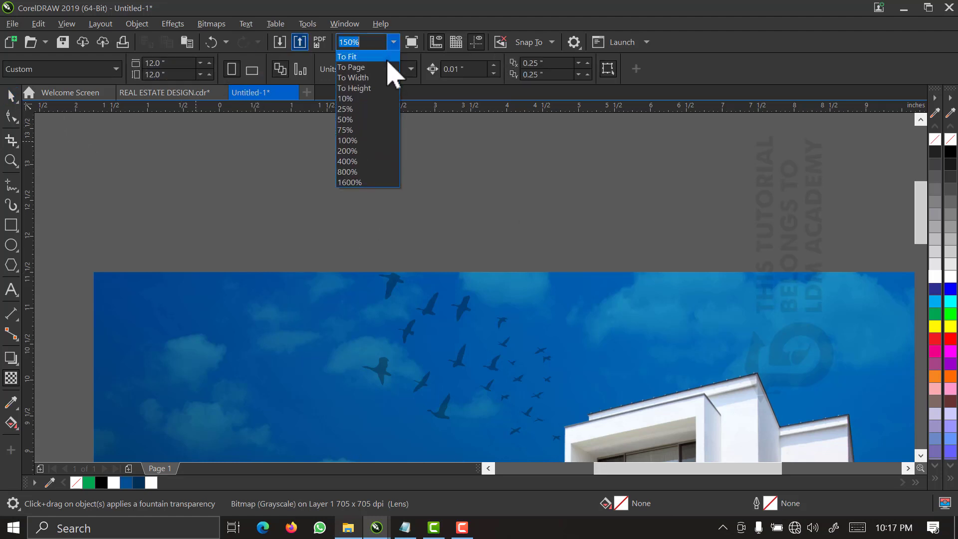
left_click(382, 66)
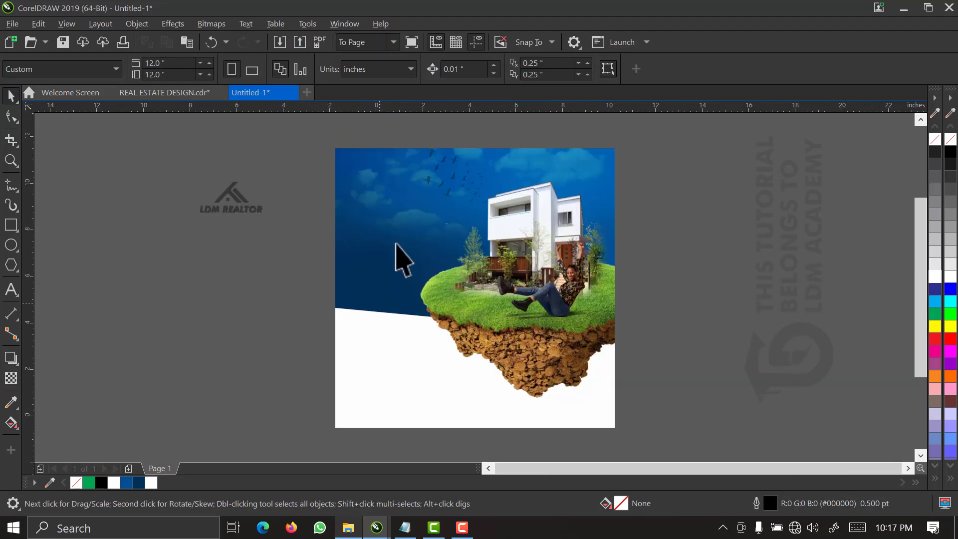
- Duplicate the birds image over the right side of the house and convert the copy to a 400 dpi RGB bitmap with transparent background
left_click(456, 173)
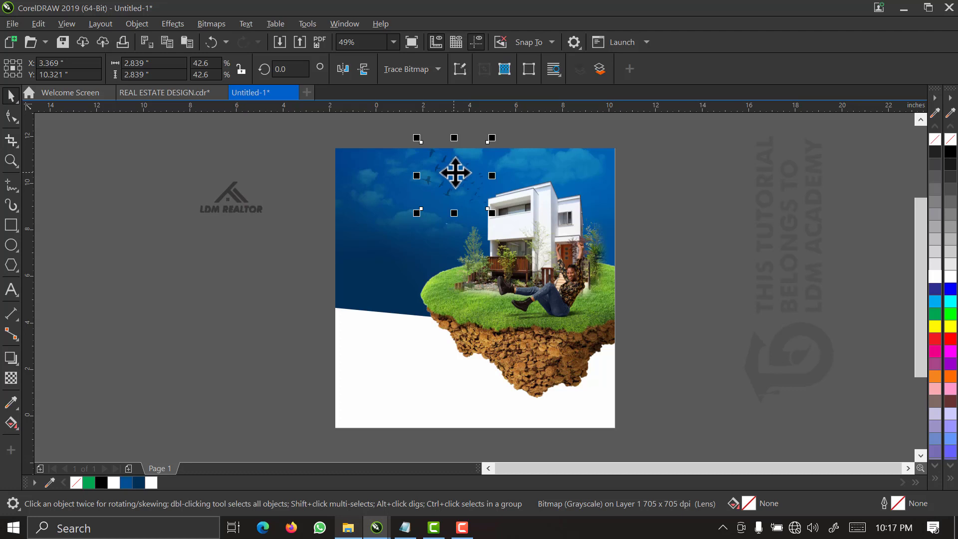
left_click_drag(573, 176, 574, 176)
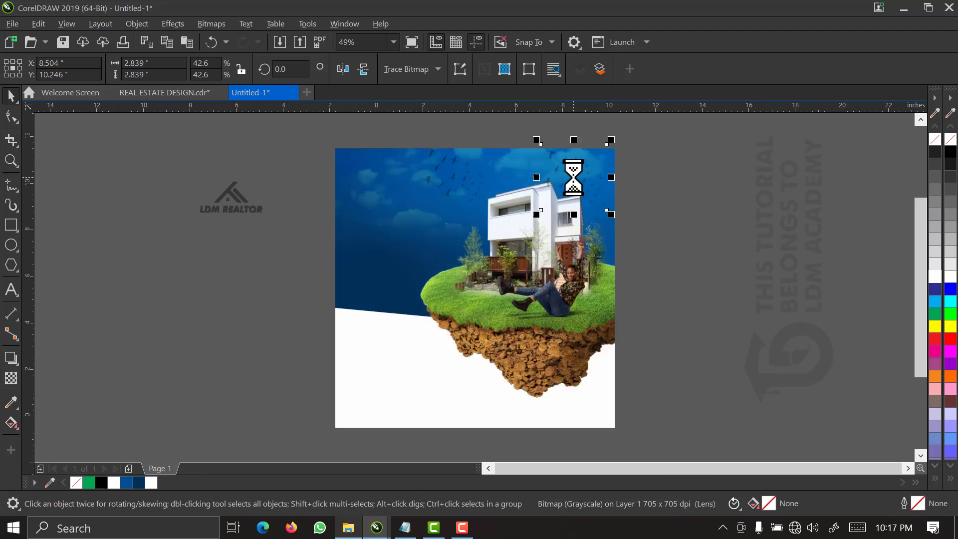
key("z")
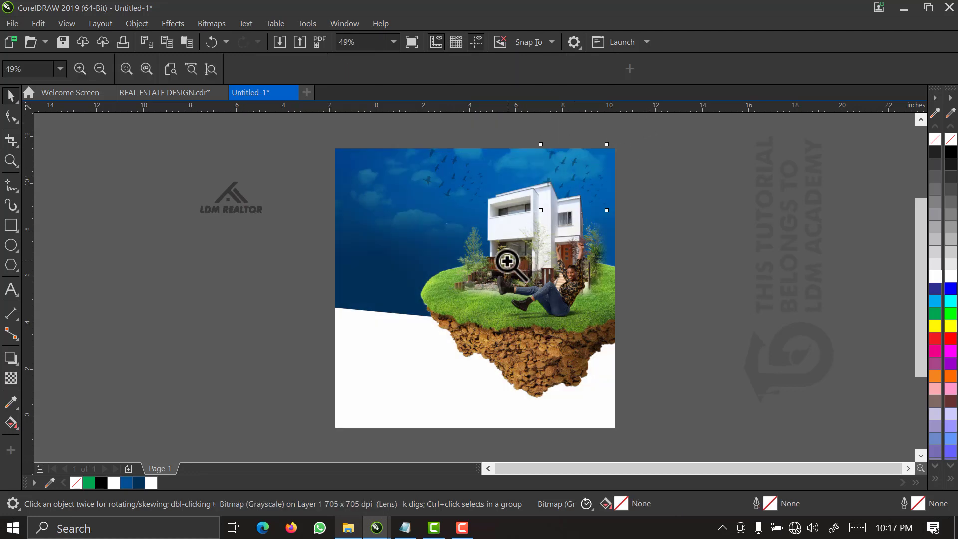
left_click(508, 261)
key("space")
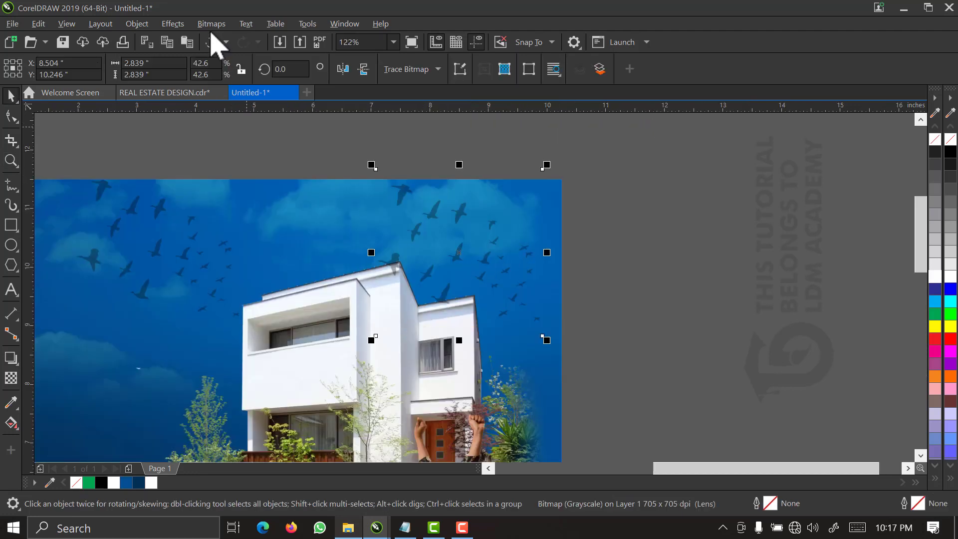
left_click(212, 24)
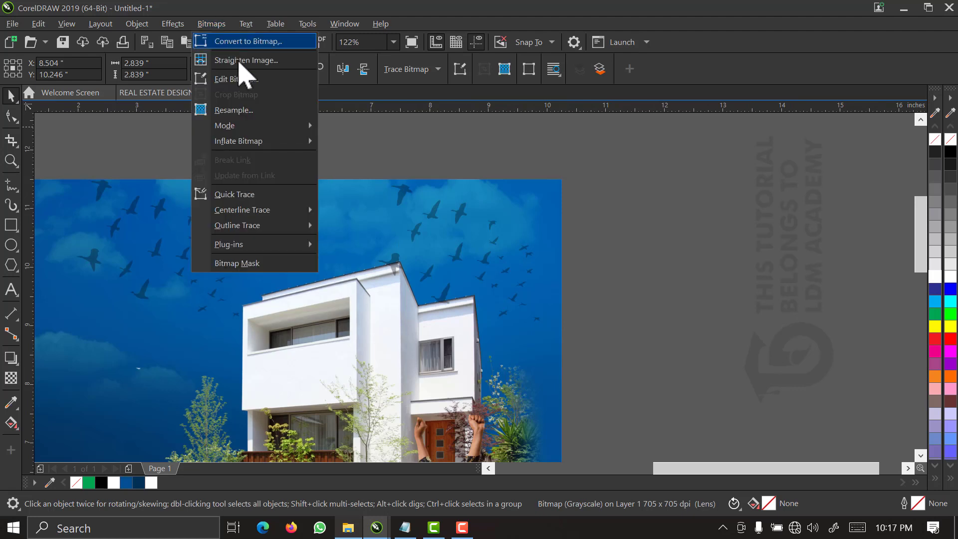
left_click(477, 427)
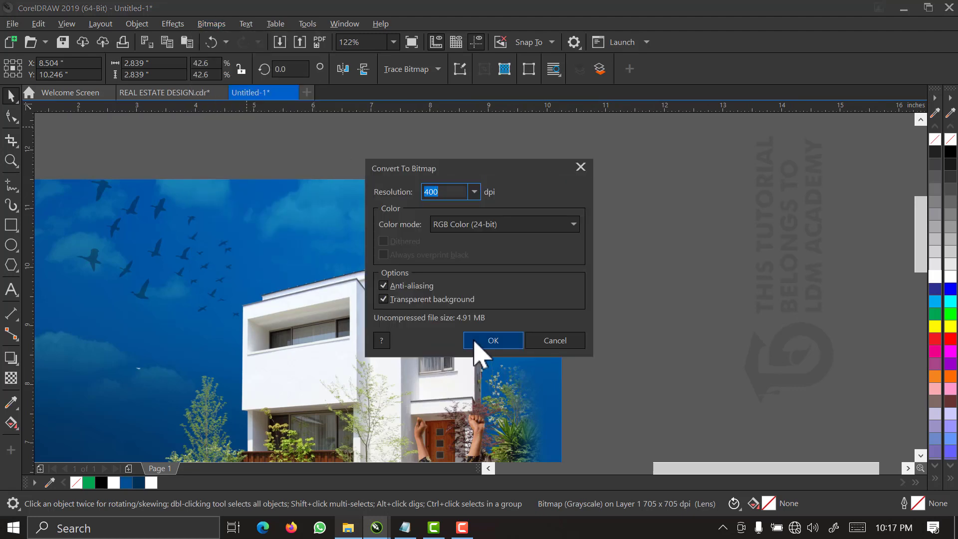
left_click(487, 342)
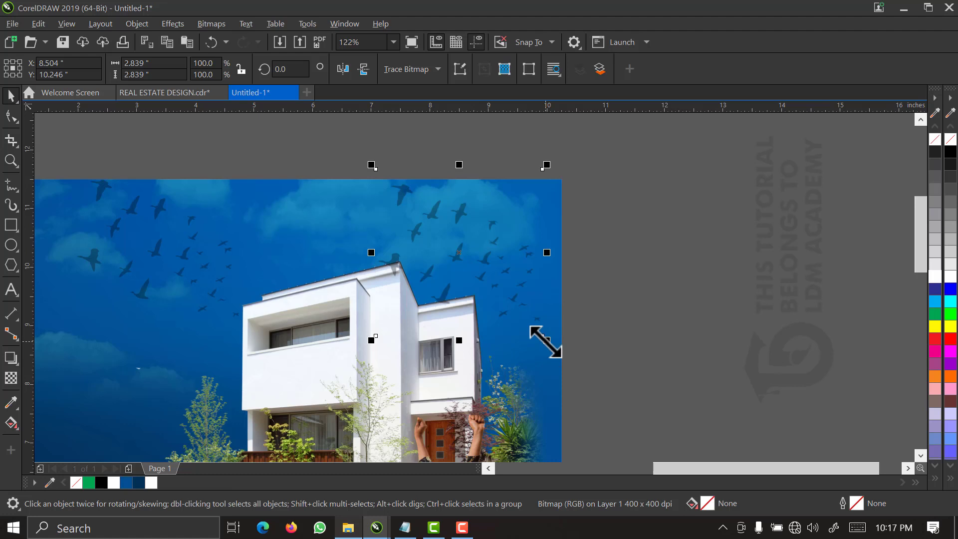
- Mirror the birds copy horizontally, resize it to about 2.16 by 2.16 inches and place it above the house's right roof
left_click_drag(546, 341, 533, 336)
left_click_drag(522, 327, 510, 304)
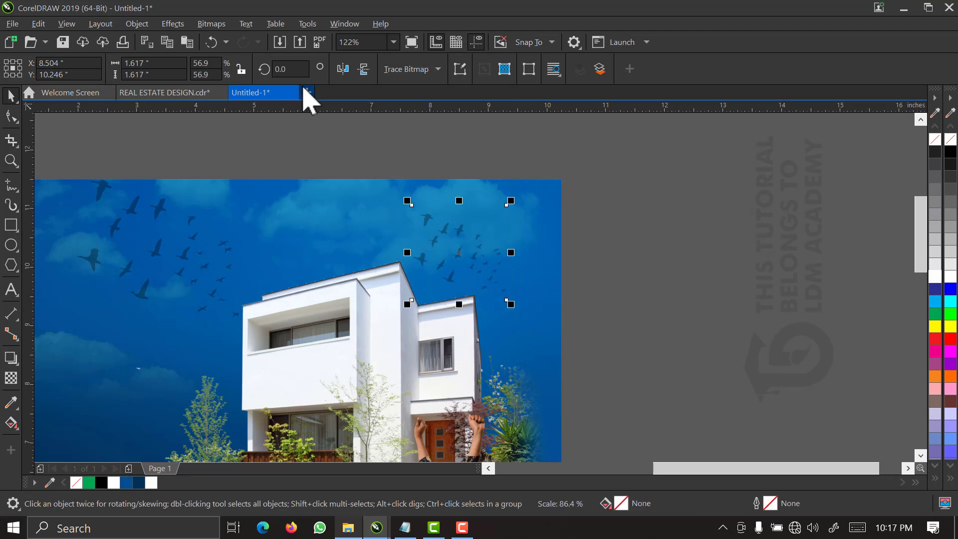
left_click(345, 70)
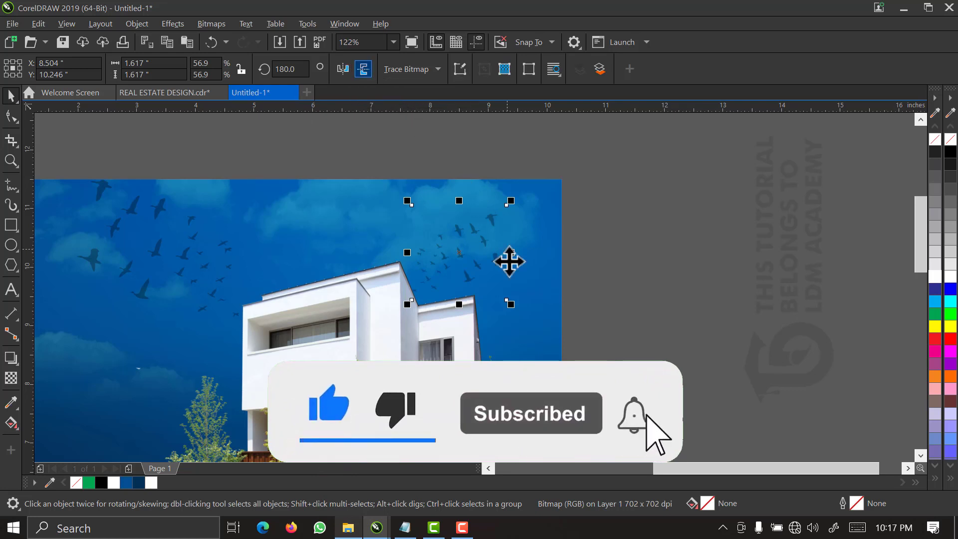
left_click_drag(488, 261, 508, 243)
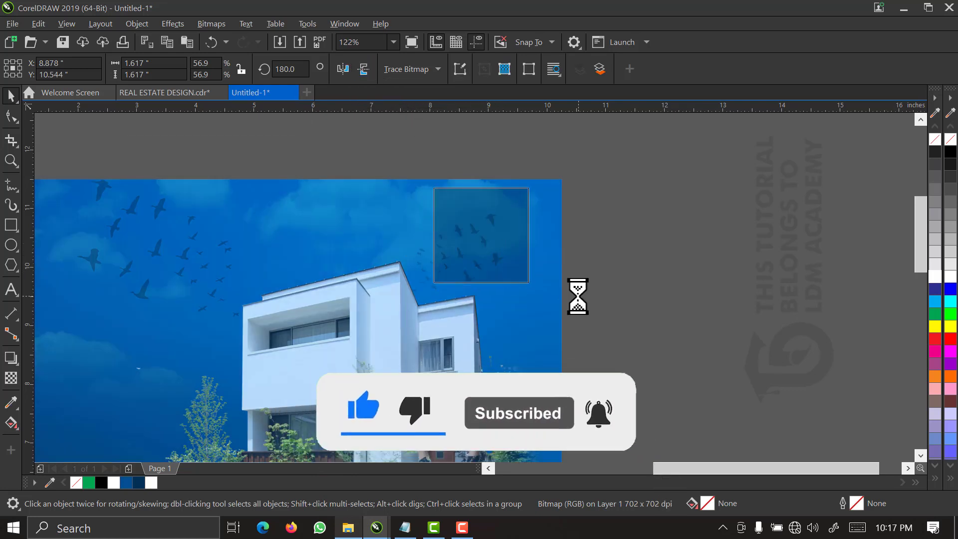
left_click_drag(533, 289, 561, 306)
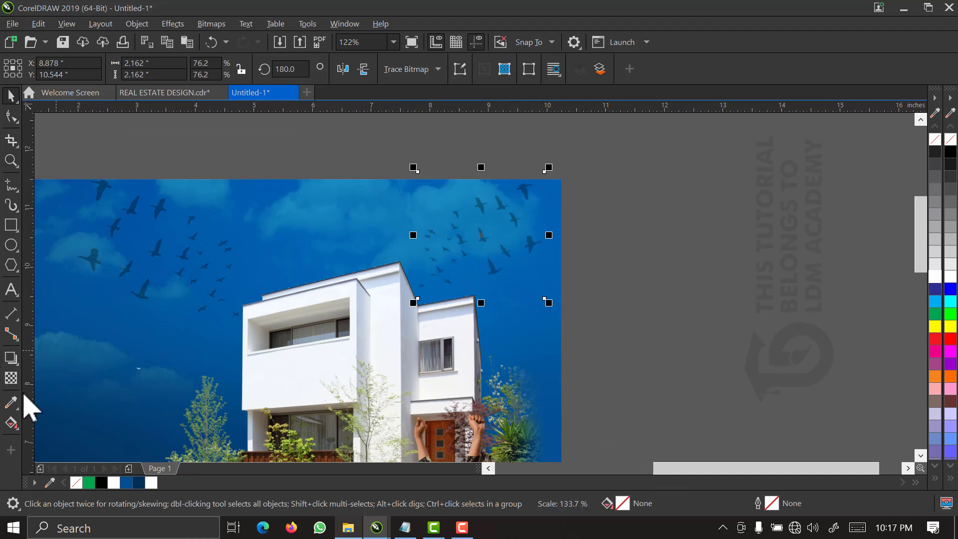
- Apply a linear fountain transparency to the birds copy, fading from its middle-left birds toward the upper right
left_click(11, 379)
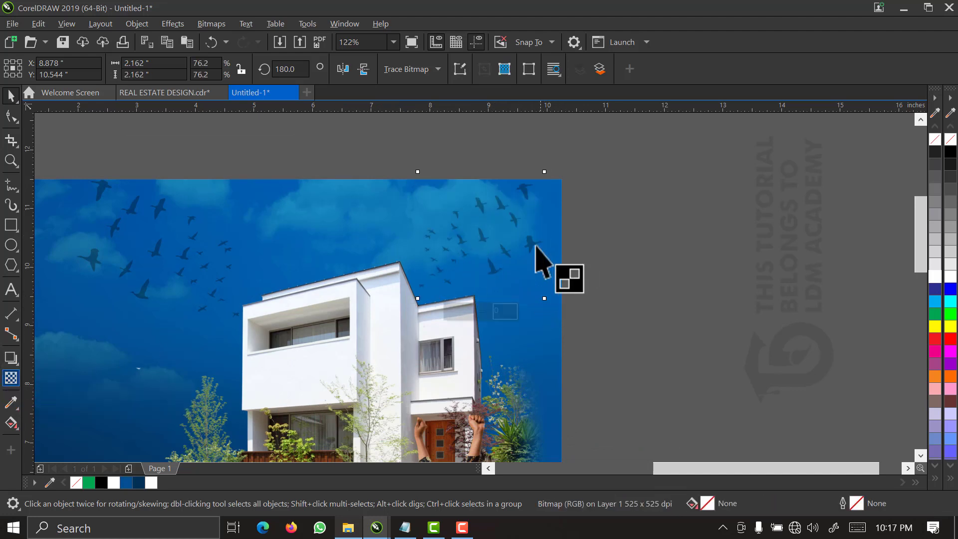
left_click_drag(468, 240, 506, 225)
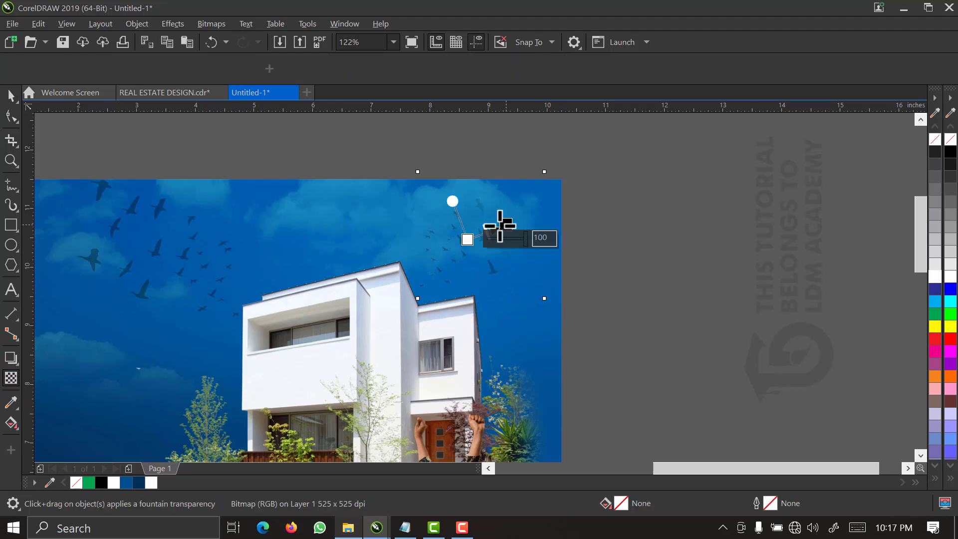
scroll(459, 233, "up", 1)
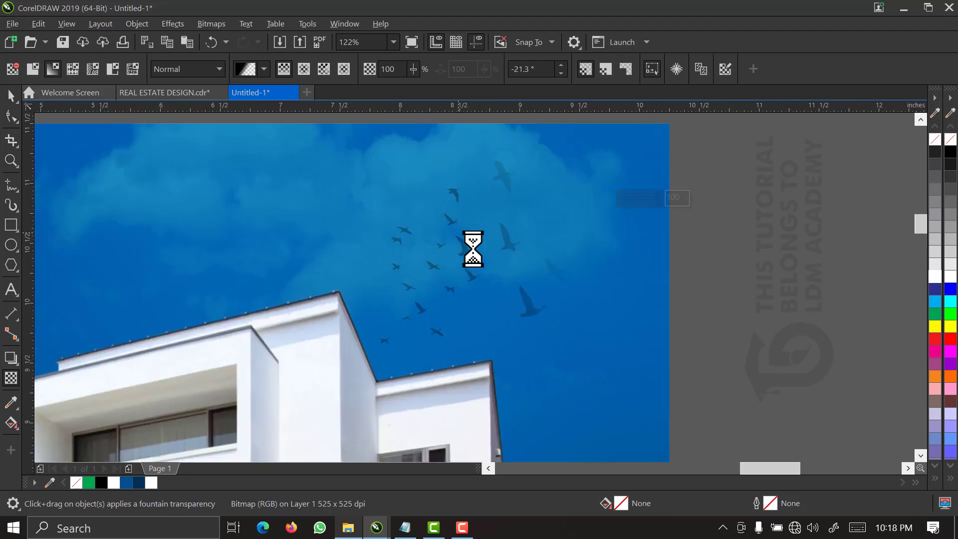
scroll(474, 249, "up", 1)
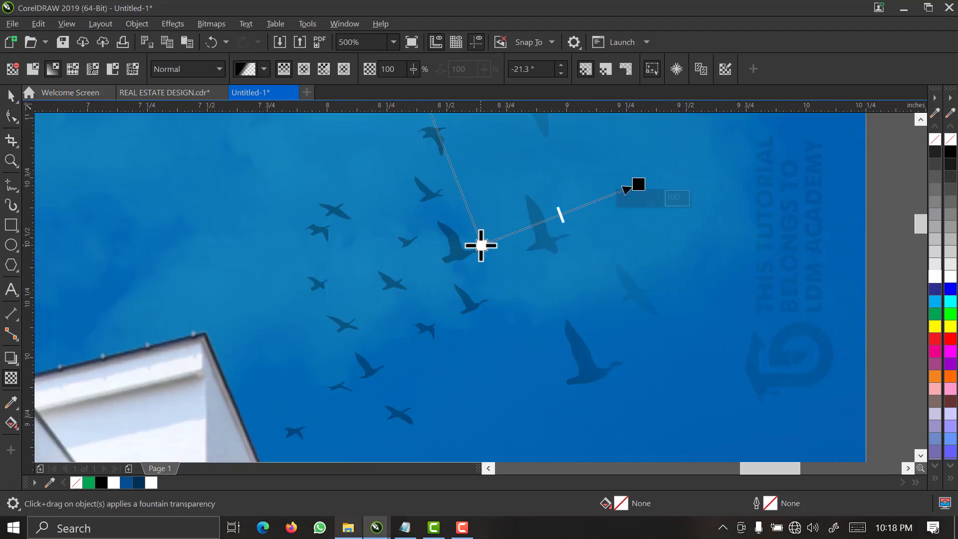
left_click_drag(481, 242, 392, 287)
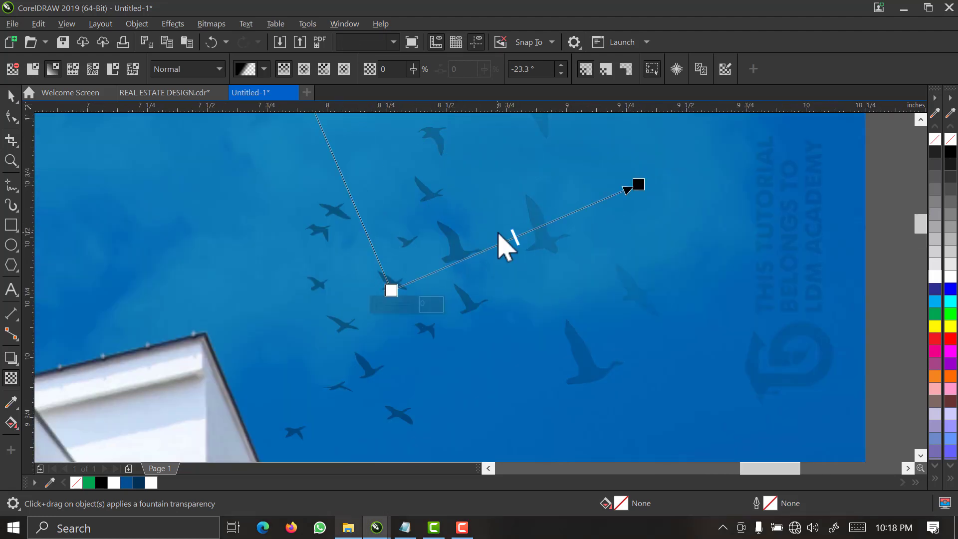
scroll(505, 231, "down", 1)
key("space")
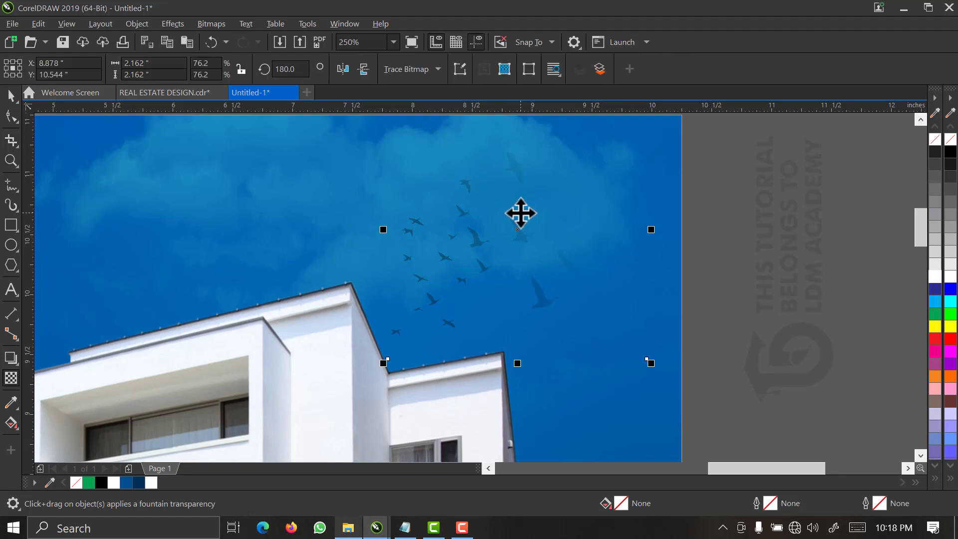
- Shift the birds copy slightly right and shrink it to about 2.03 by 2.03 inches above the roof
left_click_drag(520, 213, 535, 208)
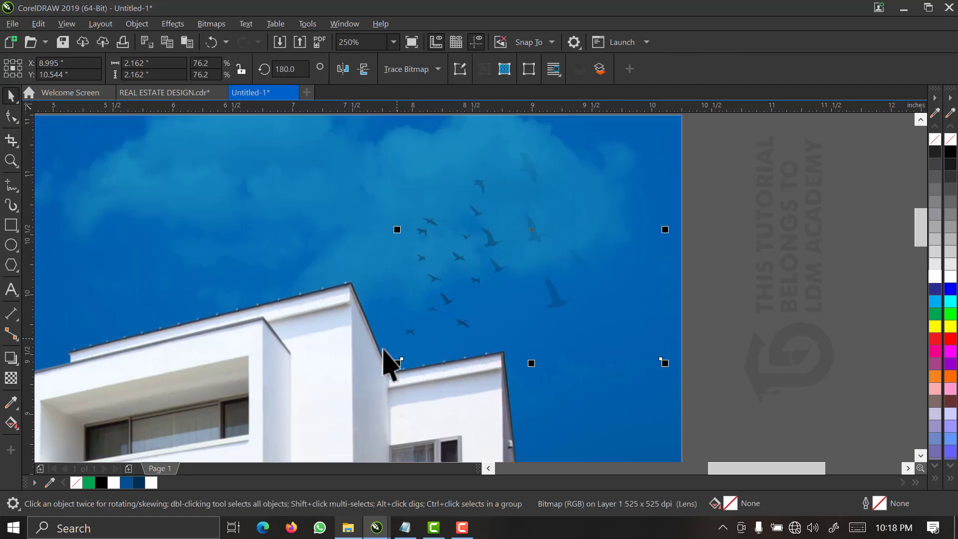
left_click_drag(401, 363, 410, 352)
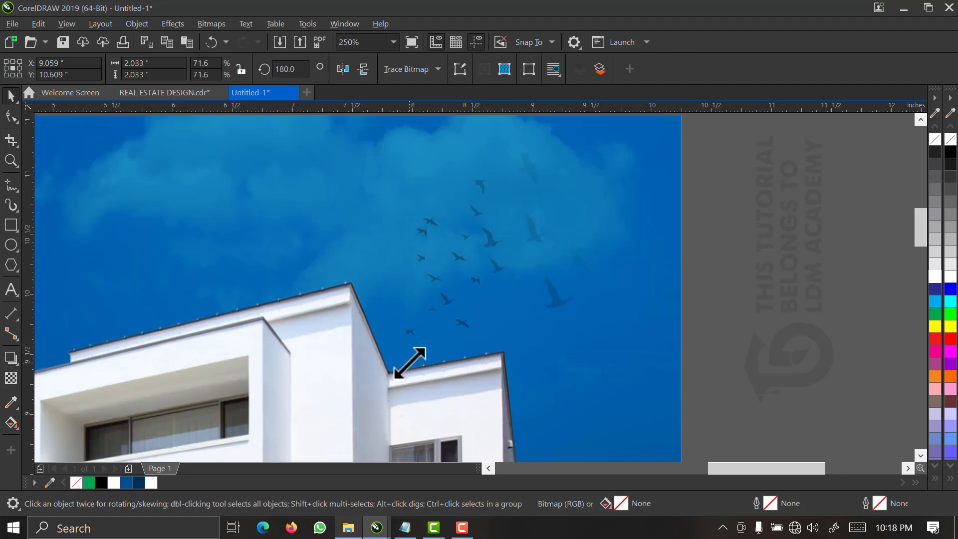
left_click(395, 42)
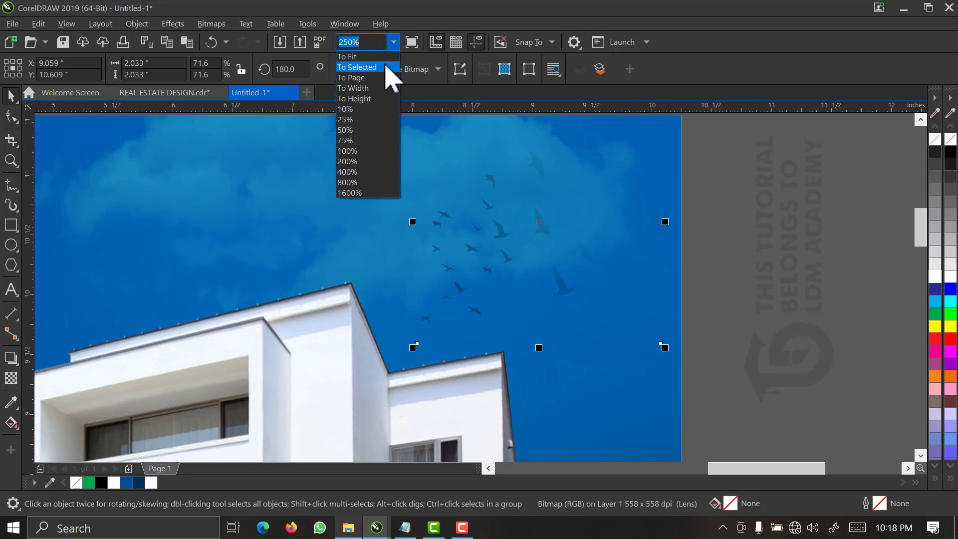
left_click(385, 60)
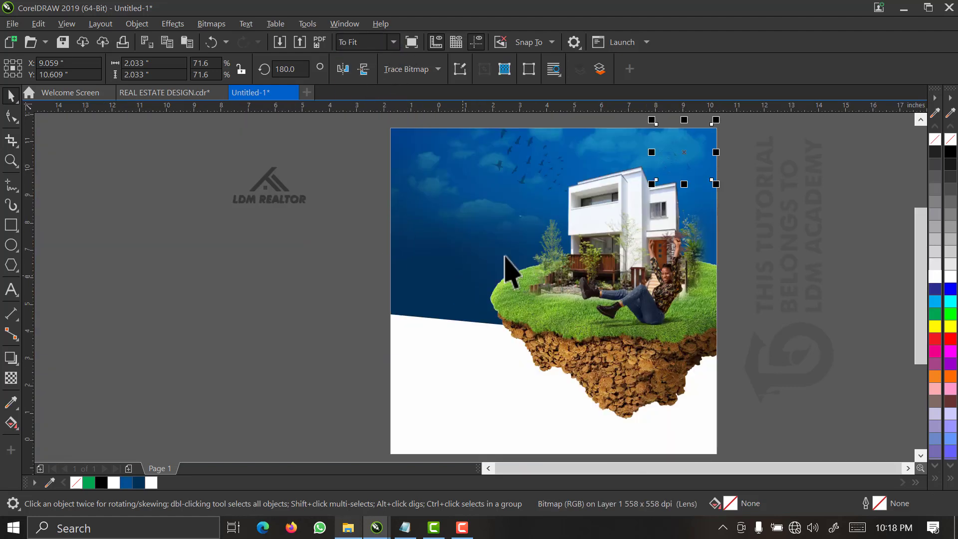
left_click(785, 177)
- Move the LDM REALTOR logo onto the sky at the page's upper left and shrink it to about 1.70 by 0.85 inches
key("F2")
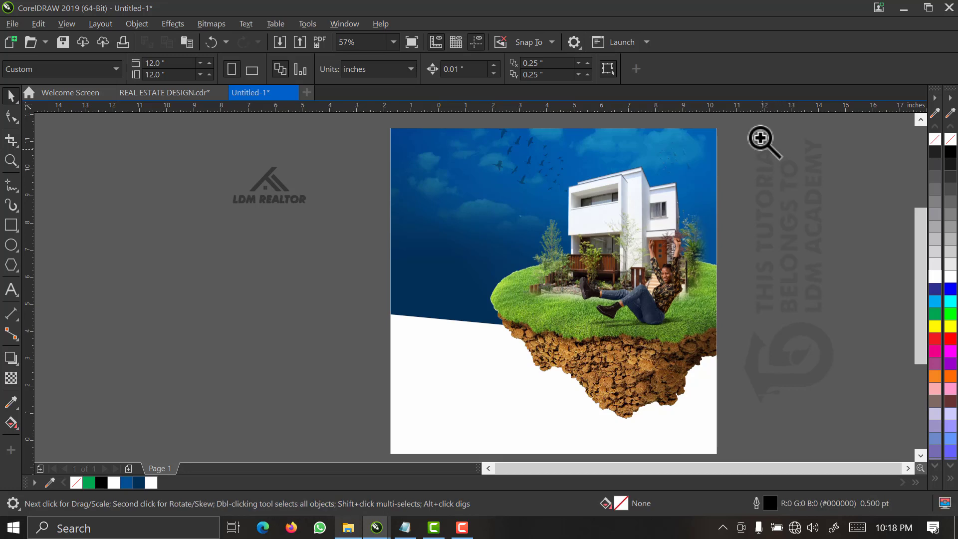
left_click_drag(322, 213, 310, 231)
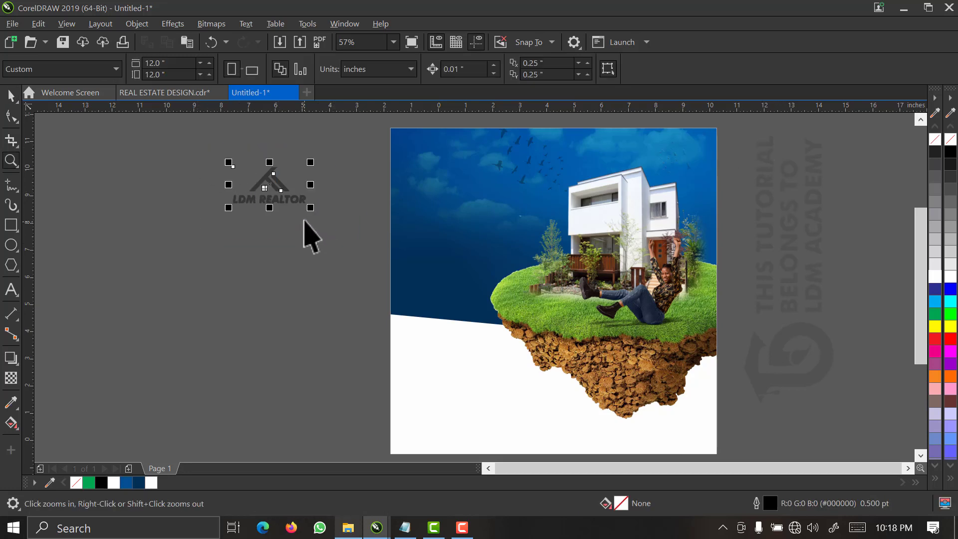
left_click_drag(310, 198, 452, 177)
key("z")
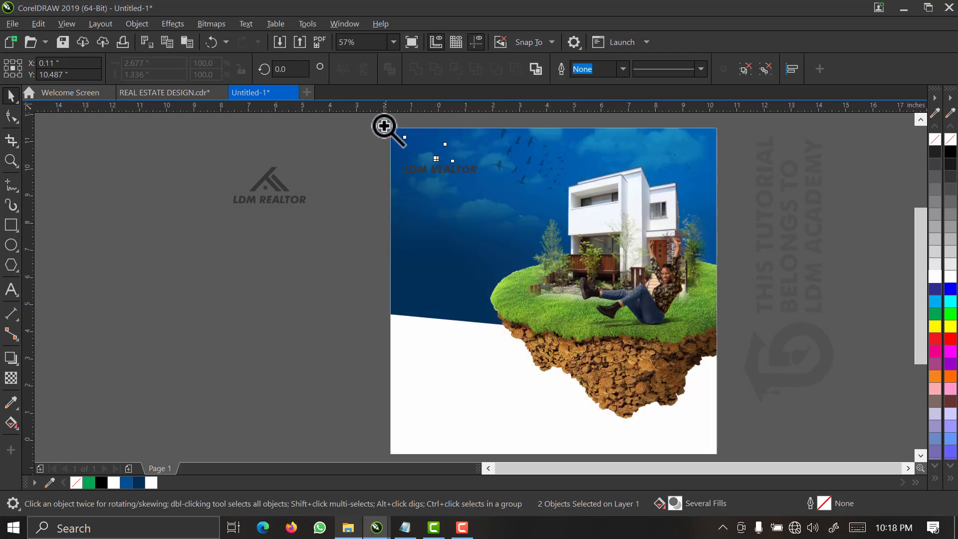
left_click(526, 211)
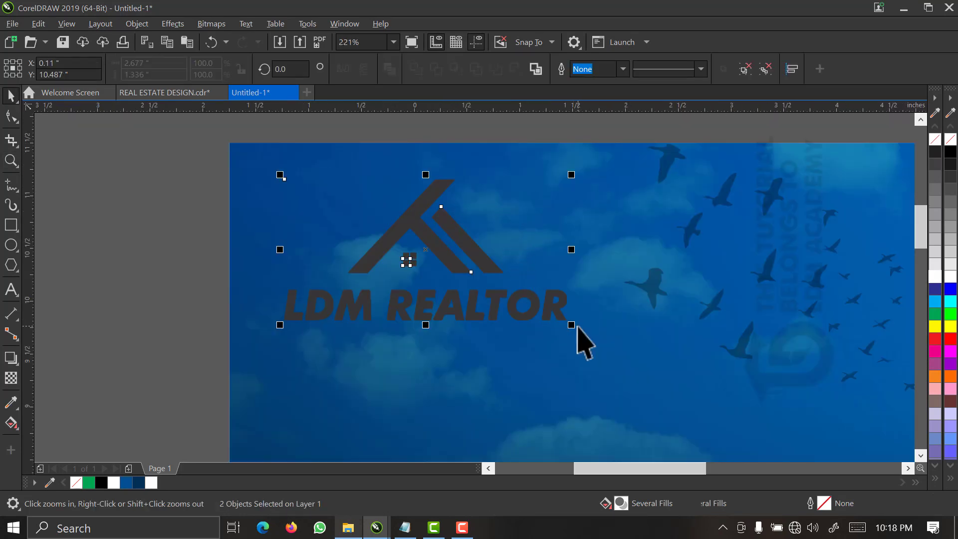
left_click_drag(571, 325, 519, 306)
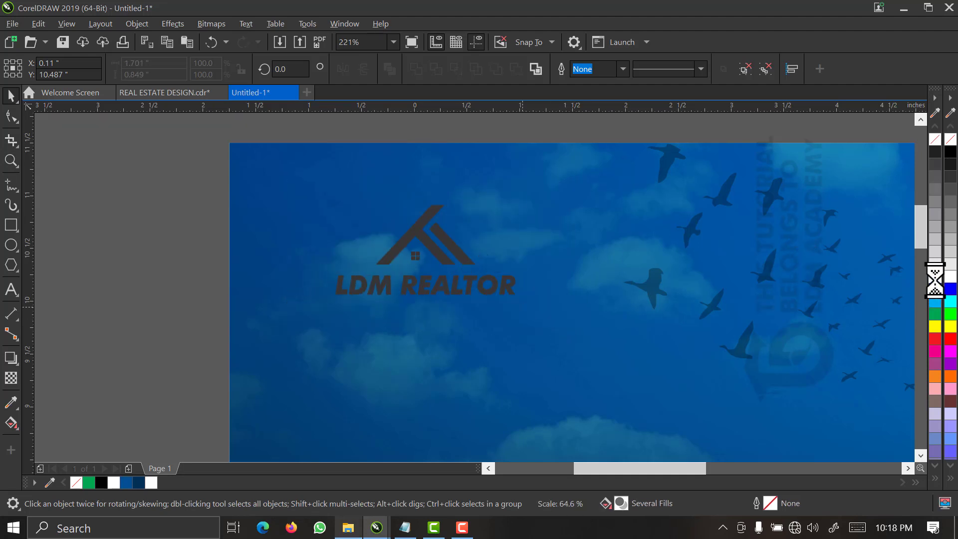
- Fill the logo with white, reduce it to about 1.5 by 0.75 inches and position it slightly lower in the sky
left_click(152, 482)
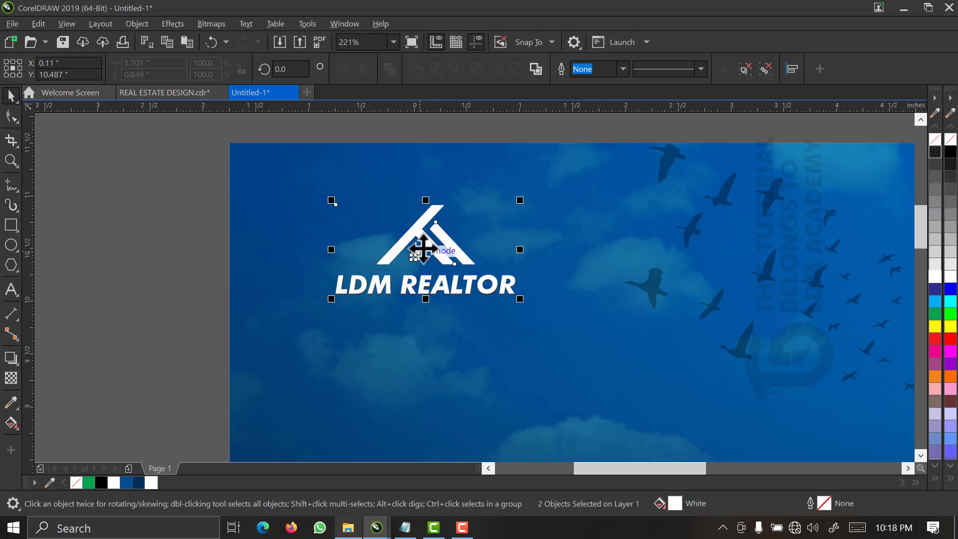
left_click_drag(422, 248, 346, 336)
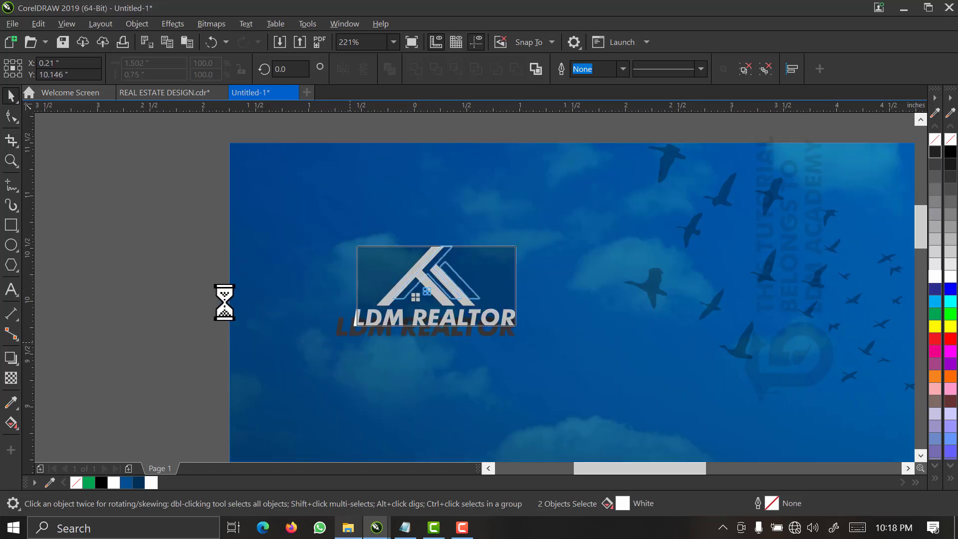
key("Escape")
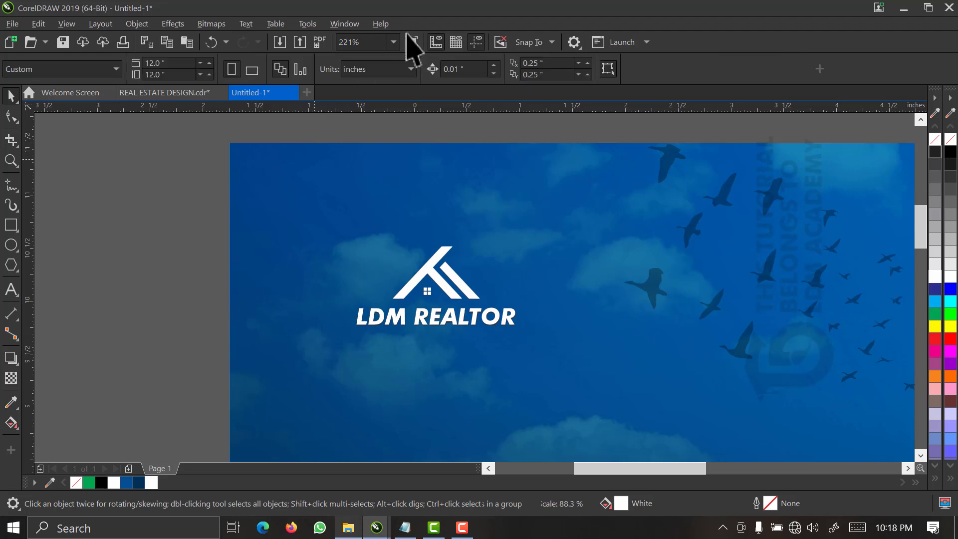
left_click(392, 42)
left_click(385, 77)
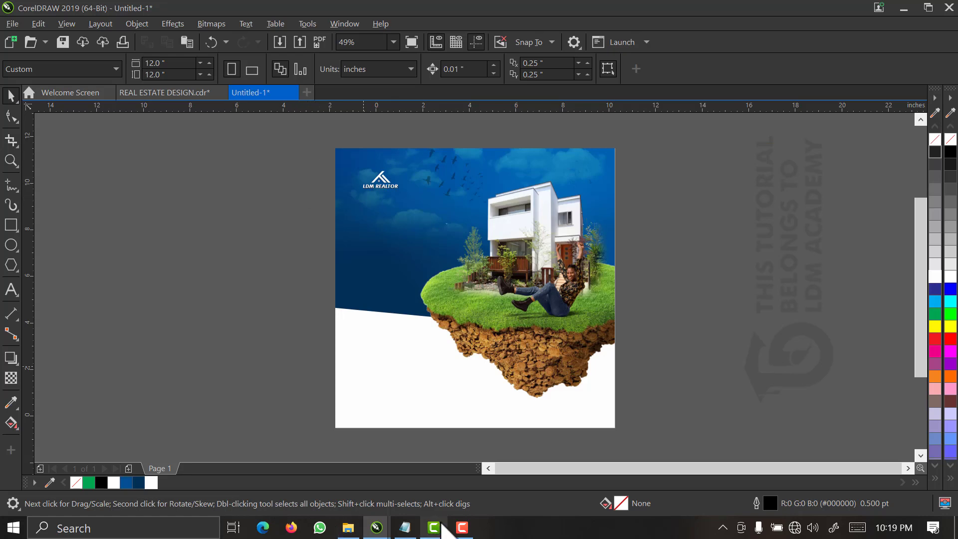
- Copy the full advert text from the Notepad file and paste it as text beside the page in CorelDRAW
left_click(405, 528)
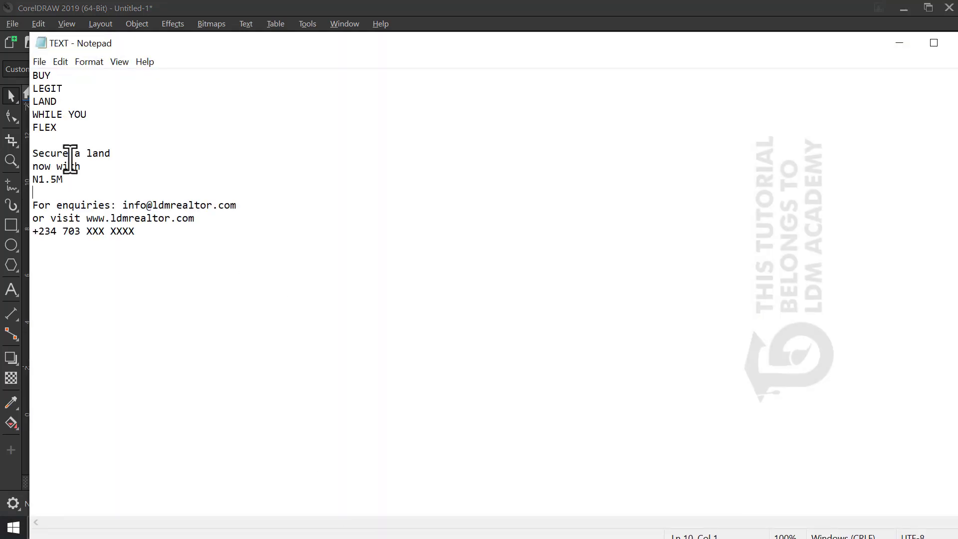
key("ctrl+a")
key("ctrl+c")
key("alt+Tab")
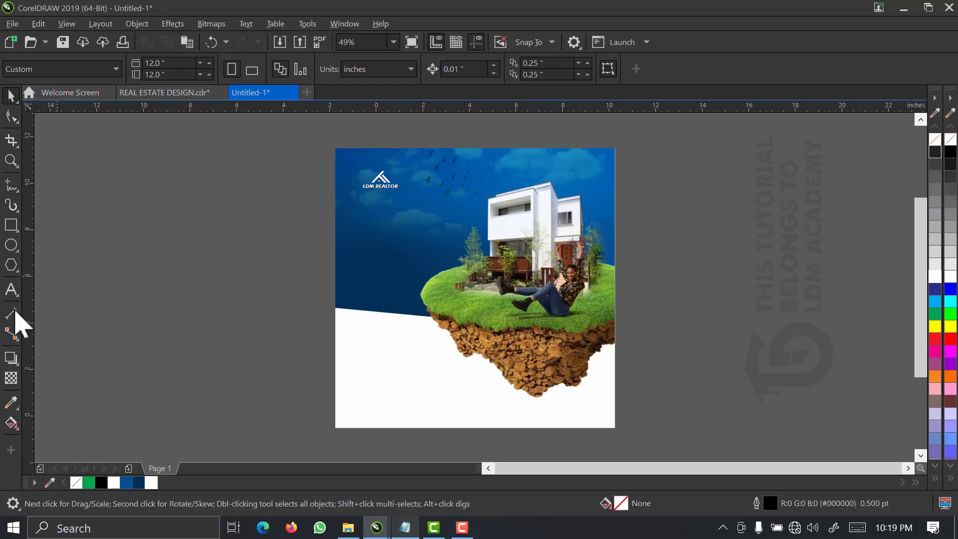
left_click(10, 296)
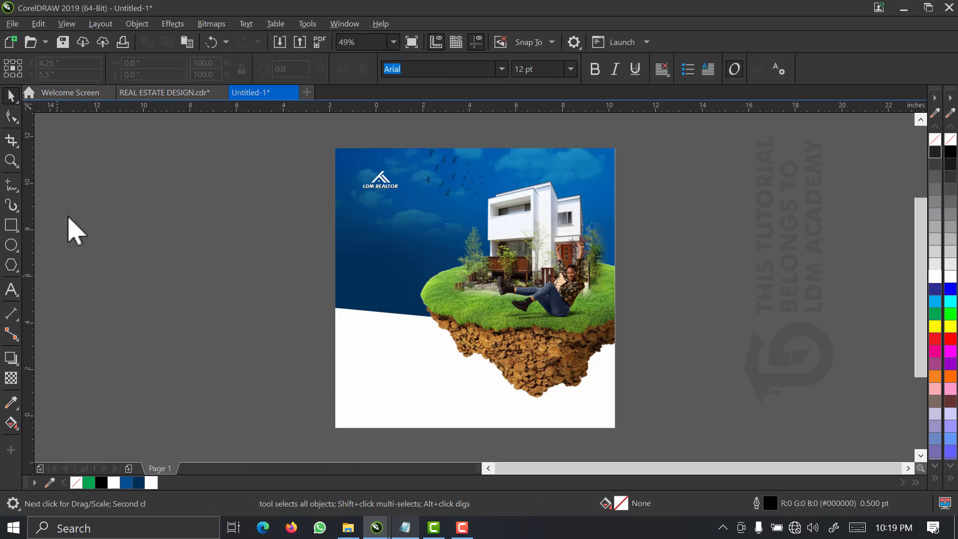
left_click(94, 183)
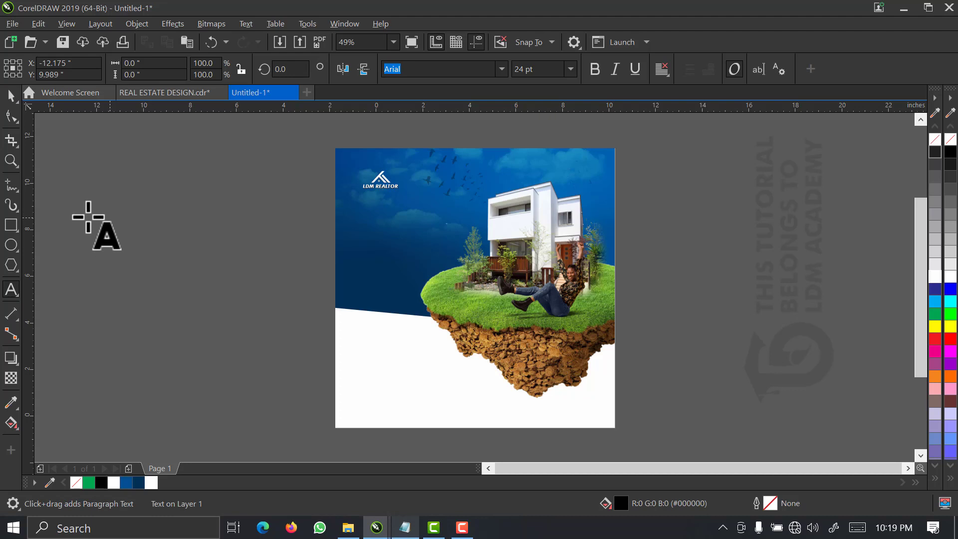
key("ctrl+v")
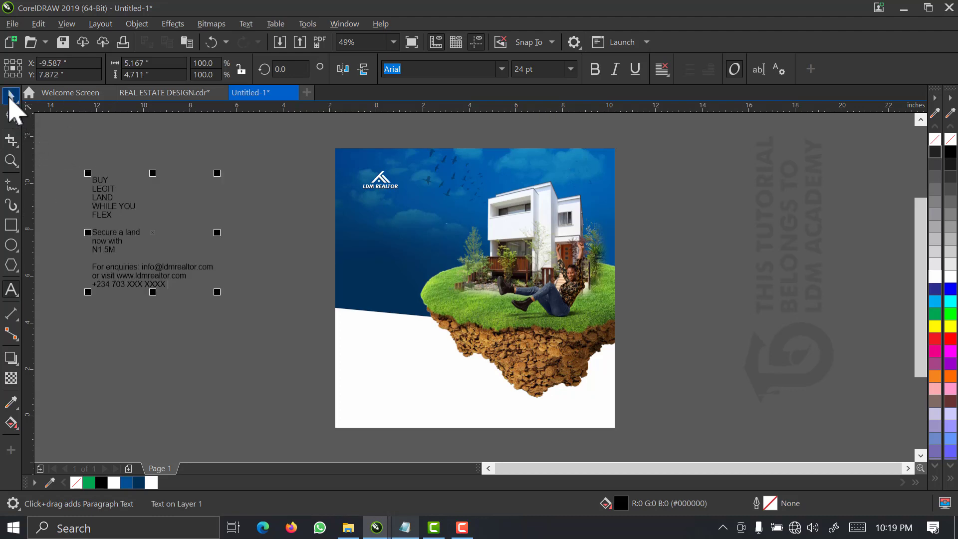
- Break the pasted text apart into separate lines and move the five headline lines, BUY to FLEX, onto the sky
left_click(10, 96)
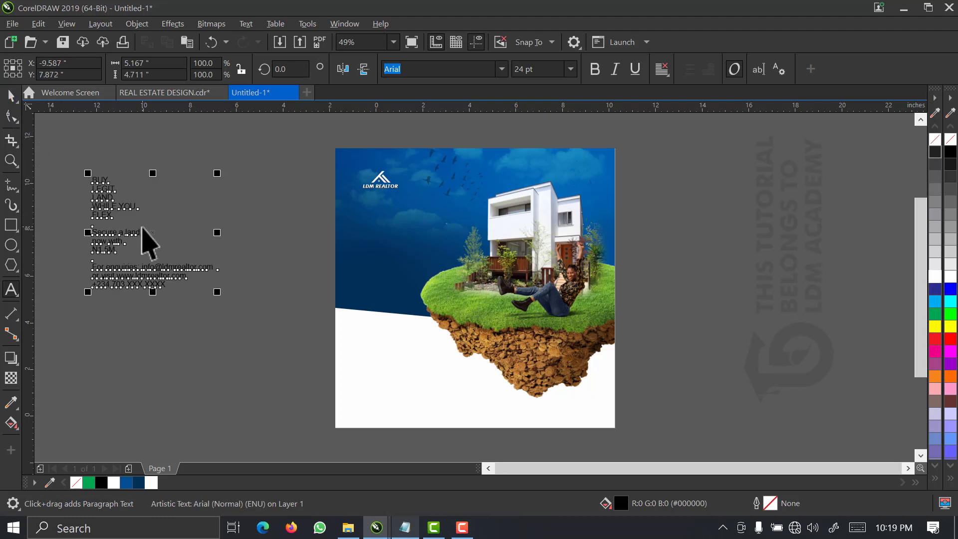
key("ctrl+k")
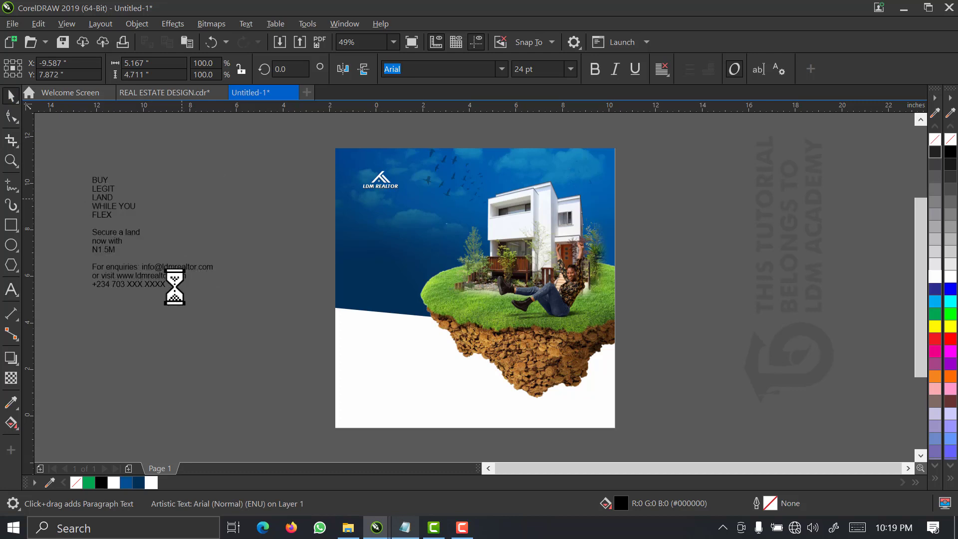
left_click(64, 158)
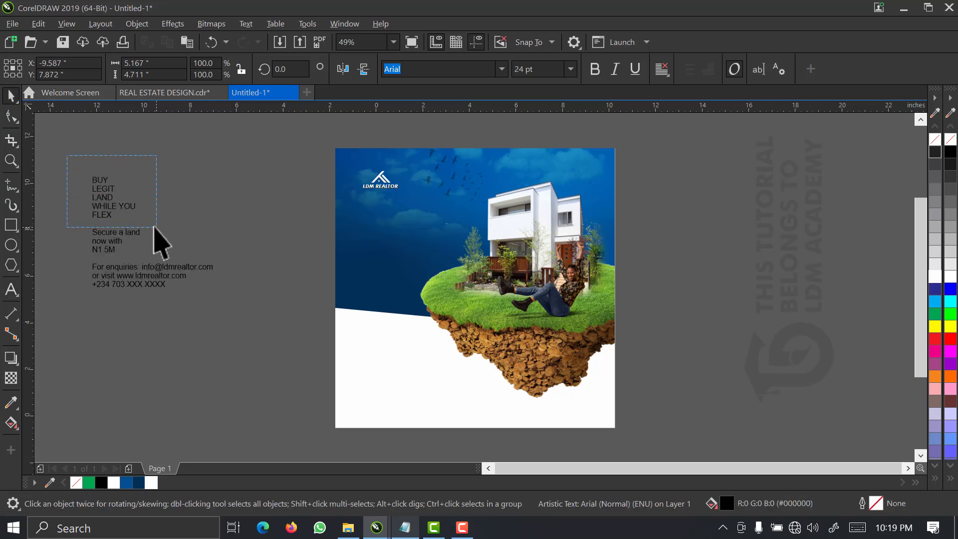
left_click_drag(67, 156, 389, 261)
- Set the five headline lines in Futura Md BT Bold and enlarge them to about 38.7 pt
key("z")
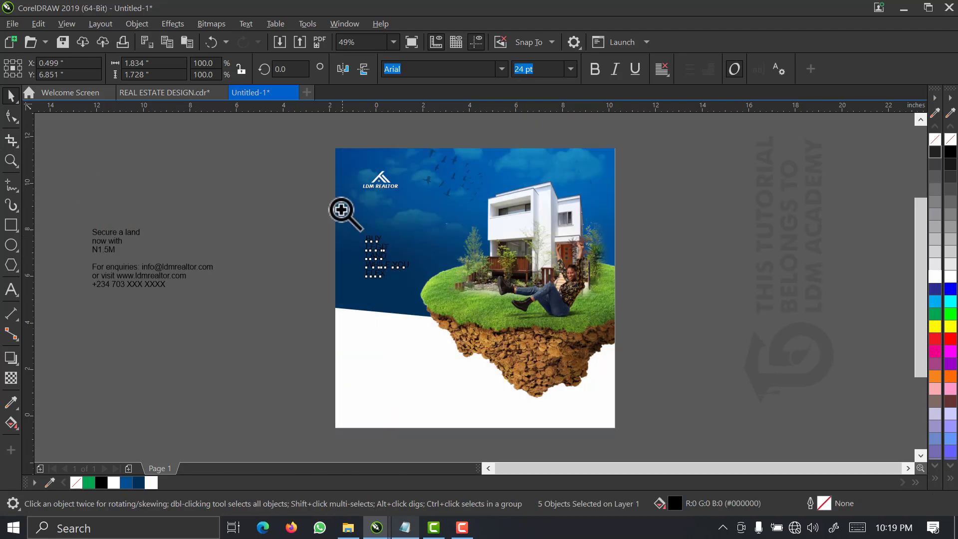
left_click_drag(313, 175, 626, 346)
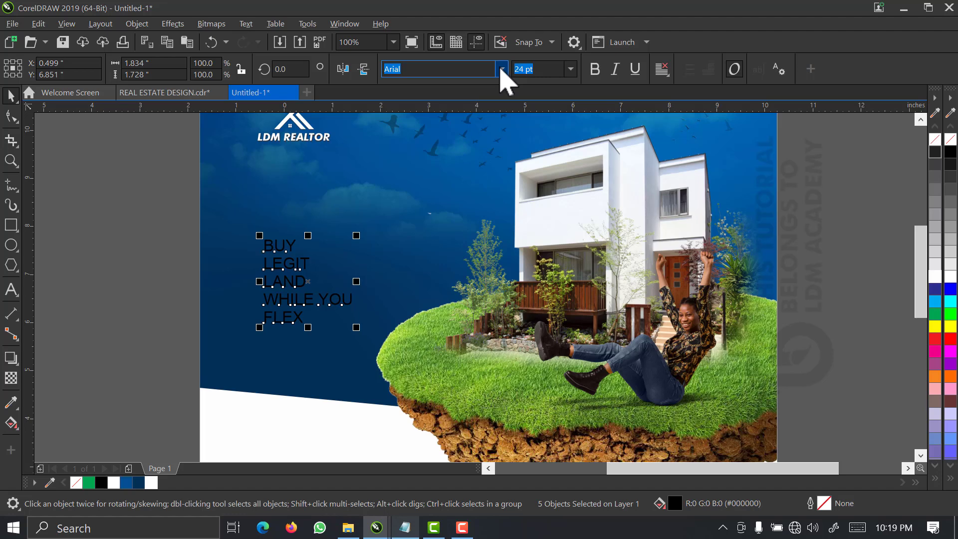
left_click(501, 71)
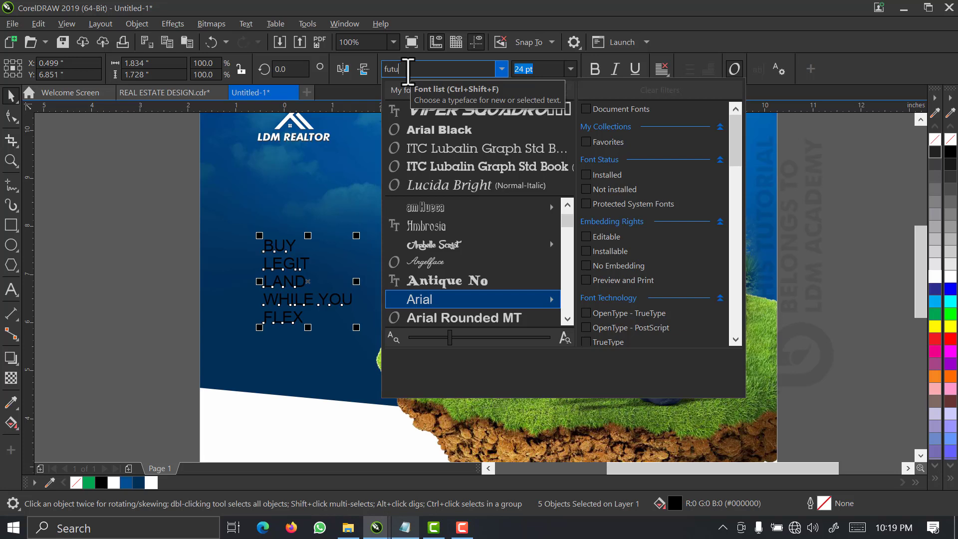
type("ra")
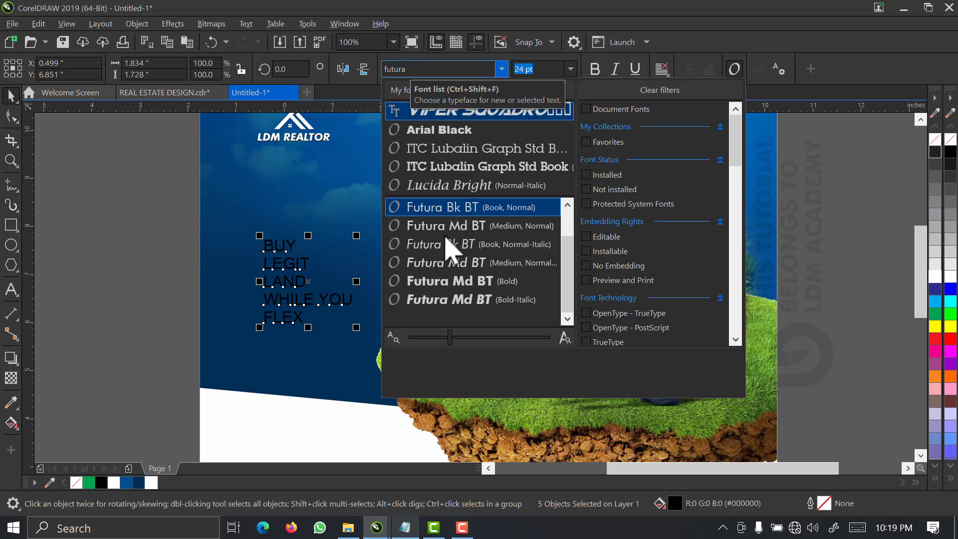
left_click(446, 282)
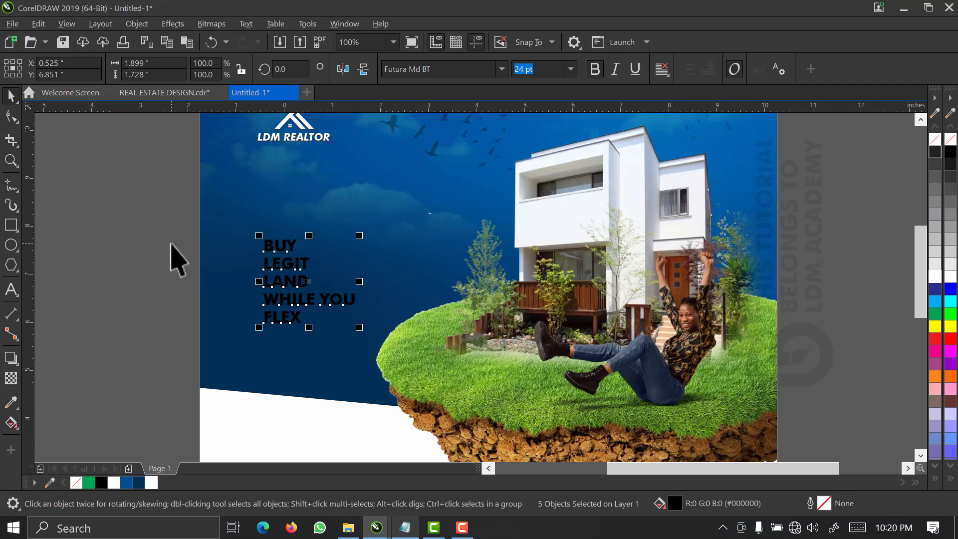
left_click_drag(363, 232, 453, 184)
- Enlarge and stack BUY at about 2.85 by 1.03 inches, LEGIT at 4.51 by 1.22 and LAND at 4.28 by 1.11
left_click_drag(330, 236, 348, 346)
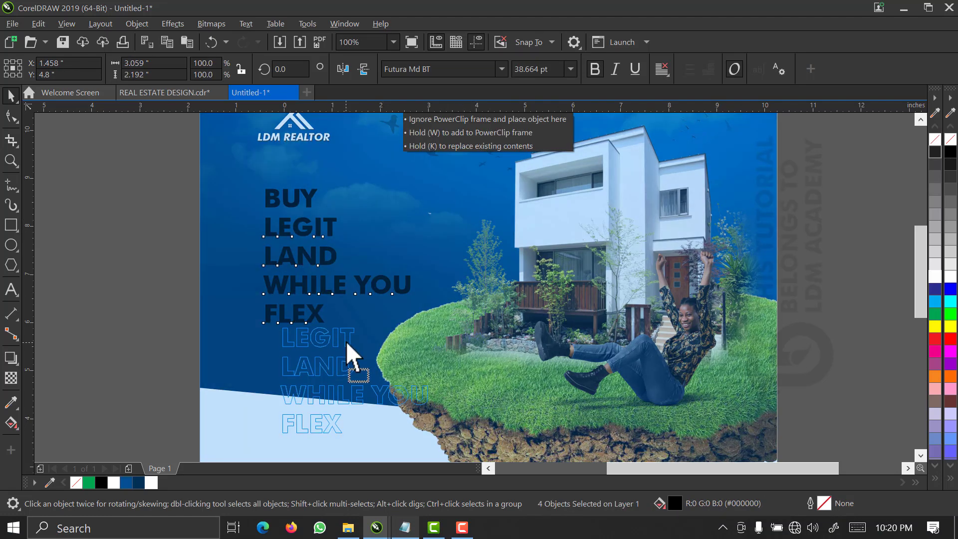
left_click_drag(316, 207, 409, 254)
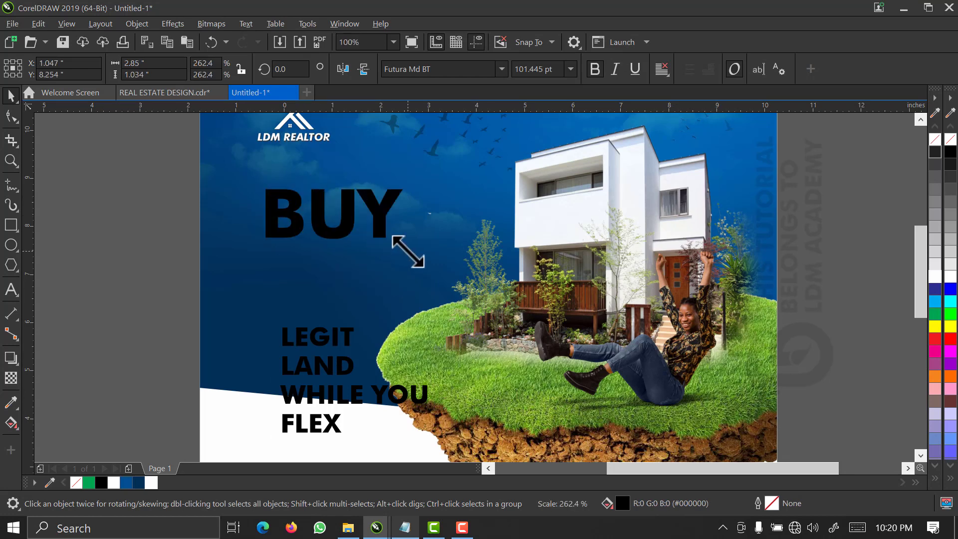
left_click(322, 340)
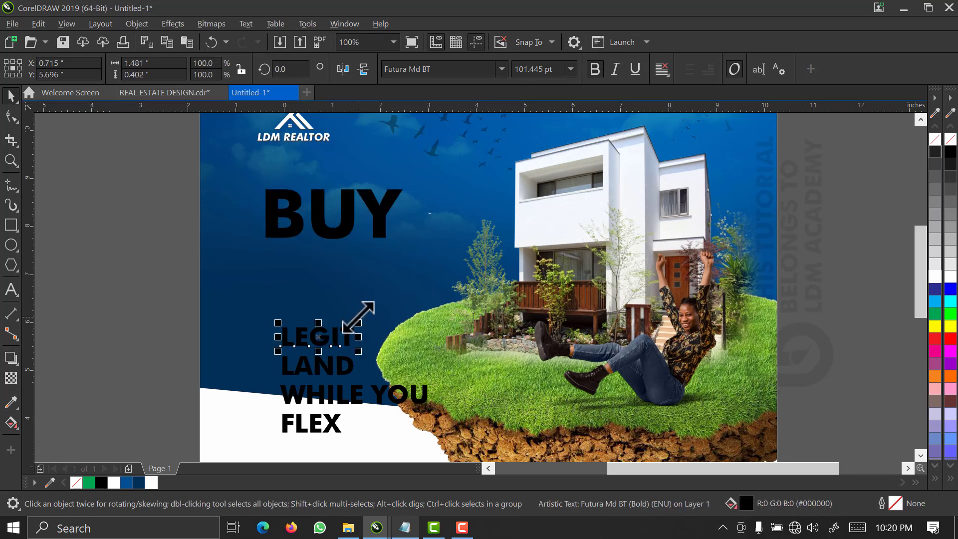
left_click_drag(353, 316, 416, 280)
left_click_drag(373, 327, 384, 265)
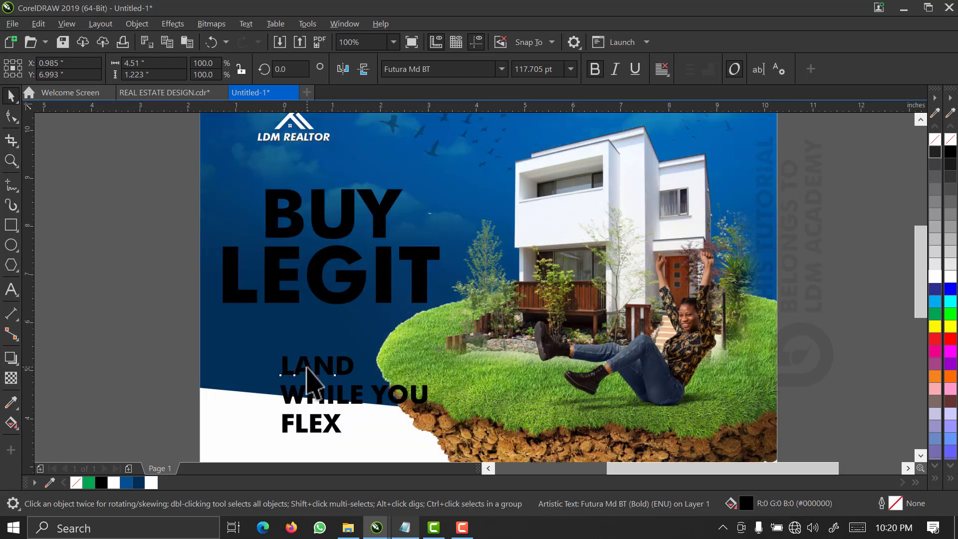
left_click_drag(308, 369, 249, 321)
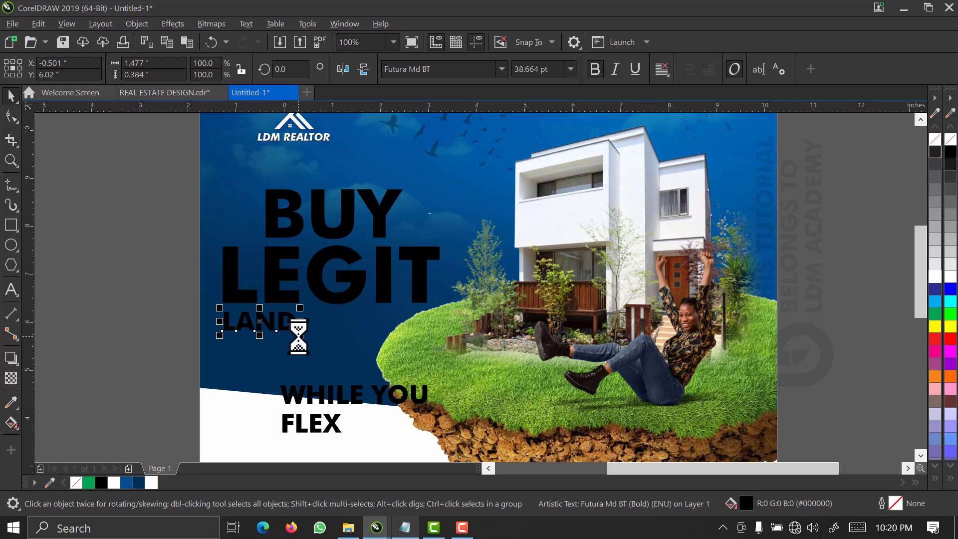
left_click_drag(300, 336, 433, 388)
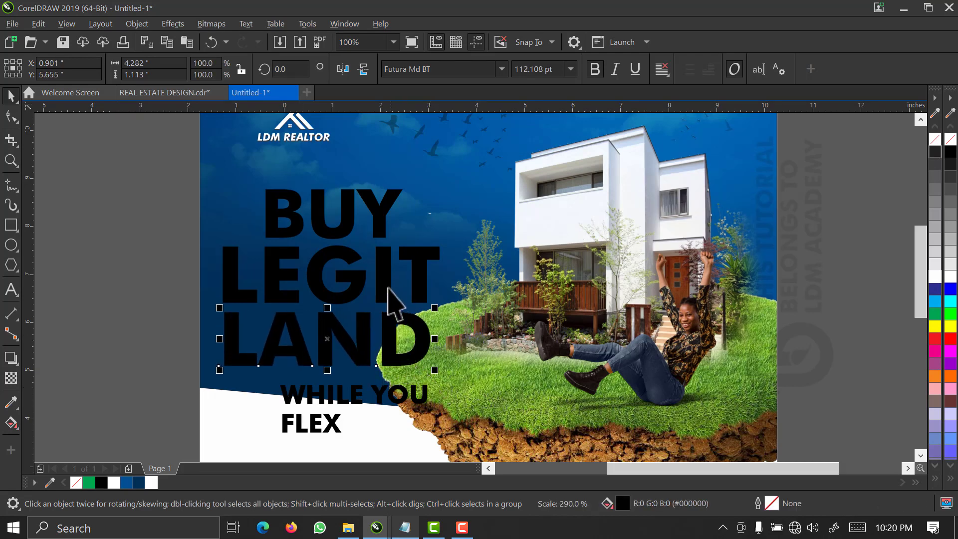
- Centre BUY, LEGIT and LAND on each other and move them to about X 1.78, Y 7.11 inches
left_click_drag(153, 169, 501, 390)
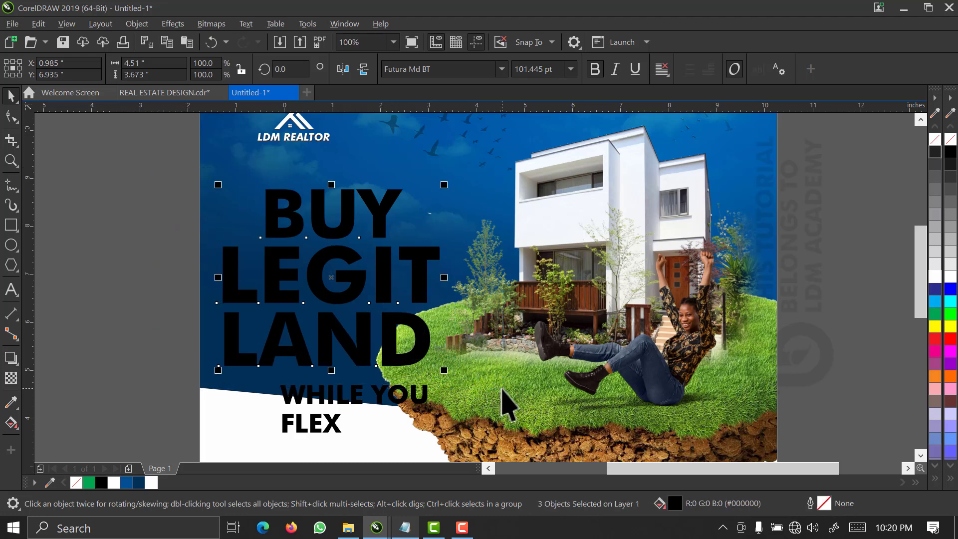
key("Right")
left_click_drag(385, 298, 398, 325)
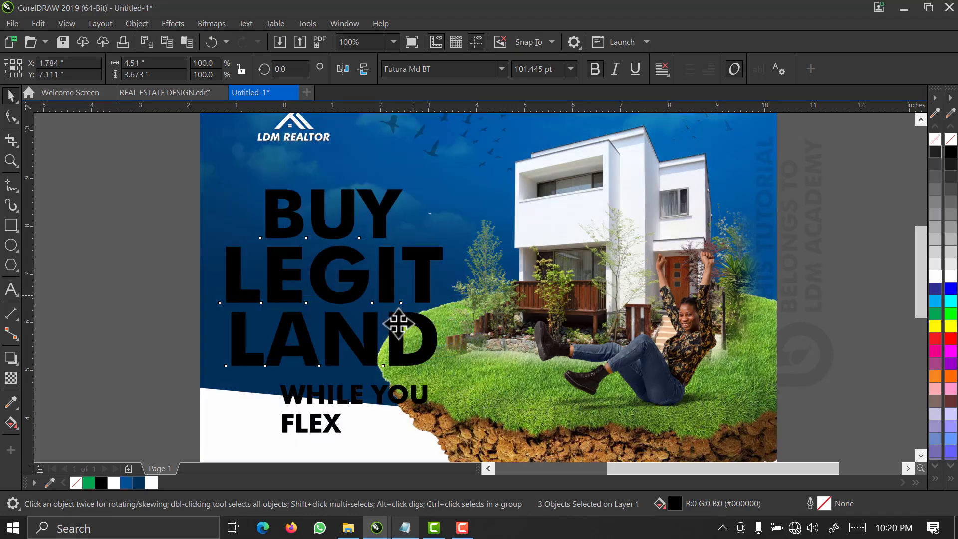
- Place WHILE YOU directly beneath LAND and shrink it to about 2.80 by 0.37 inches
left_click(322, 422)
left_click(350, 394)
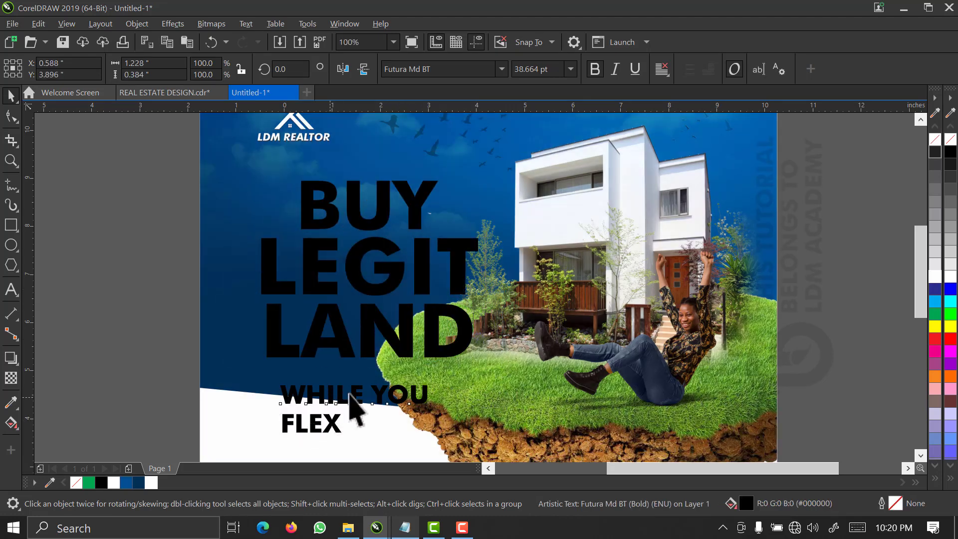
mouse_move(359, 390)
left_mouse_down()
mouse_move(362, 382)
mouse_move(346, 387)
left_mouse_up()
left_click_drag(449, 399, 448, 402)
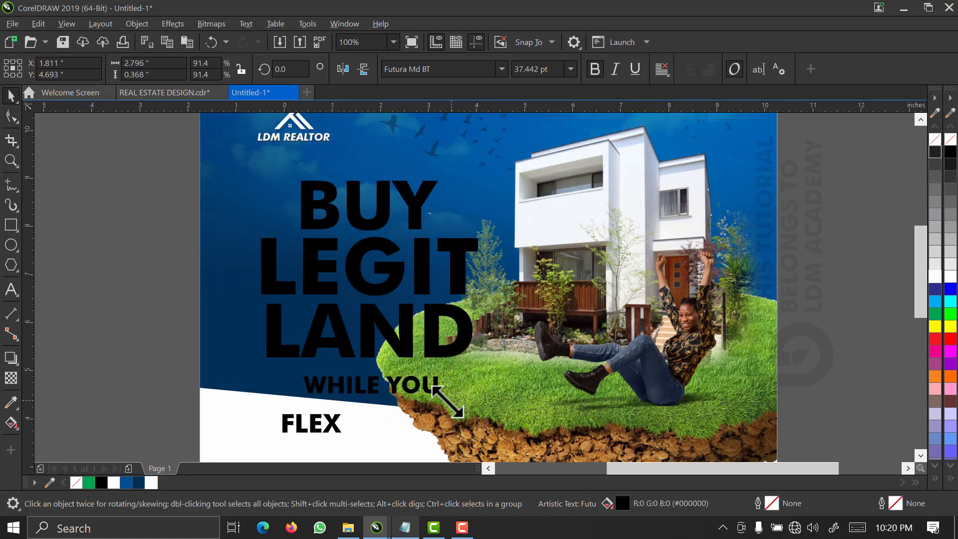
- Enlarge FLEX to about 2.38 by 0.74 inches and place it beneath WHILE YOU
left_click(320, 427)
left_click_drag(345, 409, 377, 392)
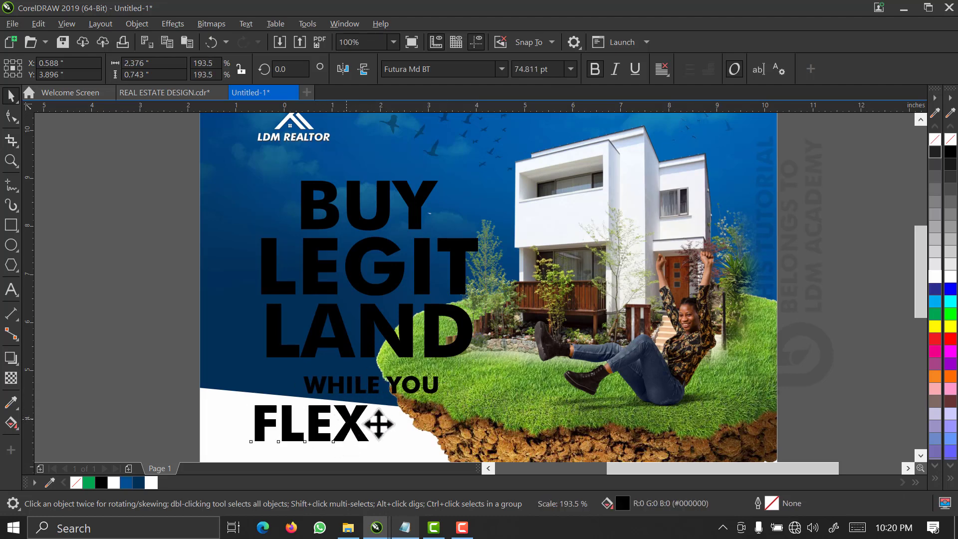
left_click_drag(378, 424, 411, 418)
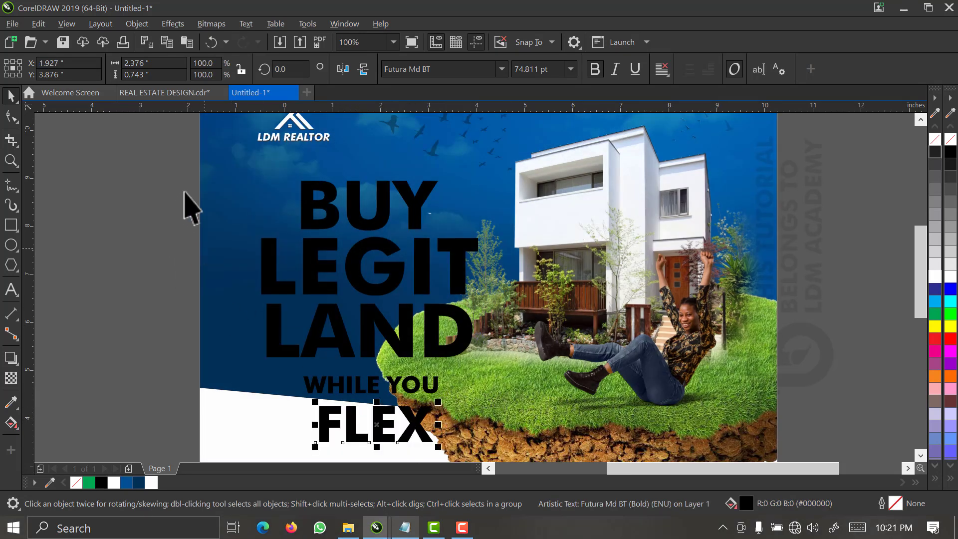
- Centre all five headline lines on each other and fill them with white
left_click_drag(169, 162, 512, 422)
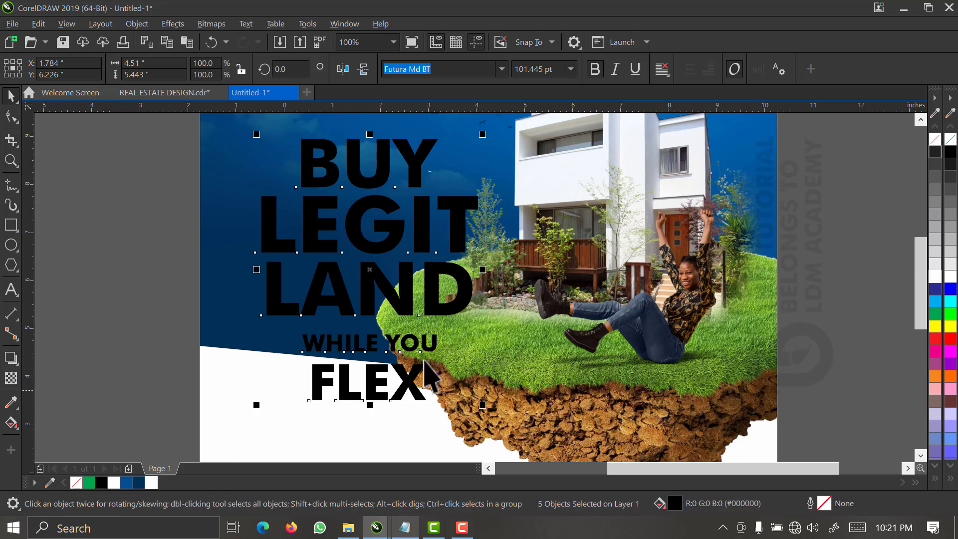
left_click(395, 44)
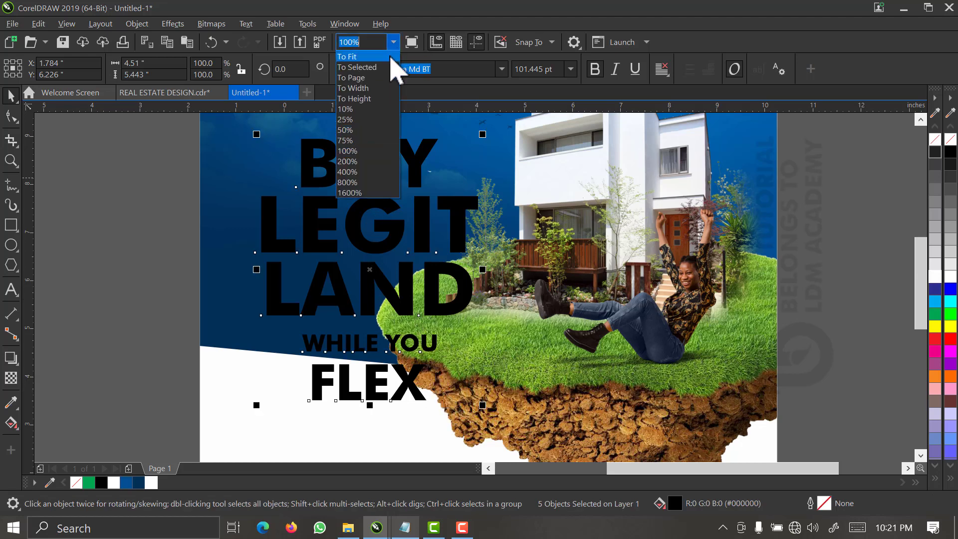
left_click(390, 78)
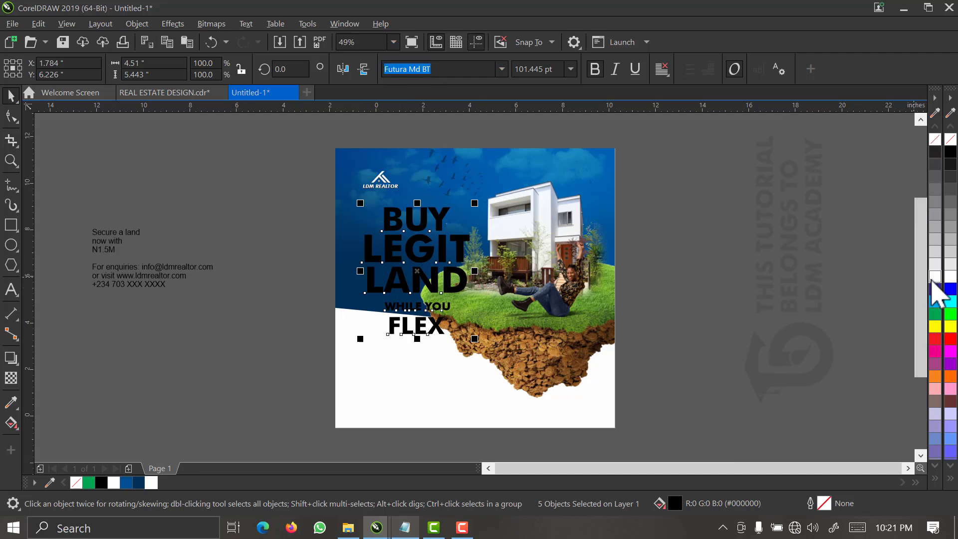
left_click(934, 277)
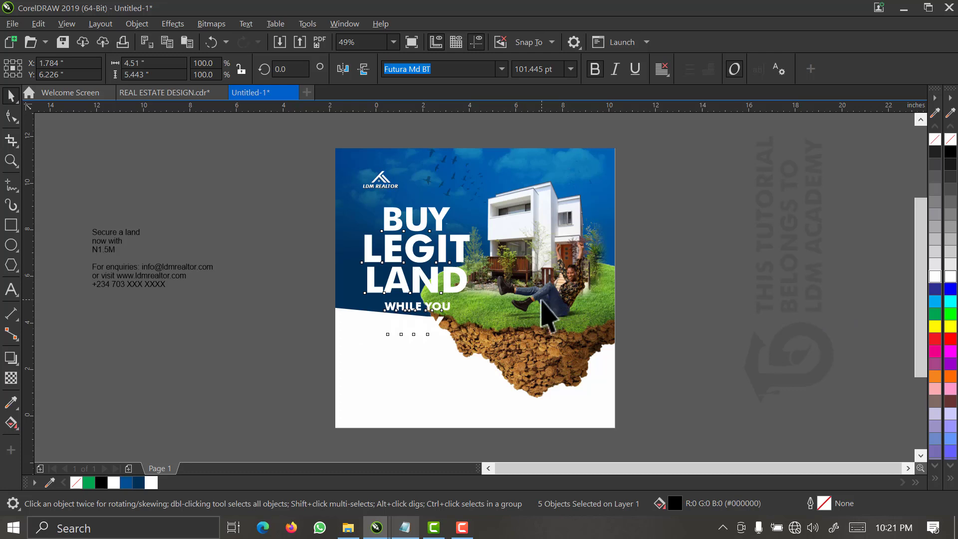
- Group the headline lines and cast a black drop shadow from the group's centre down to around FLEX
key("F2")
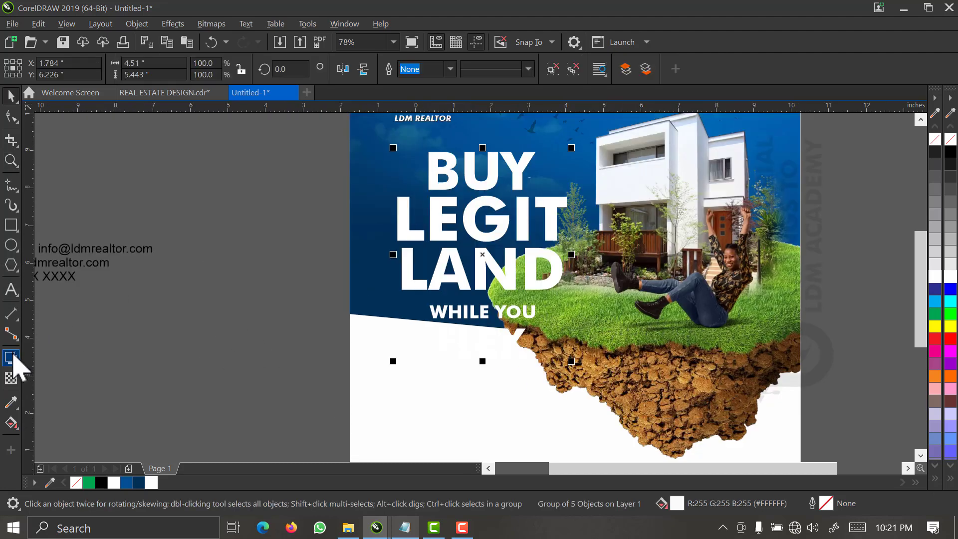
left_click(11, 358)
left_click_drag(483, 255, 492, 339)
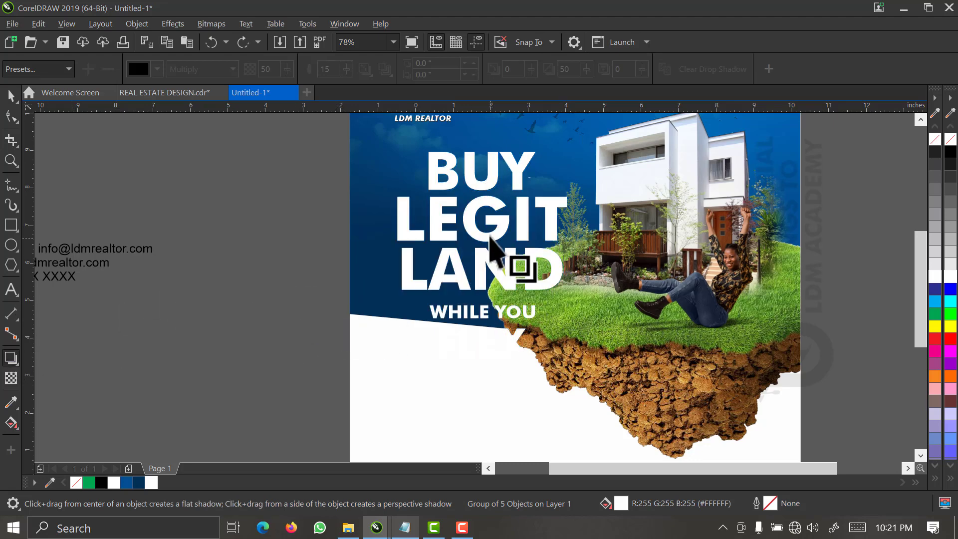
left_click_drag(483, 255, 489, 366)
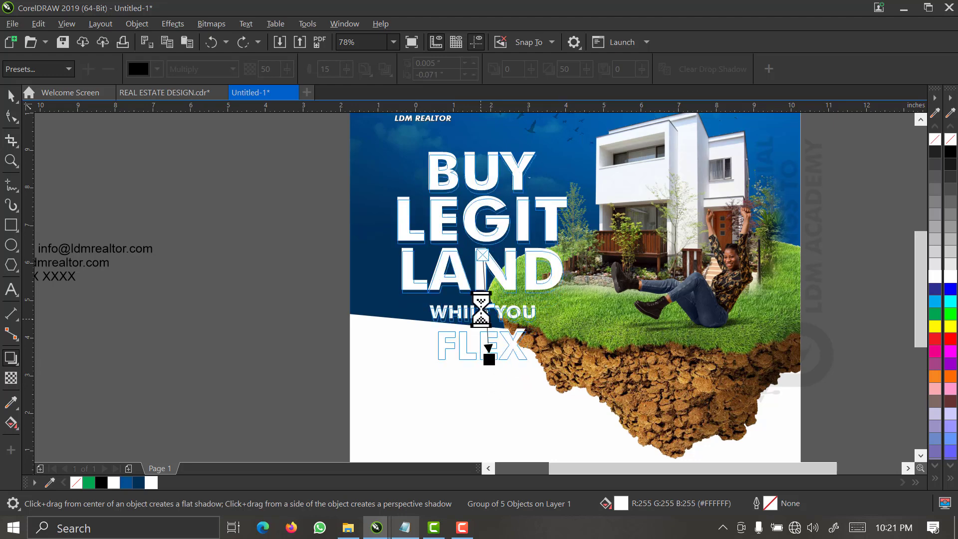
- Set the headline's drop shadow to opacity 100 and feather 7, and shift it slightly further down
scroll(493, 323, "up", 3)
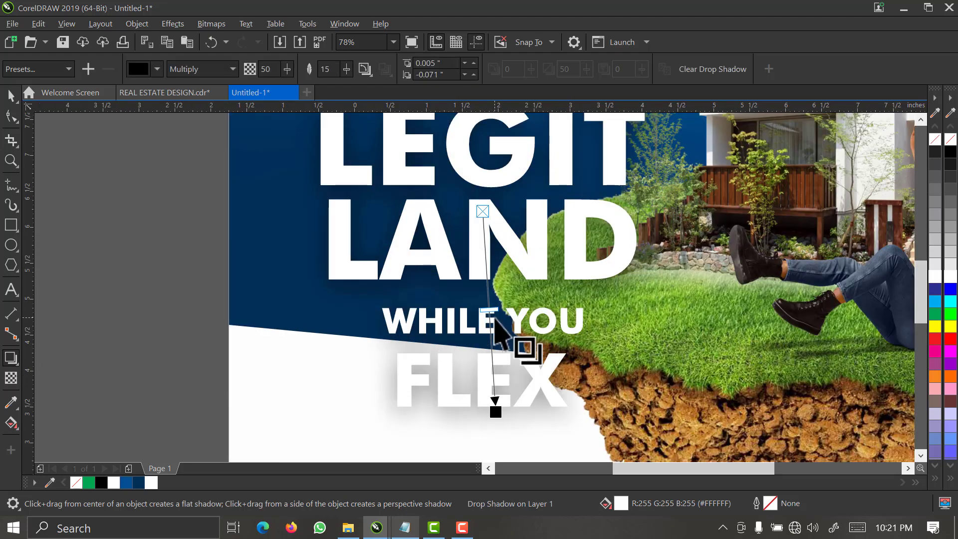
left_click_drag(493, 402, 495, 406)
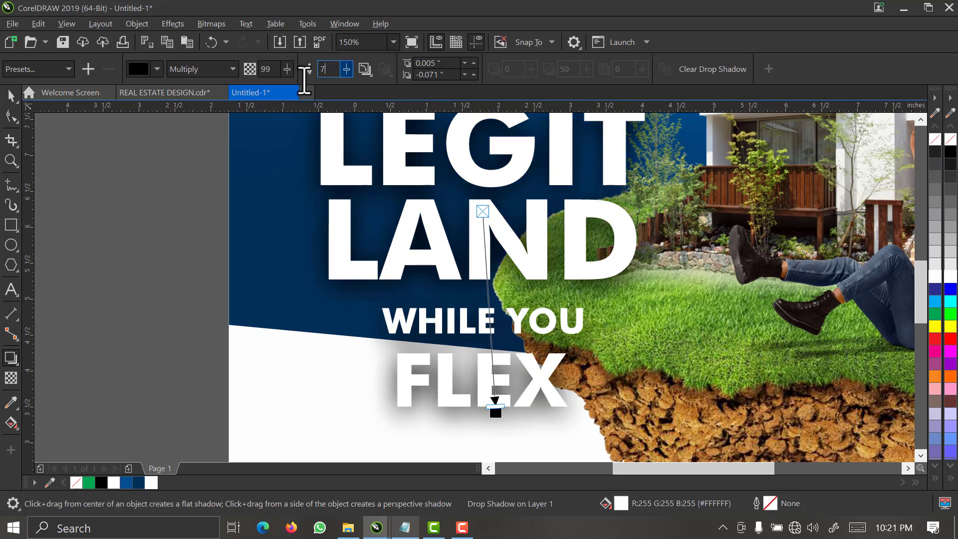
key("Return")
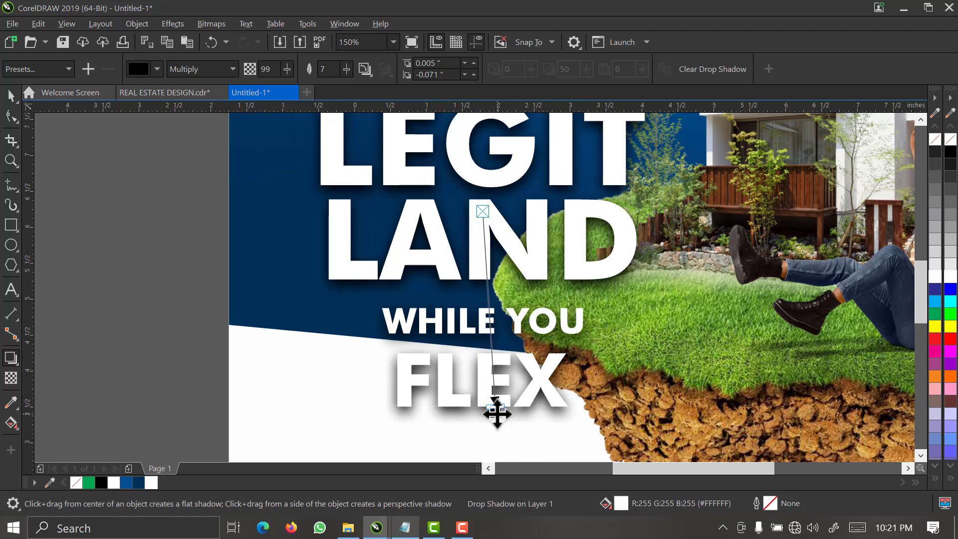
left_click_drag(496, 413, 492, 411)
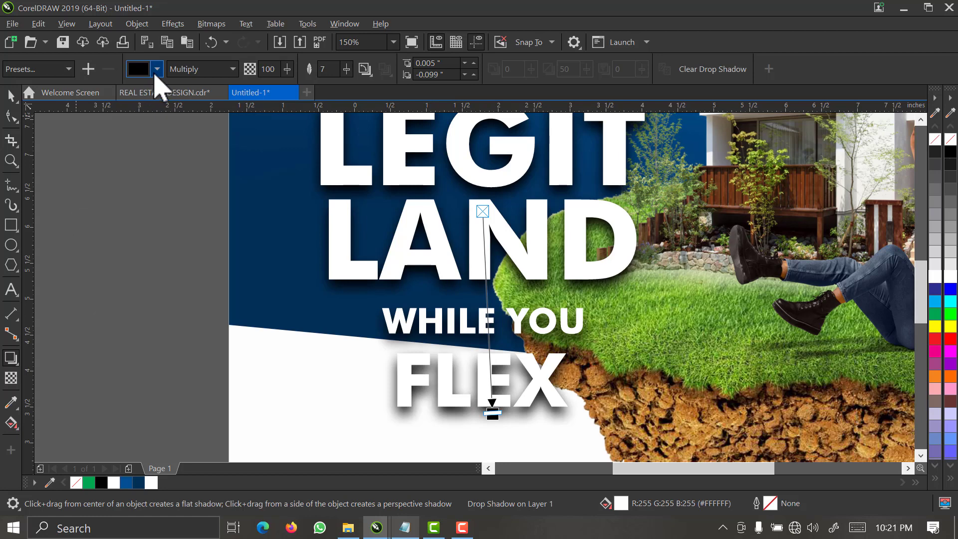
- Change the headline's drop shadow colour to the dark navy sampled from the document's colours
left_click(156, 69)
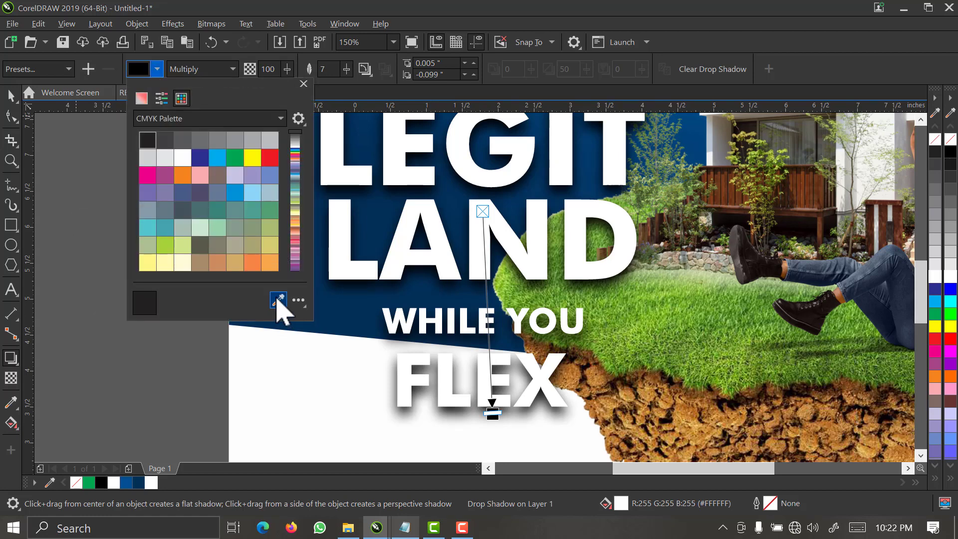
left_click(141, 480)
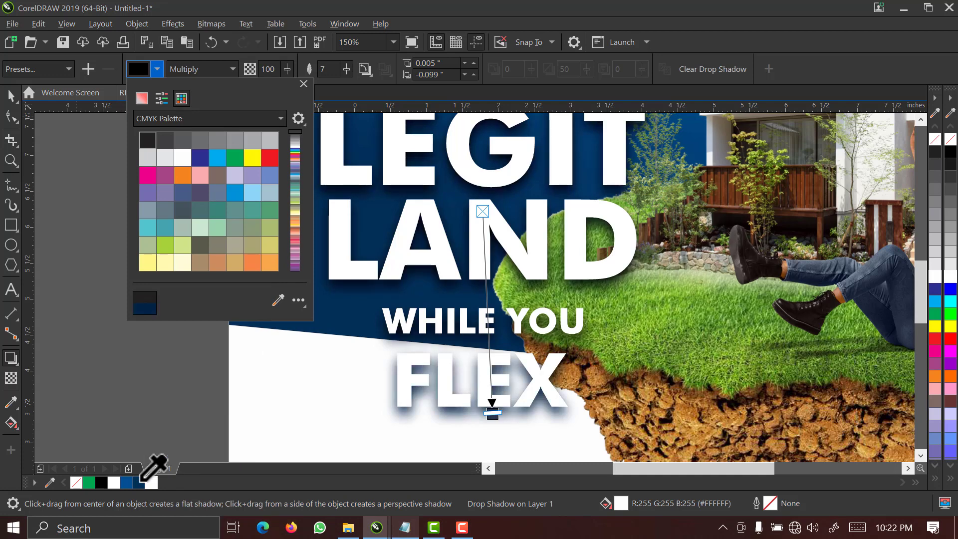
left_click(11, 94)
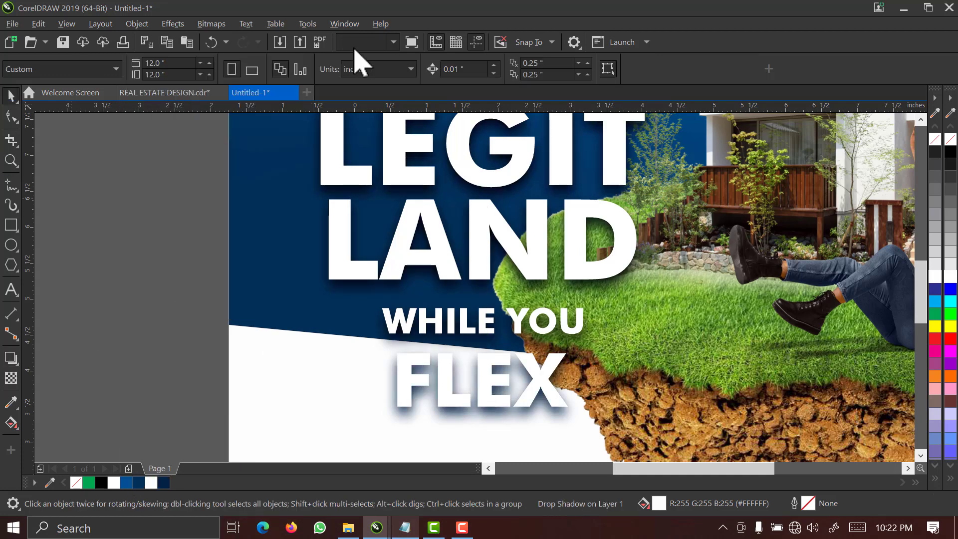
- Scale the headline group down to about 3.60 × 4.35 in and place it below the logo on the blue area
left_click(394, 42)
left_click(400, 73)
left_click(430, 243)
left_click_drag(475, 338, 458, 322)
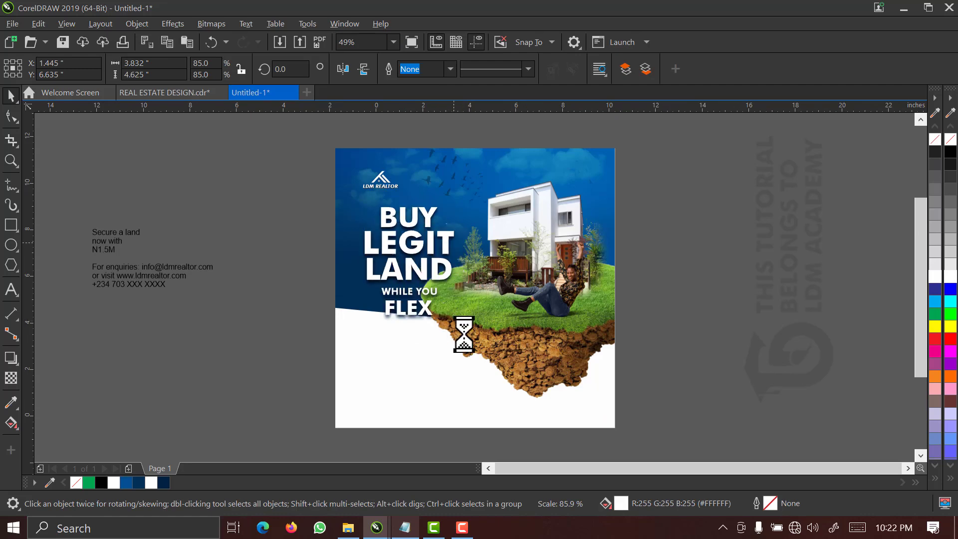
left_click_drag(409, 273, 413, 316)
key("z")
scroll(635, 440, "up", 1)
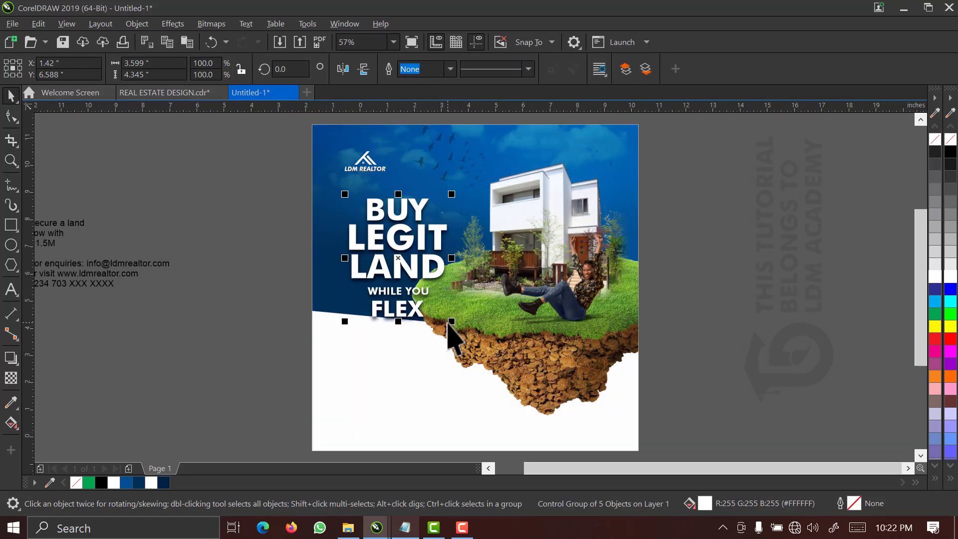
- Enlarge the house and floating-land group inside the PowerClip to about 13.43 × 12.18 in, and finish editing the contents
double_click(507, 336)
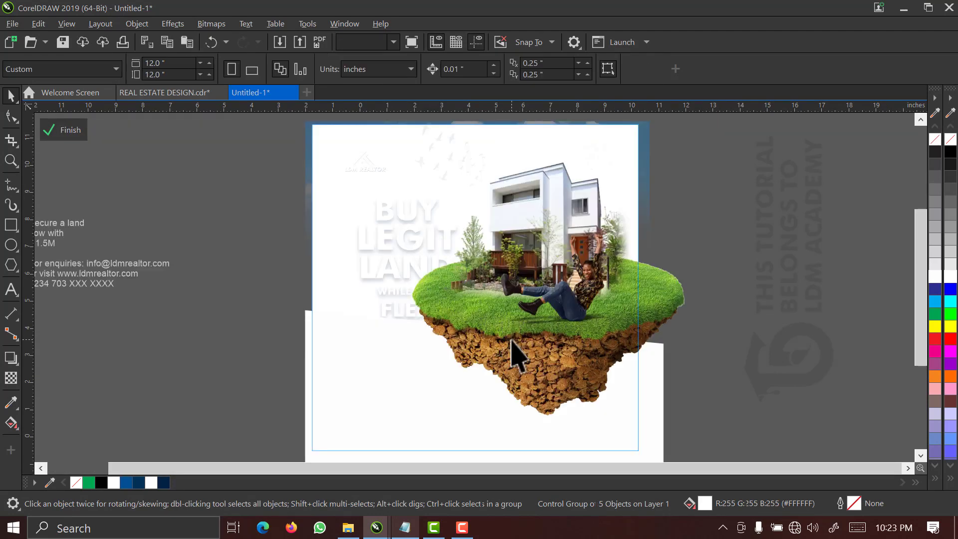
left_click(514, 352)
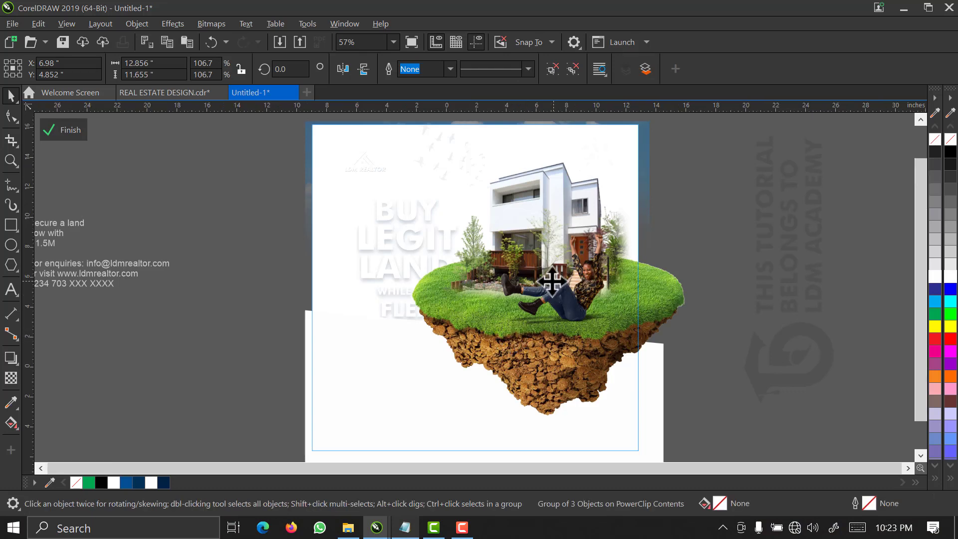
scroll(553, 282, "down", 2)
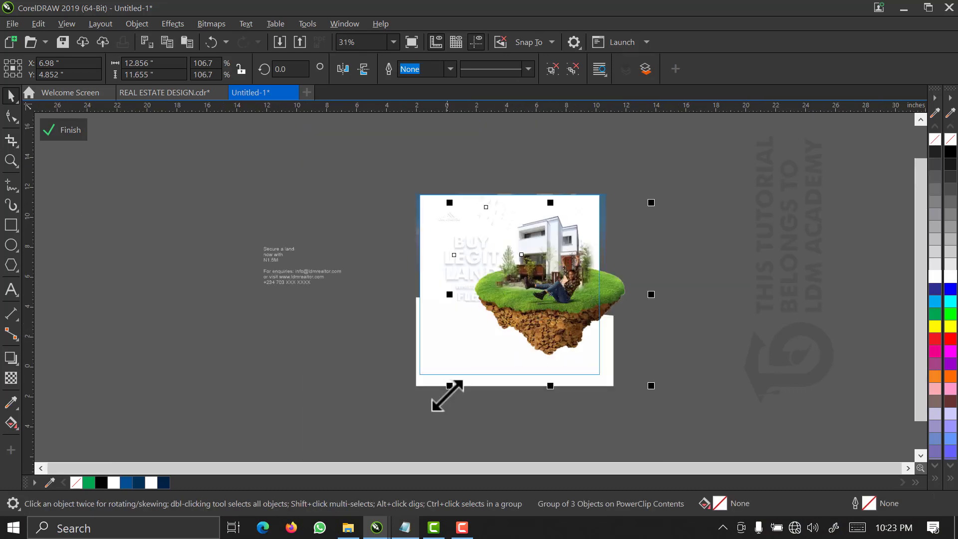
left_click_drag(443, 393, 433, 397)
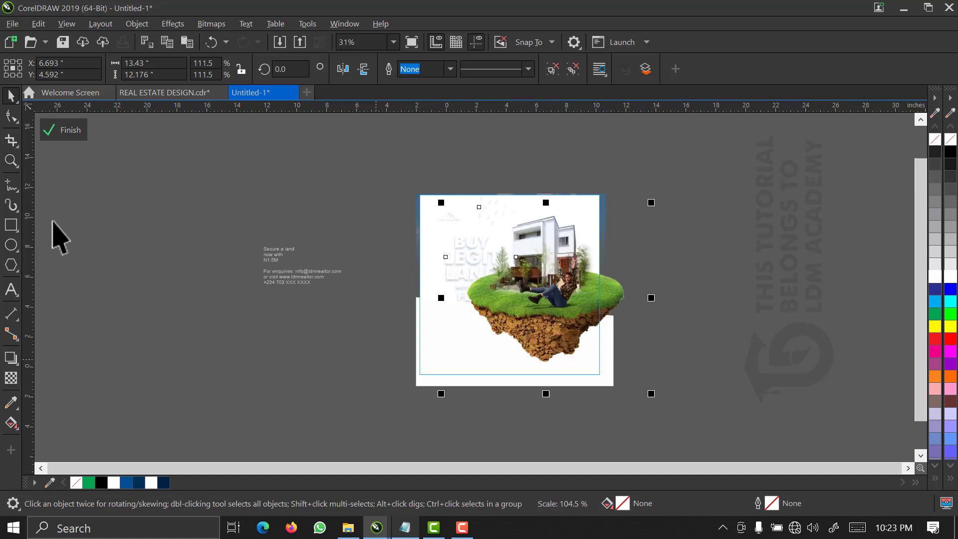
left_click(205, 191)
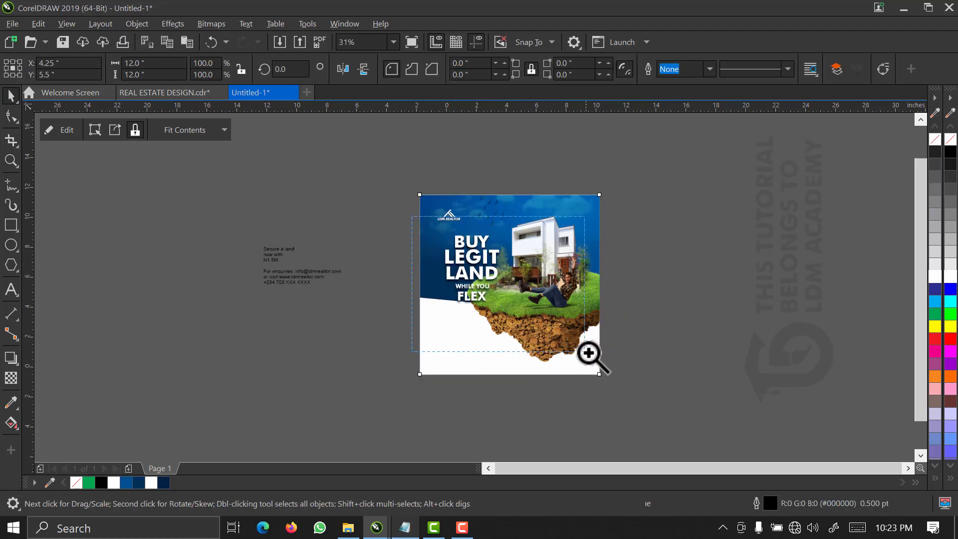
- Nudge the headline group up and left, to about X 1.48 in, Y 6.79 in
key("z")
left_click(615, 343)
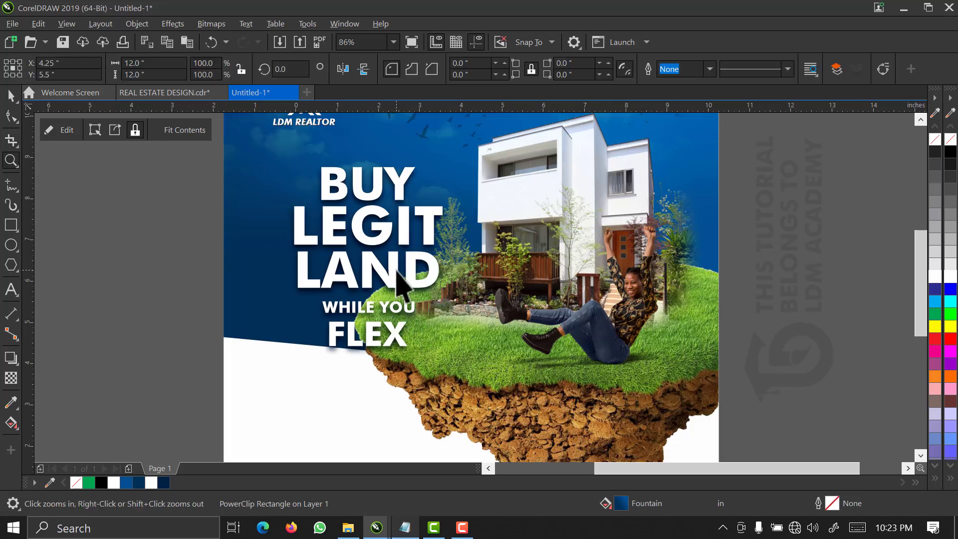
key("space")
left_click(396, 270)
left_click_drag(397, 270, 384, 262)
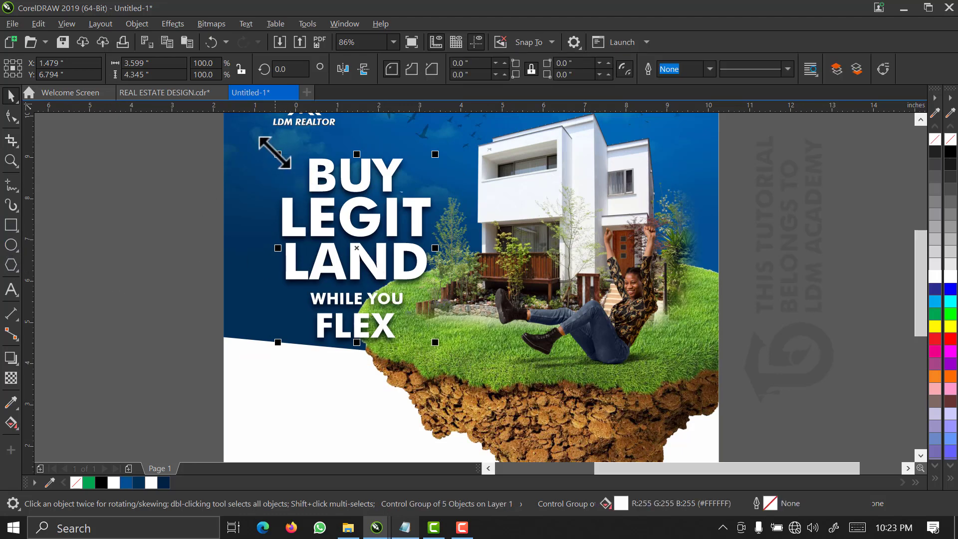
- Draw a rectangle about 4.68 × 5.36 in over the headline, filled with blue #035193 and without an outline
left_click_drag(275, 144, 457, 365)
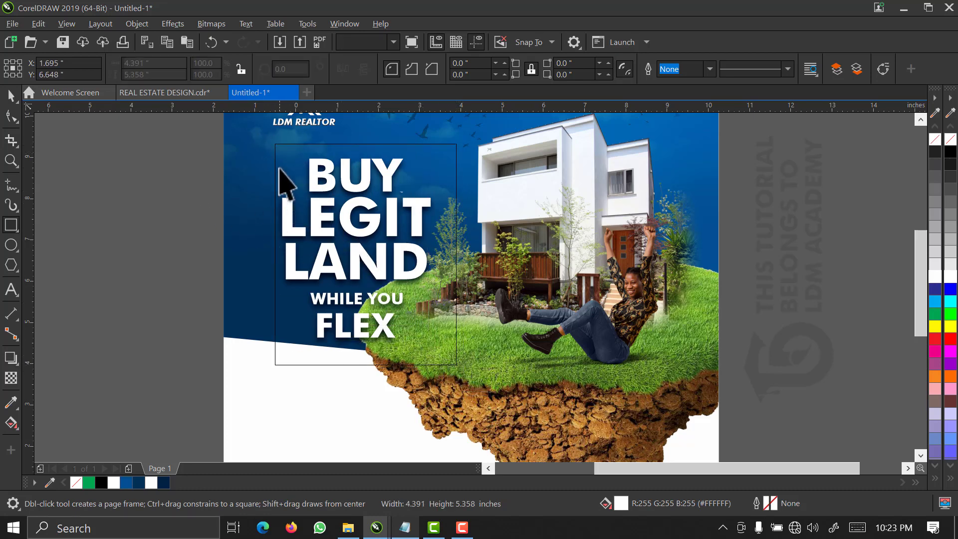
key("space")
left_click_drag(263, 254, 253, 269)
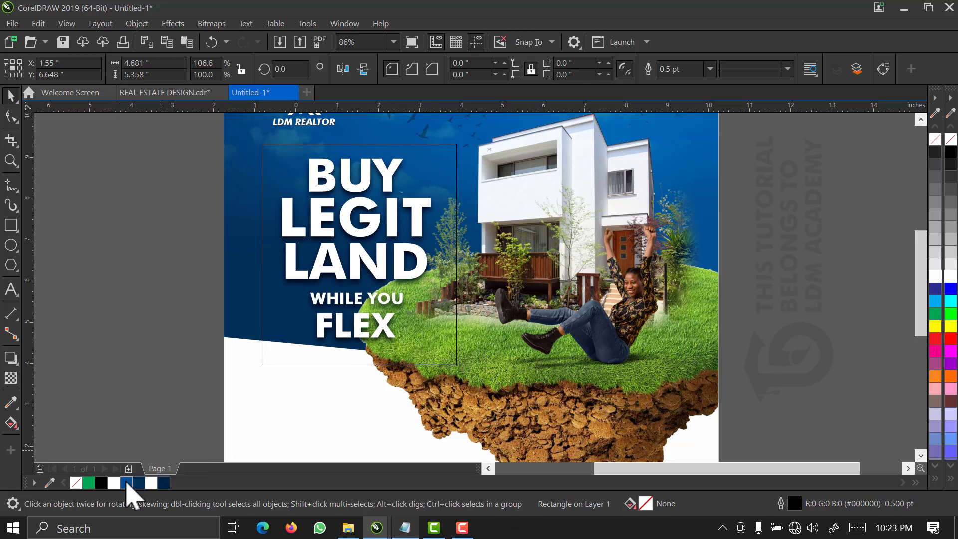
left_click(126, 483)
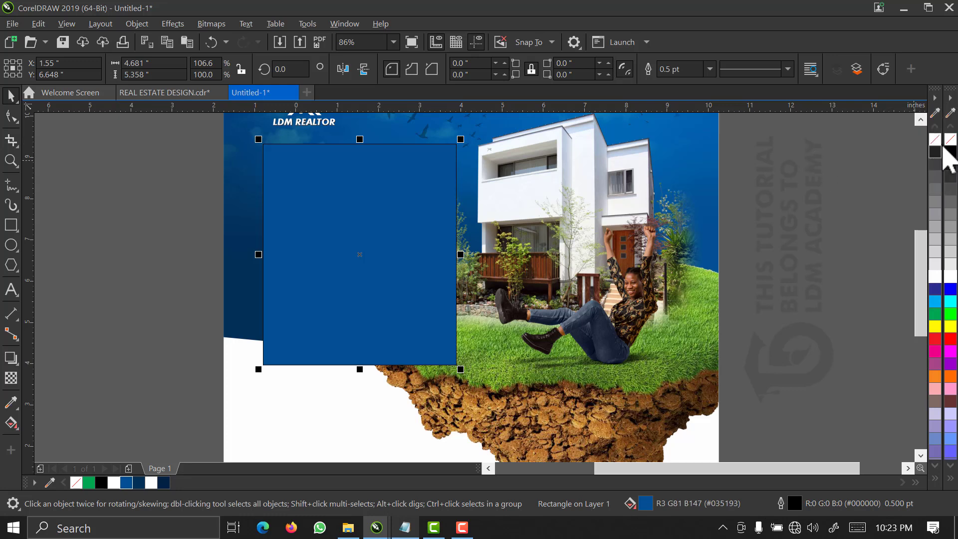
right_click(950, 141)
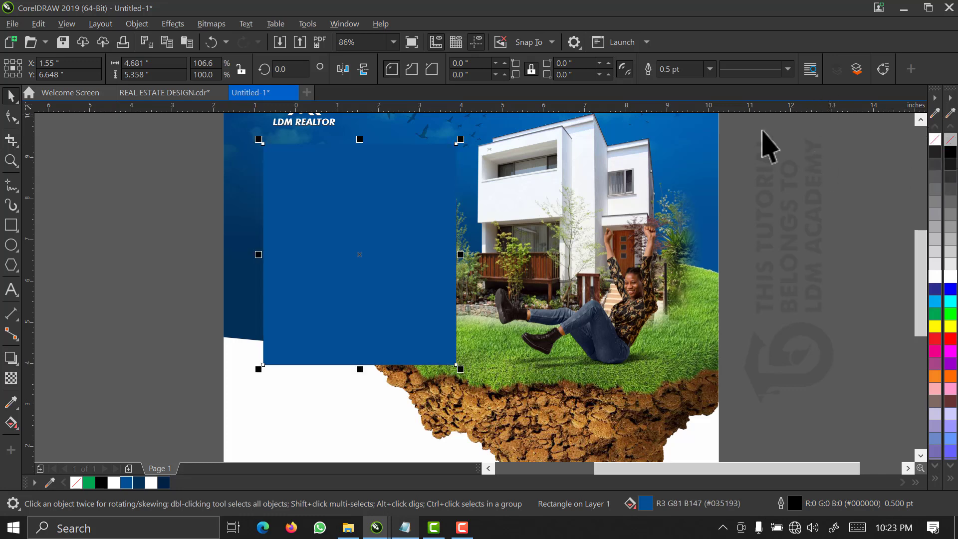
- Apply a uniform transparency of 50 to the blue rectangle over the headline
left_click(11, 378)
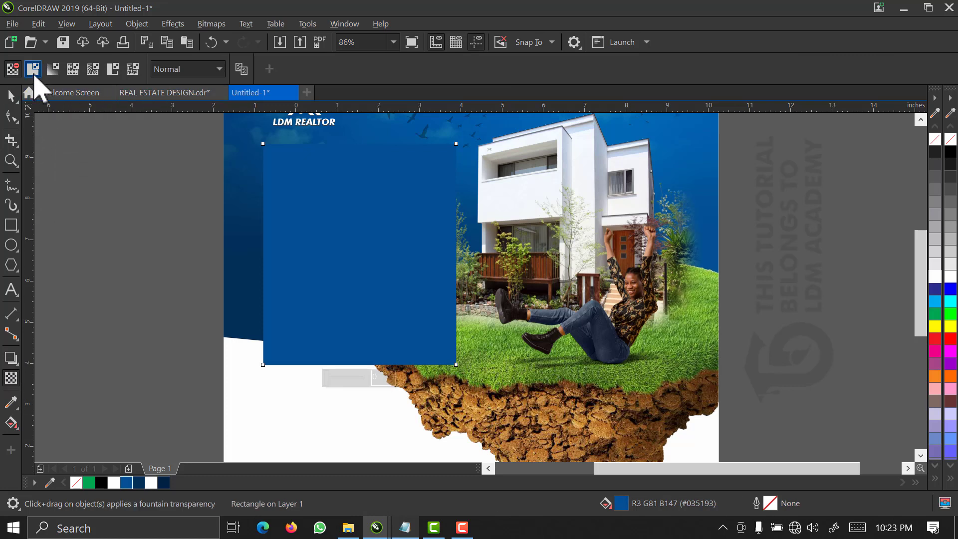
left_click(33, 70)
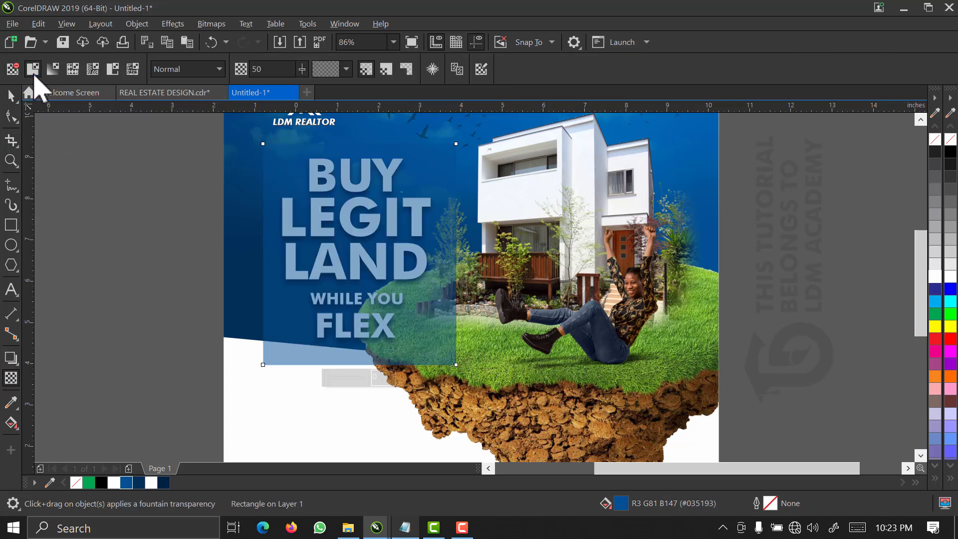
left_click(8, 99)
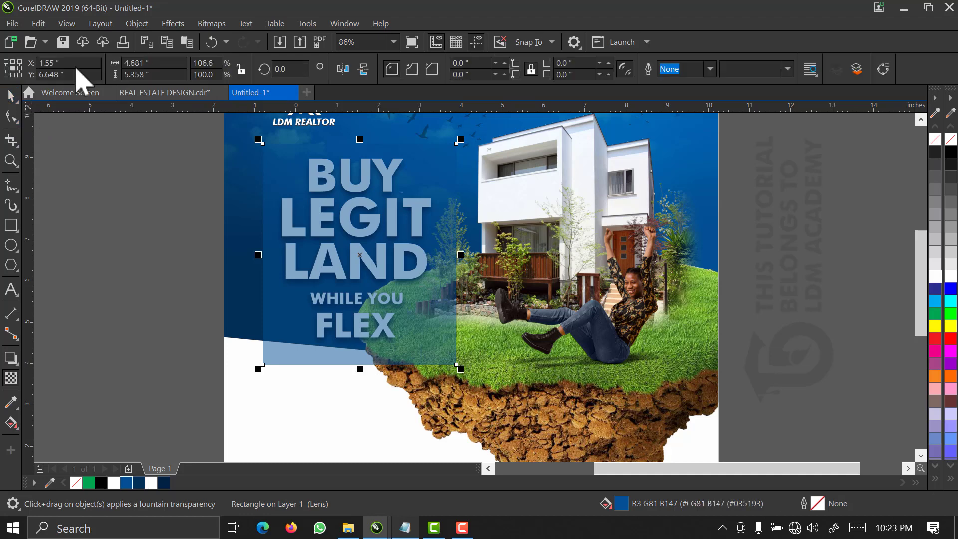
- Convert the transparent blue rectangle to a 400 dpi RGB bitmap with anti-aliasing and a transparent background
left_click(209, 25)
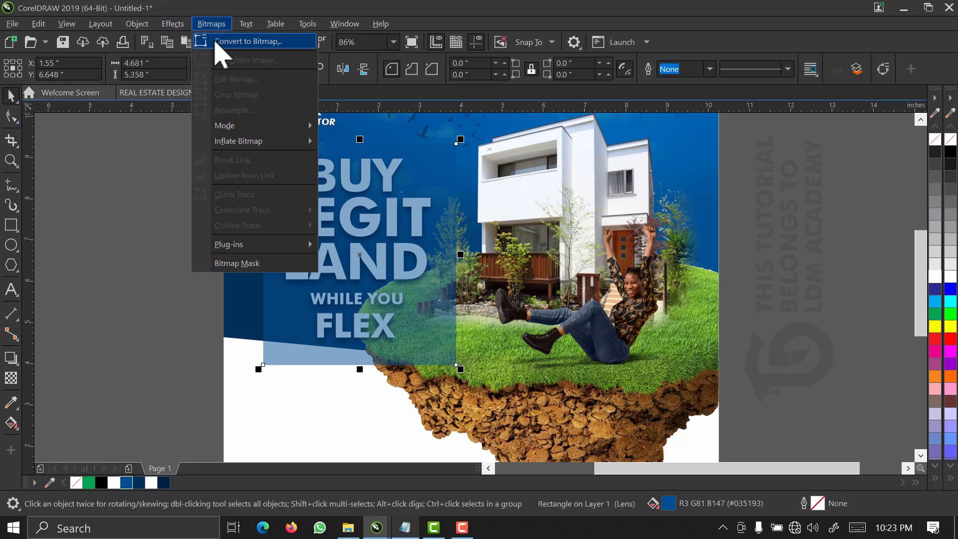
left_click(220, 42)
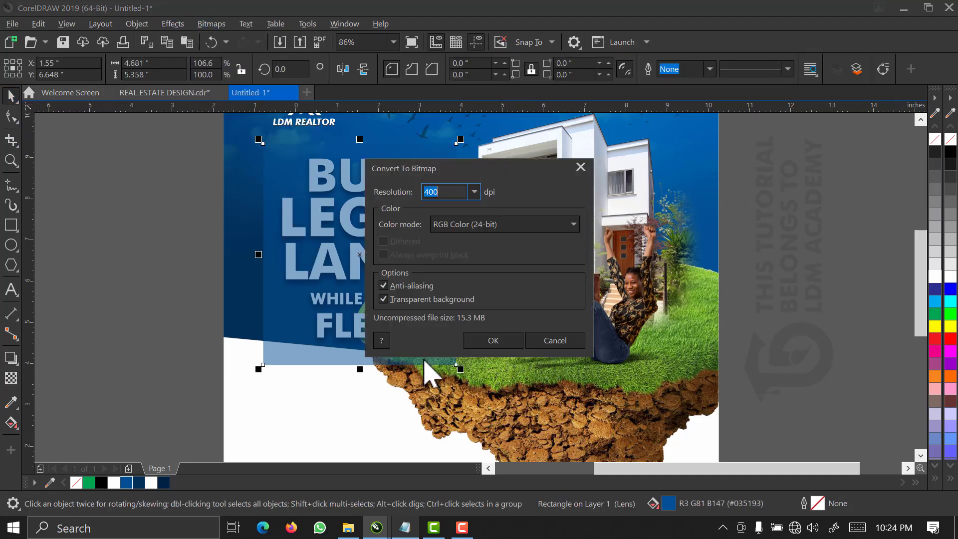
left_click(489, 341)
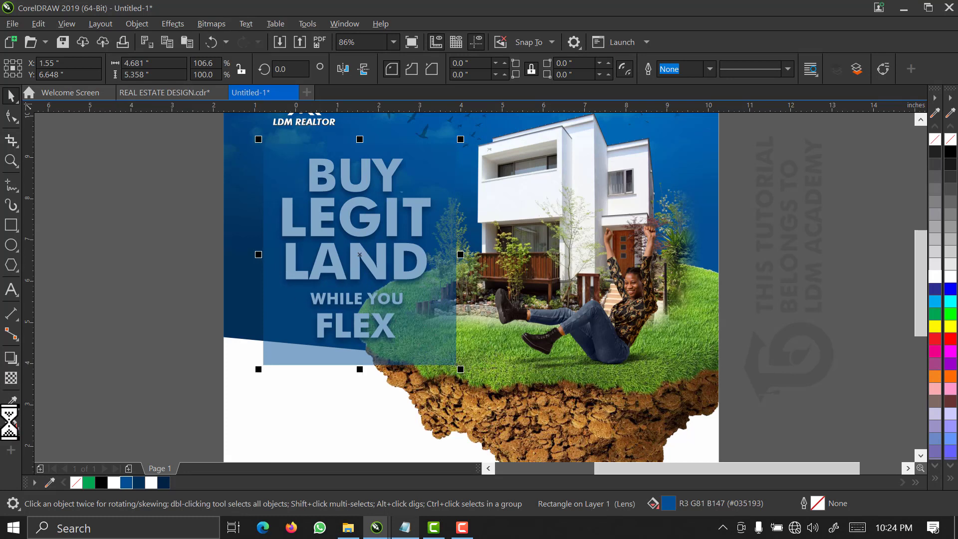
- Fade out the right edge of the blue bitmap with a short linear fountain transparency
left_click(11, 378)
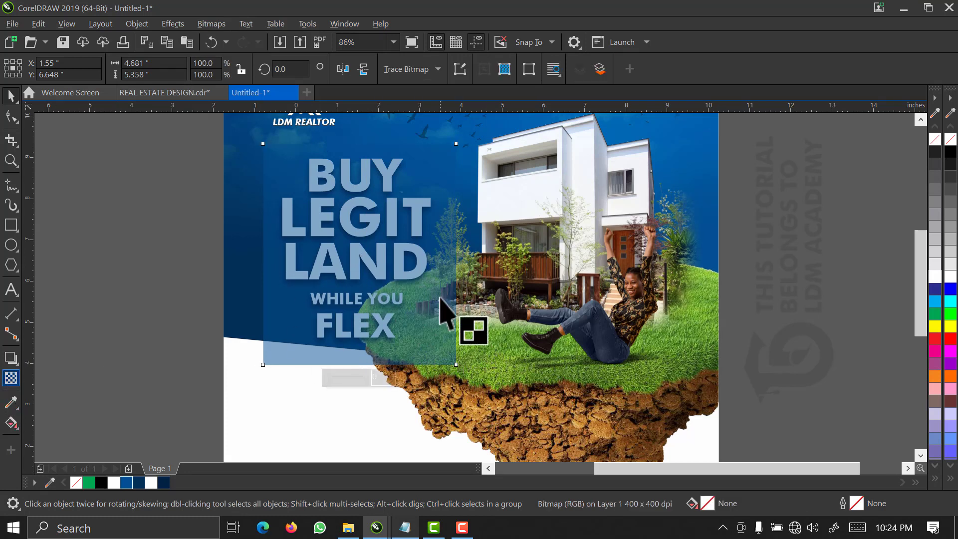
left_click(7, 379)
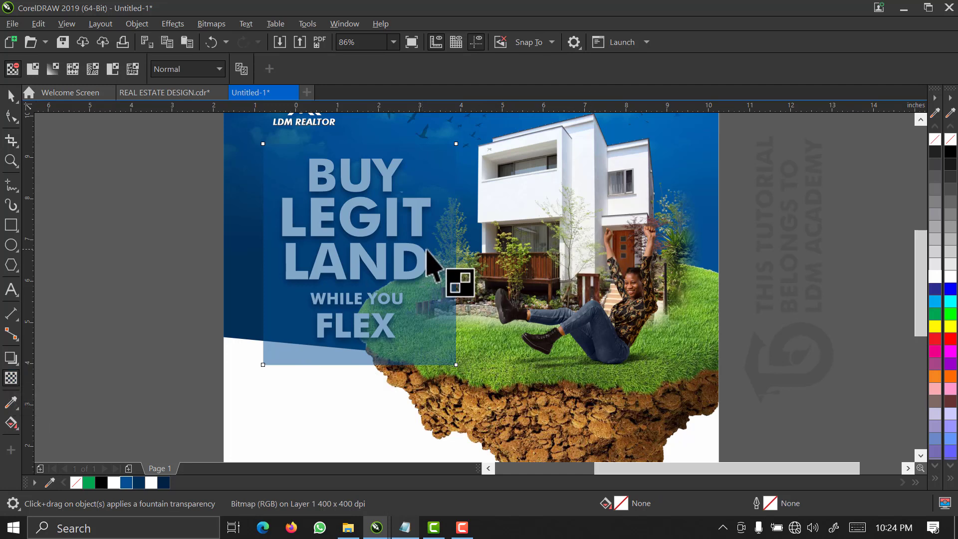
left_click_drag(422, 249, 447, 249)
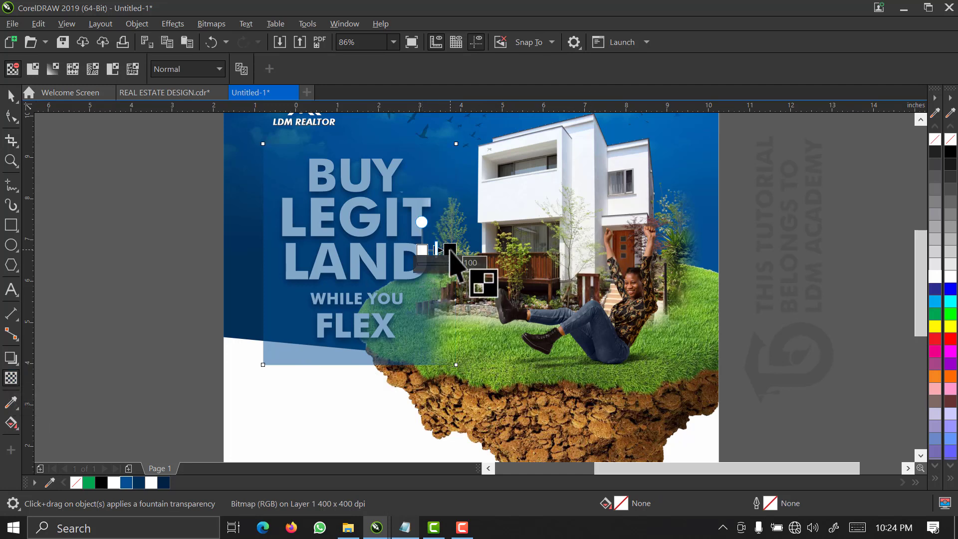
left_click(11, 95)
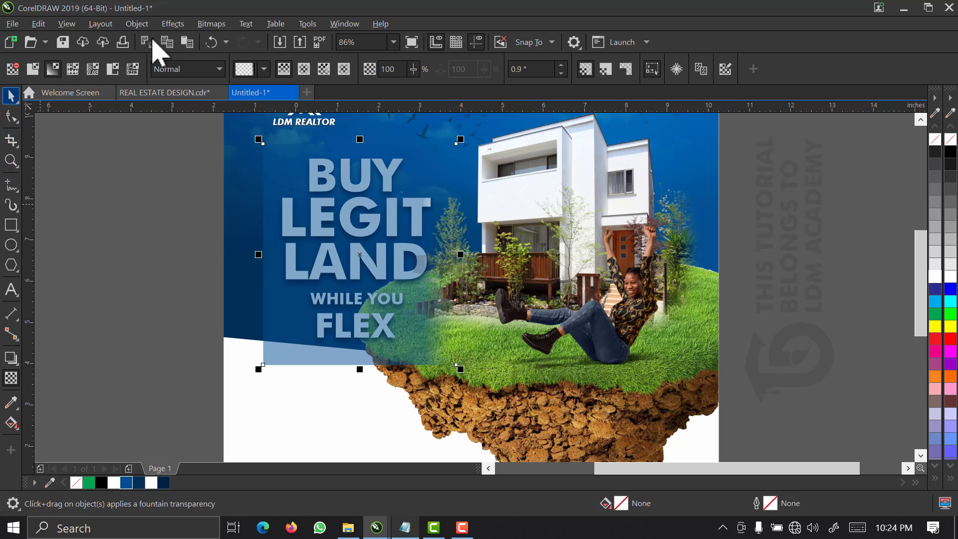
- Convert the faded blue overlay to a bitmap again and fade out its bottom edge with a short linear fountain transparency
left_click(224, 46)
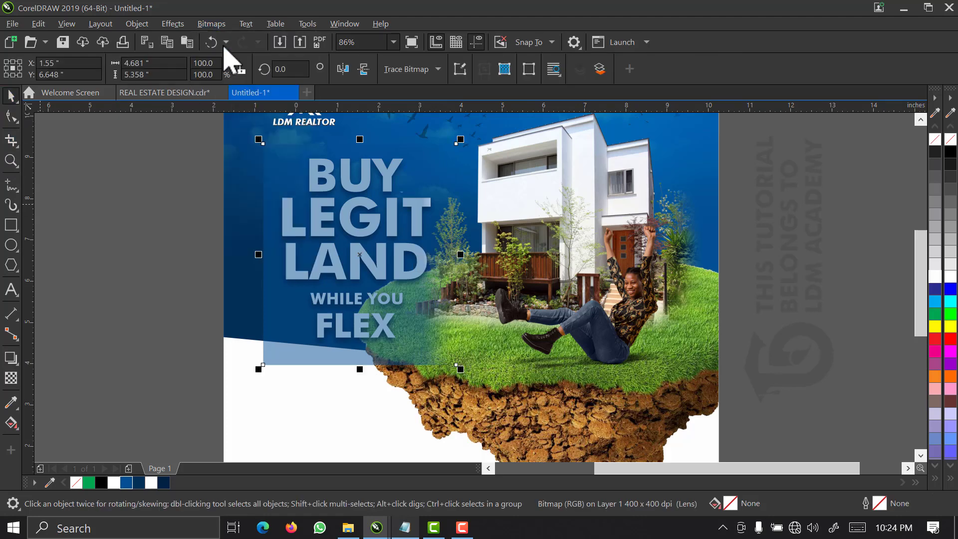
left_click(490, 339)
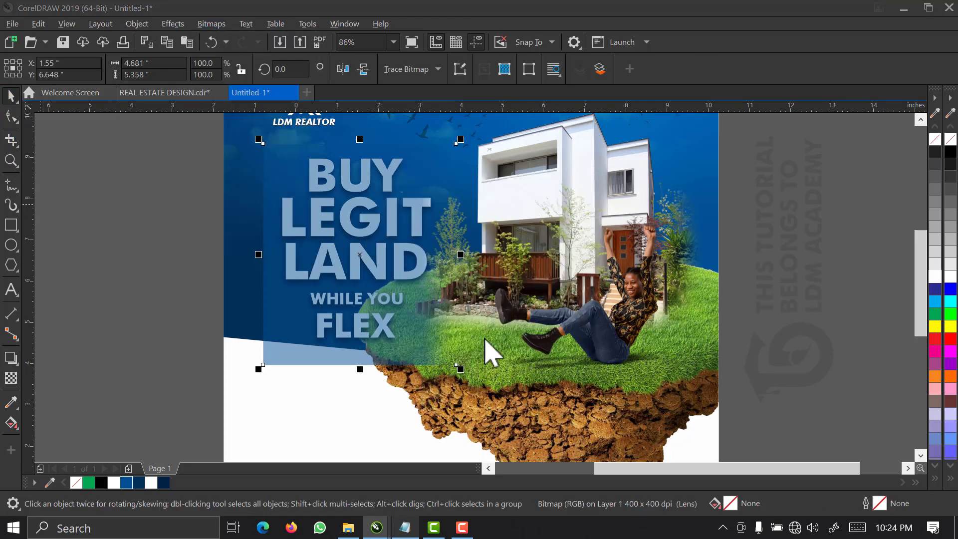
left_click(11, 378)
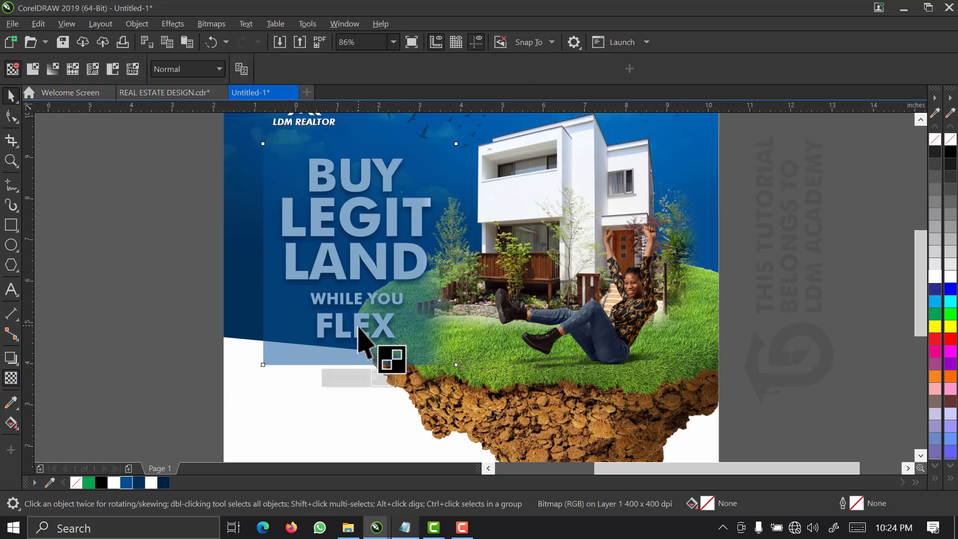
left_click_drag(357, 327, 360, 364)
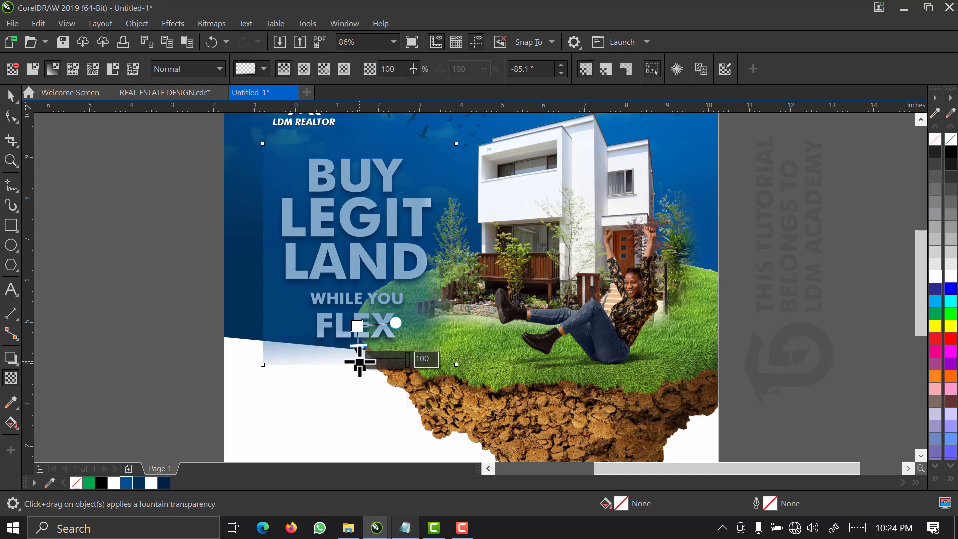
left_click(11, 96)
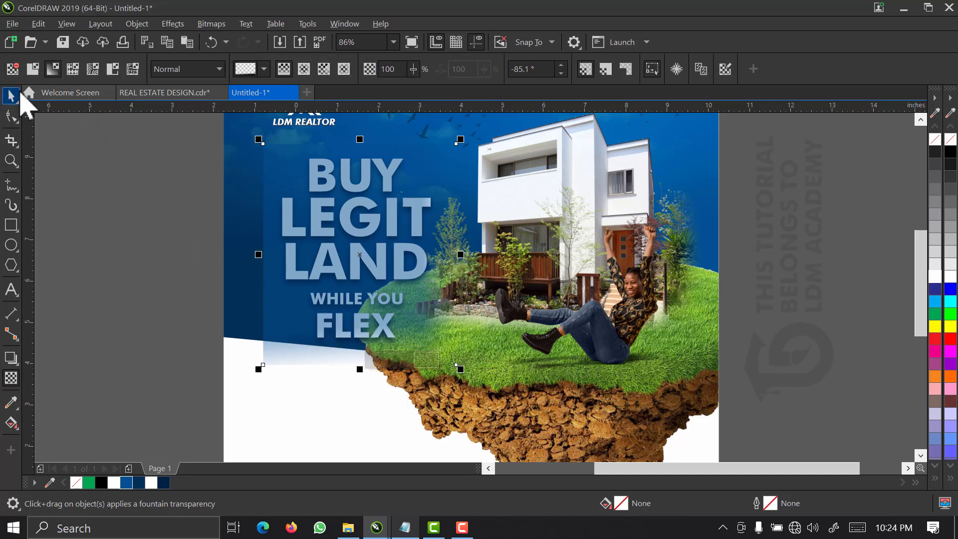
- Convert the blue overlay to a bitmap again and fade out its lower-left corner with a short diagonal linear fountain transparency
left_click(219, 24)
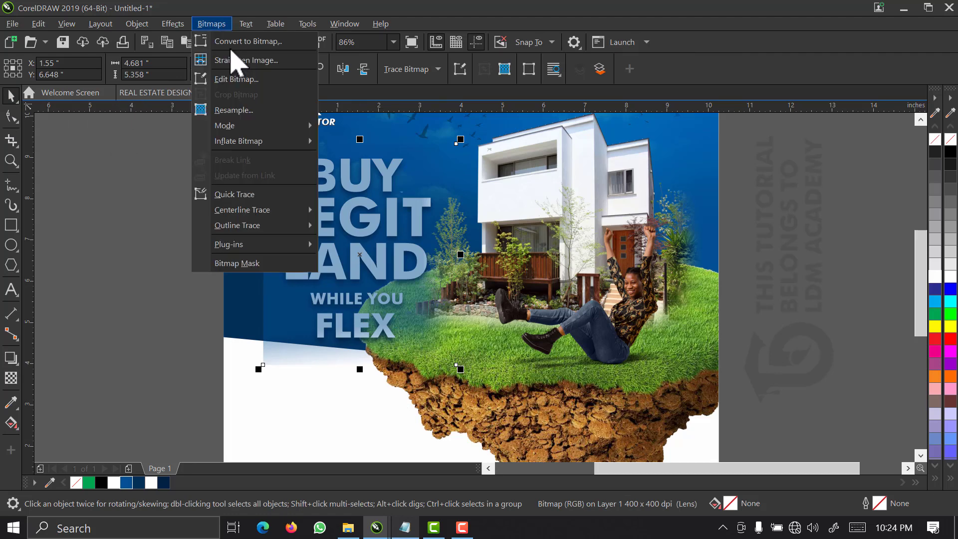
left_click(259, 42)
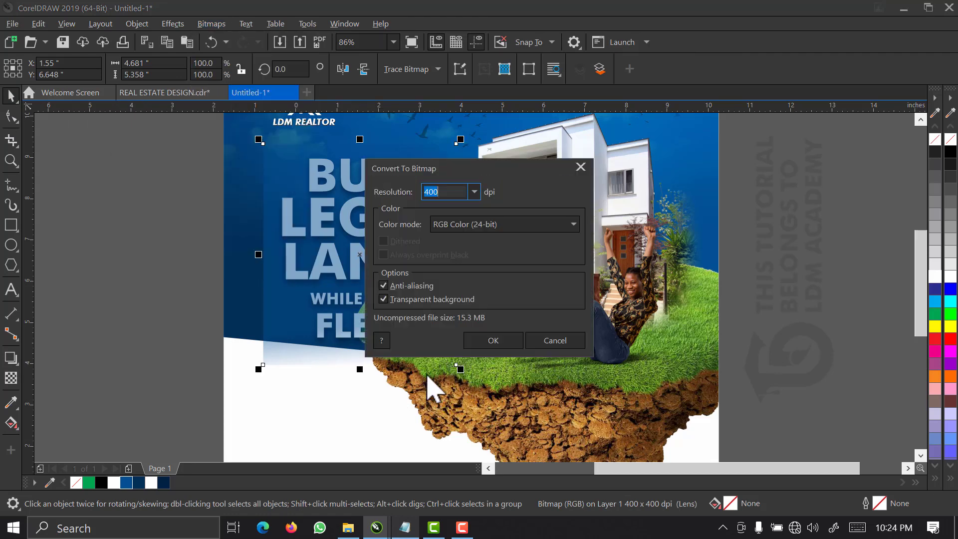
left_click(503, 347)
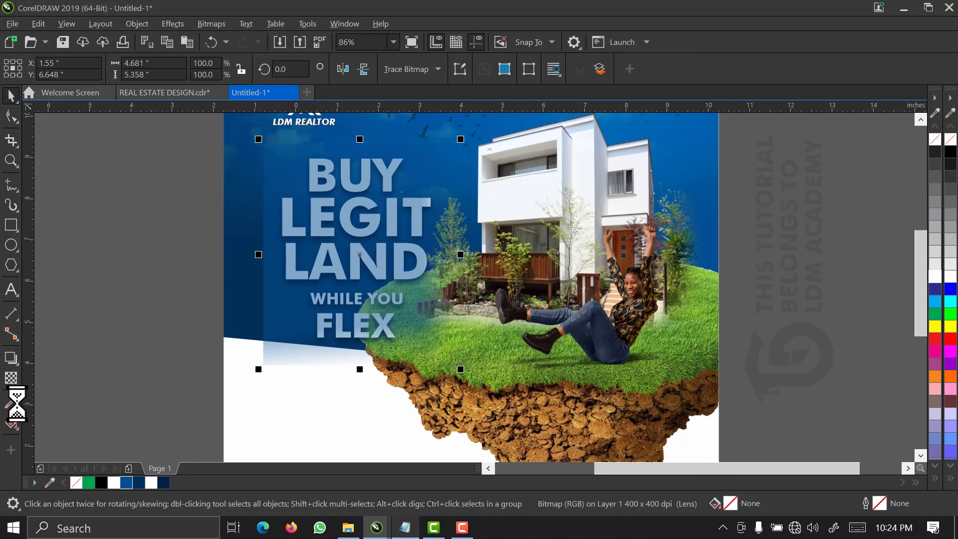
left_click(11, 378)
left_click_drag(306, 334, 294, 355)
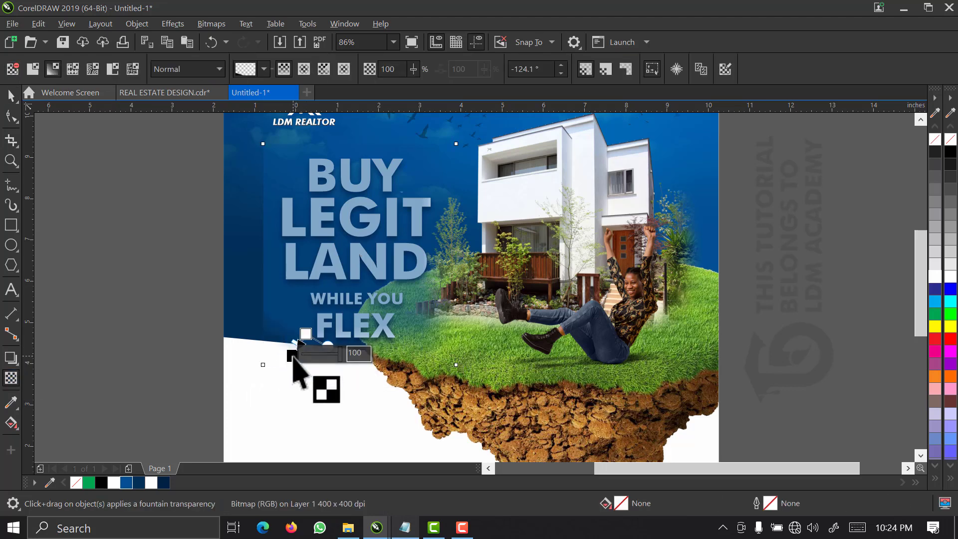
scroll(247, 339, "up", 2)
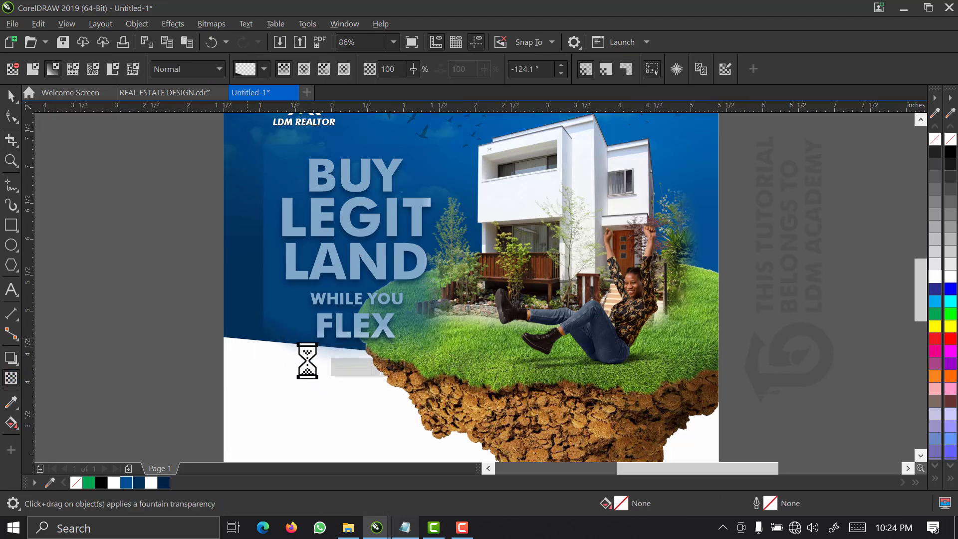
scroll(308, 361, "up", 2)
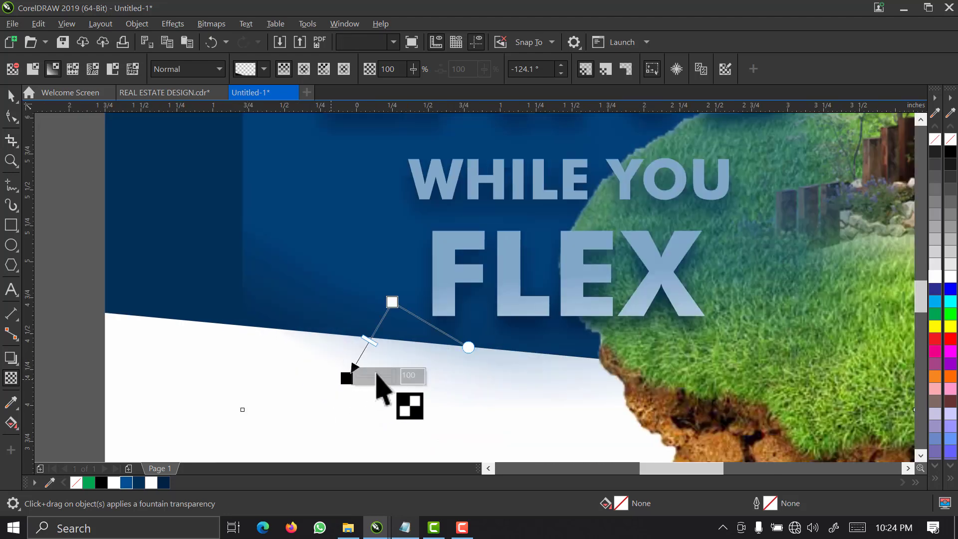
left_click(362, 387)
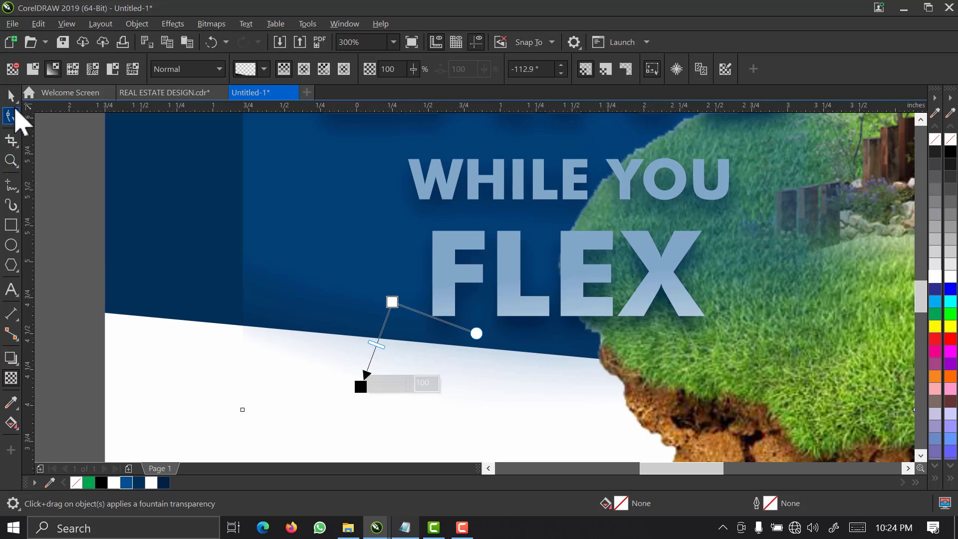
- Convert the blue overlay to a bitmap once more and fade out its top edge above BUY with a short linear fountain transparency
key("space")
left_click(212, 24)
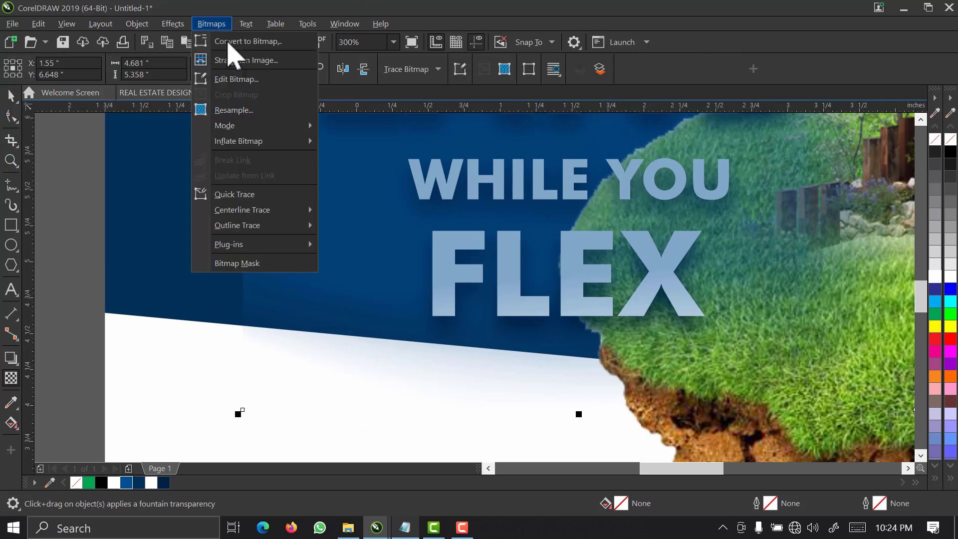
left_click(229, 41)
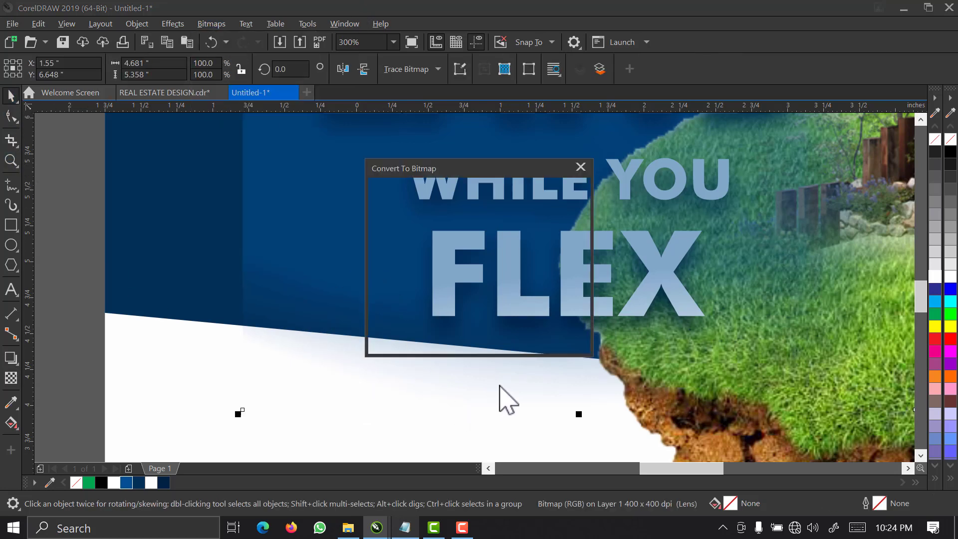
left_click(467, 342)
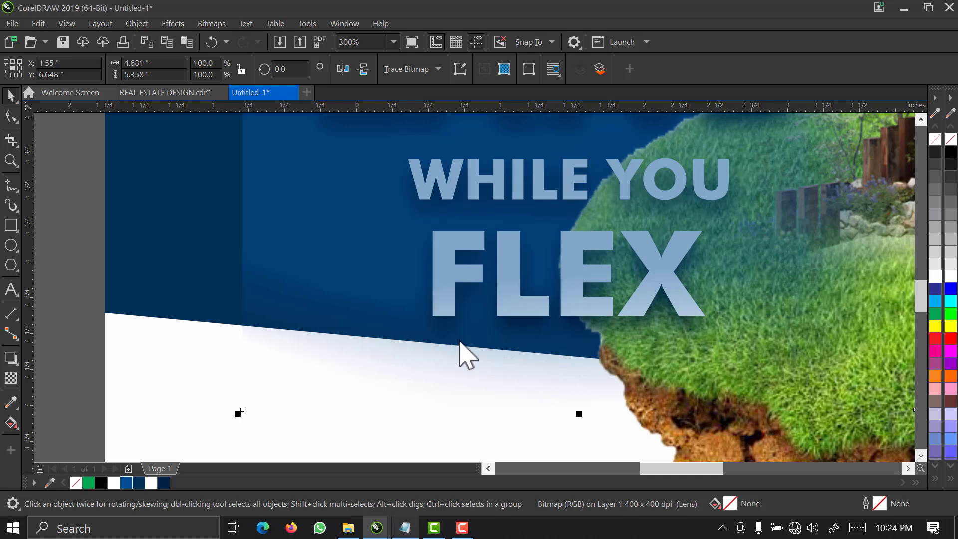
left_click(394, 43)
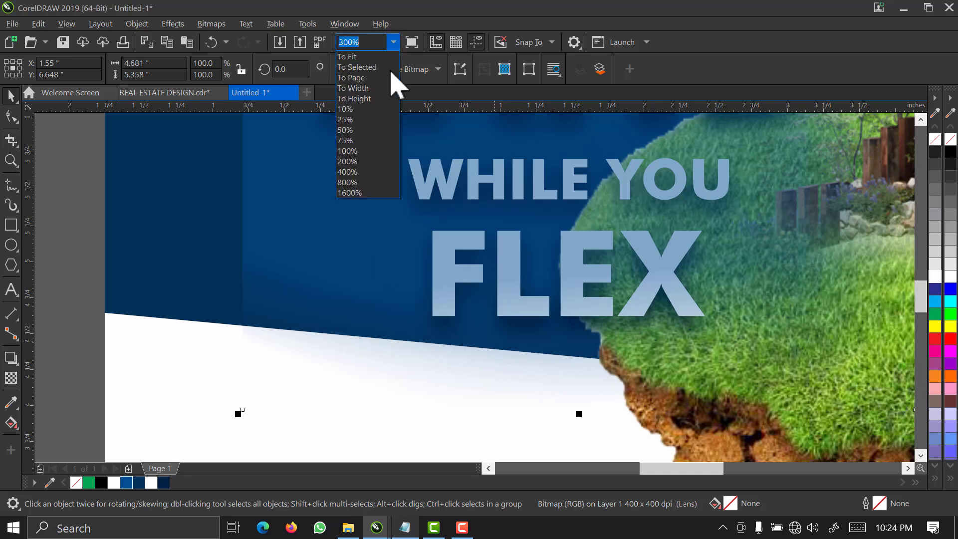
left_click(392, 77)
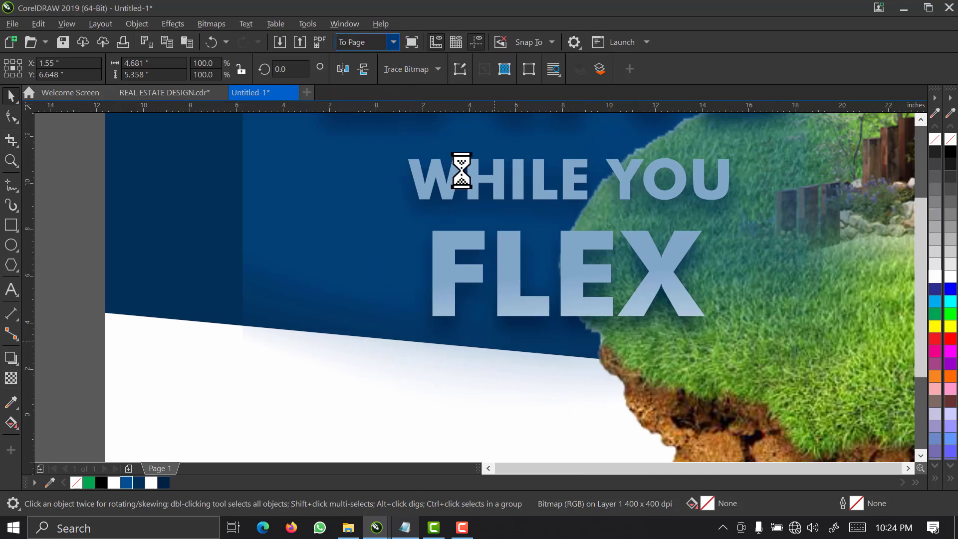
key("z")
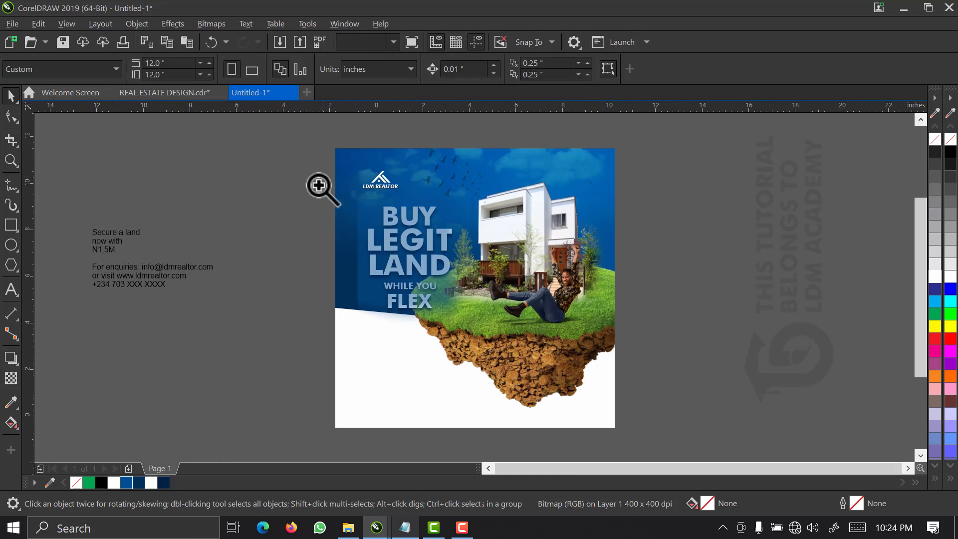
left_click_drag(311, 167, 512, 252)
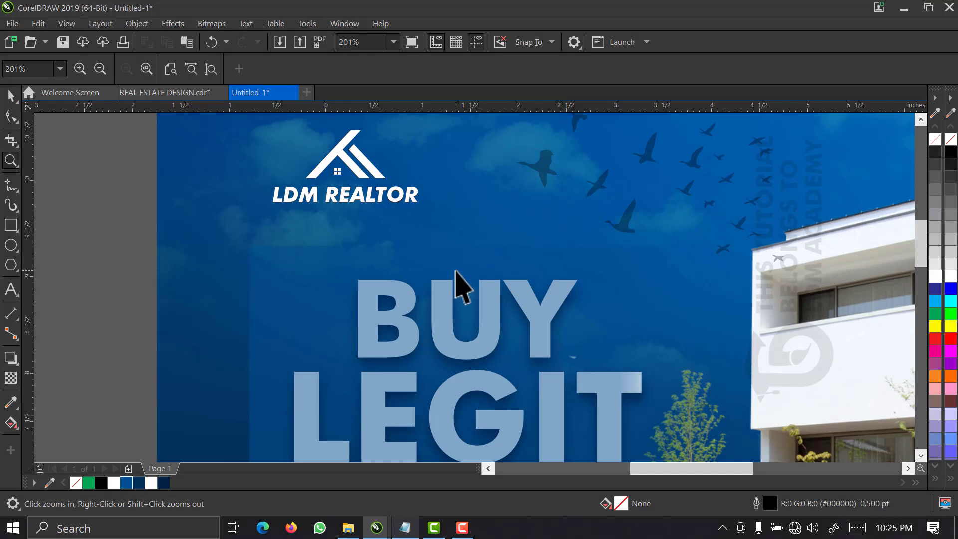
left_click(11, 378)
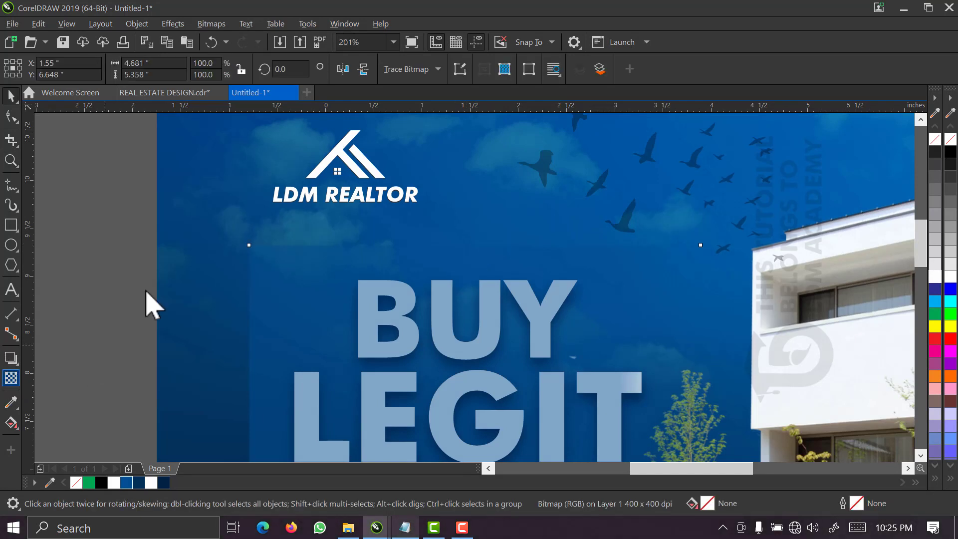
left_click_drag(467, 300, 462, 253)
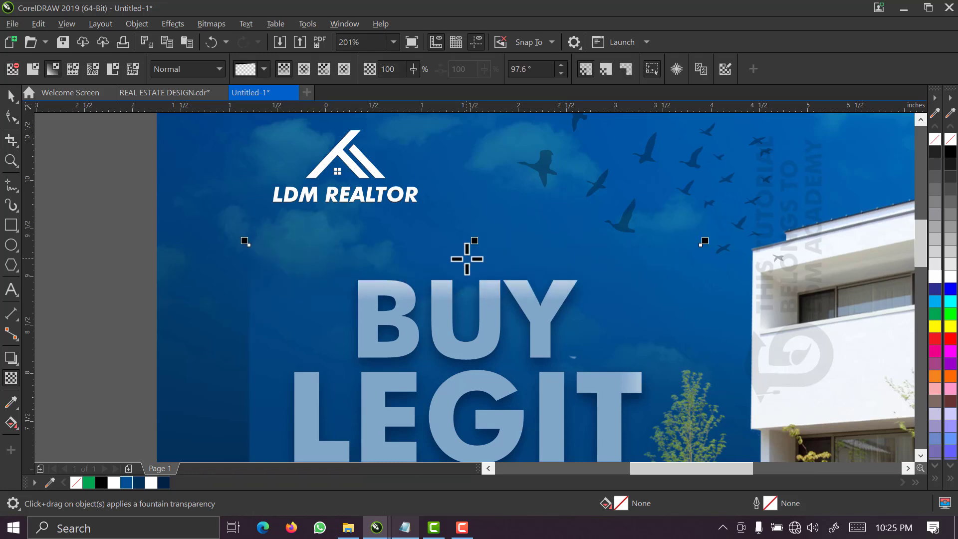
- Convert the top-faded overlay to a bitmap and stretch it upward to a height of about 5.55 inches
key("space")
left_click(221, 23)
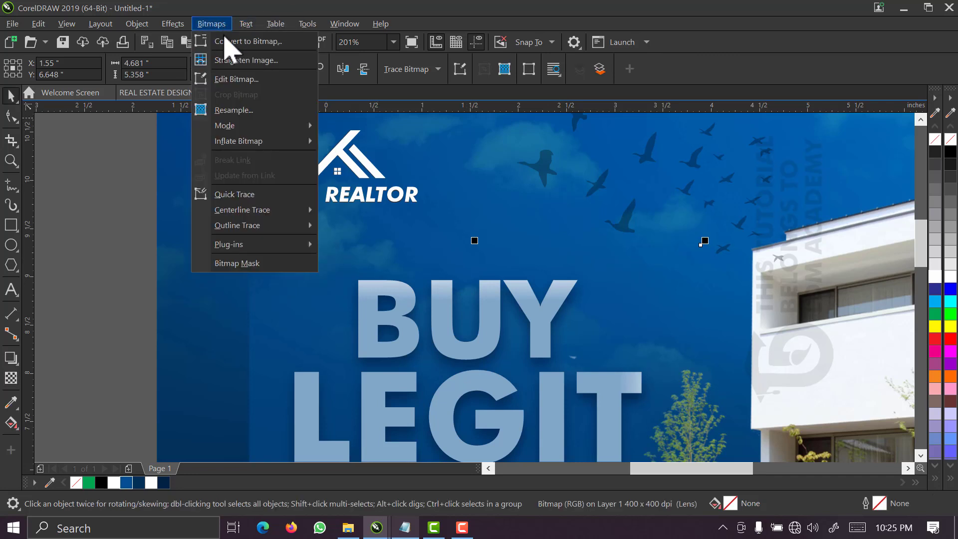
left_click(227, 45)
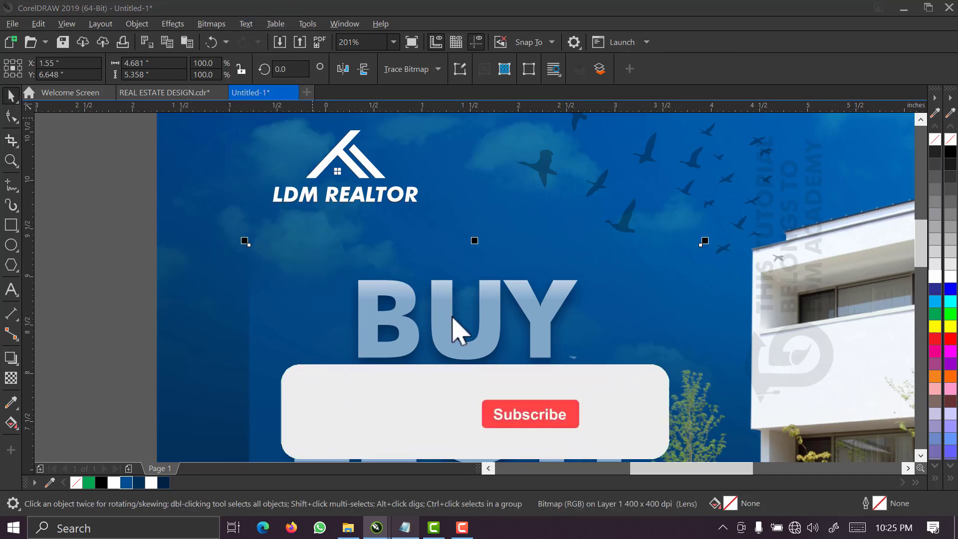
left_click(493, 344)
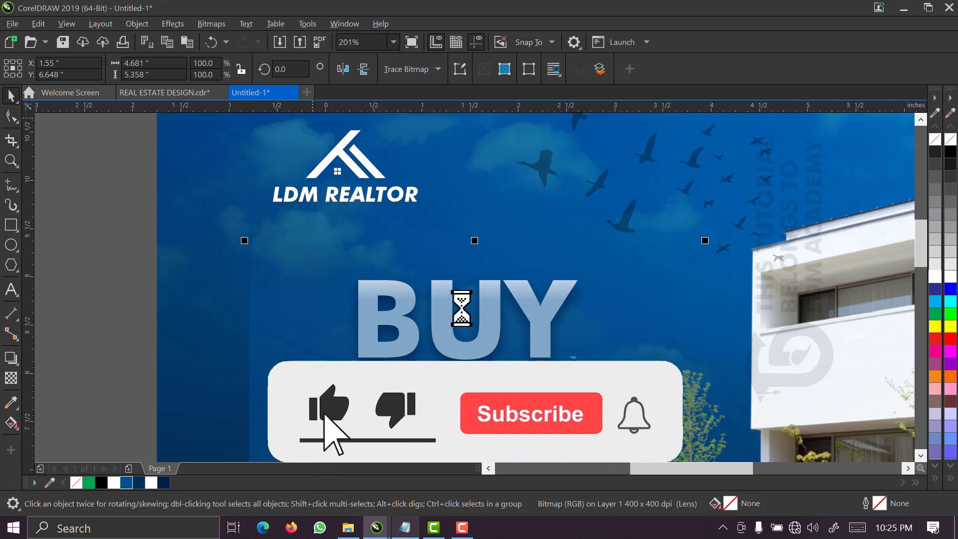
left_click_drag(475, 241, 475, 218)
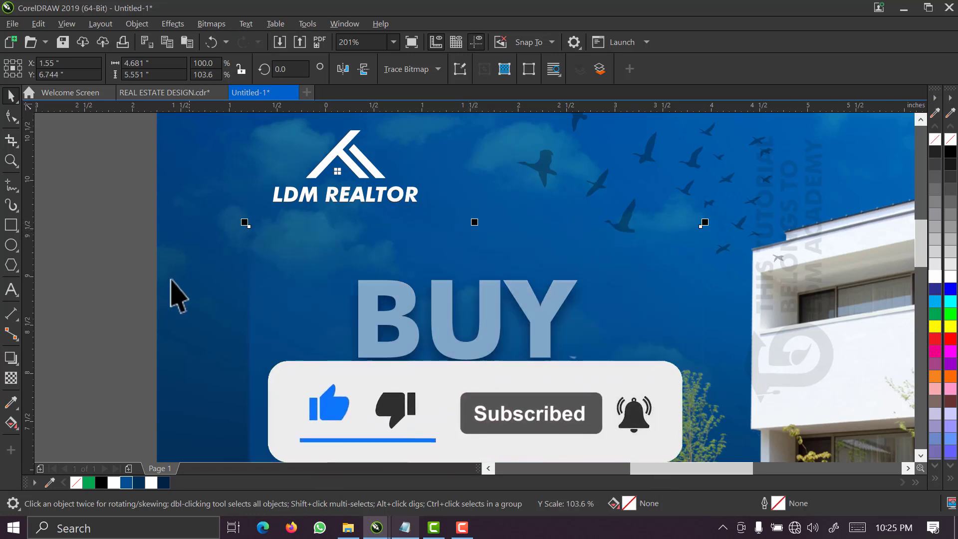
- Bring the white BUY LEGIT LAND WHILE YOU FLEX headline group to the front, above the blue overlay
key("Escape")
left_click(393, 42)
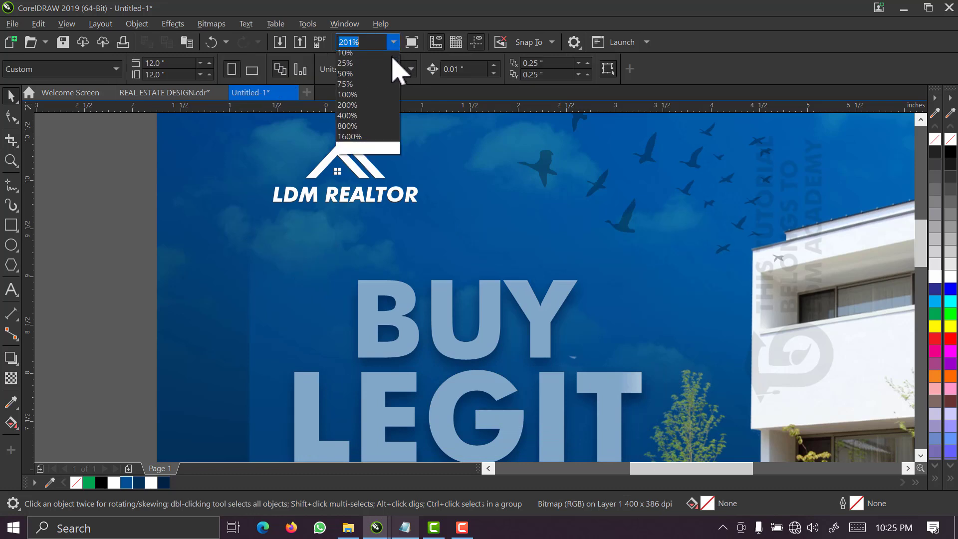
left_click(386, 67)
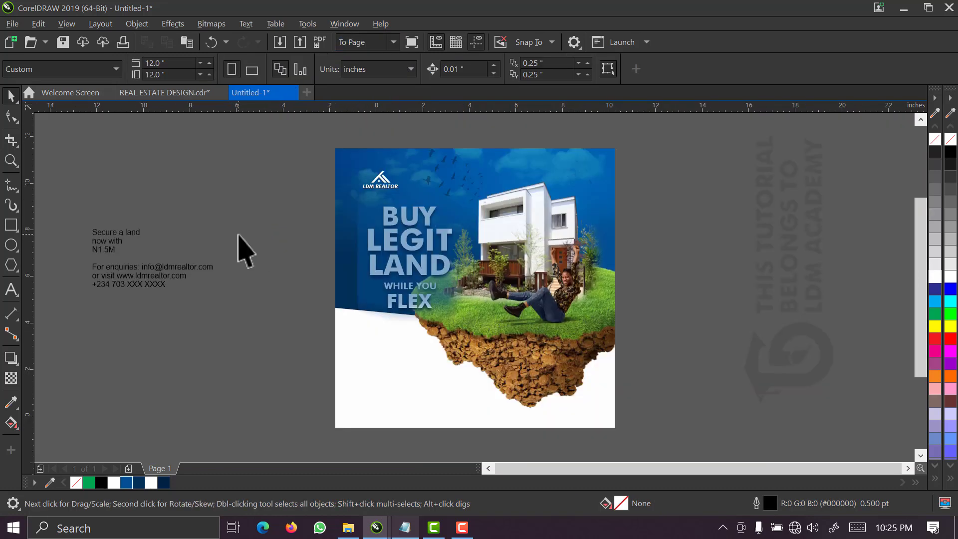
left_click_drag(272, 178, 496, 310)
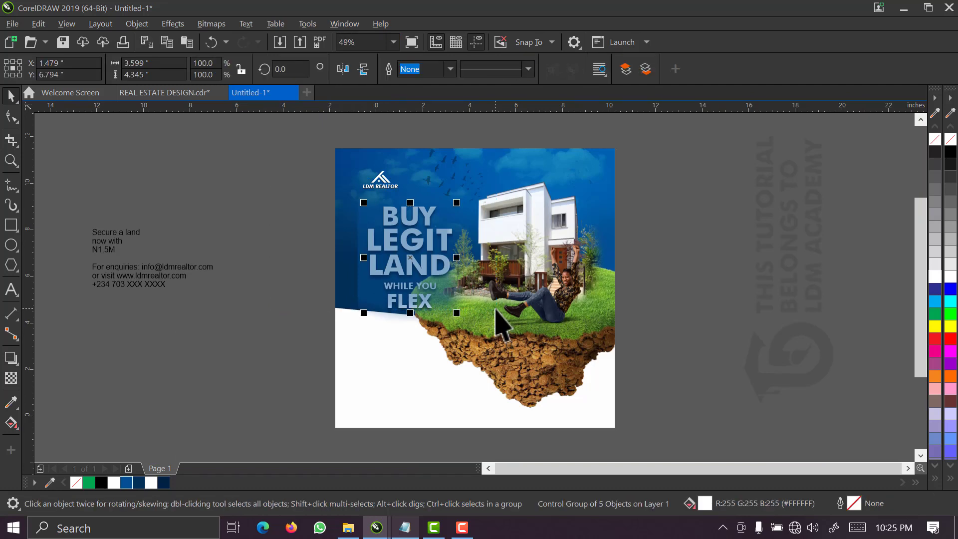
key("shift+Page_Up")
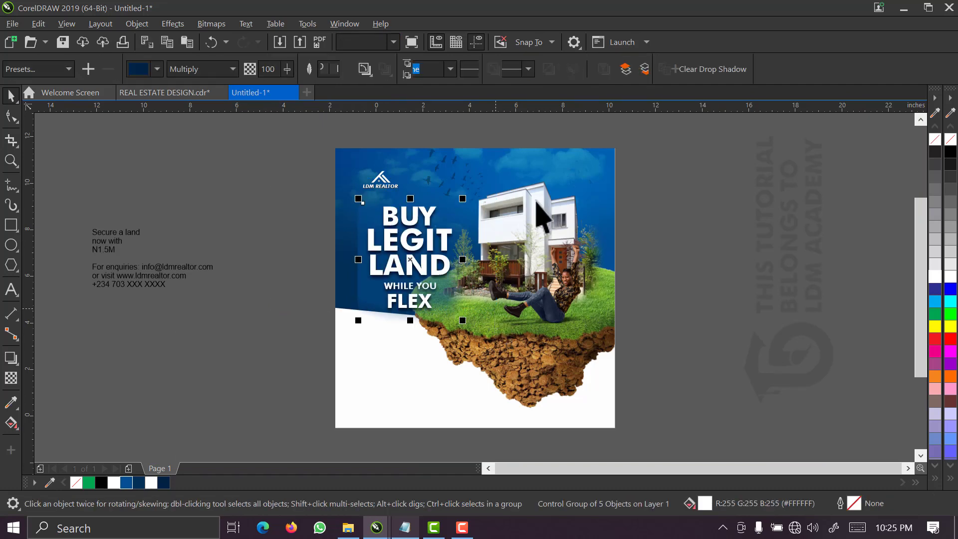
- Shrink the LDM Realtor logo to about 1.04 by 0.52 inches and place it higher in the flyer's upper-left area
key("z")
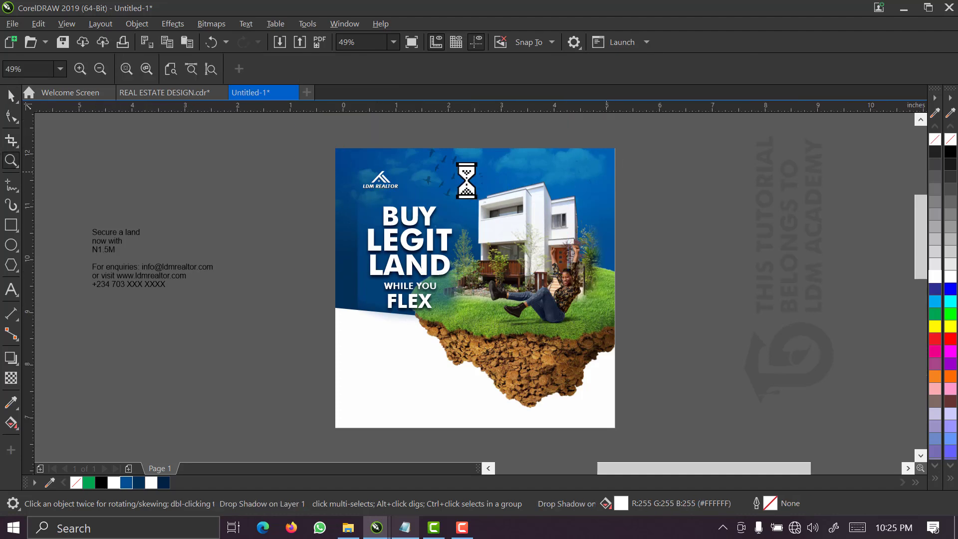
left_click(430, 192)
left_click_drag(226, 171, 355, 227)
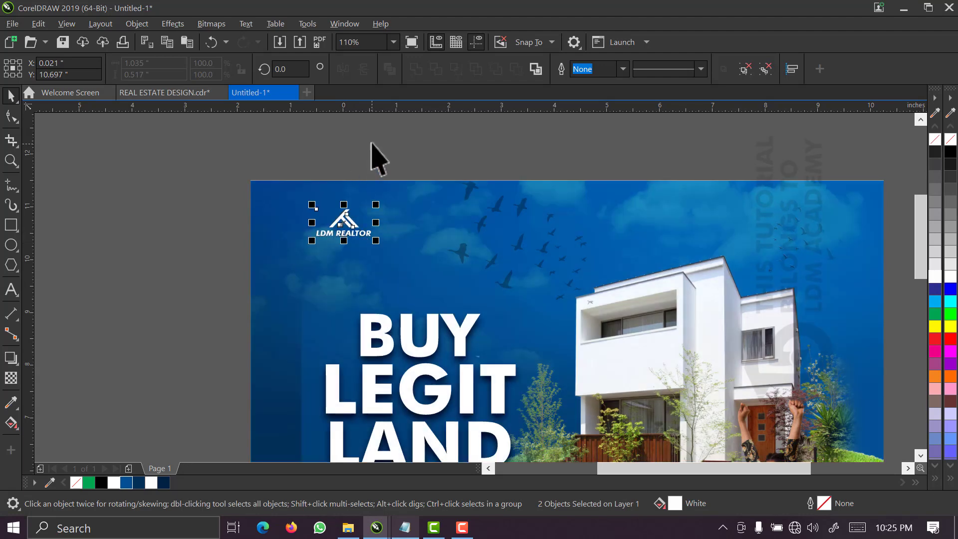
left_click(390, 43)
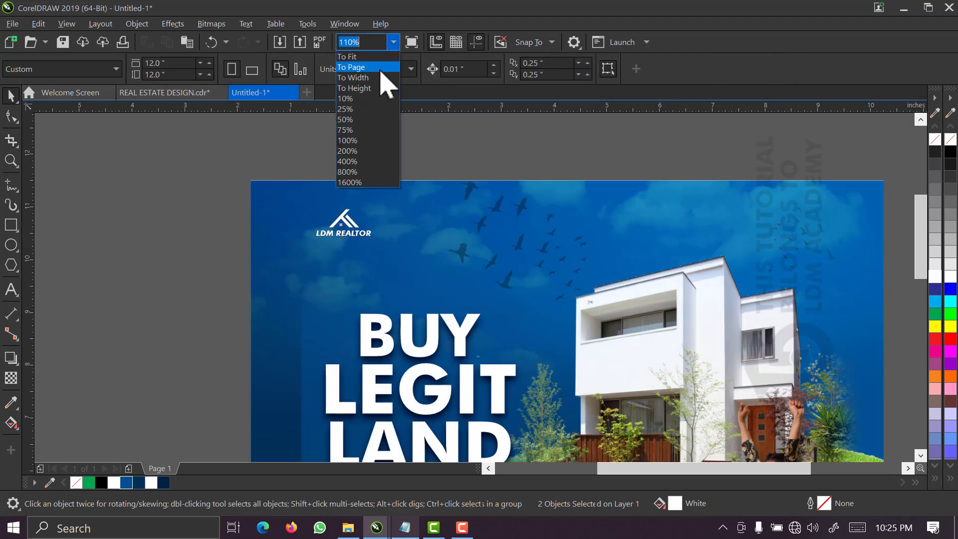
left_click(378, 68)
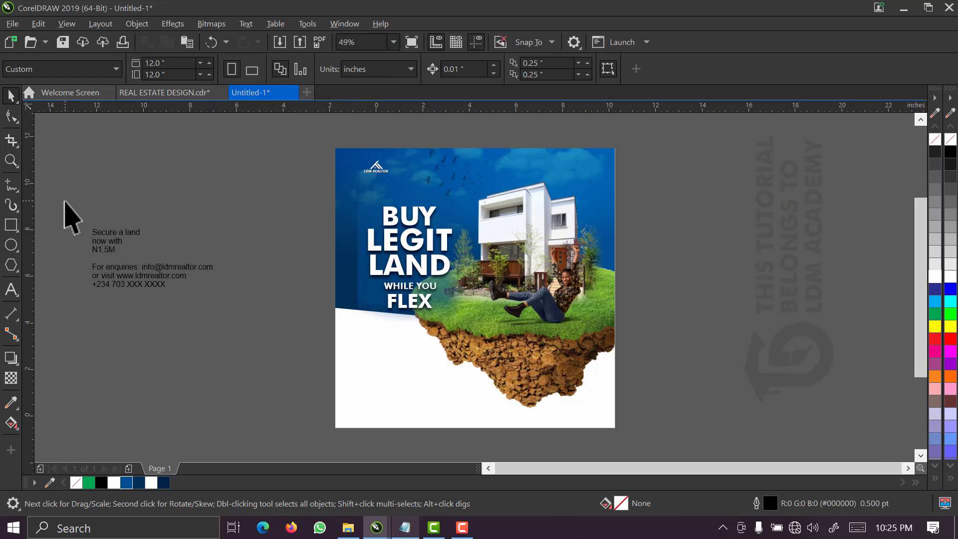
- Move the three text lines "Secure a land now with N1.5M" onto the white area below the headline
left_click_drag(65, 202, 376, 338)
key("z")
left_click_drag(321, 258, 578, 417)
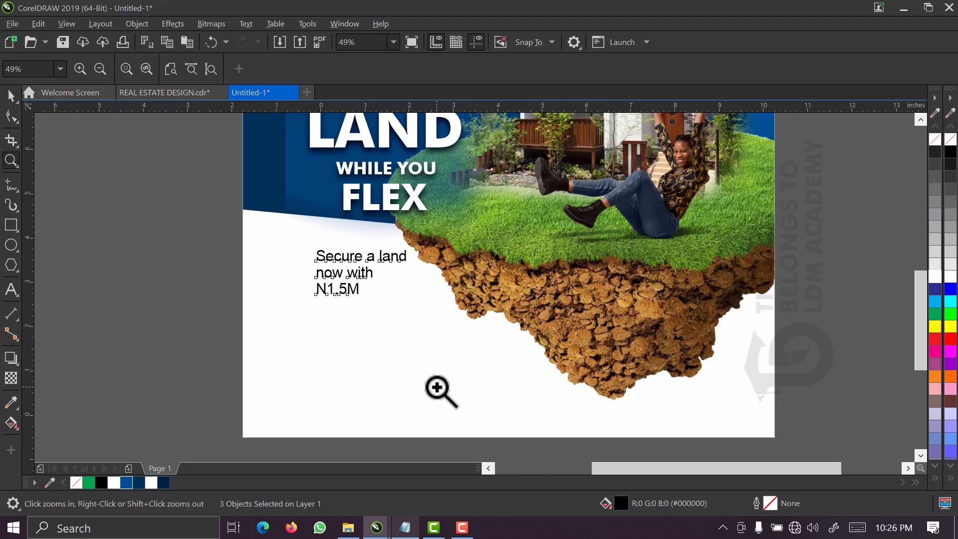
- Draw a rectangle about 3.0 by 1.17 inches on the white area directly below the N1.5M text
left_click(9, 225)
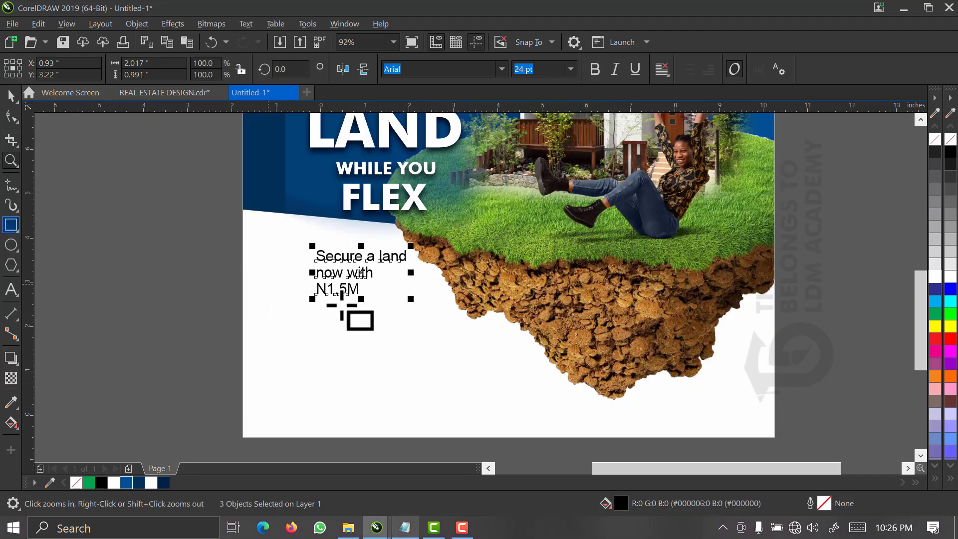
mouse_move(297, 316)
left_mouse_down()
mouse_move(315, 329)
mouse_move(409, 347)
mouse_move(429, 368)
left_mouse_up()
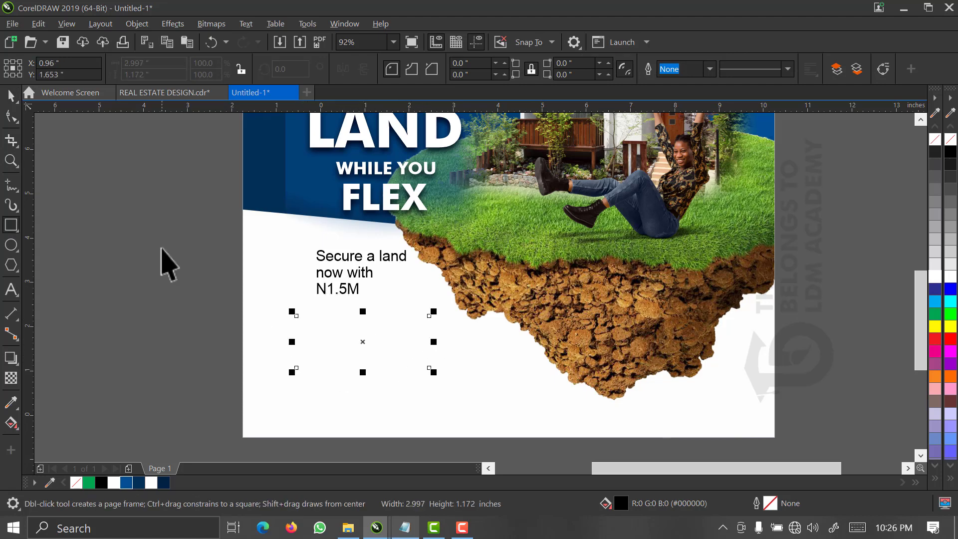
key("space")
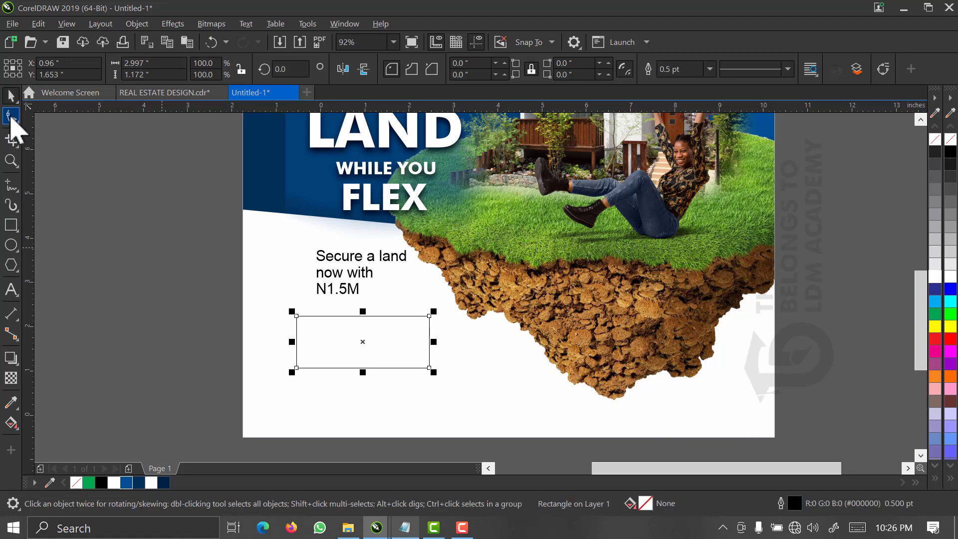
- Round all four corners of the rectangle below the N1.5M text to a radius of about 0.26 inches
left_click(11, 117)
key("F10")
left_click_drag(297, 316, 308, 316)
key("space")
key("z")
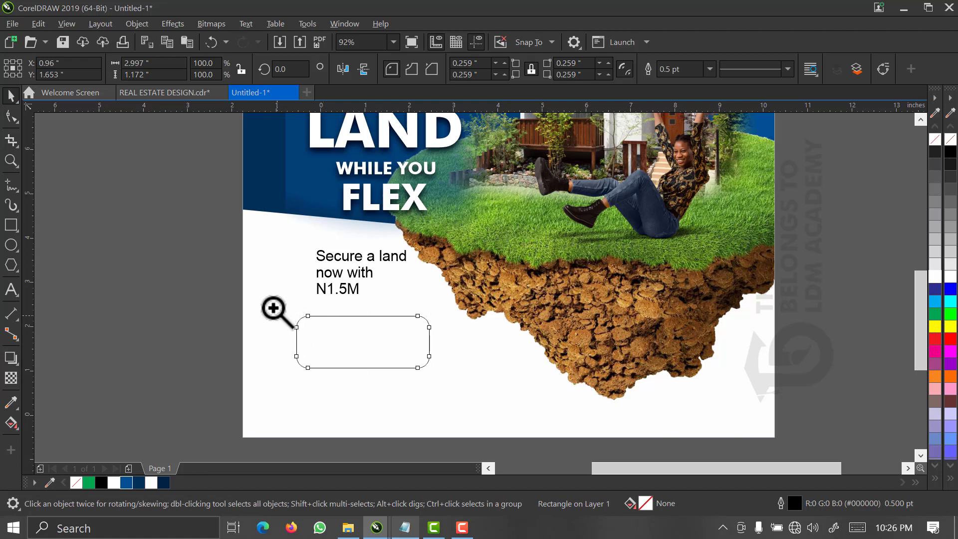
mouse_move(269, 279)
left_mouse_down()
mouse_move(489, 394)
mouse_move(482, 392)
left_mouse_up()
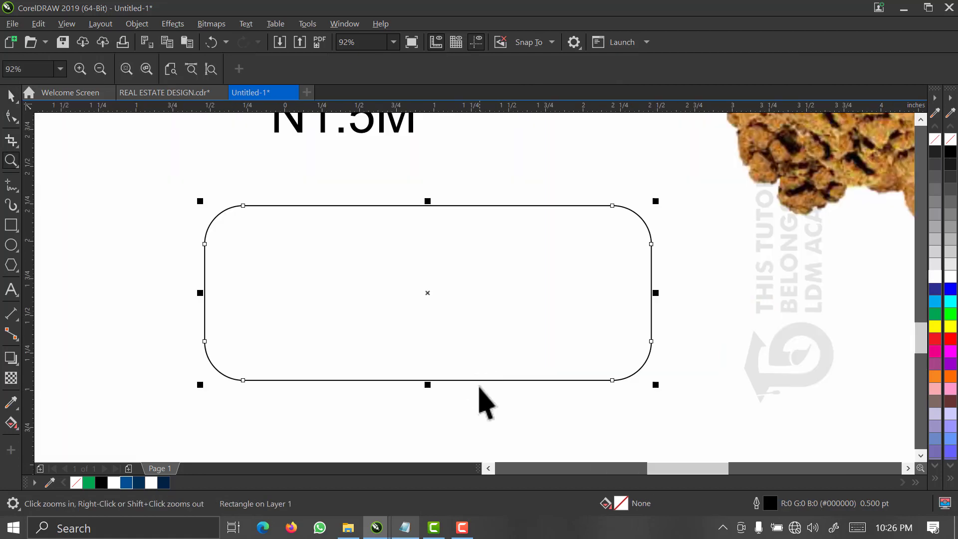
key("space")
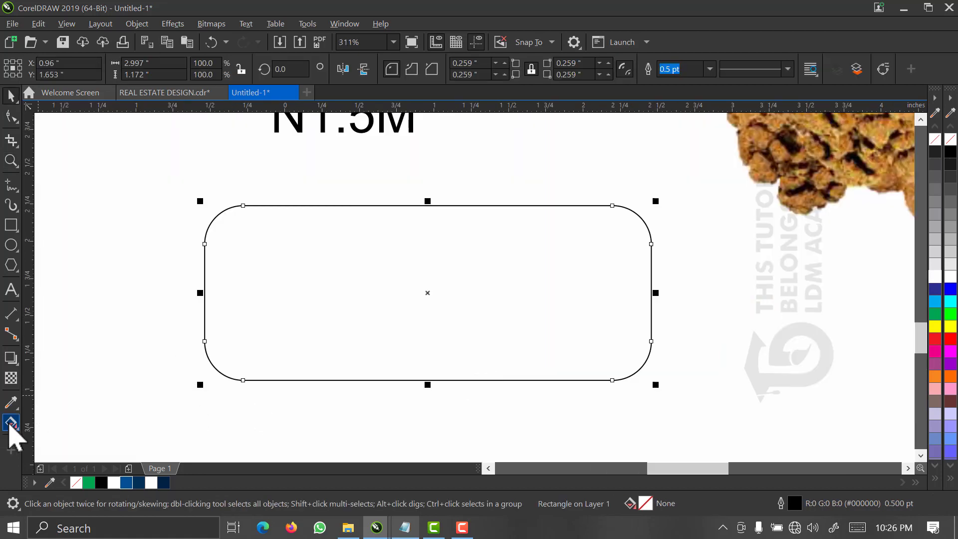
- Fill the rounded rectangle with a linear gradient from dark navy at its right to medium blue at its left, with the transition near the middle
left_click(10, 425)
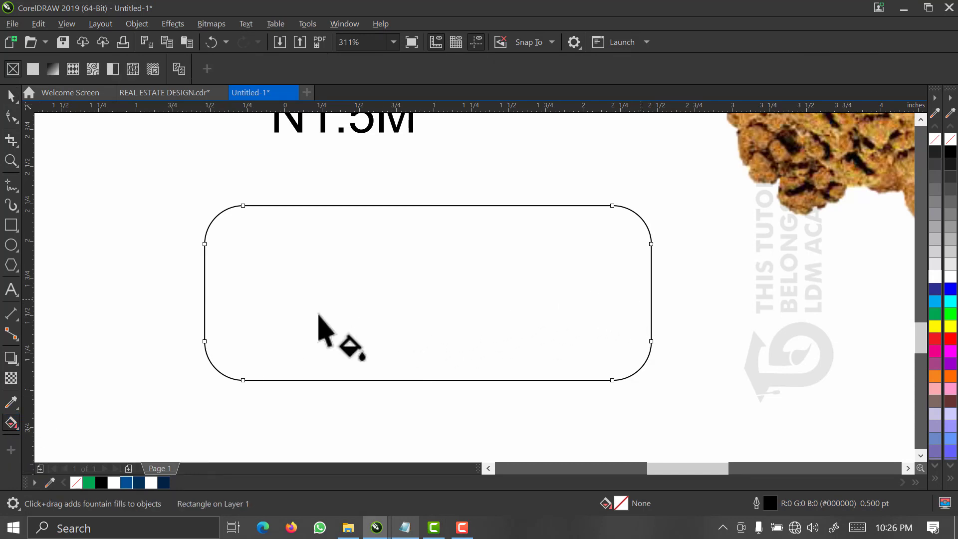
left_click_drag(641, 300, 333, 284)
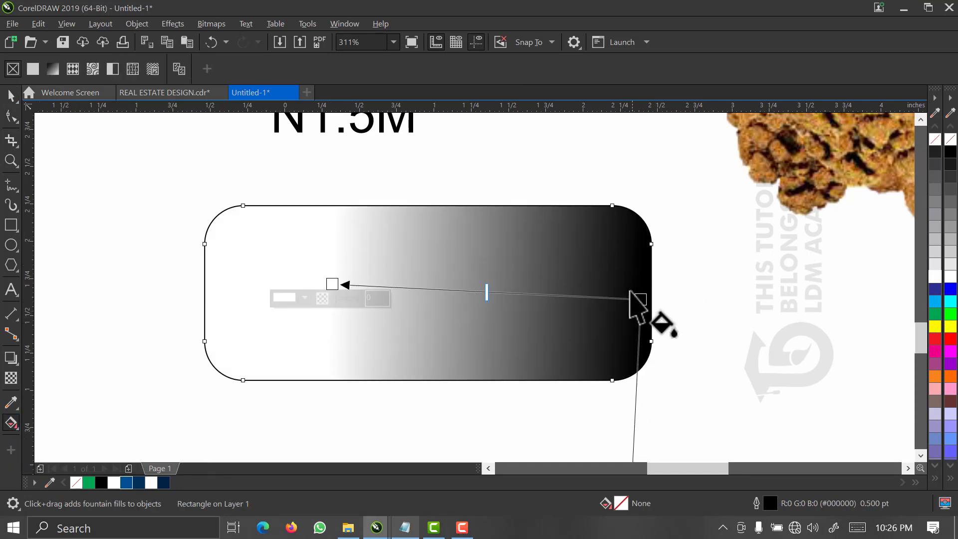
left_click(642, 299)
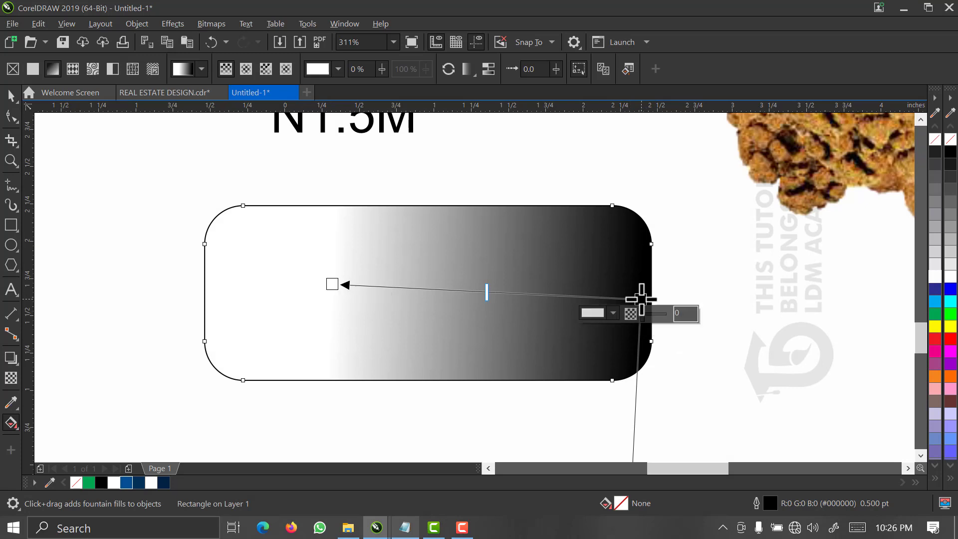
left_click(143, 483)
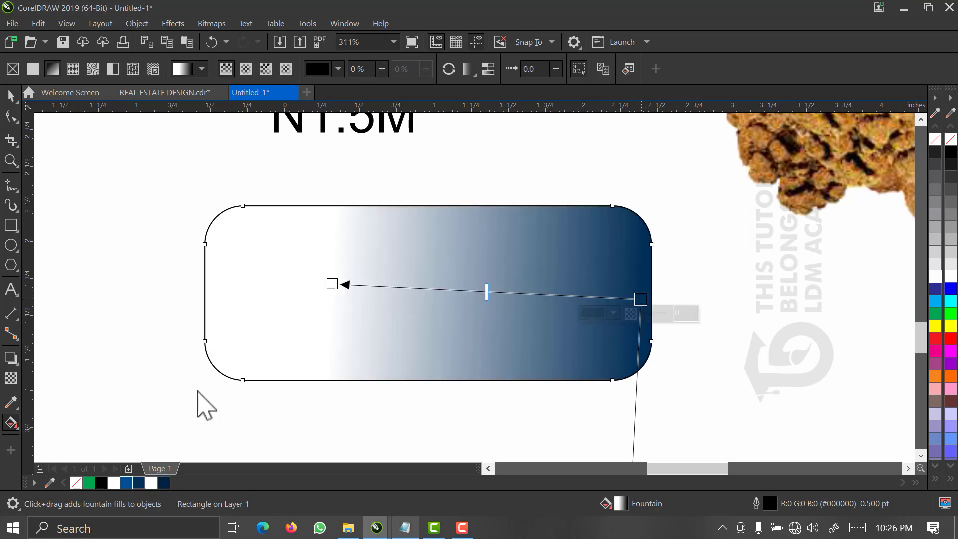
left_click(332, 284)
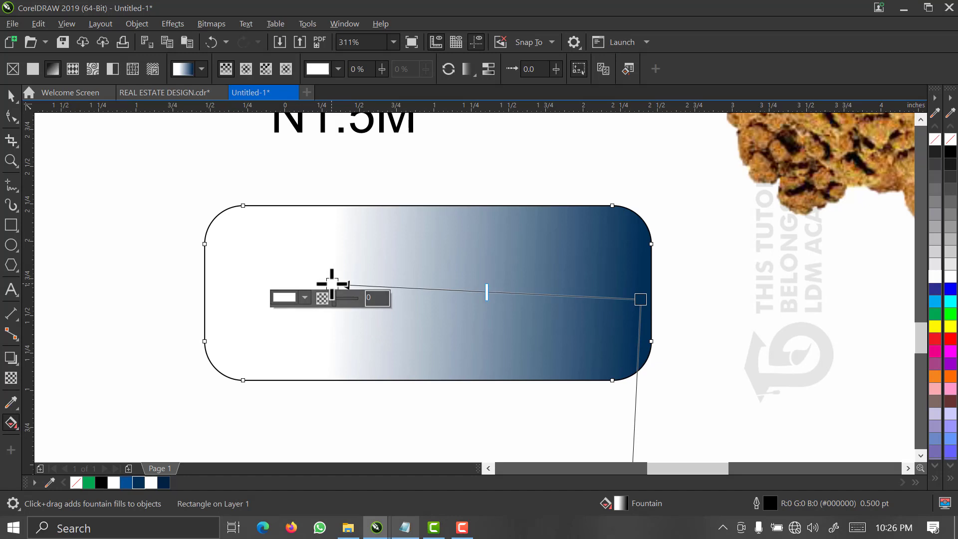
left_click(128, 483)
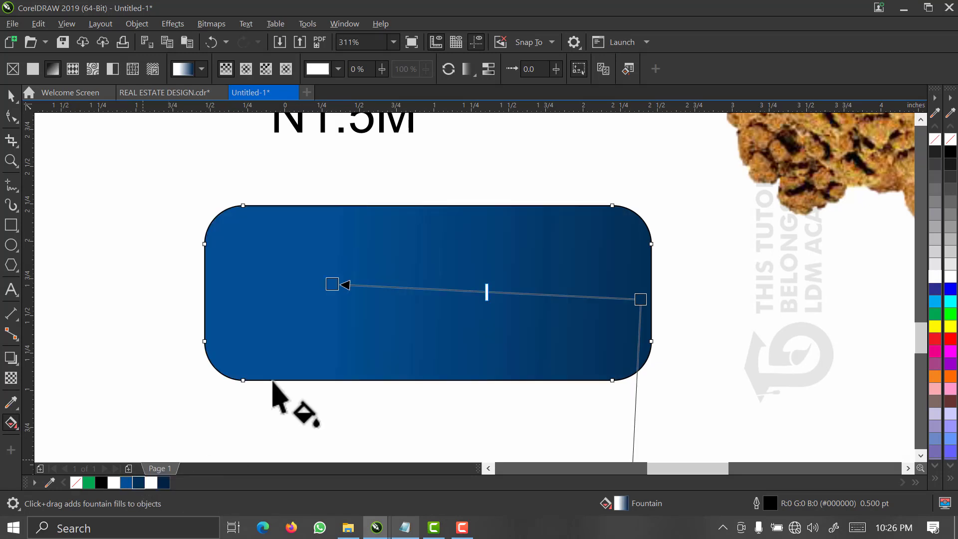
left_click_drag(578, 298, 535, 294)
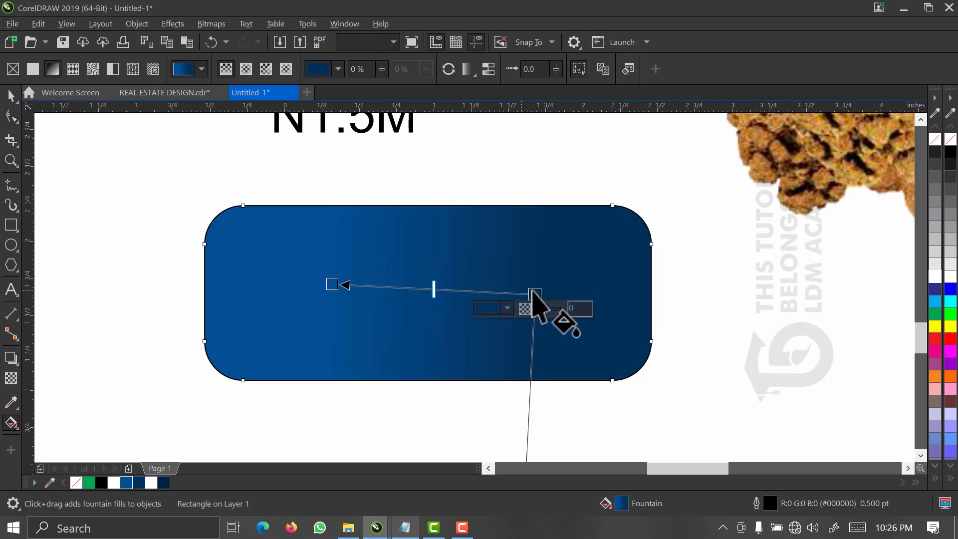
left_click_drag(535, 294, 477, 292)
- Remove the rounded rectangle's outline and stretch its height evenly about its centre to about 1.35 inches
key("space")
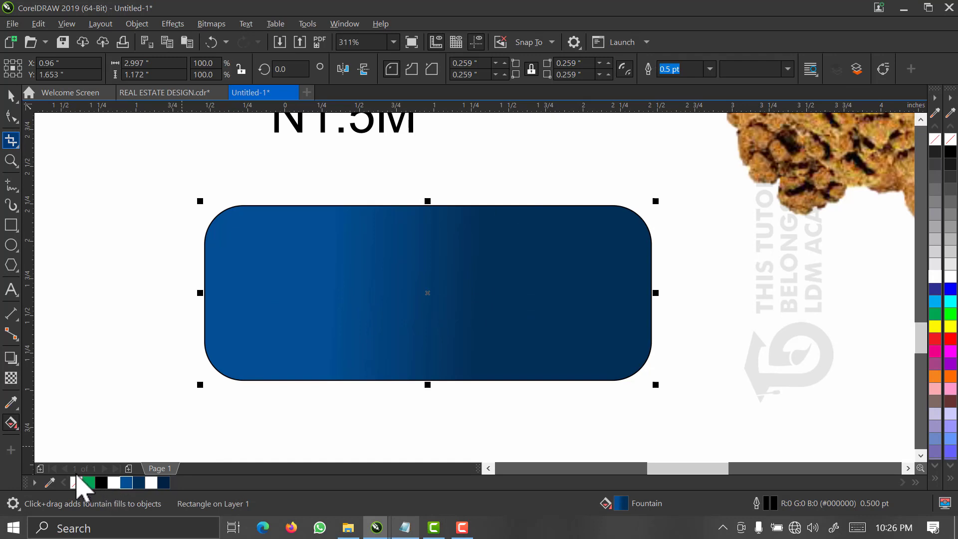
scroll(304, 250, "down", 1)
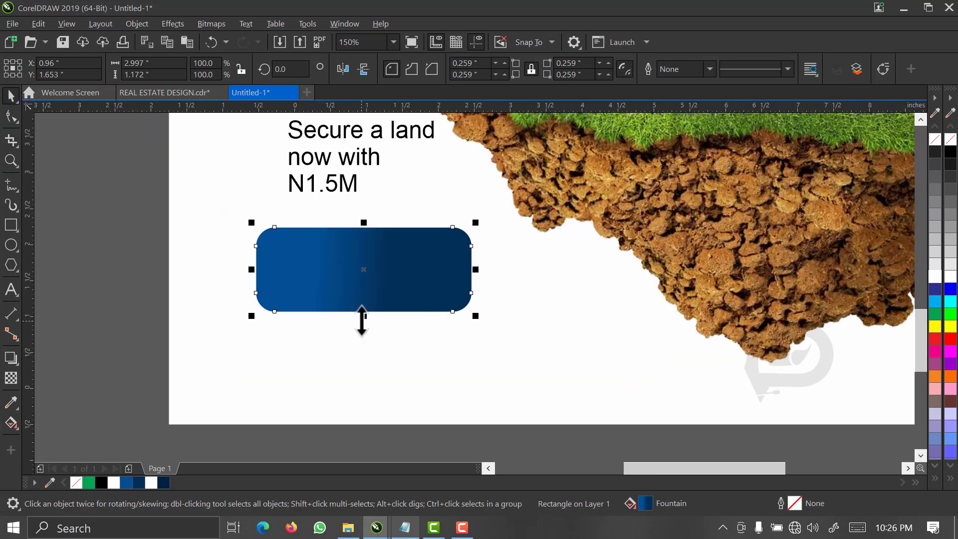
left_click_drag(363, 322, 362, 324)
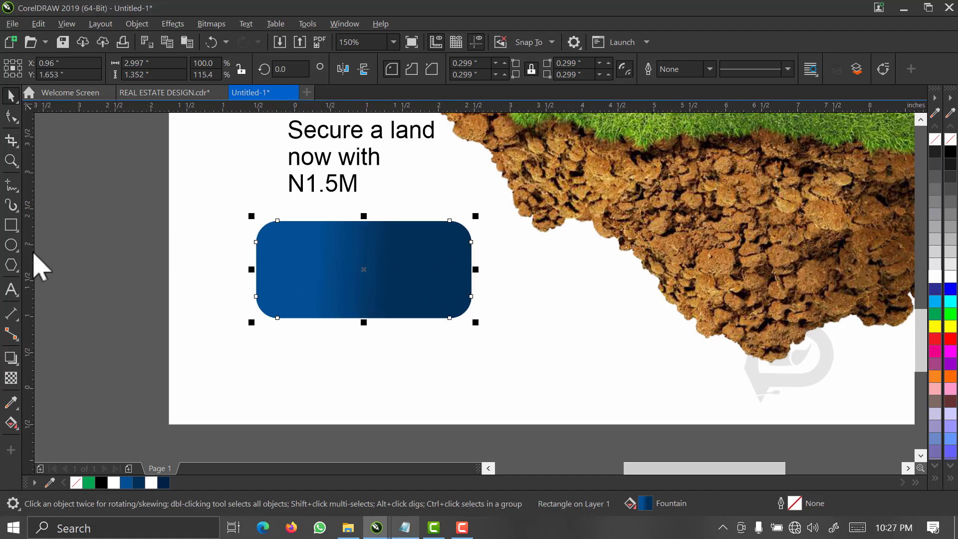
- Add a one-step outside contour of about 0.127 inches around the blue rounded rectangle
left_click(17, 366)
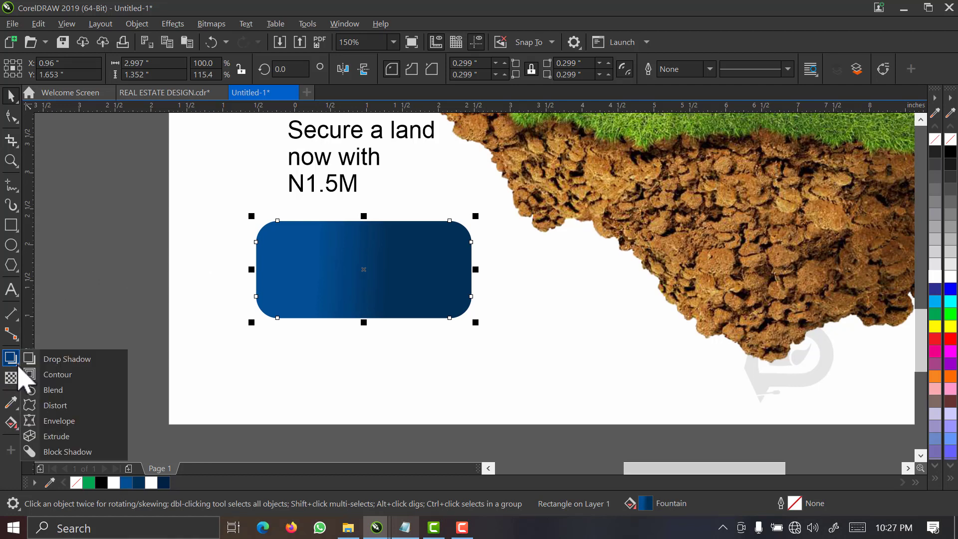
left_click(49, 376)
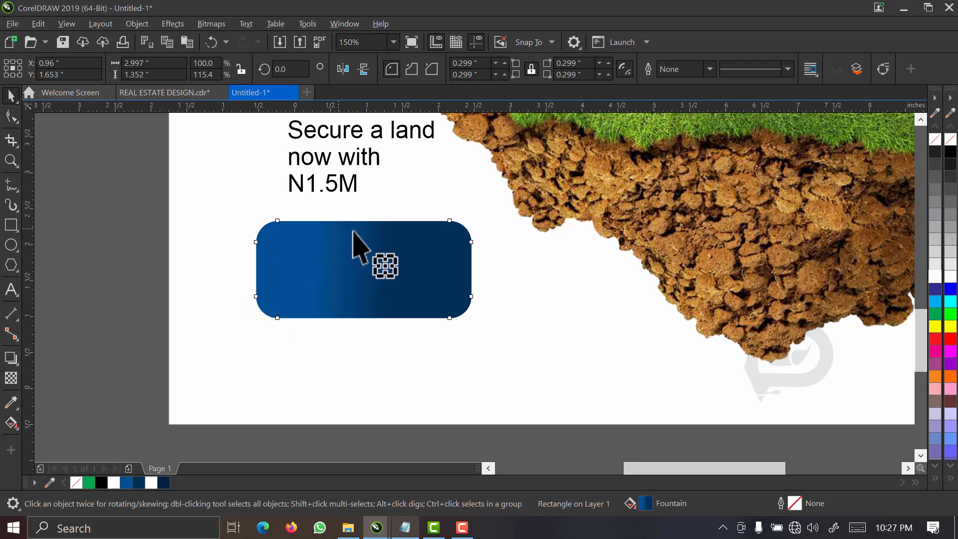
left_click_drag(352, 231, 358, 212)
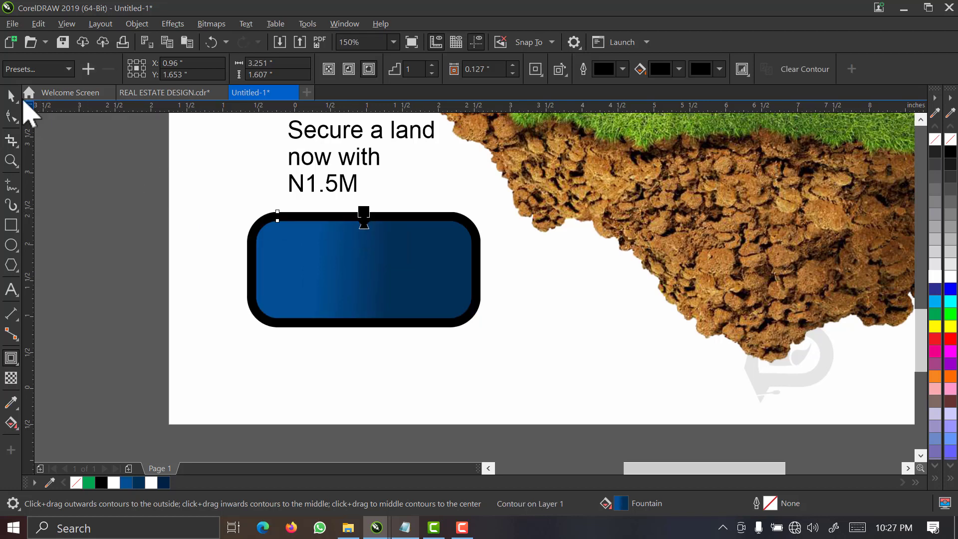
- Separate the contour from the blue box as its own shape and fill it white, keeping it centred behind the box
left_click(11, 98)
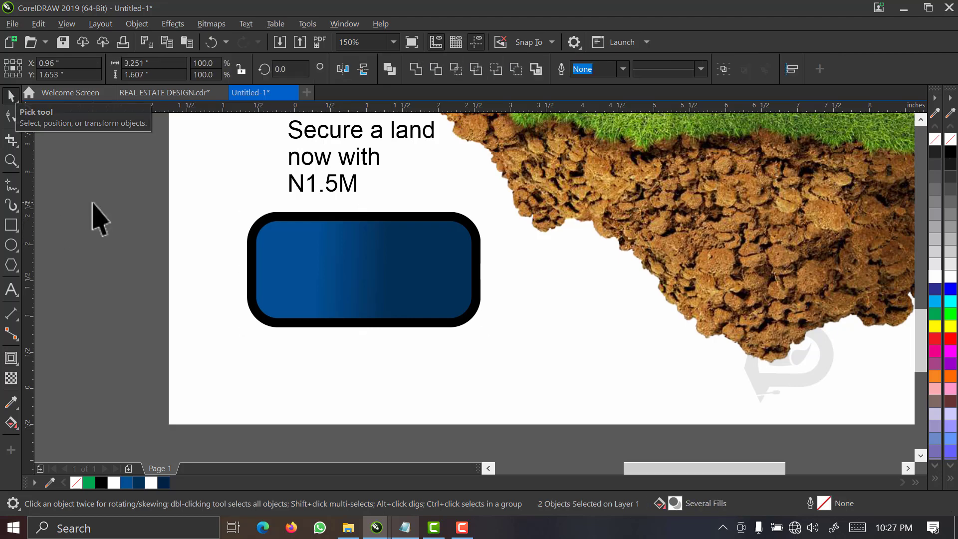
left_click(370, 212)
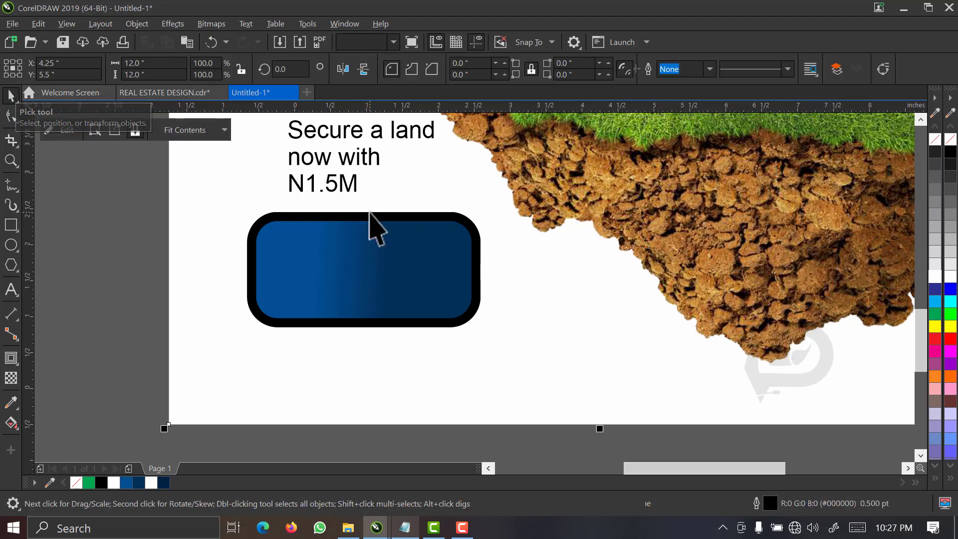
left_click_drag(370, 213, 437, 208)
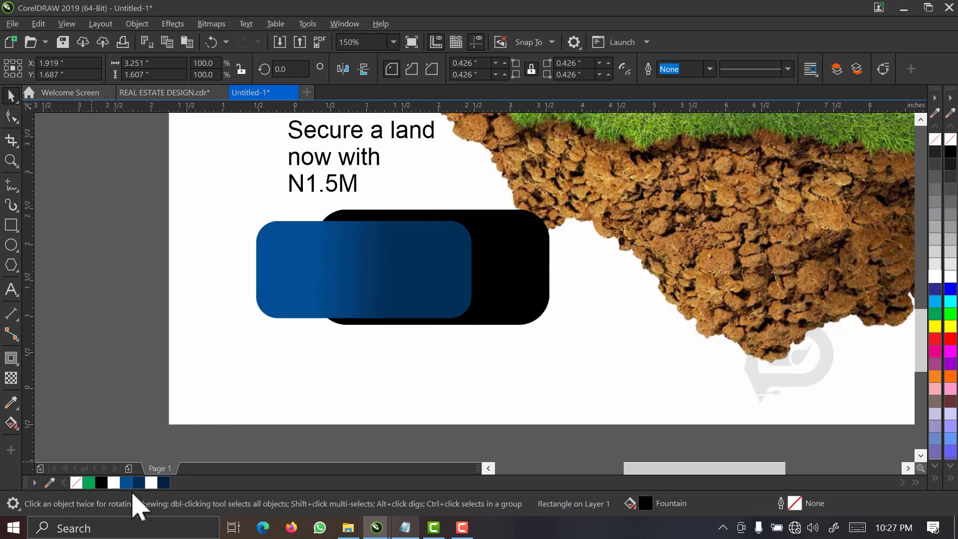
key("ctrl+z")
left_click(114, 483)
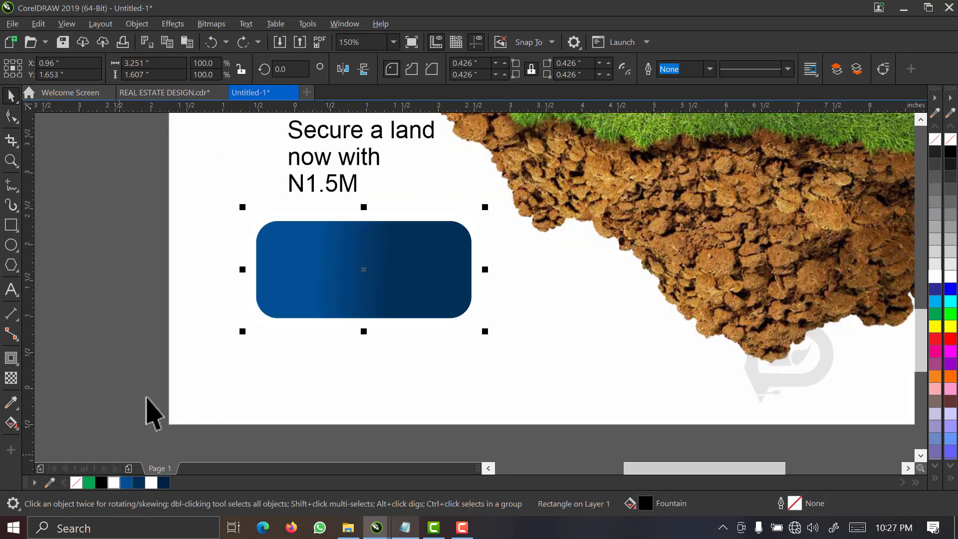
- Apply a uniform transparency of 70 to the white shape behind the blue box
left_click(256, 221)
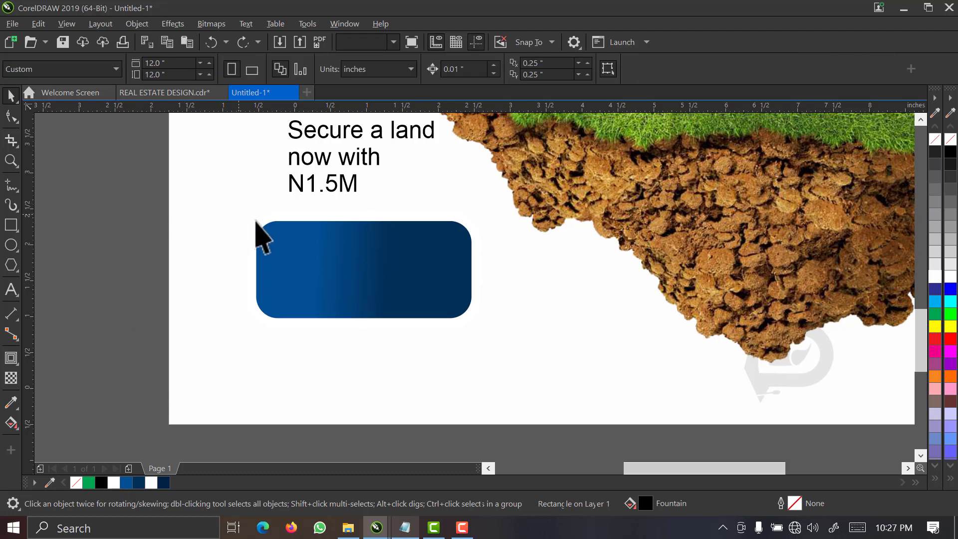
left_click(11, 381)
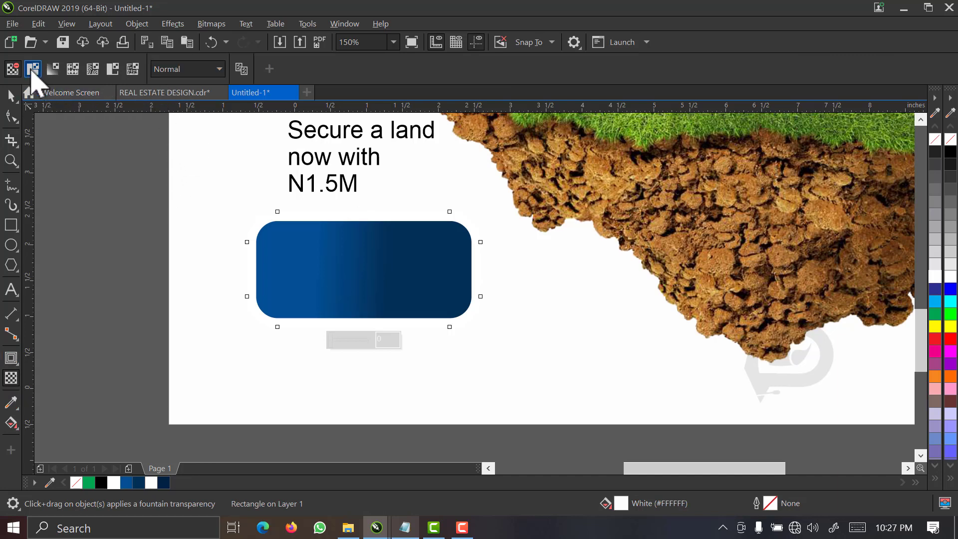
left_click(32, 70)
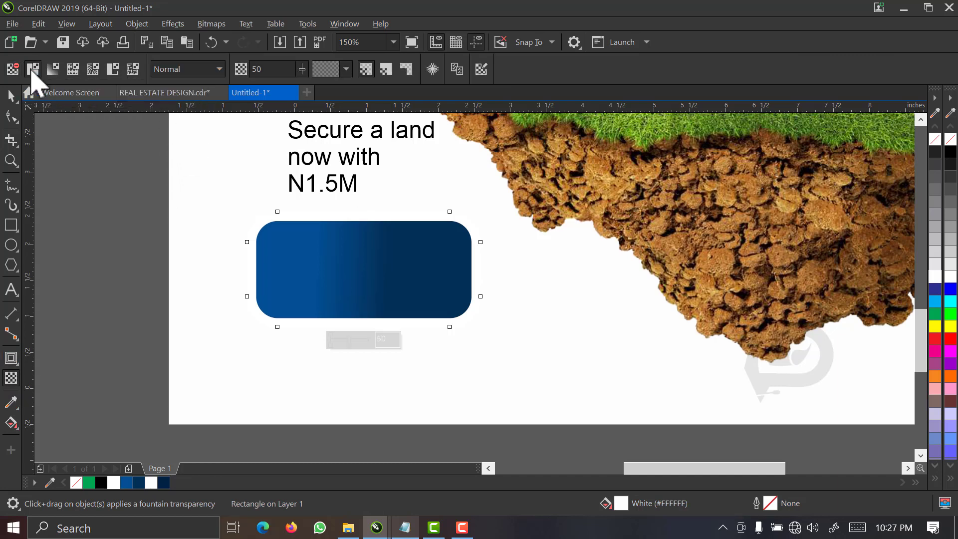
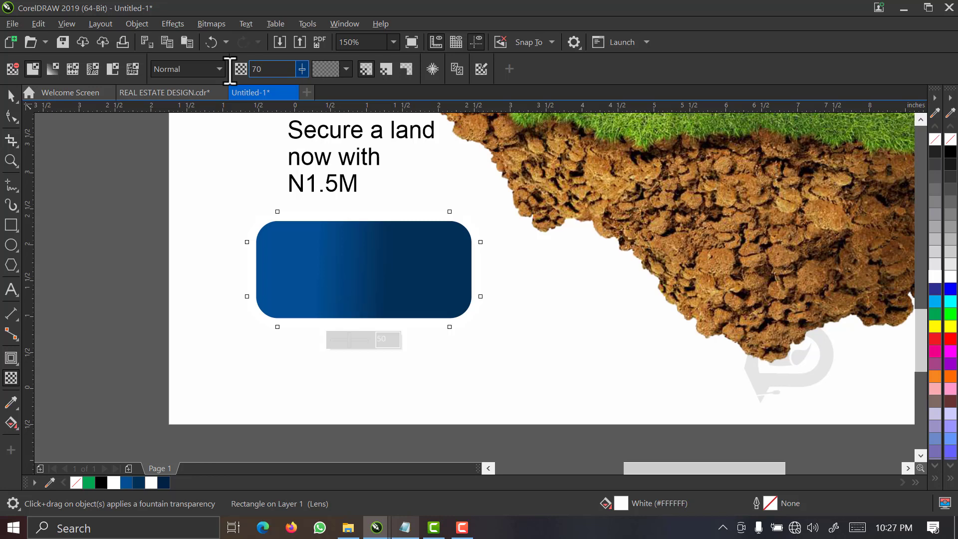
key("Return")
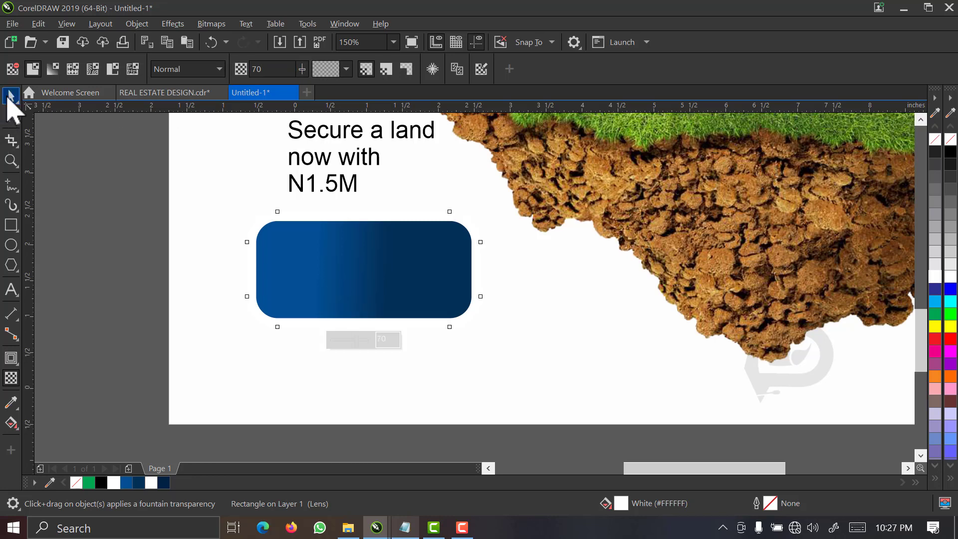
- Move the lines "Secure a land" and "now with" onto the upper part of the blue box and colour them white
left_click(7, 96)
left_click(327, 152)
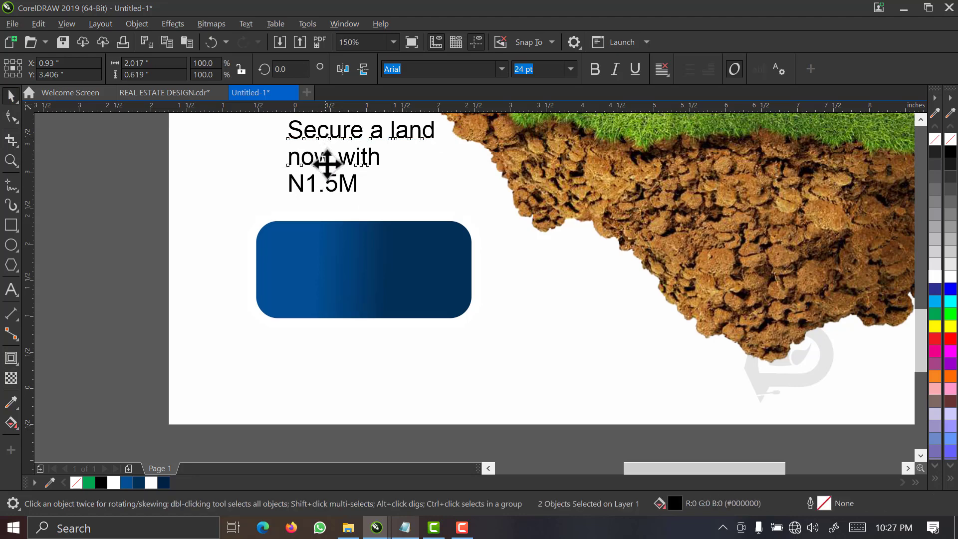
left_click_drag(325, 161, 333, 268)
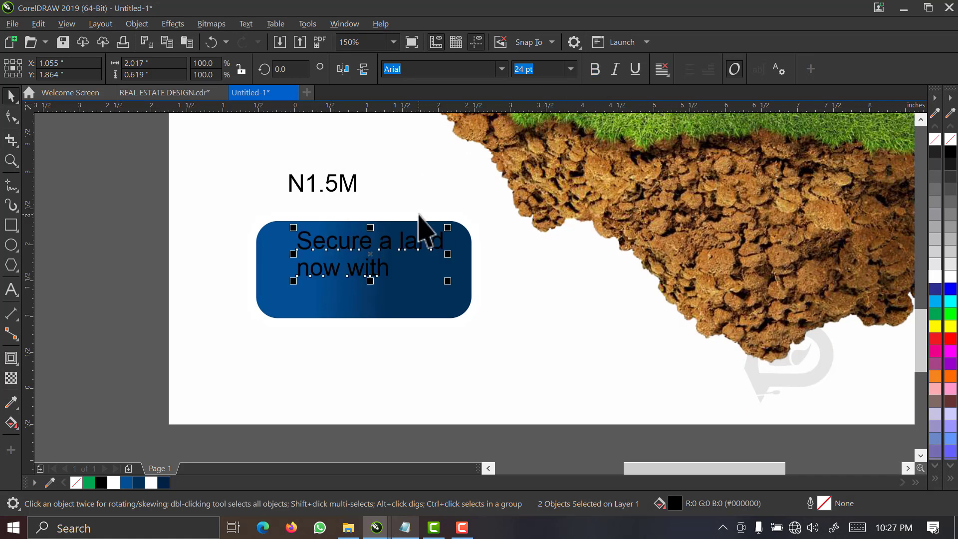
left_click(113, 482)
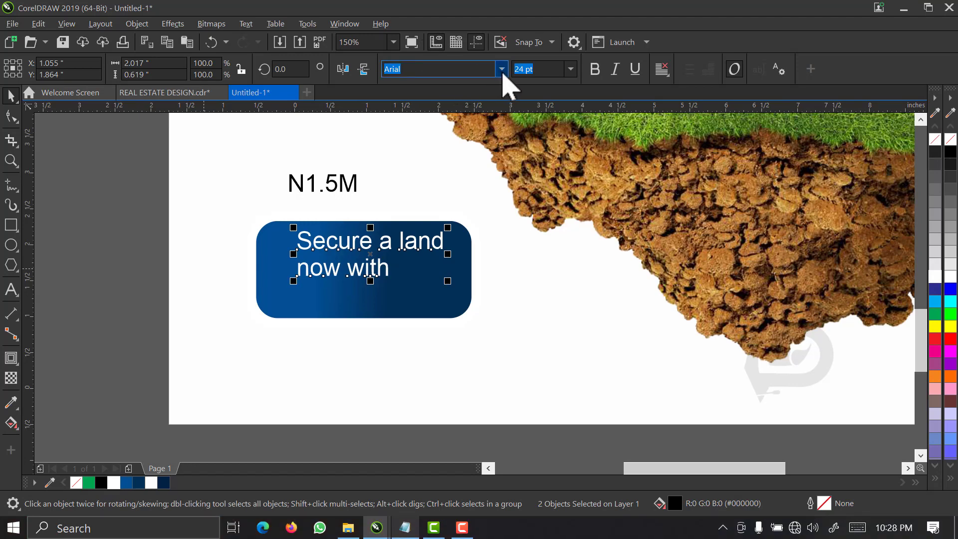
- Set the font of "Secure a land" and "now with" to Futura Md BT (Medium, Normal-Italic)
left_click(503, 70)
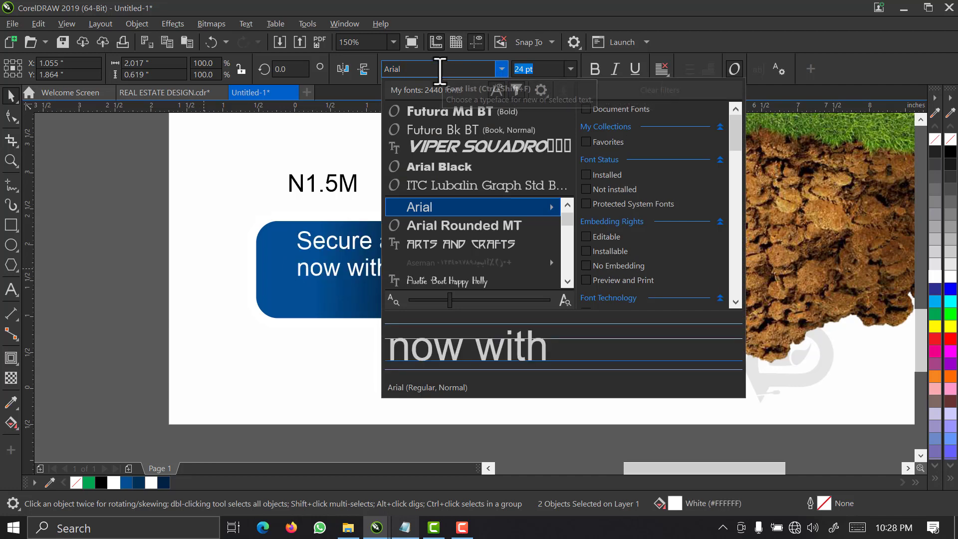
type("utura")
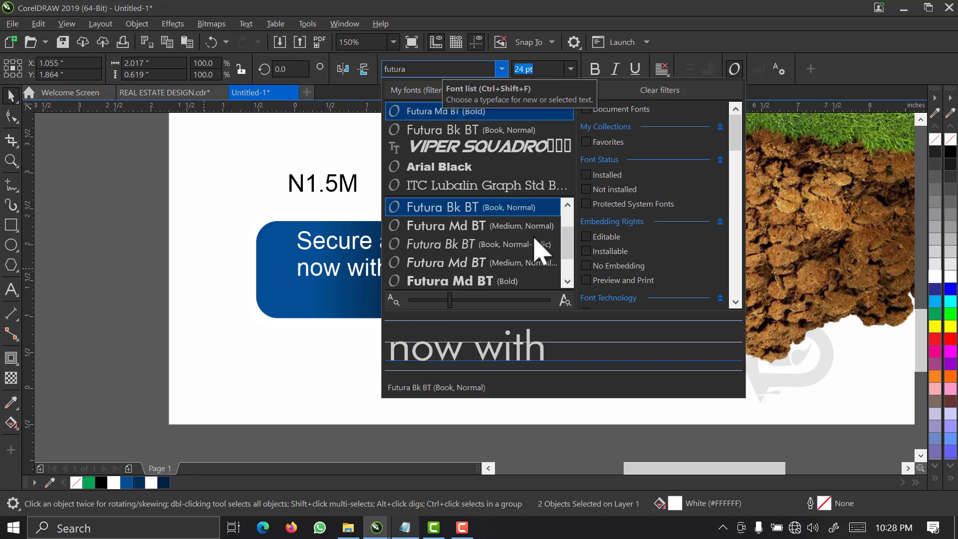
left_click(487, 262)
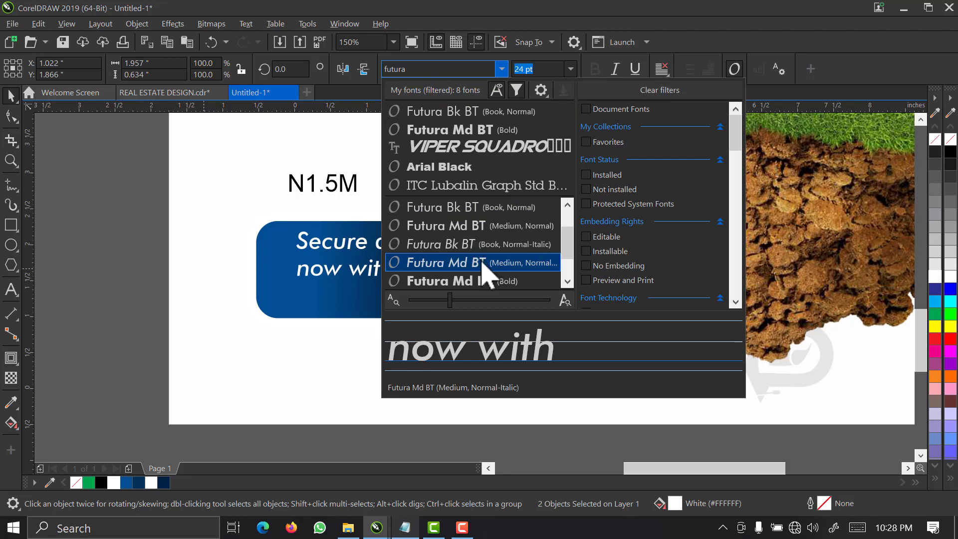
left_click(482, 262)
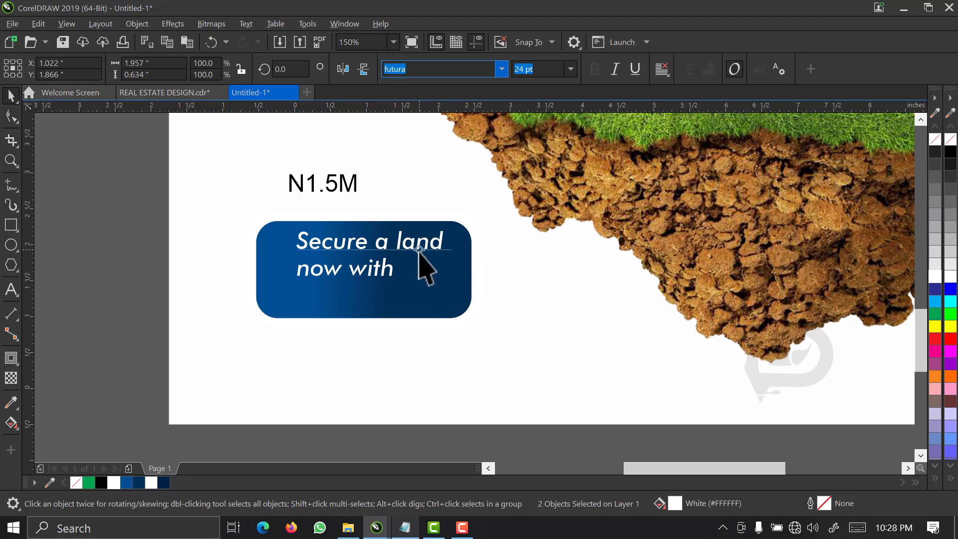
- Shift "now with" closer and more centred beneath "Secure a land", and make both lines bold without italics
left_click(355, 268)
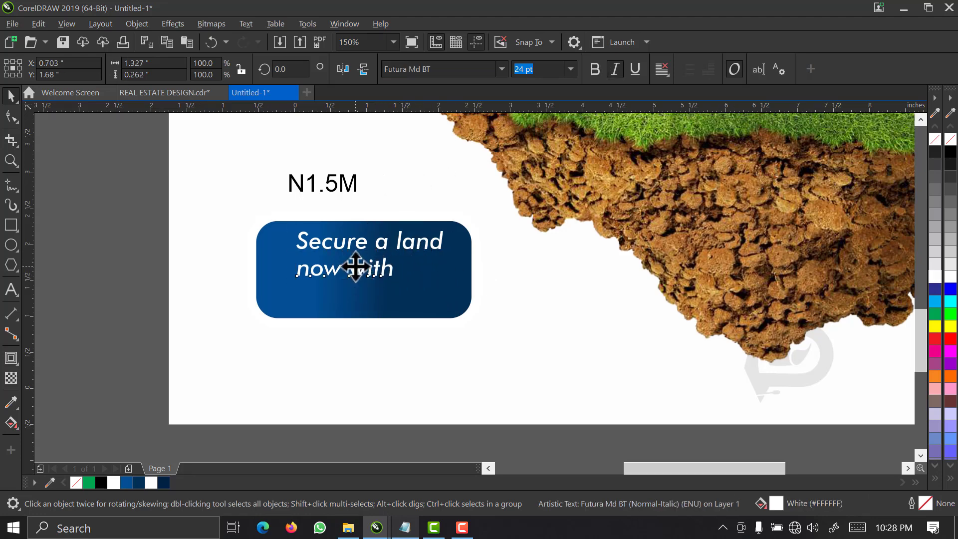
left_click_drag(355, 267, 372, 259)
left_click_drag(142, 211, 484, 336)
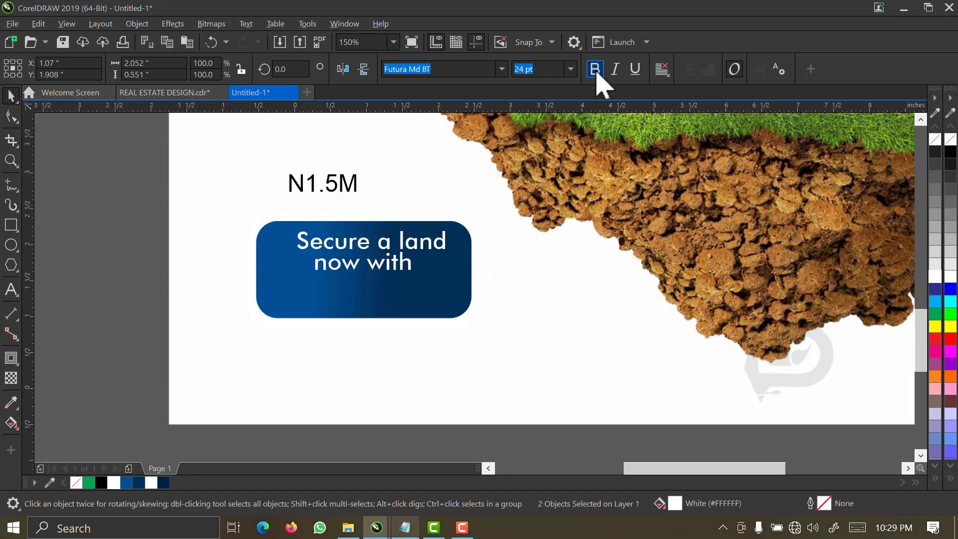
left_click(595, 70)
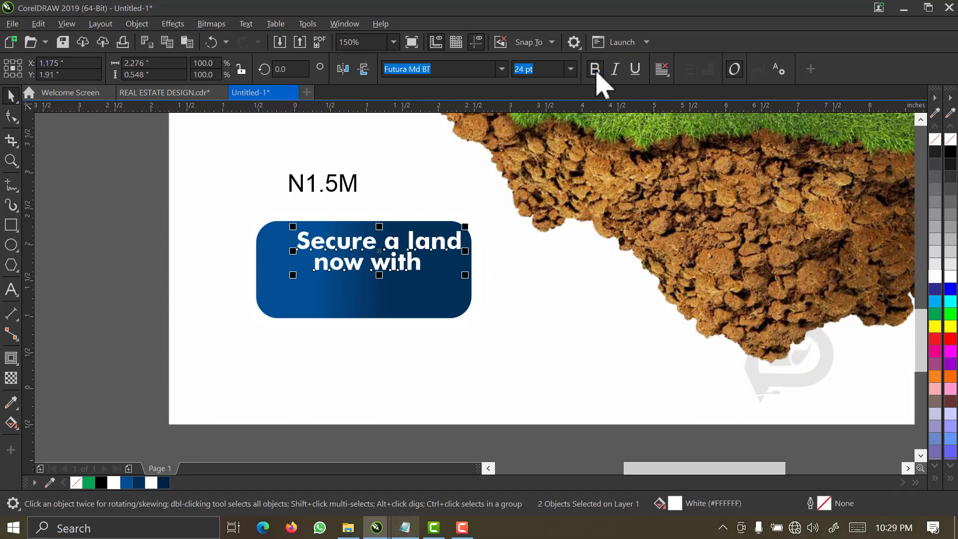
- Lower "now with" slightly in the blue box to widen its spacing from "Secure a land"
left_click(414, 290)
scroll(408, 262, "up", 2)
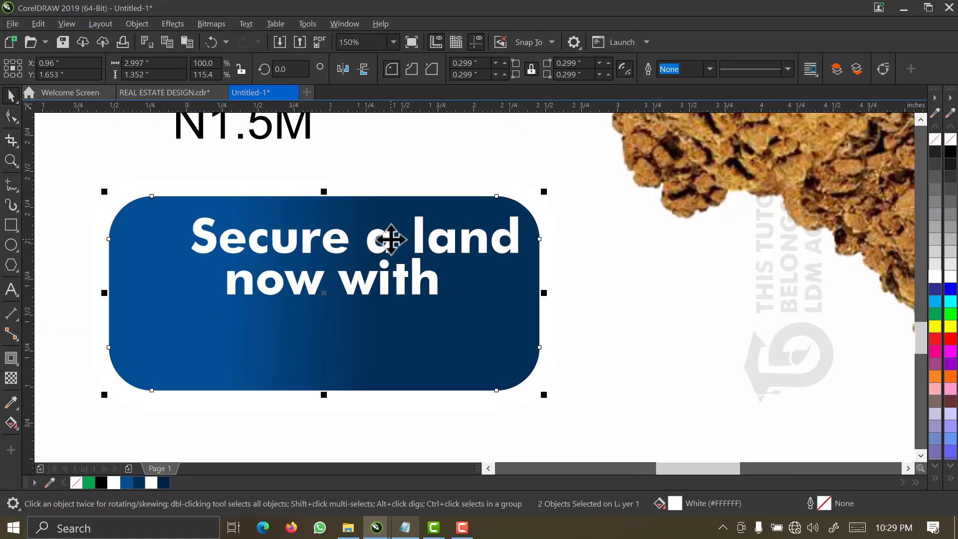
left_click(392, 294)
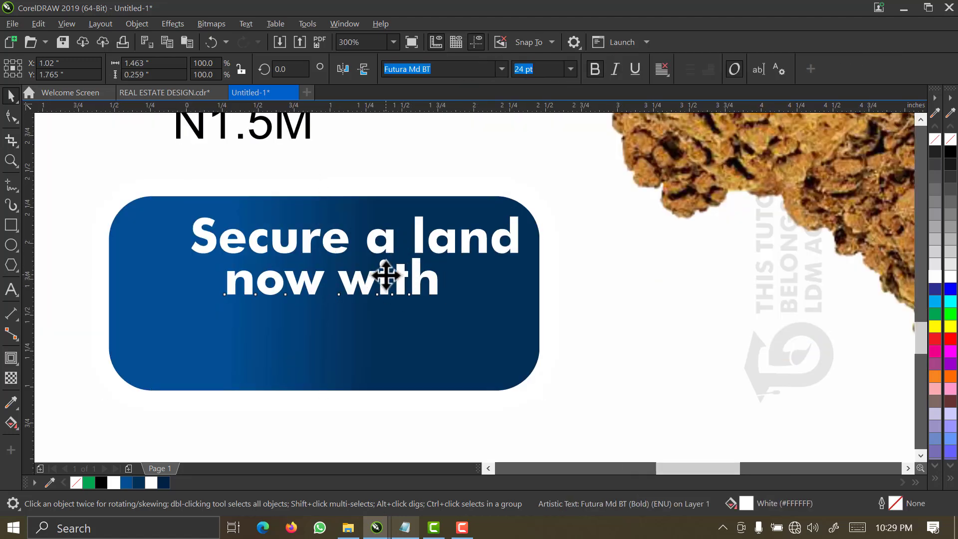
left_click_drag(385, 274, 385, 283)
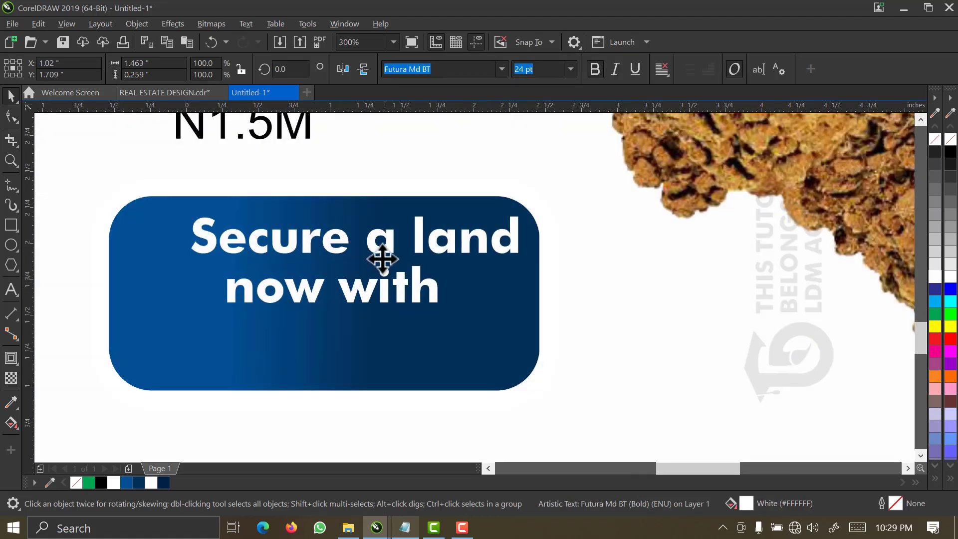
- Centre "now with" beneath "Secure a land", and place "N1.5M" in white below both lines in the blue box
left_click(387, 257, "shift")
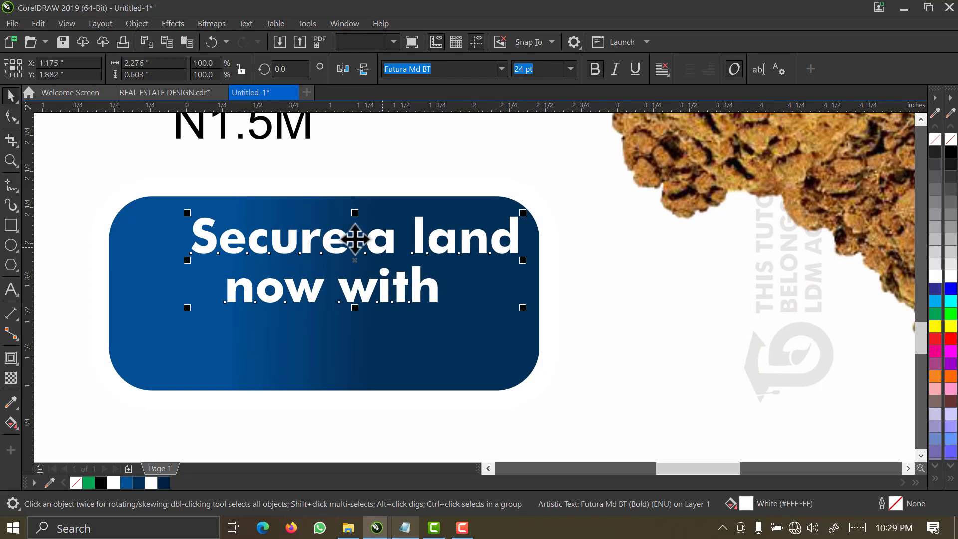
key("c")
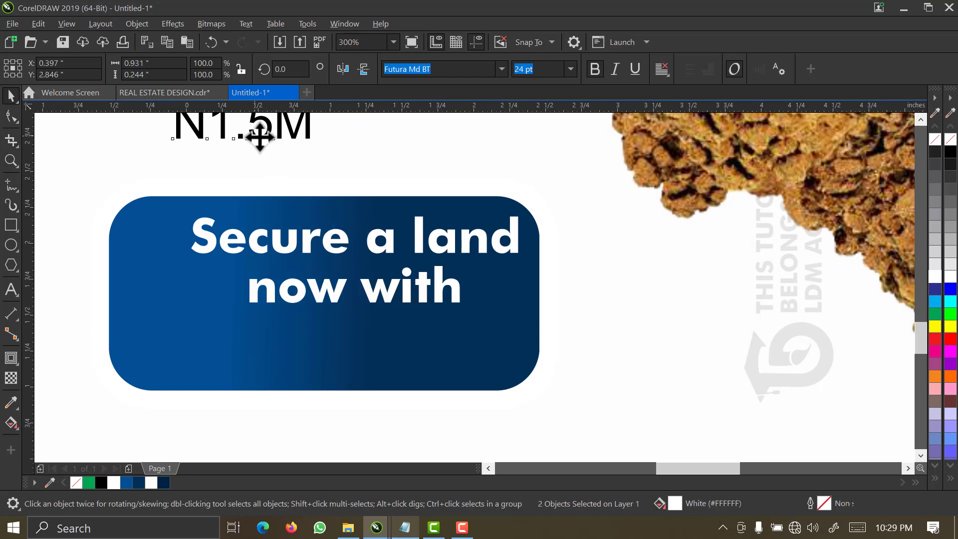
left_click_drag(259, 134, 370, 349)
left_click_drag(366, 352, 356, 348)
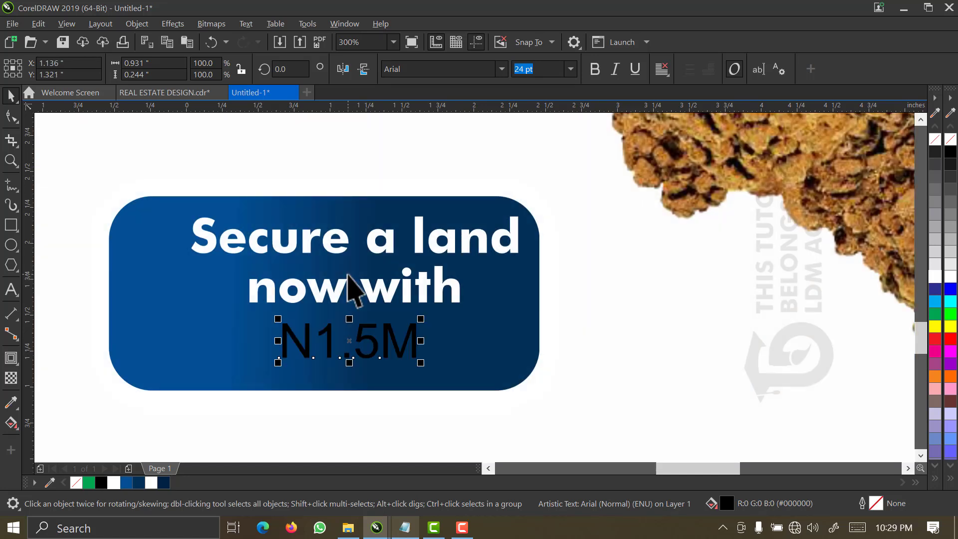
left_click(150, 482)
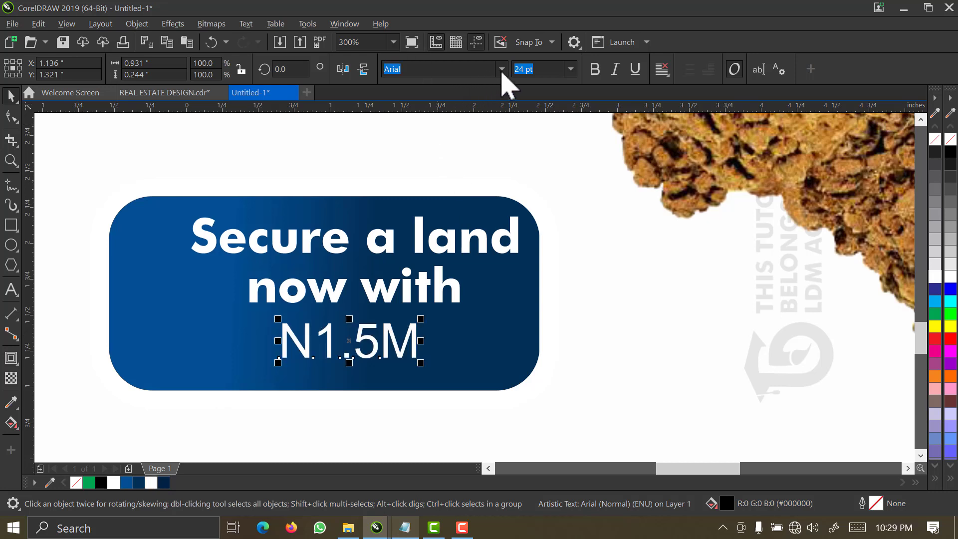
- Set "N1.5M" in Futura Md BT (Bold) and enlarge it from its centre to about 44 pt
left_click(501, 70)
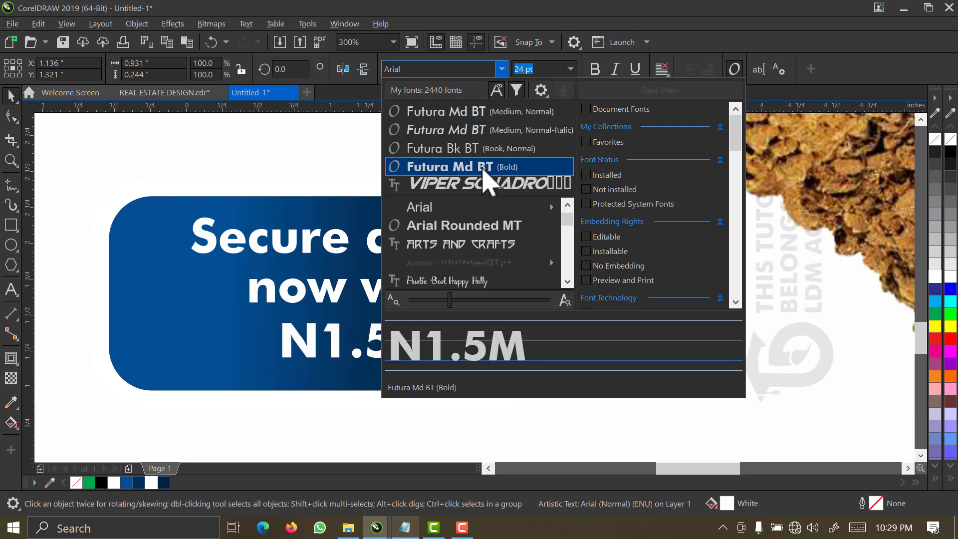
key("Escape")
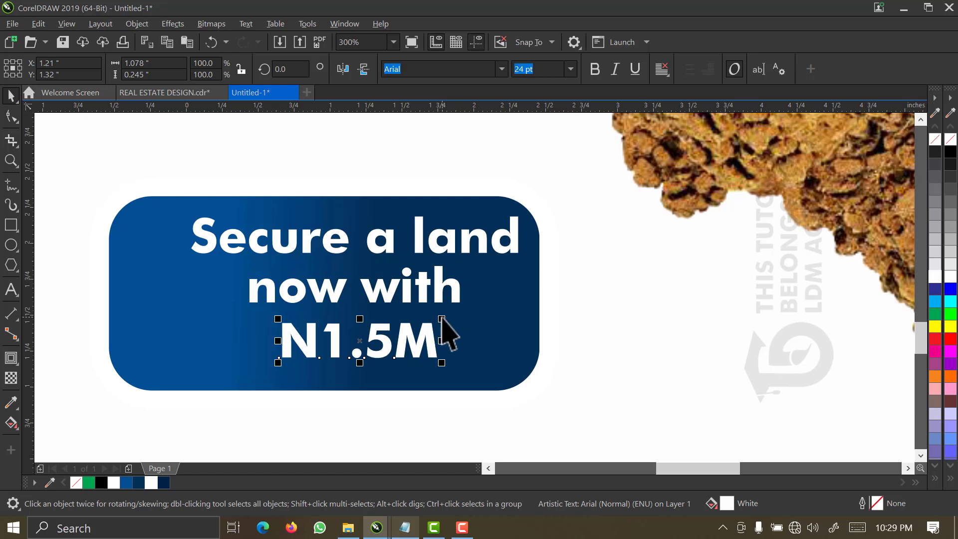
left_click_drag(442, 318, 509, 295)
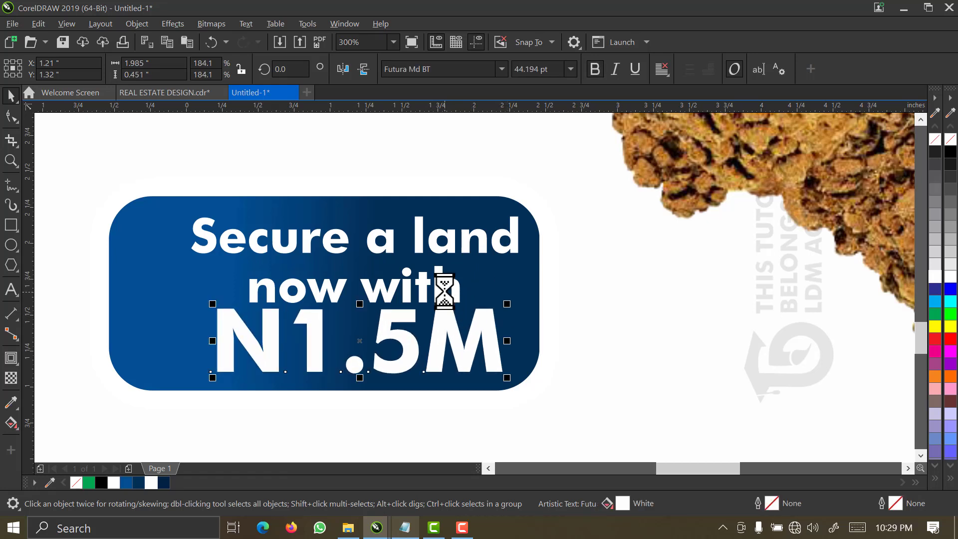
- Shrink "Secure a land" and "now with" to about 20 pt, and centre both lines horizontally over "N1.5M"
left_click(451, 249, "shift")
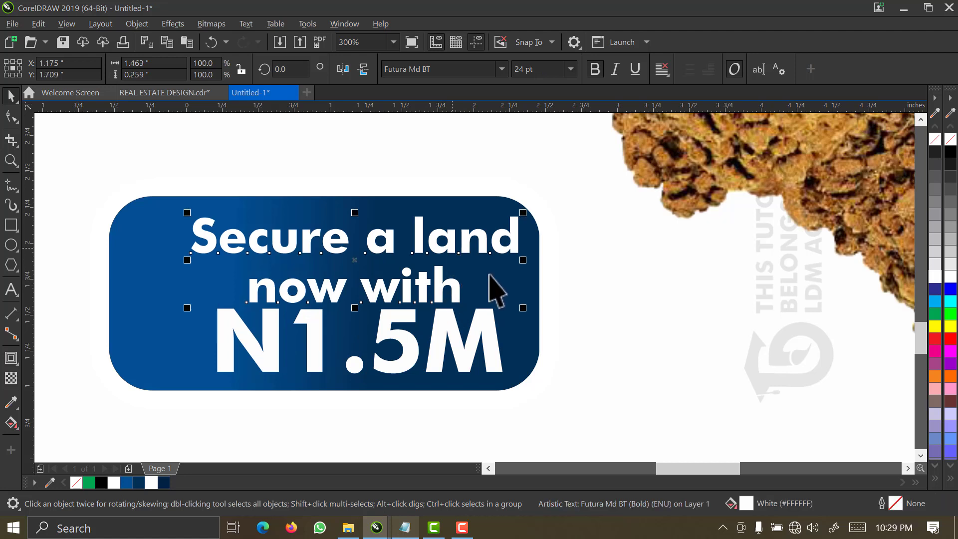
left_click_drag(521, 310, 468, 350)
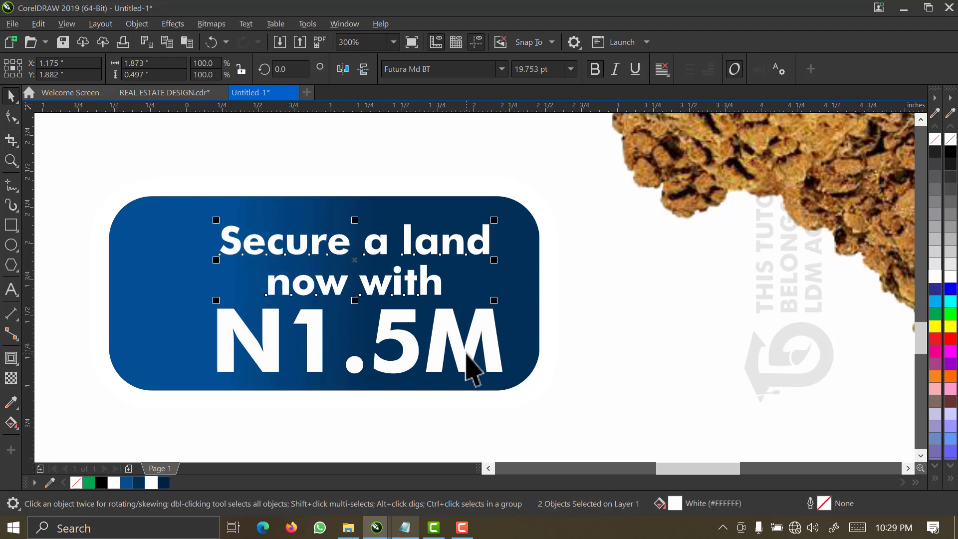
left_click(468, 351, "shift")
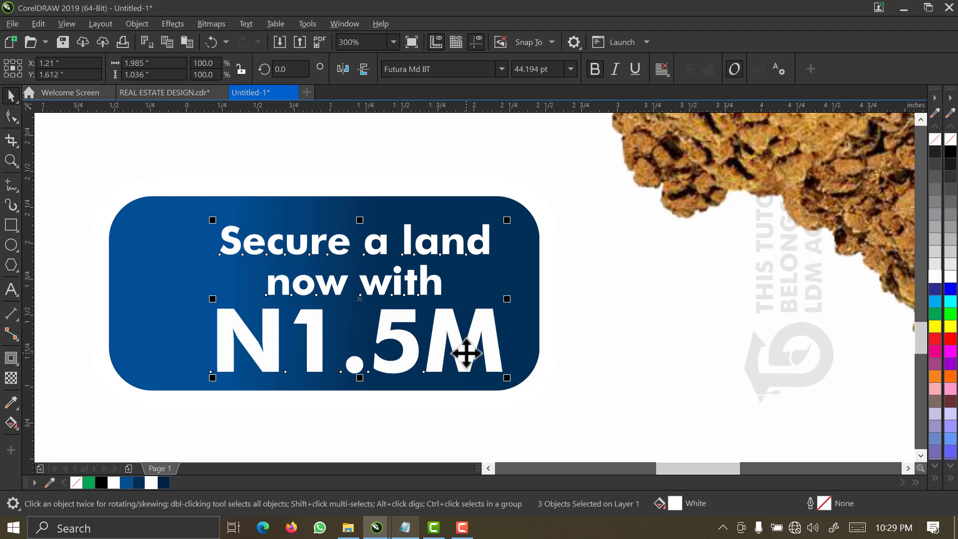
key("c")
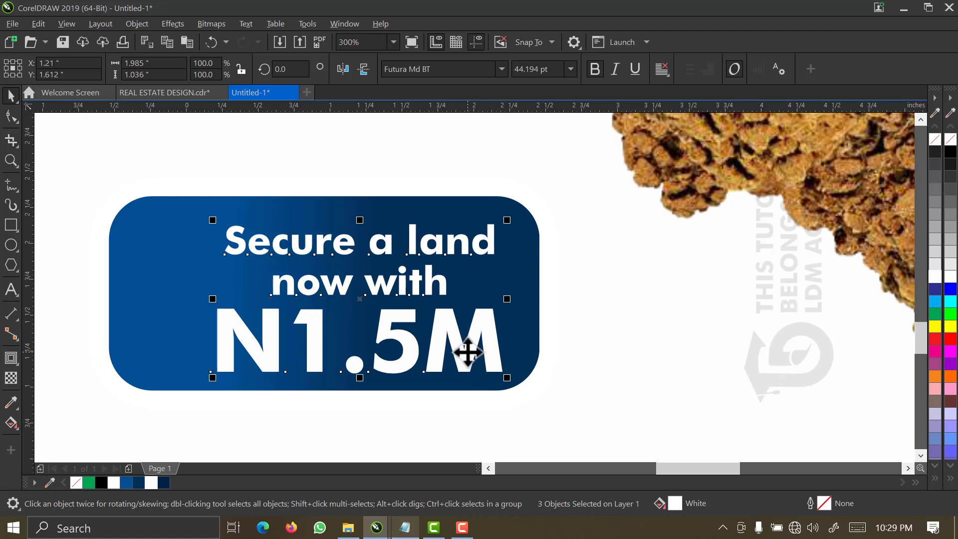
- Convert the three offer lines to grouped curves and centre the group horizontally and vertically in the blue box
key("ctrl+q")
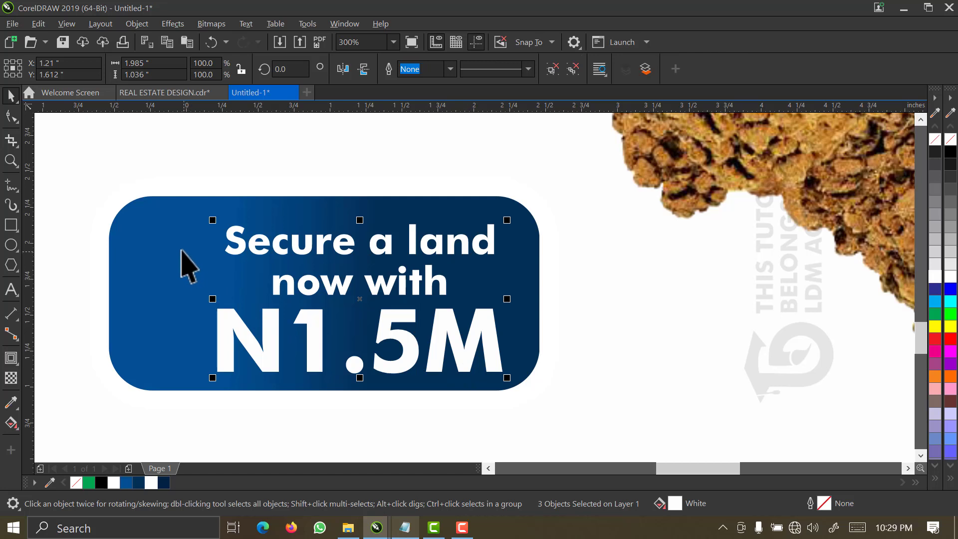
key("ctrl+g")
left_click(189, 265, "shift")
key("e")
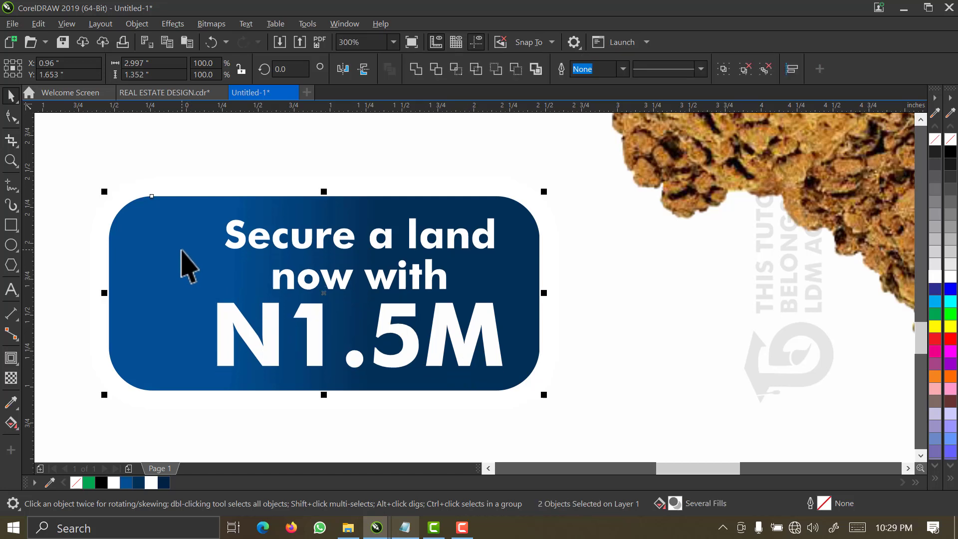
key("c")
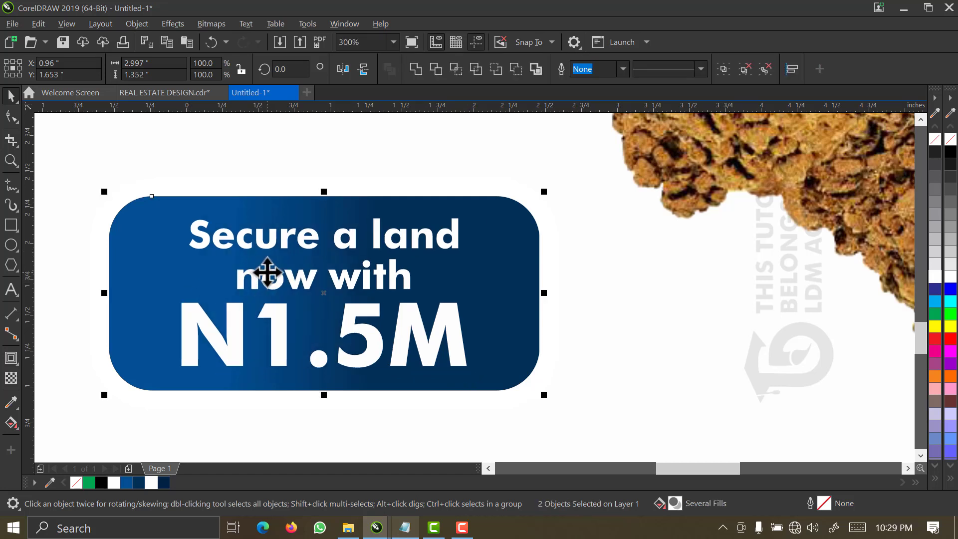
- Shrink the whole price badge, including its outer border, to about 2.83 in wide and move it up beneath "FLEX"
scroll(268, 272, "down", 1)
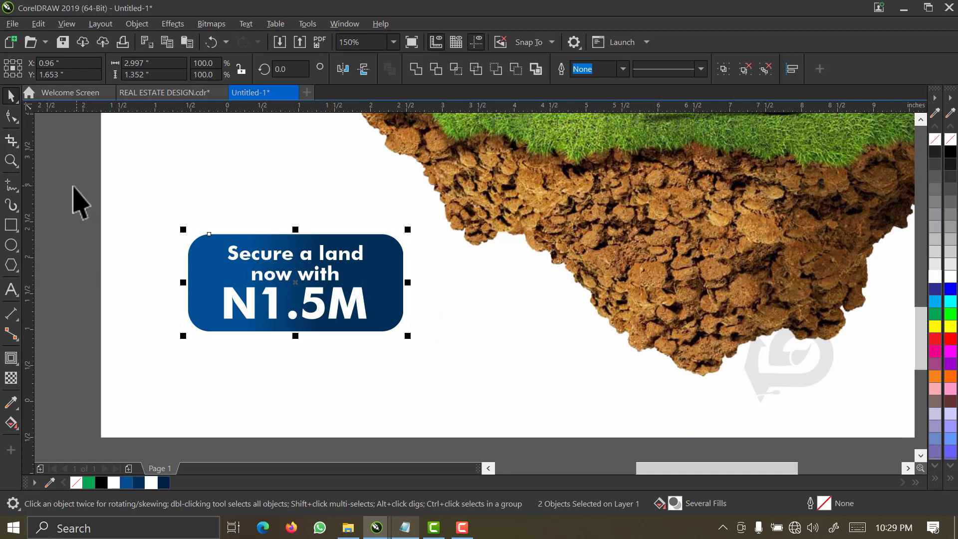
left_click_drag(73, 187, 481, 372)
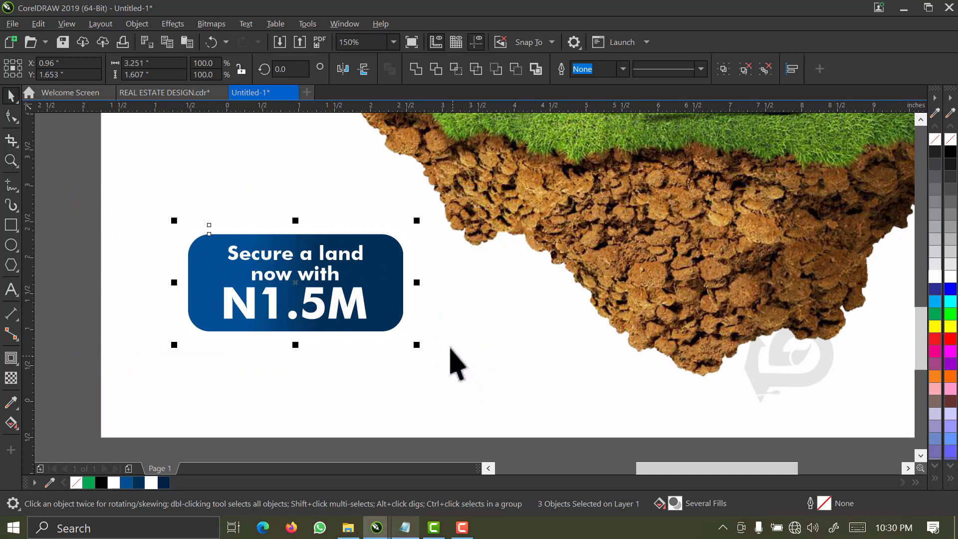
left_click_drag(418, 345, 404, 346)
key("Escape")
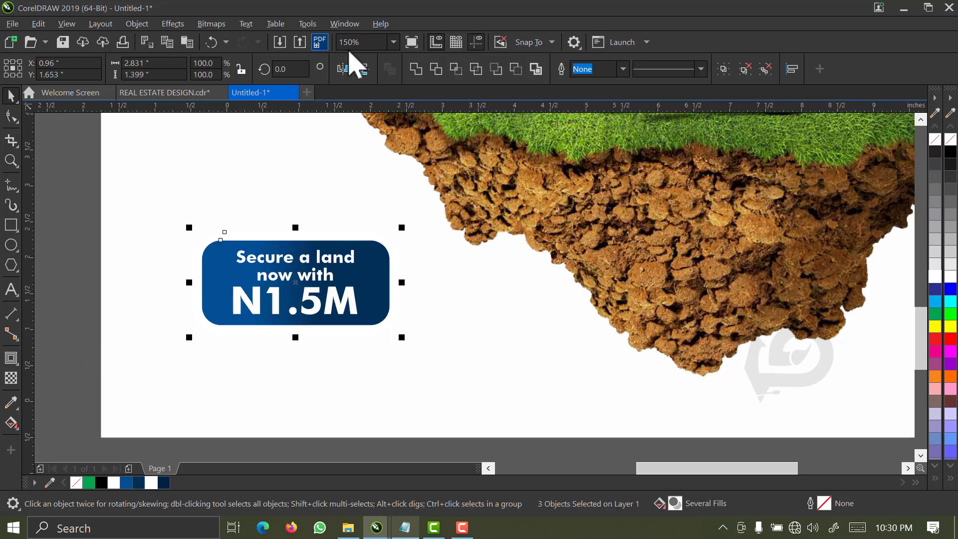
left_click(394, 42)
left_click(386, 78)
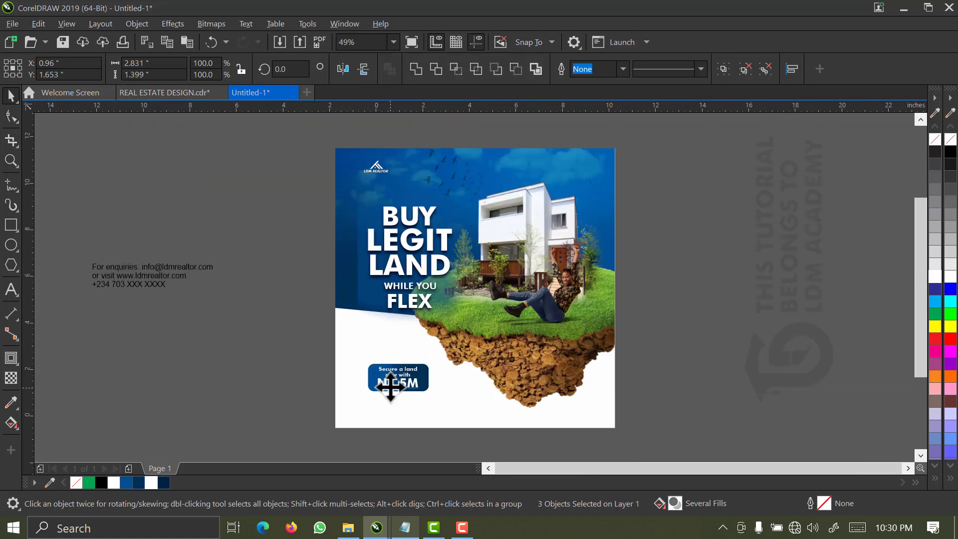
left_click_drag(392, 390, 379, 318)
- Enlarge the price badge from its centre to about 3.71 by 1.83 in
key("z")
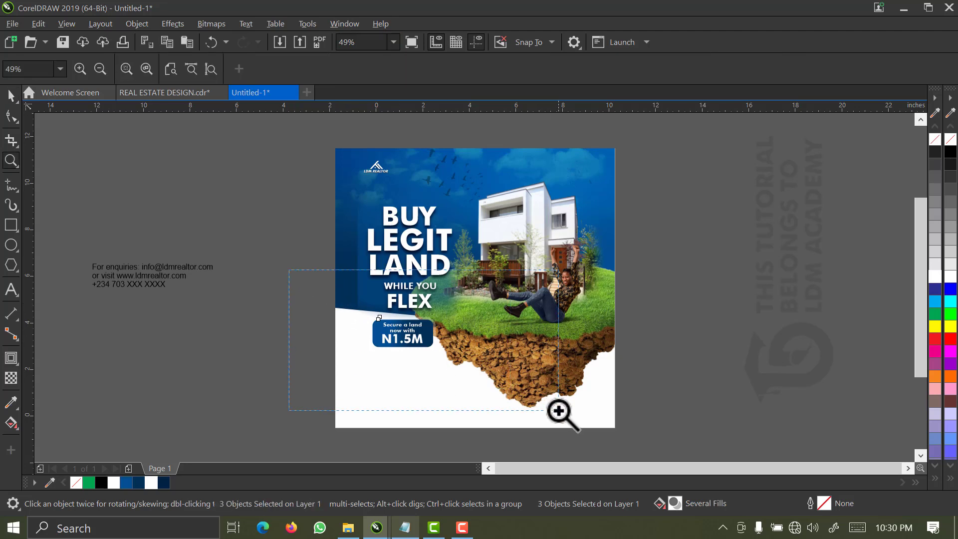
left_click(557, 409)
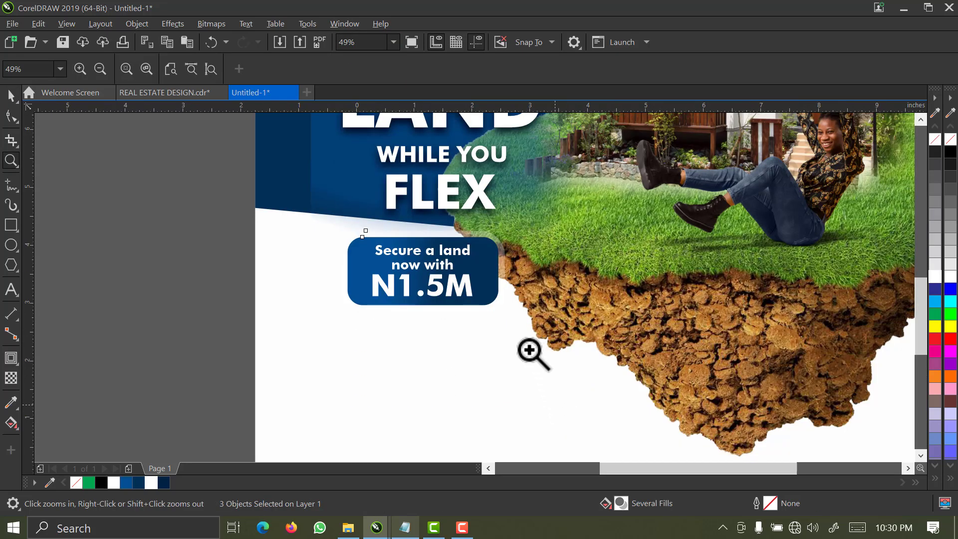
key("space")
left_click_drag(533, 326, 544, 333)
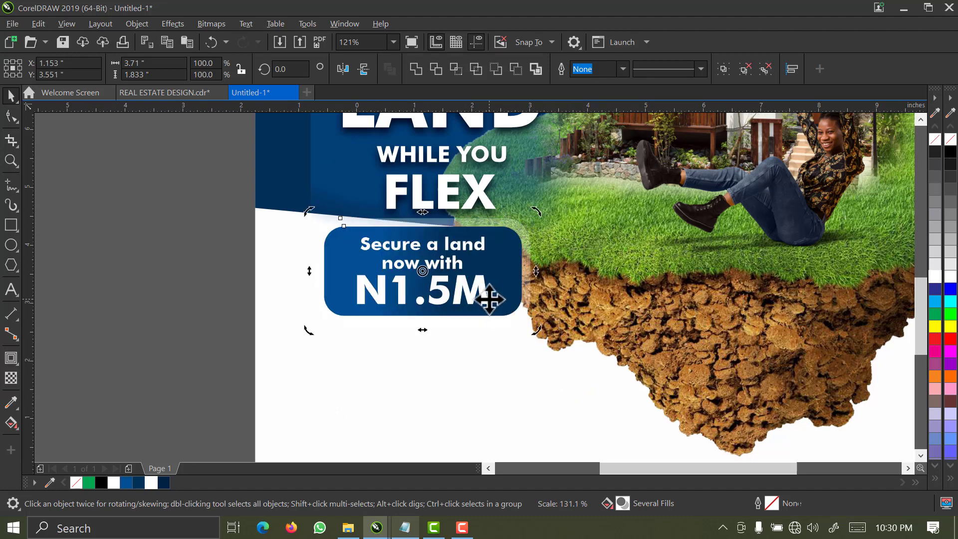
- Rotate the price badge about 17.5° counterclockwise and shift it down beside the island's soil edge
left_click_drag(318, 351, 327, 364)
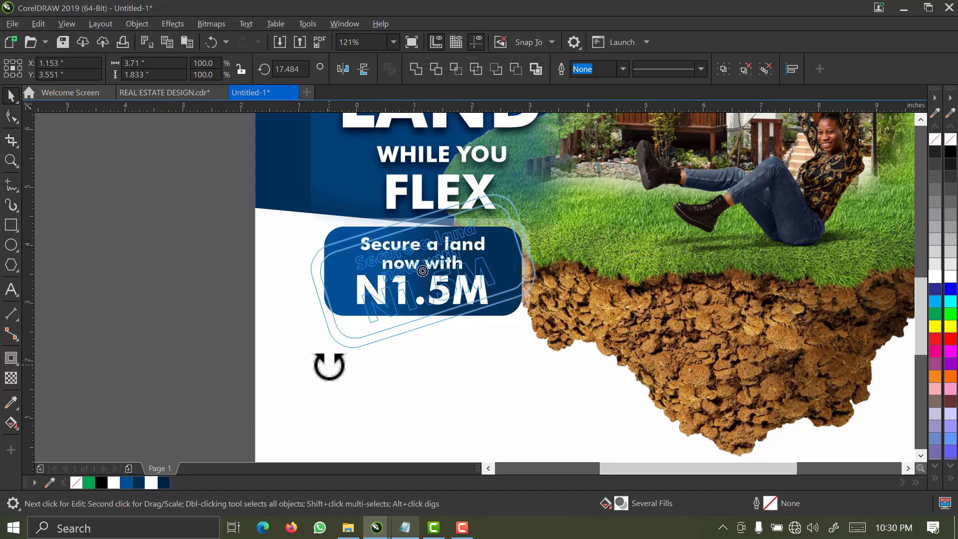
left_click(412, 290)
left_click_drag(422, 271, 454, 298)
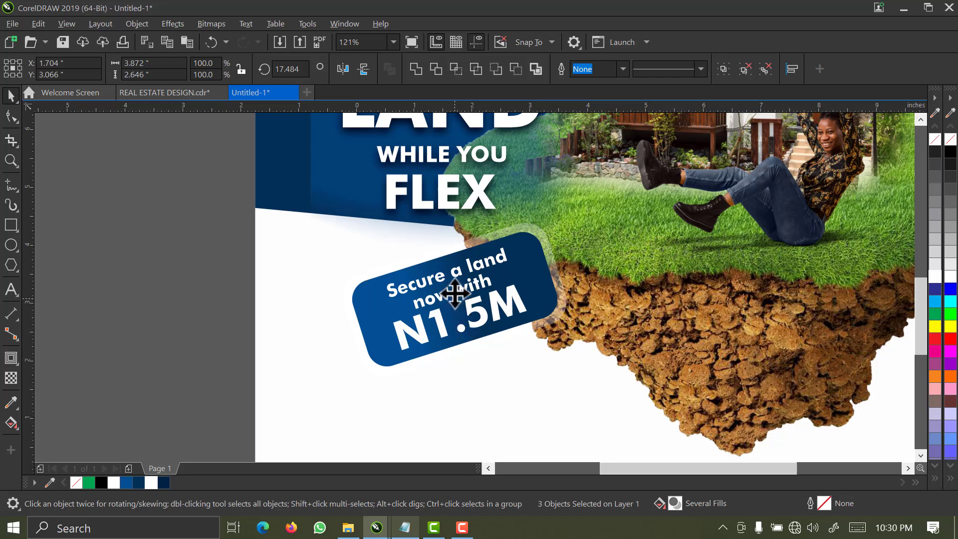
left_click_drag(455, 298, 456, 286)
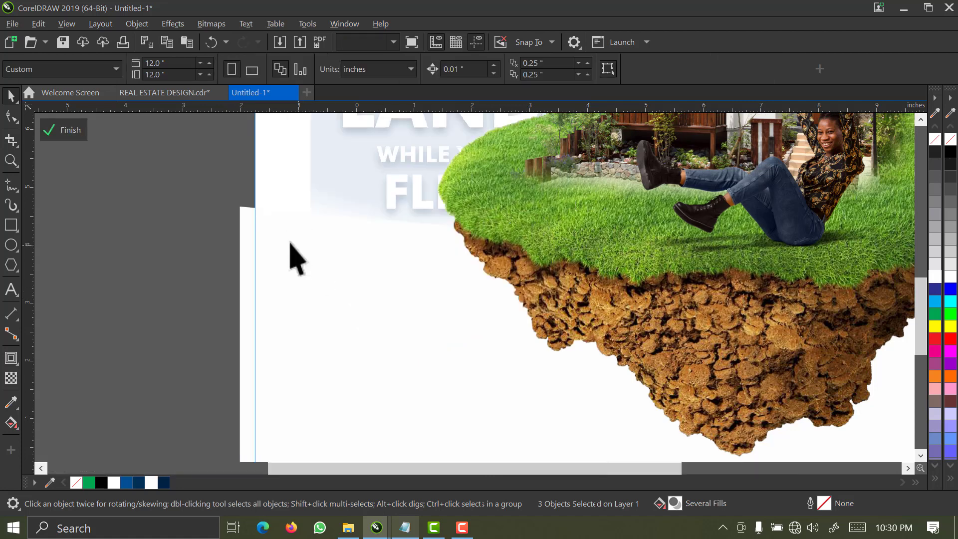
- Lower the white shape inside the background PowerClip by about 0.5 in and finish editing the contents
left_click(284, 252)
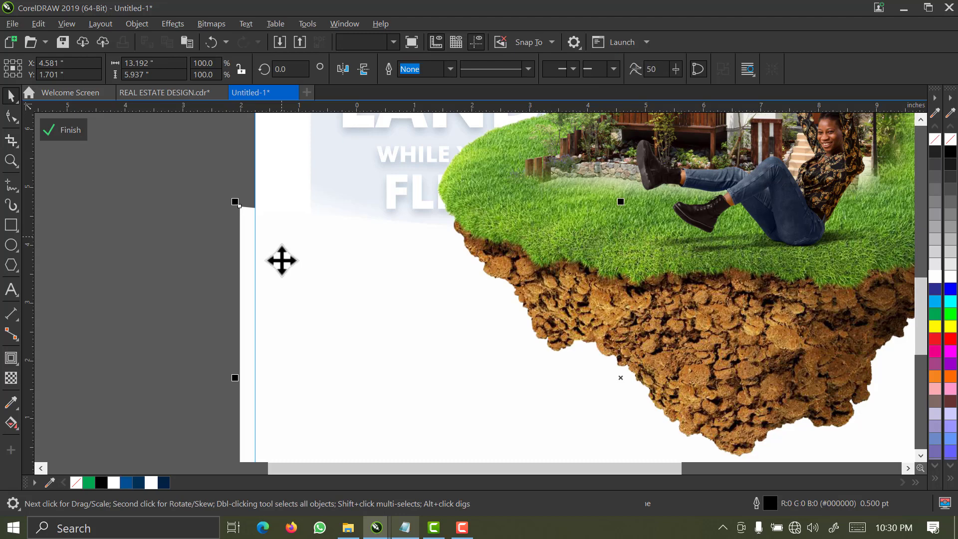
left_click_drag(282, 263, 278, 265)
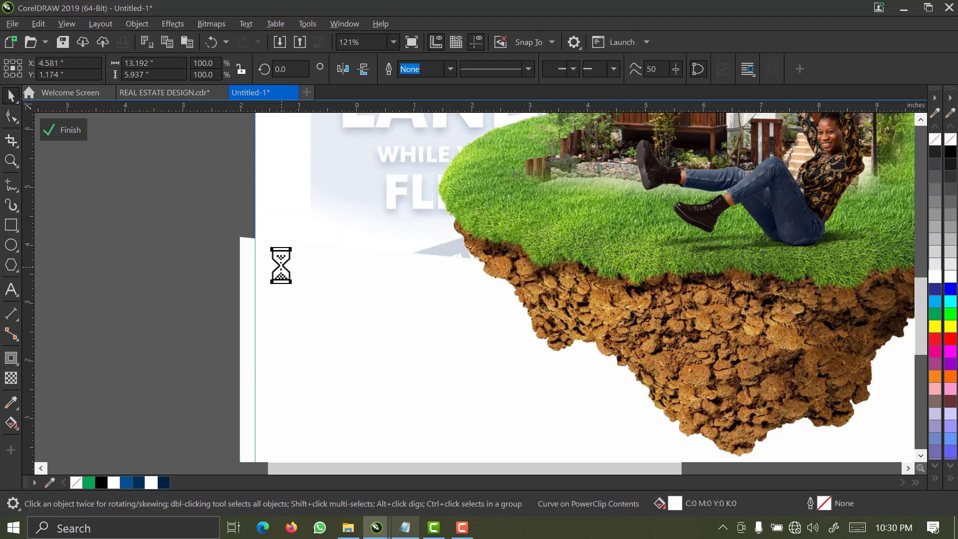
left_click(71, 131)
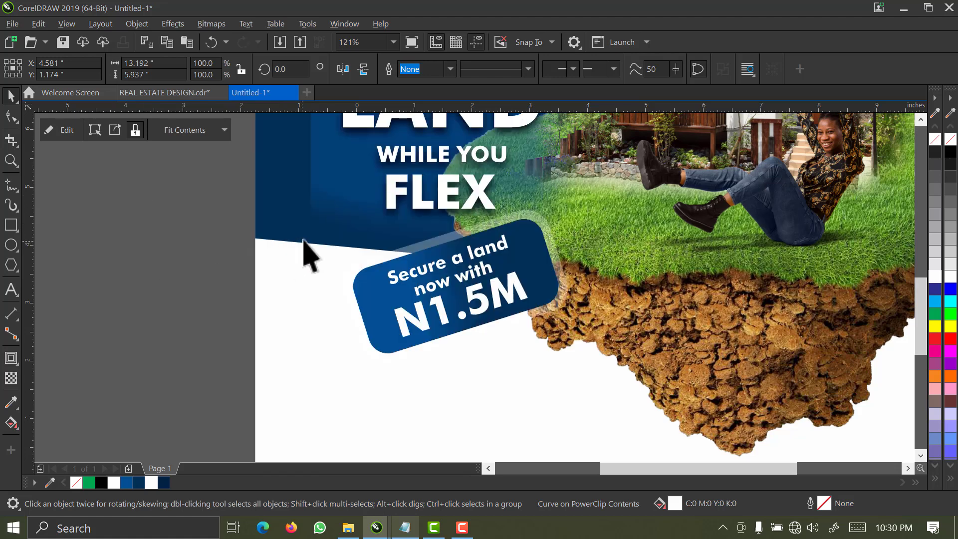
- Try to stretch the headline group vertically to about 110% of its height
left_click(434, 255)
left_click(440, 237)
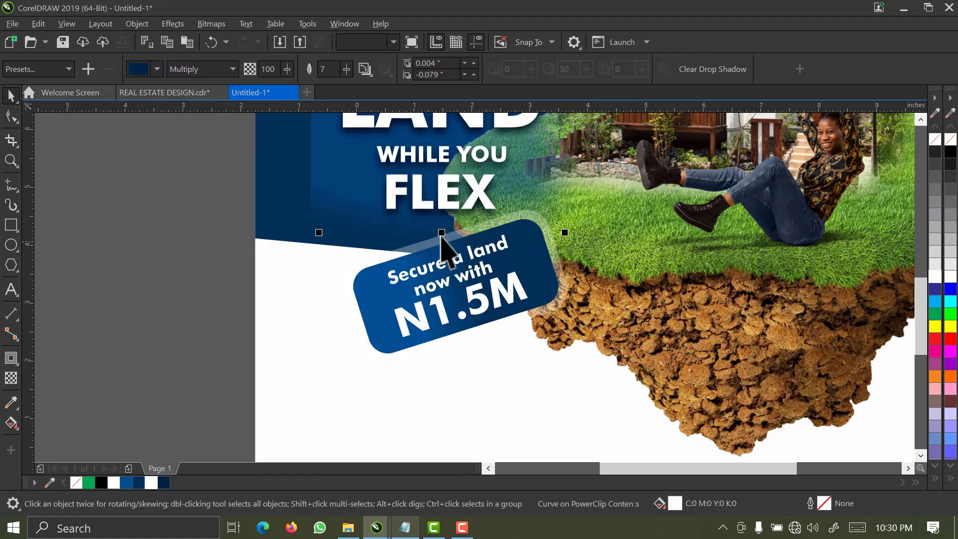
left_click_drag(442, 234, 438, 262)
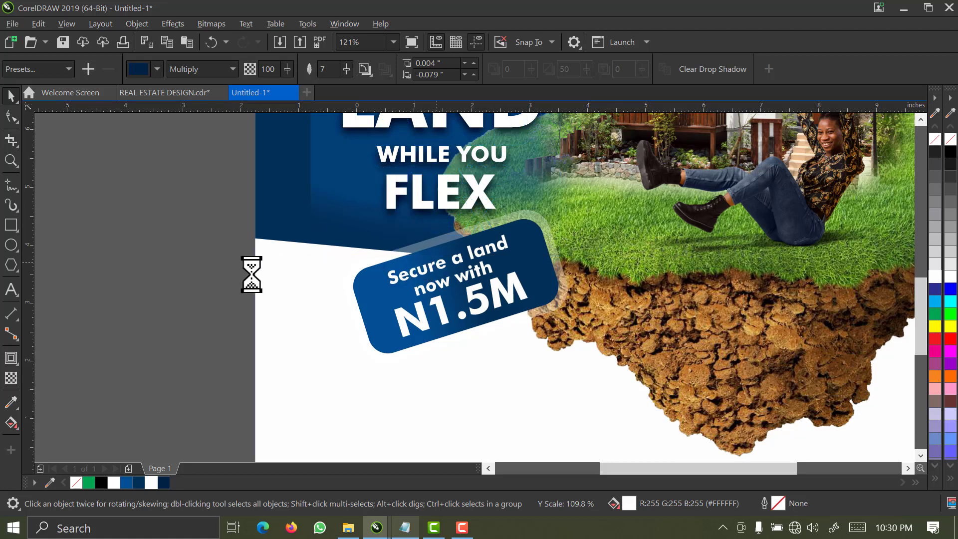
key("ctrl+z")
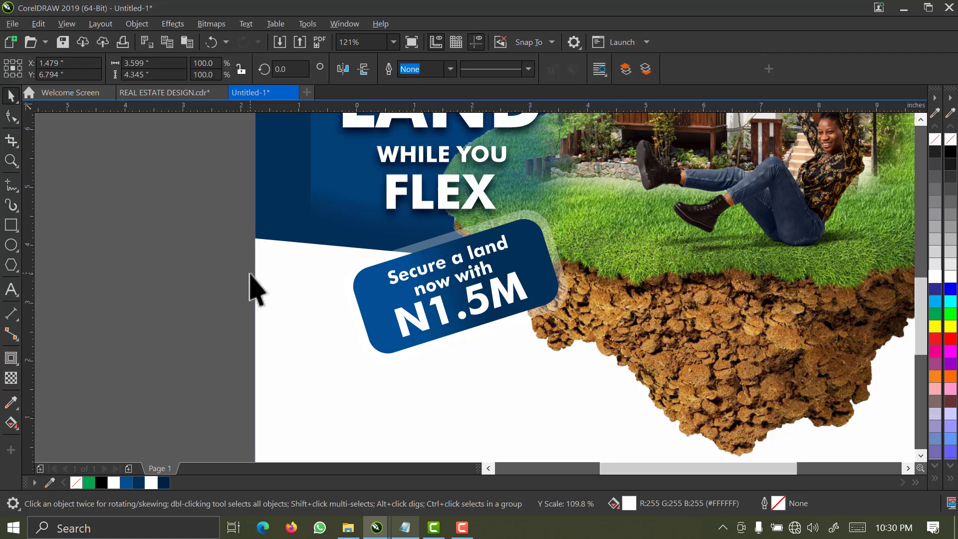
- Move the three contact text lines from outside the page onto the white area below the price badge
left_click(395, 43)
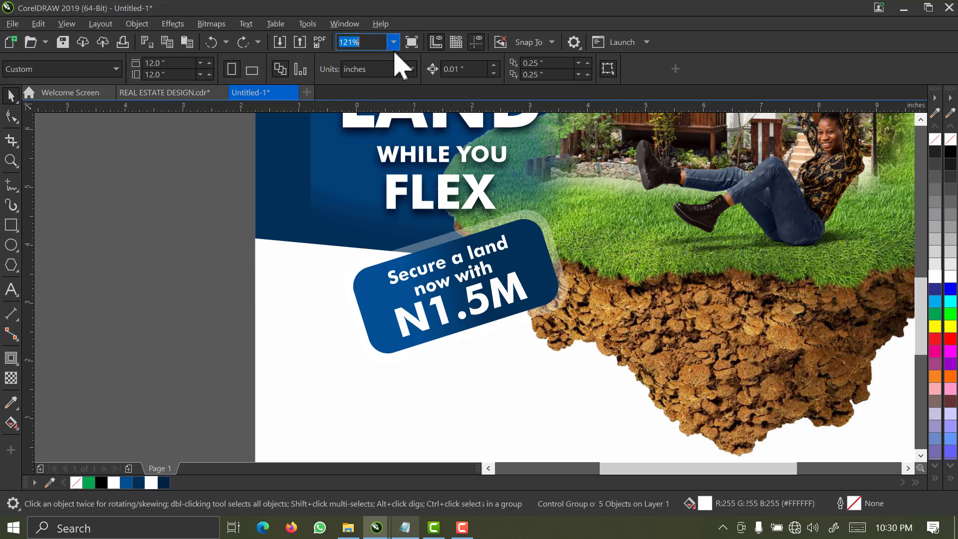
left_click(384, 71)
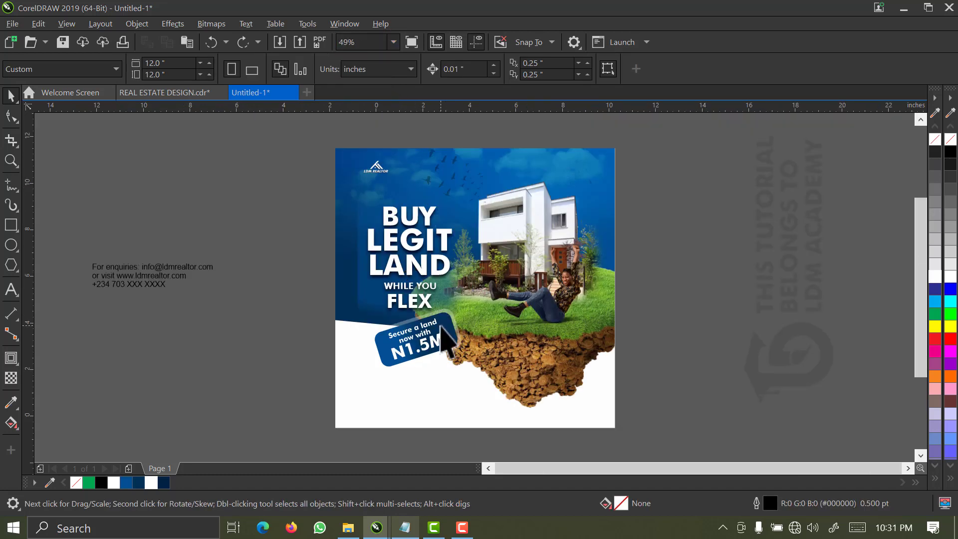
left_click(442, 340)
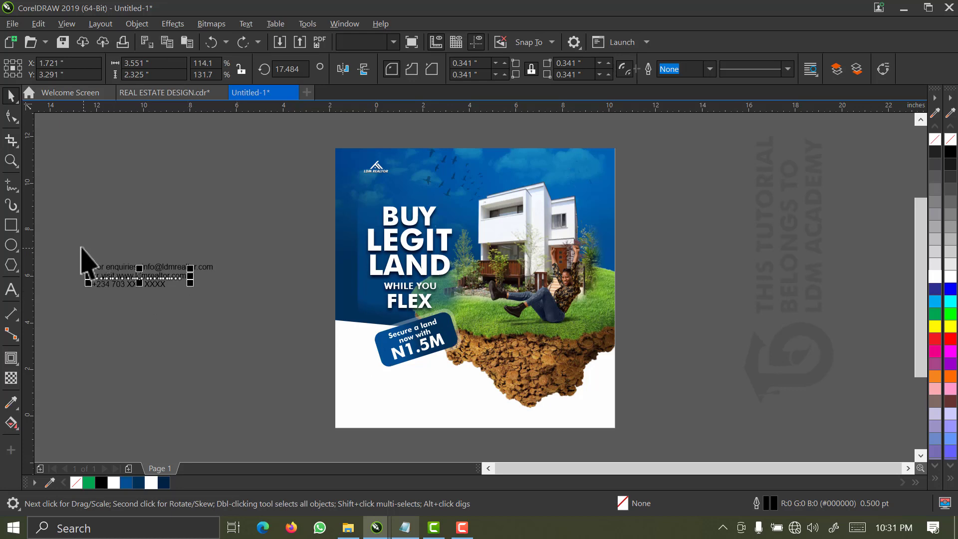
left_click_drag(70, 238, 230, 321)
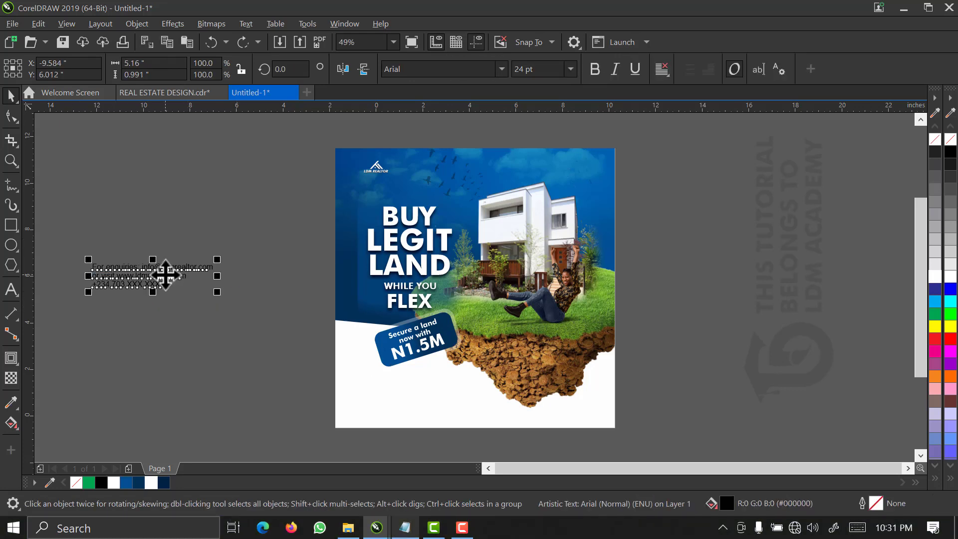
left_click_drag(165, 274, 446, 394)
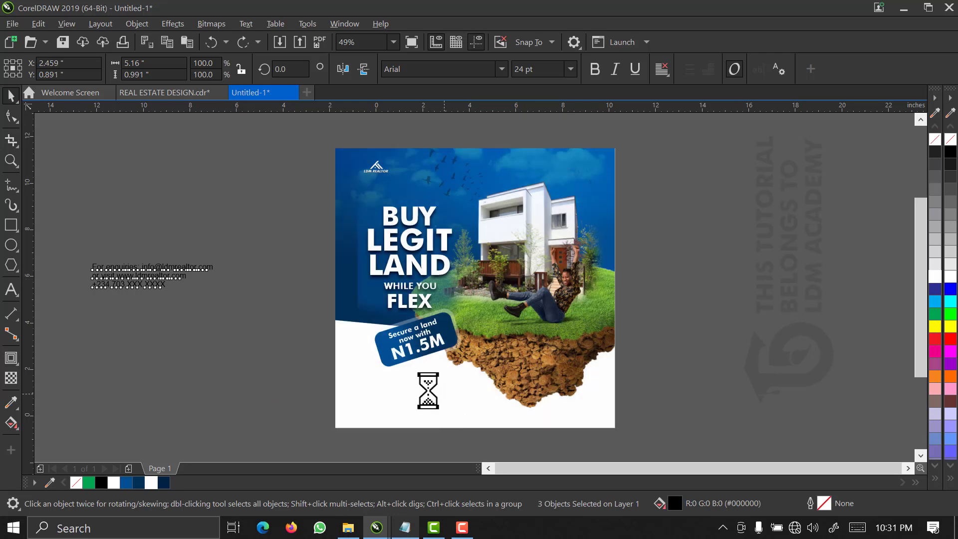
- Scale the three contact text lines to about 62.9% and set their font to Futura Md BT Medium
key("z")
left_click_drag(283, 280, 649, 438)
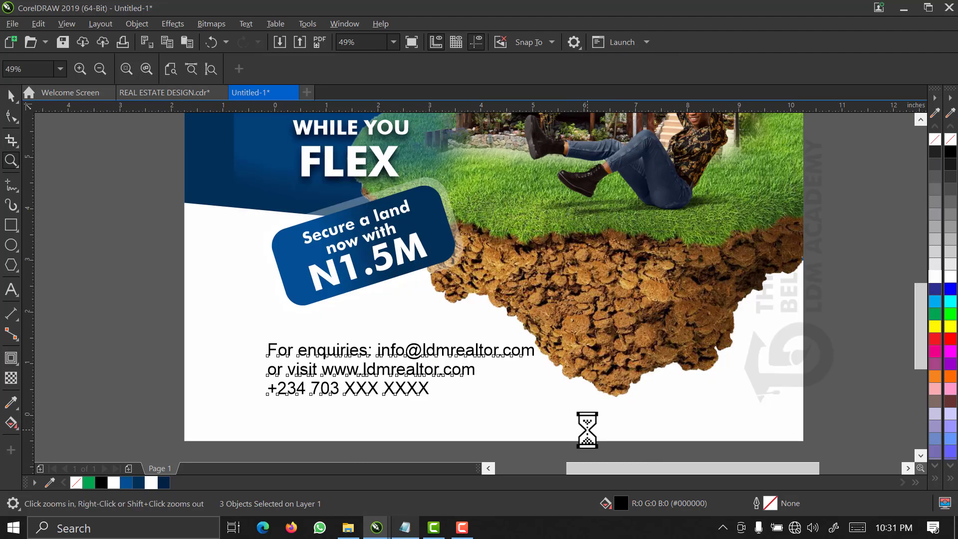
key("space")
left_click_drag(538, 399, 427, 401)
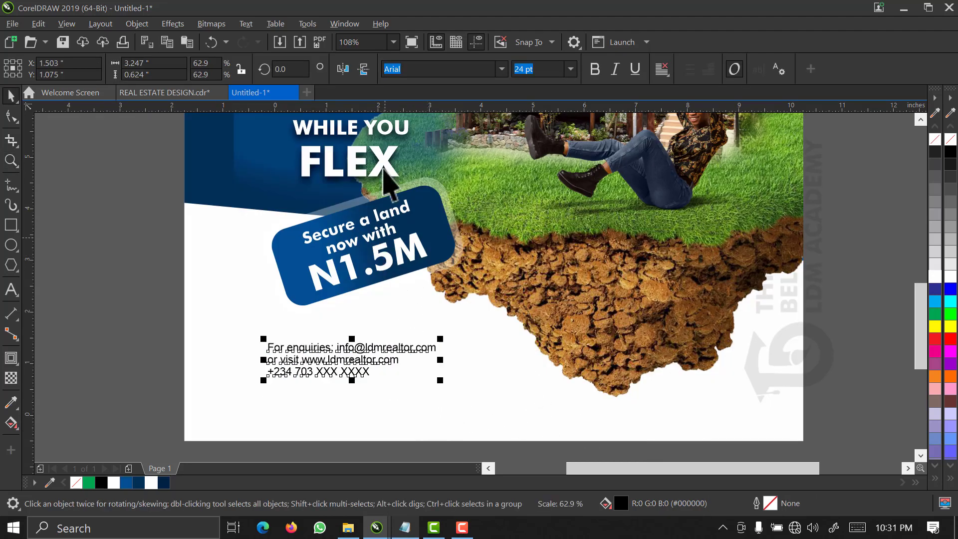
left_click(501, 70)
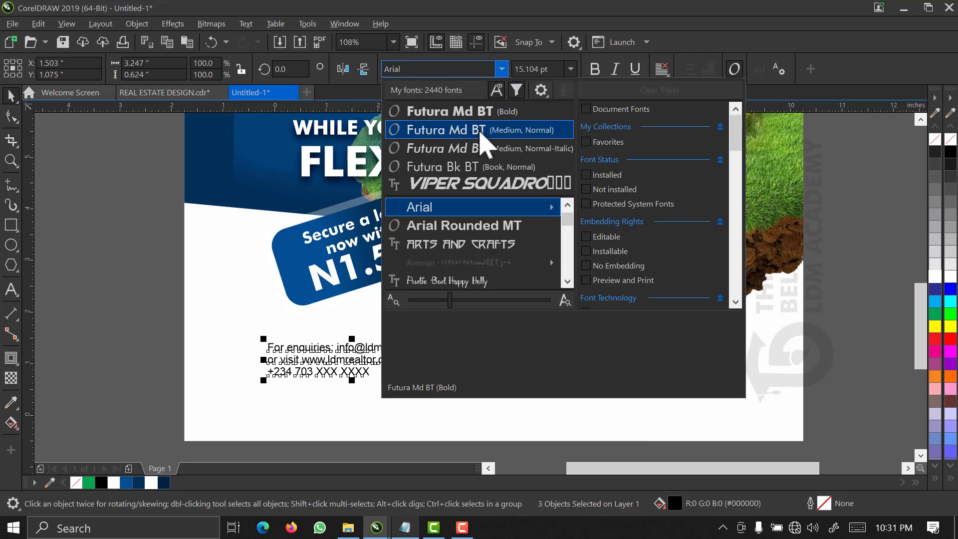
left_click(479, 131)
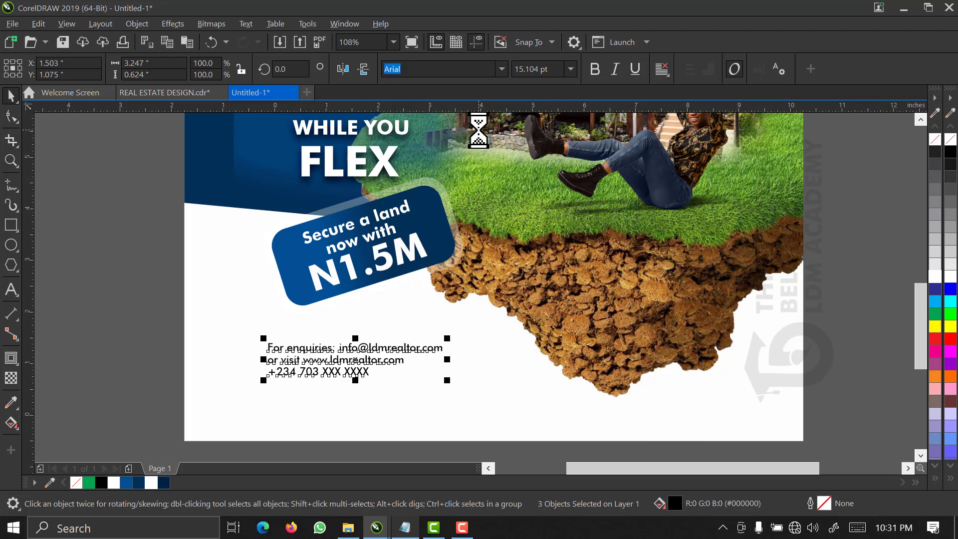
- Make "For enquiries:" and the whole phone number line bold in the contact text
key("F2")
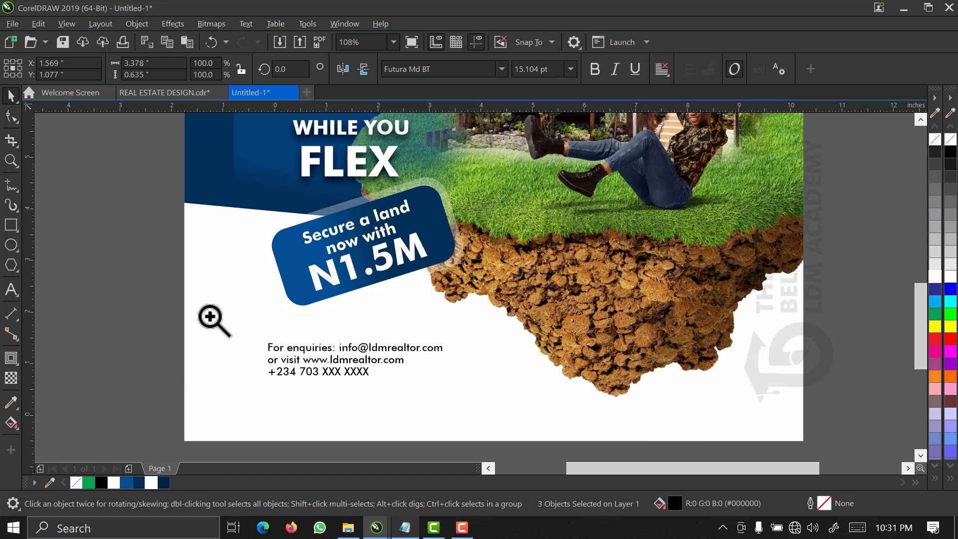
left_click_drag(210, 316, 504, 398)
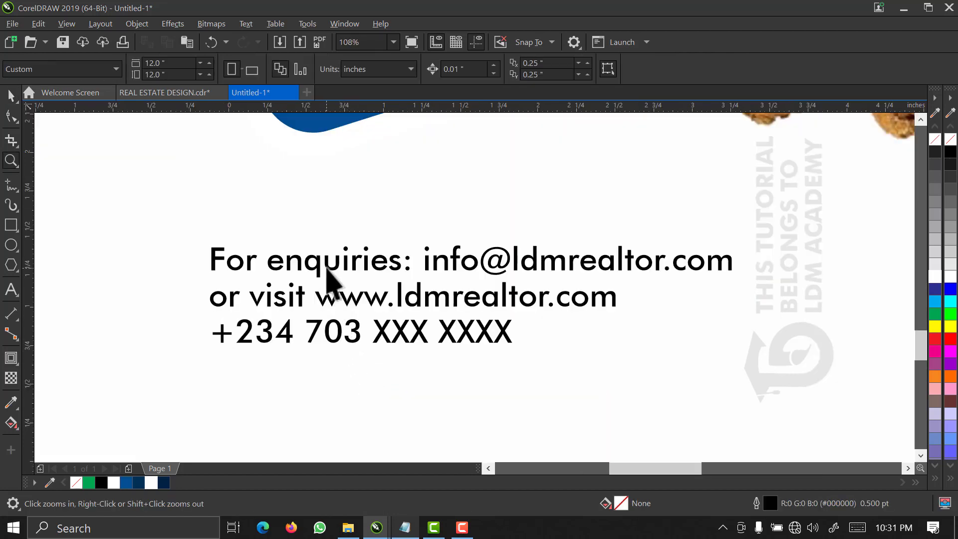
left_click(407, 264)
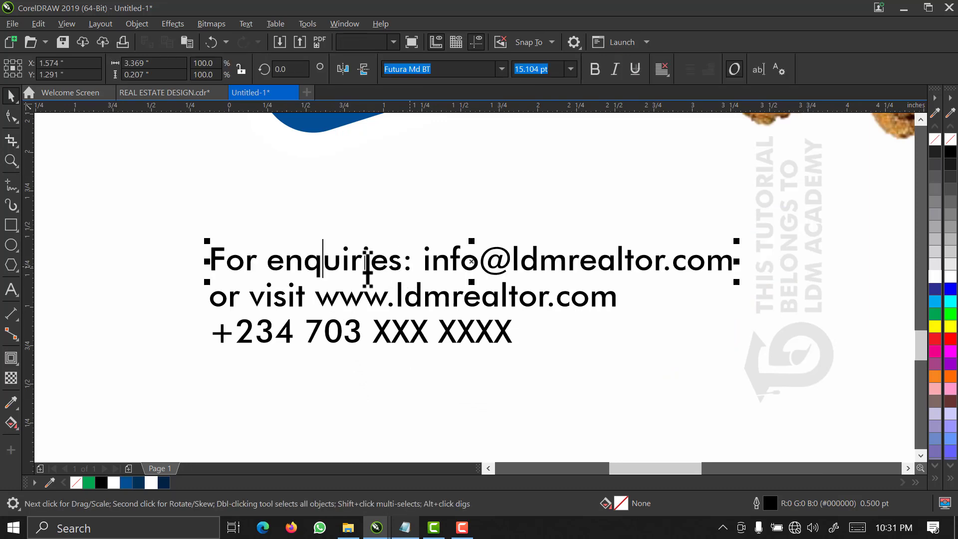
left_click_drag(411, 268, 212, 269)
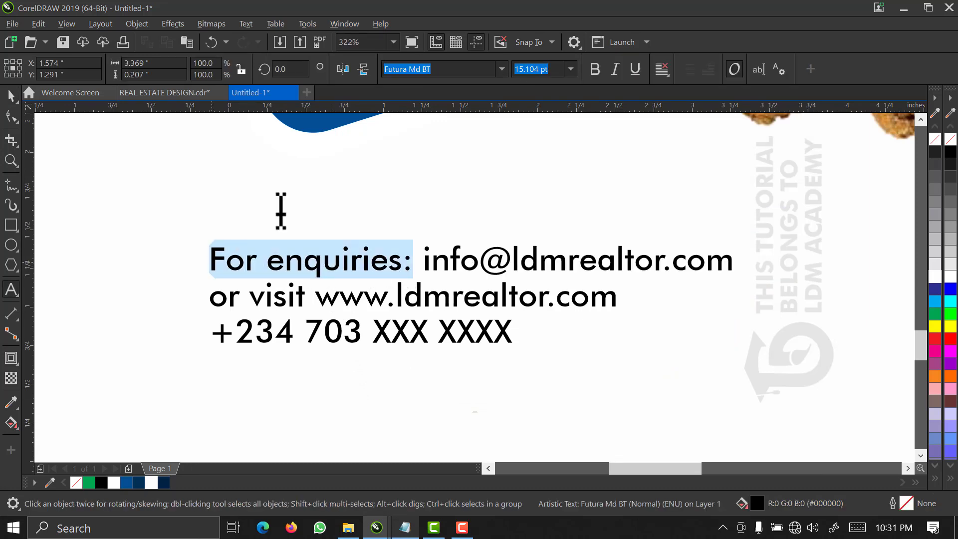
left_click(594, 70)
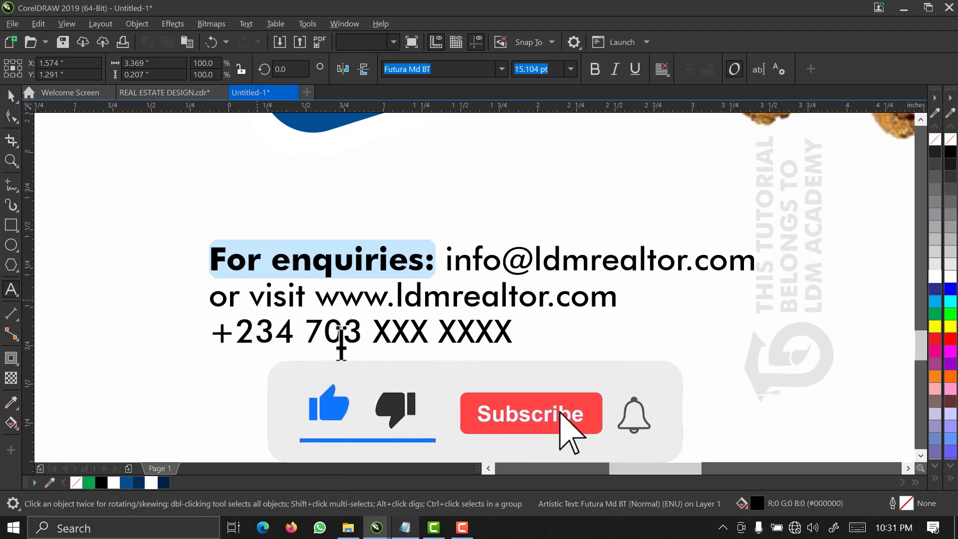
left_click(513, 339)
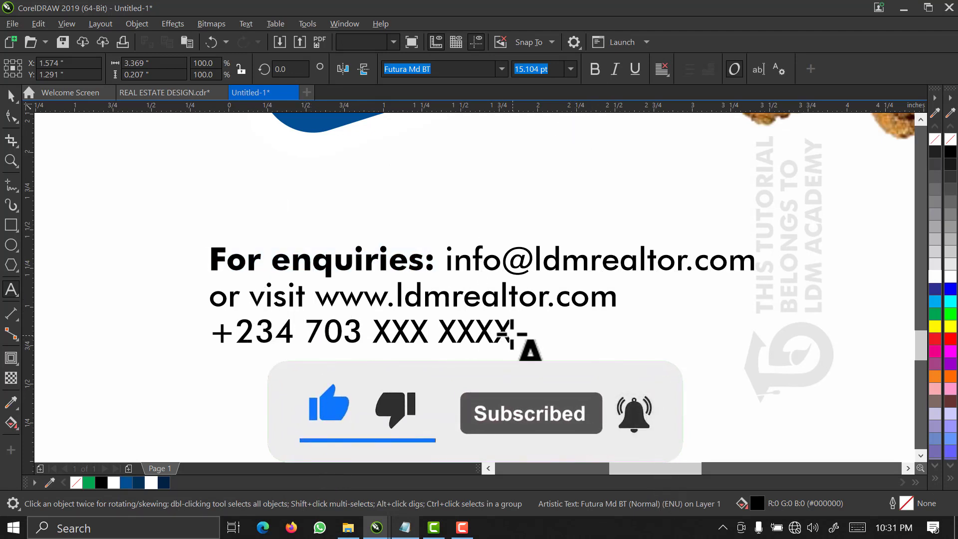
triple_click(452, 337)
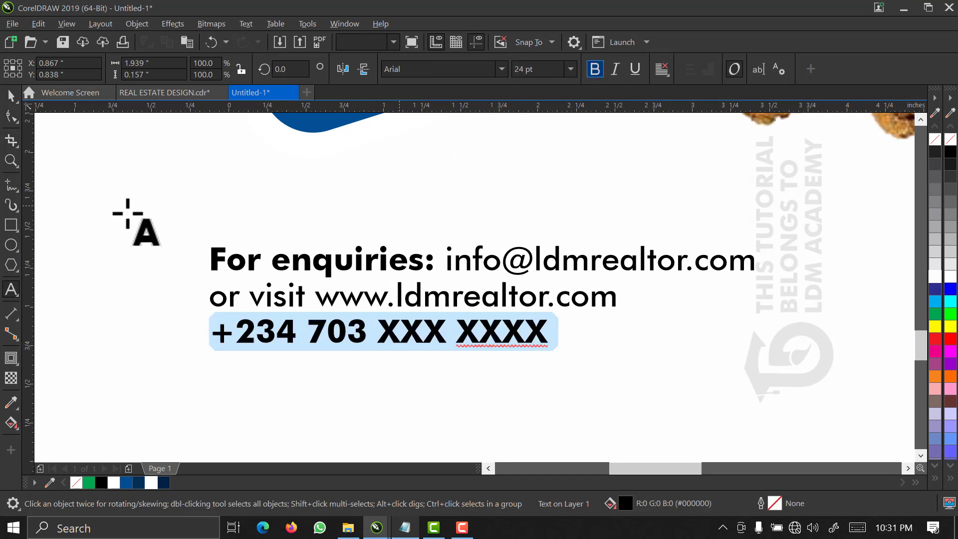
left_click(11, 96)
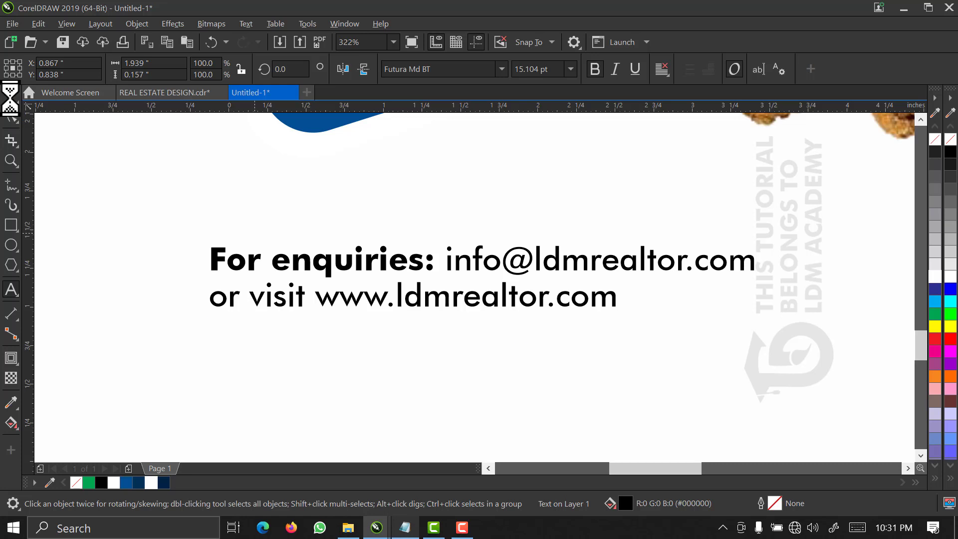
- Open the background PowerClip contents for editing and lower the white shape by about 0.23 in
left_click(394, 42)
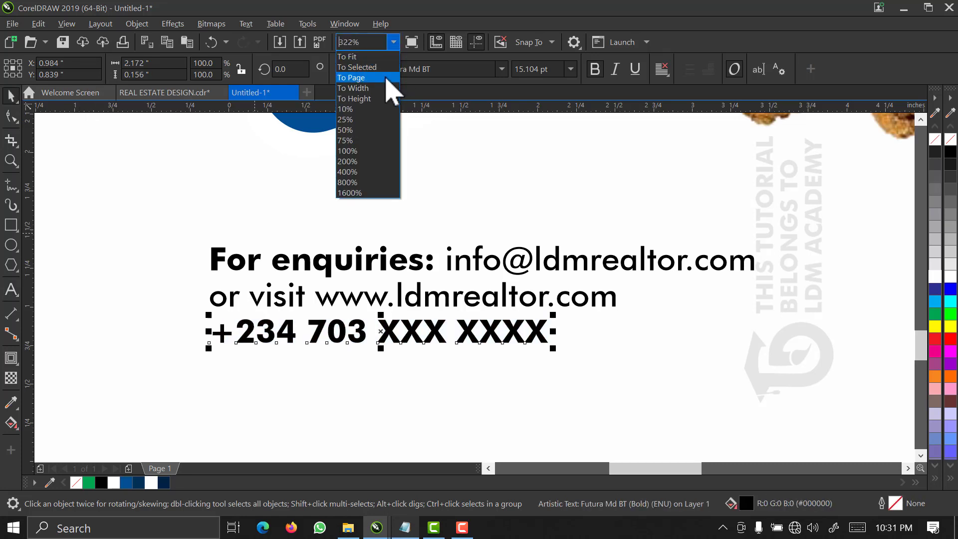
left_click(391, 78)
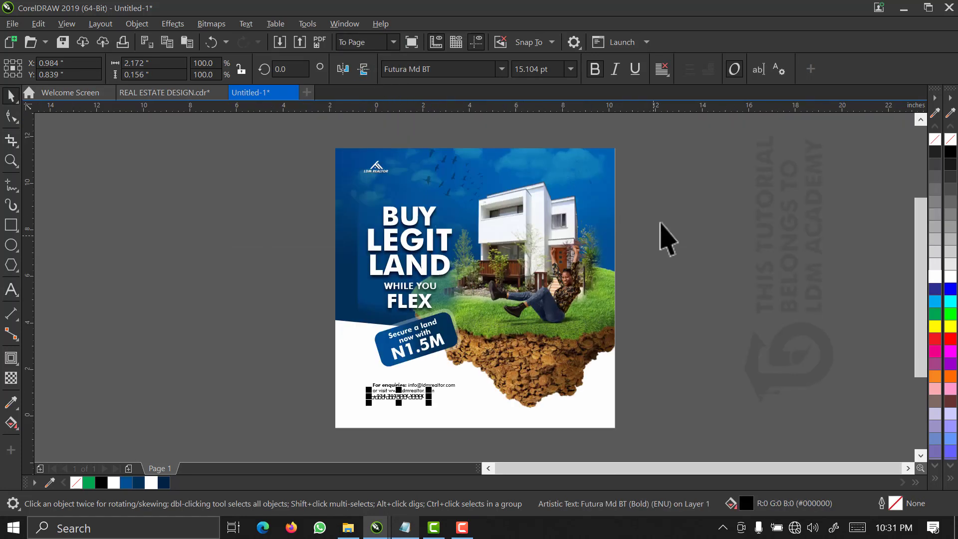
key("z")
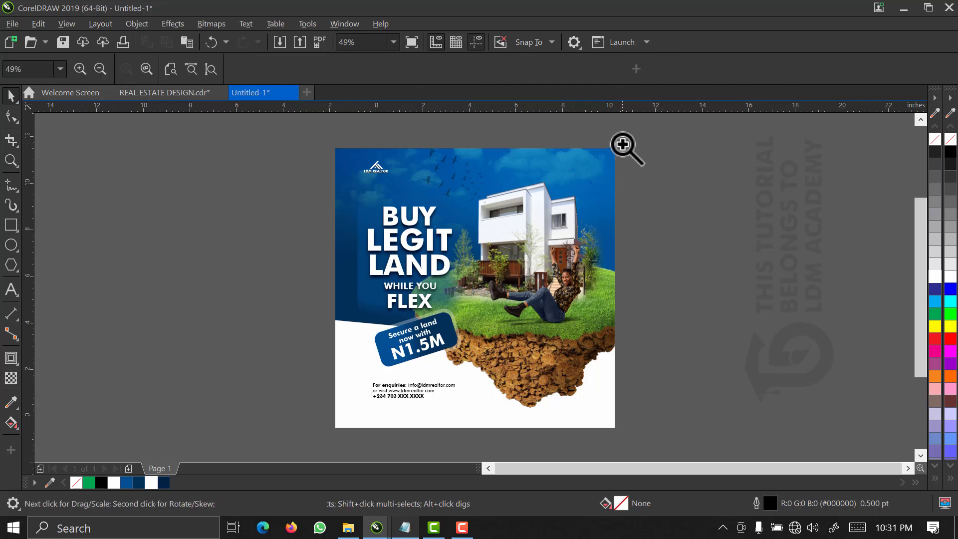
left_click_drag(623, 144, 330, 438)
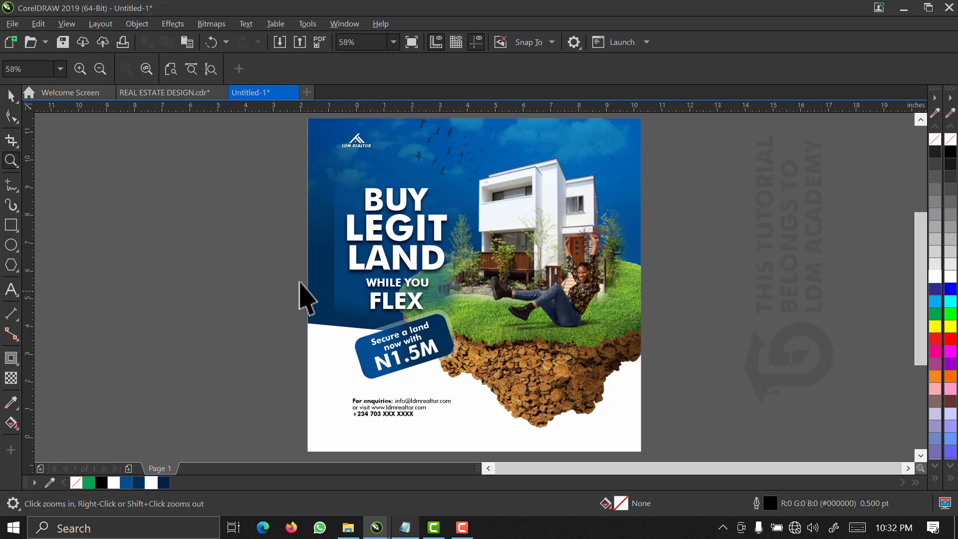
key("space")
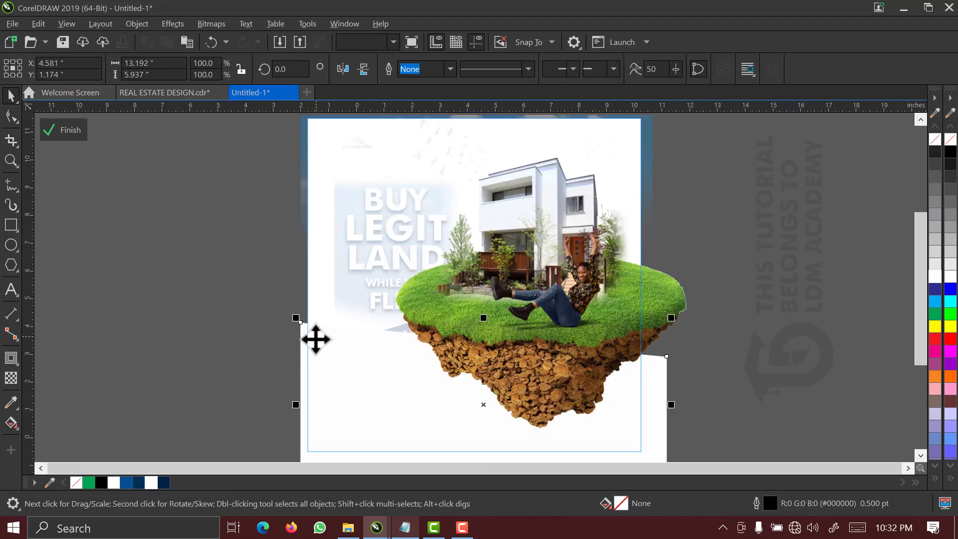
left_click(315, 343)
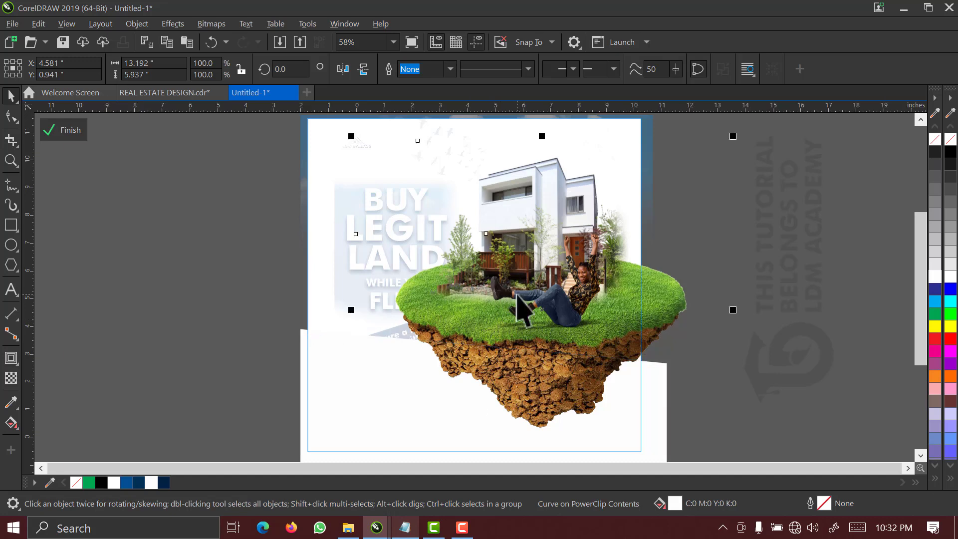
- Move the island and house group about 0.56 in right and 0.39 in down, and finish editing the PowerClip contents
left_click(517, 298)
left_click(522, 352)
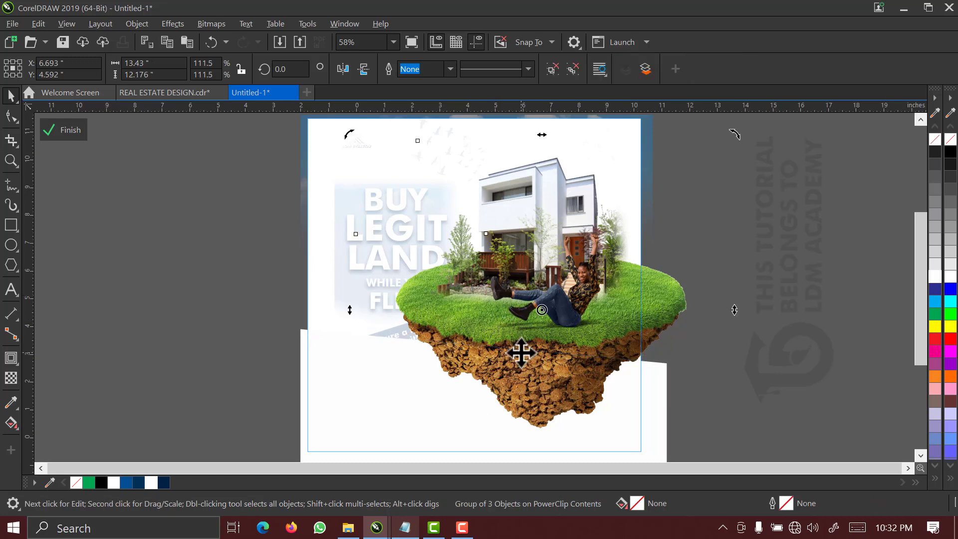
left_click_drag(521, 353, 559, 286)
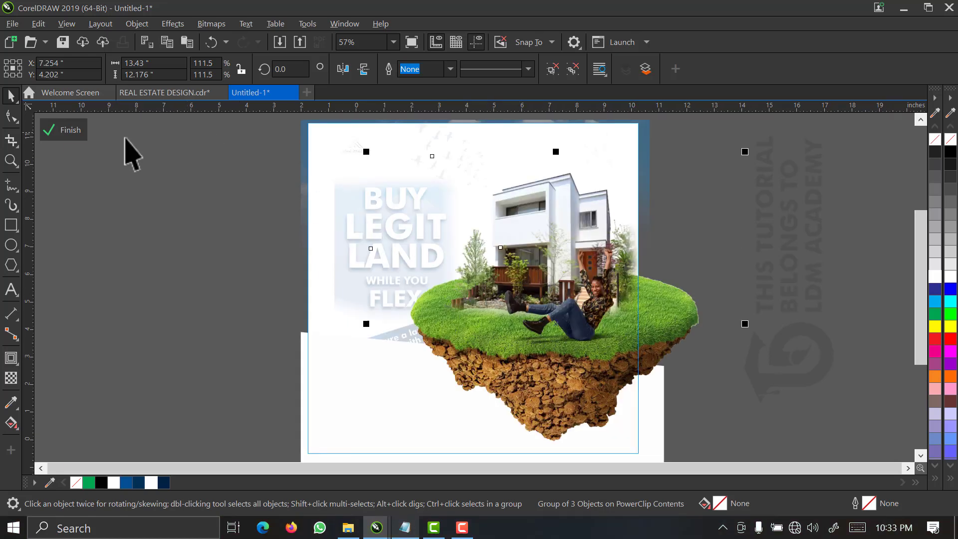
left_click(82, 133)
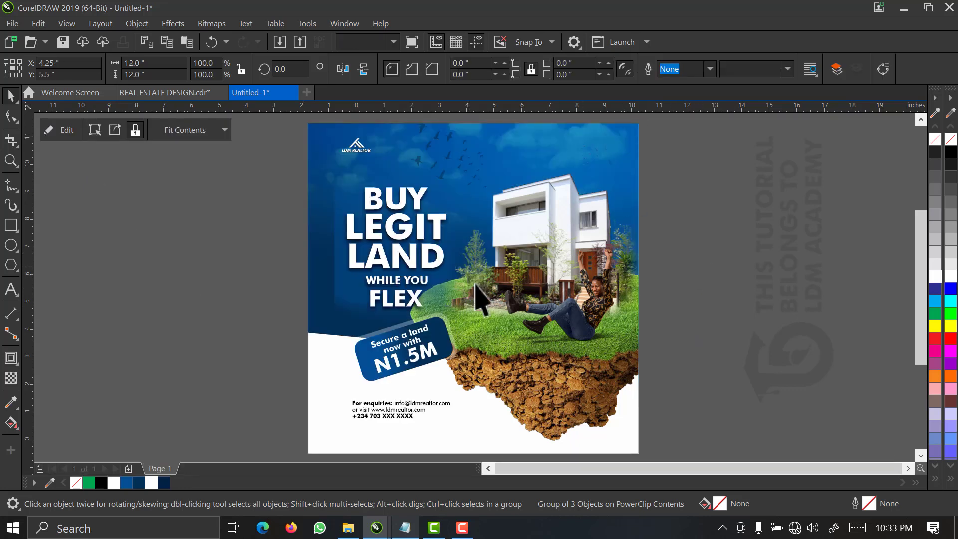
left_click(279, 344)
- Copy the floating island image imgbin_stock-photography-png from the REAL ESTATE folder and paste it into the CorelDRAW flyer
mouse_move(342, 538)
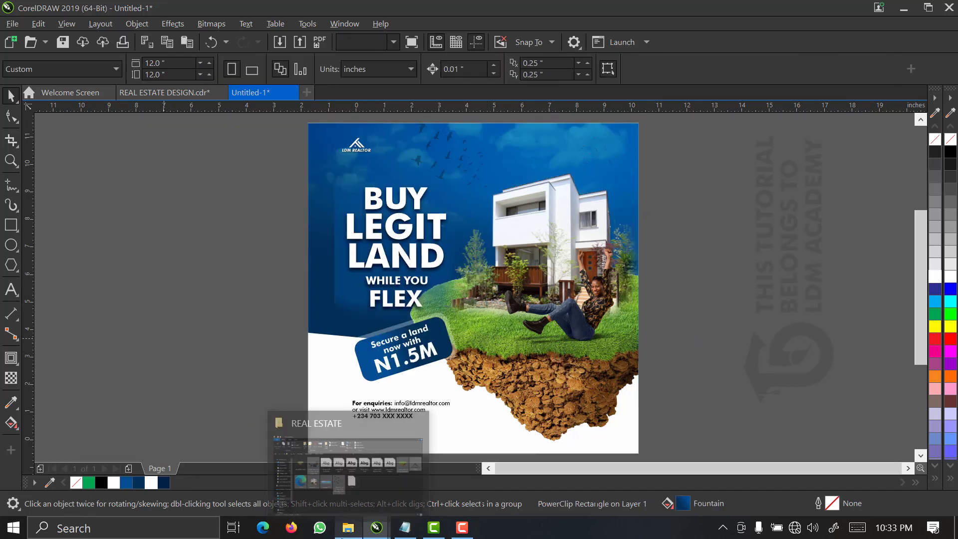
left_click(351, 477)
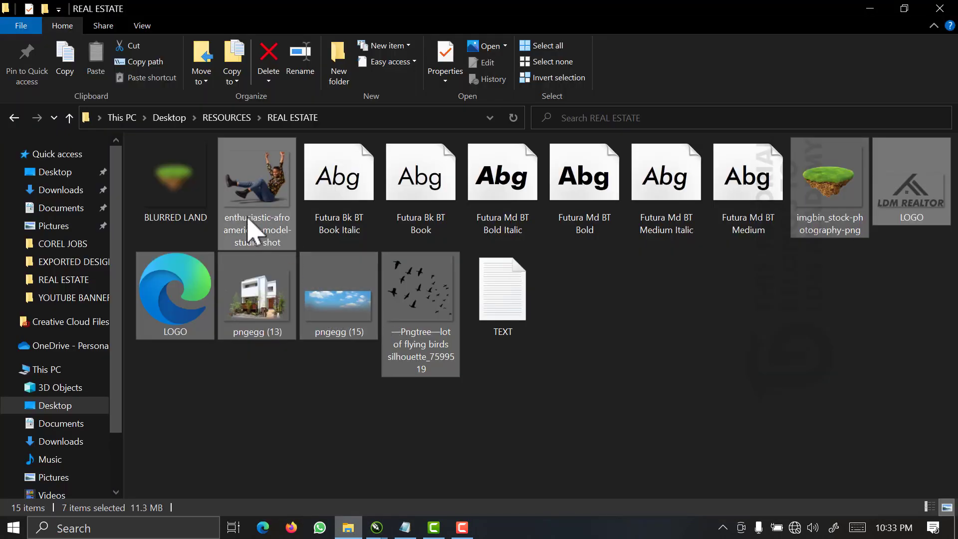
left_click(189, 196)
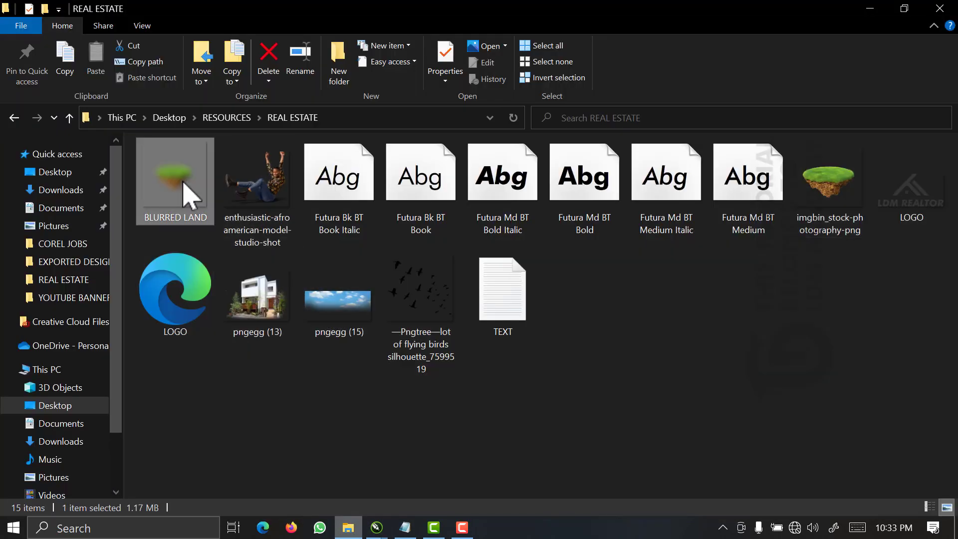
left_click(829, 210)
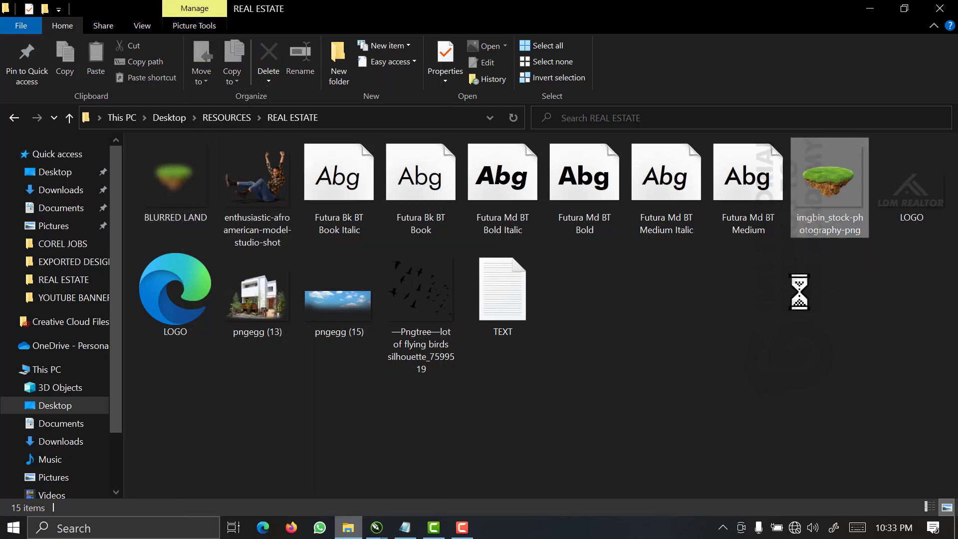
left_click(667, 432)
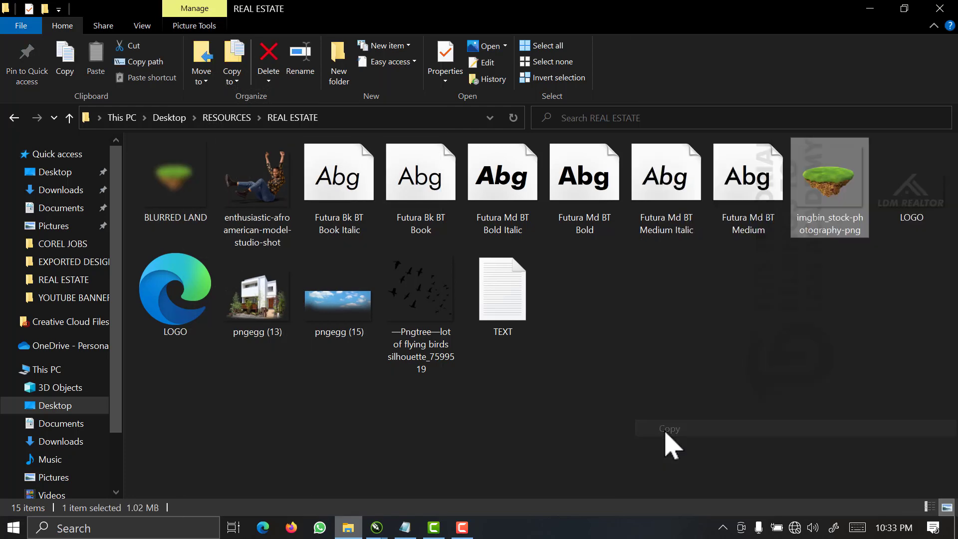
left_click(867, 10)
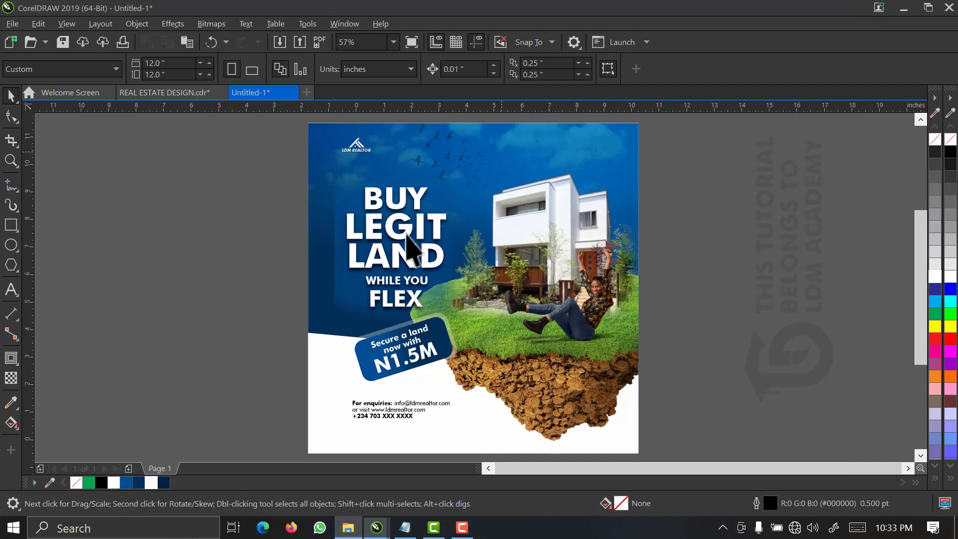
right_click(190, 232)
left_click(220, 349)
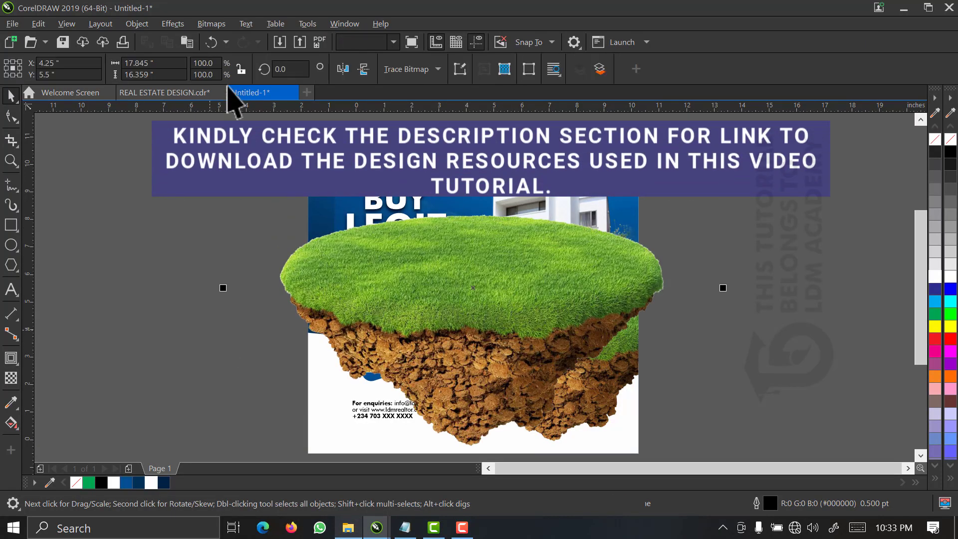
- Apply a Gaussian Blur with a radius of 71.7 pixels to the pasted island image
left_click(179, 25)
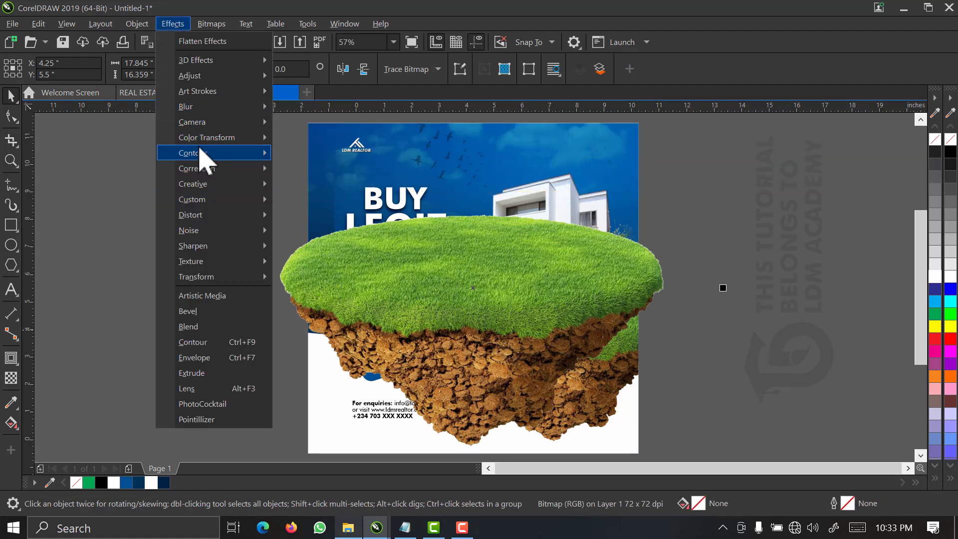
mouse_move(216, 120)
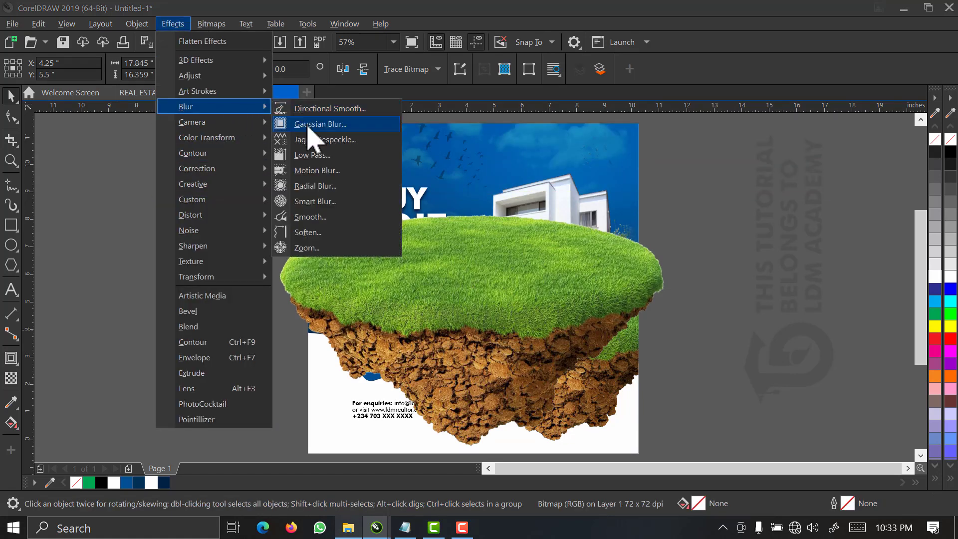
left_click(308, 128)
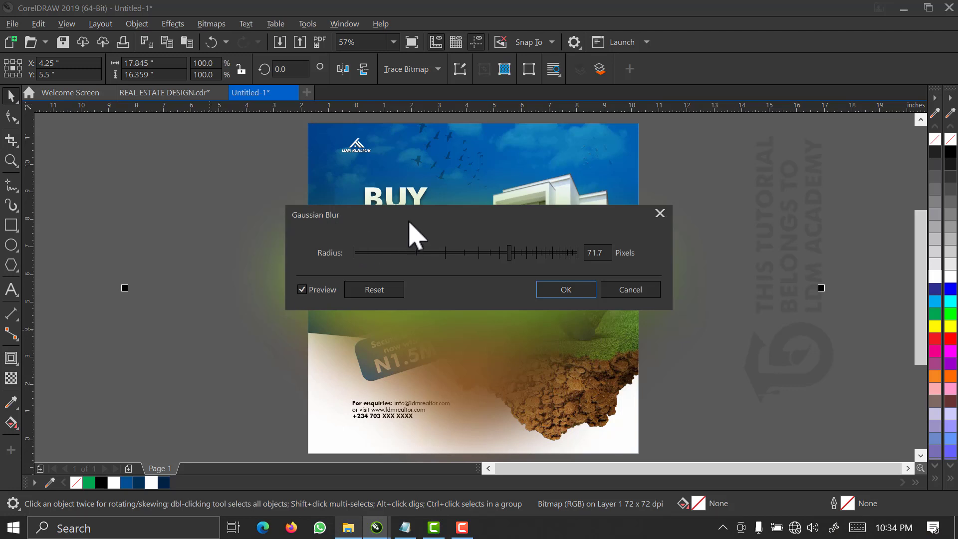
left_click_drag(478, 216, 251, 142)
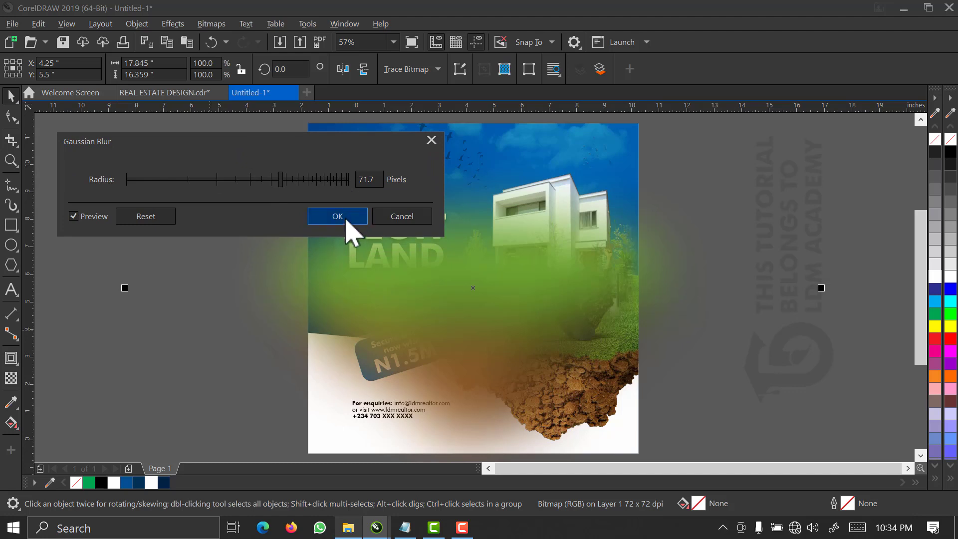
left_click(346, 219)
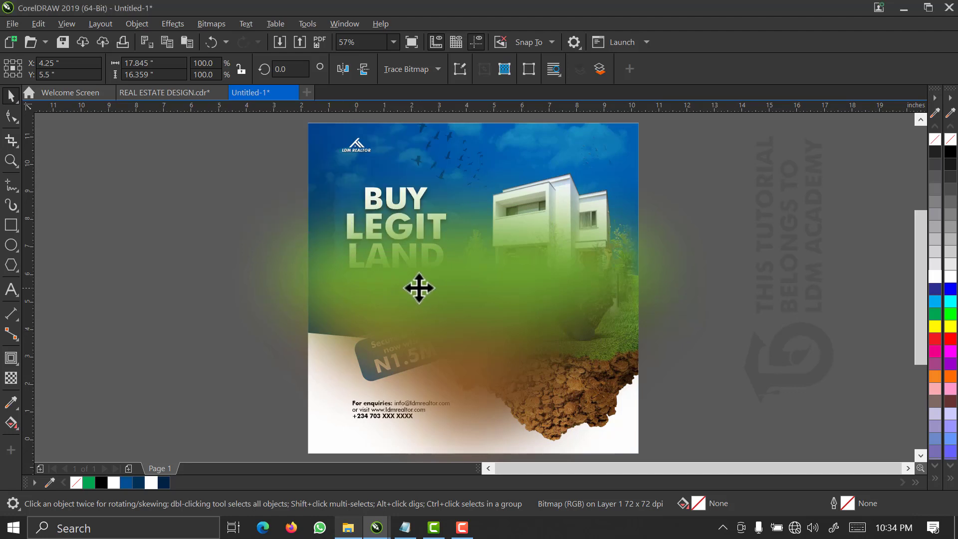
- Scale the blurred island image down to about 38%, roughly 9.5 by 9 in
left_click(456, 274)
scroll(456, 274, "down", 2)
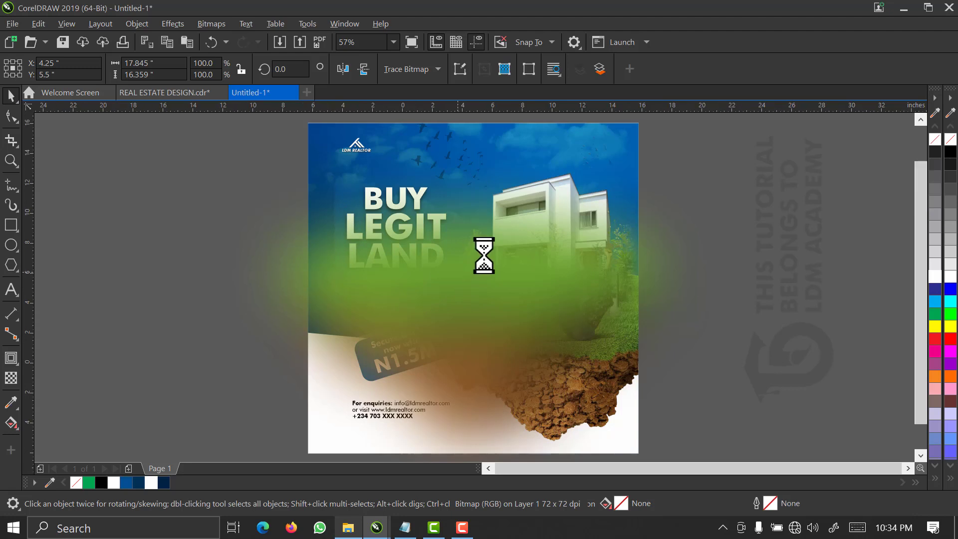
left_click(518, 285)
scroll(541, 261, "down", 2)
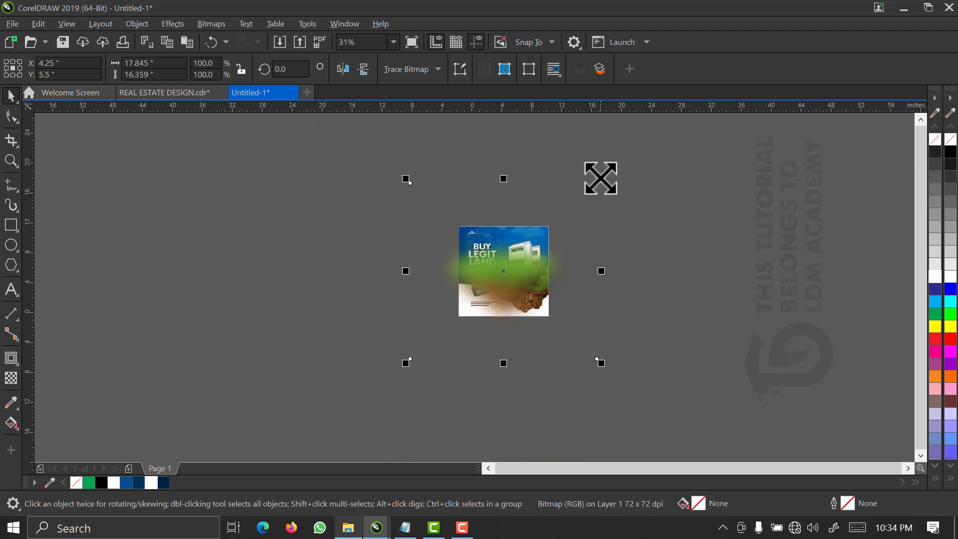
left_click_drag(601, 177, 444, 335)
key("z")
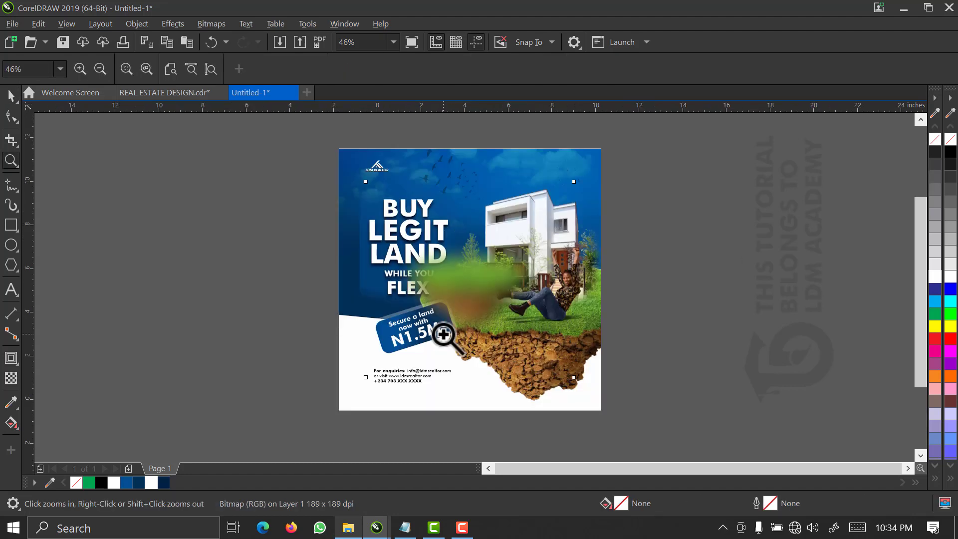
- Place the blurred island inside the flyer background as PowerClip contents near its top-left corner
key("space")
left_click_drag(297, 311, 345, 191)
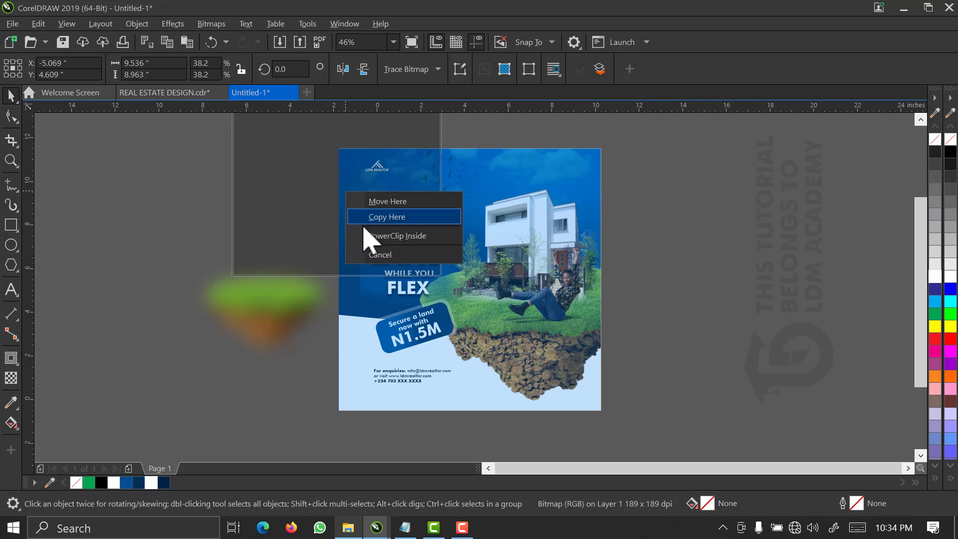
left_click(372, 241)
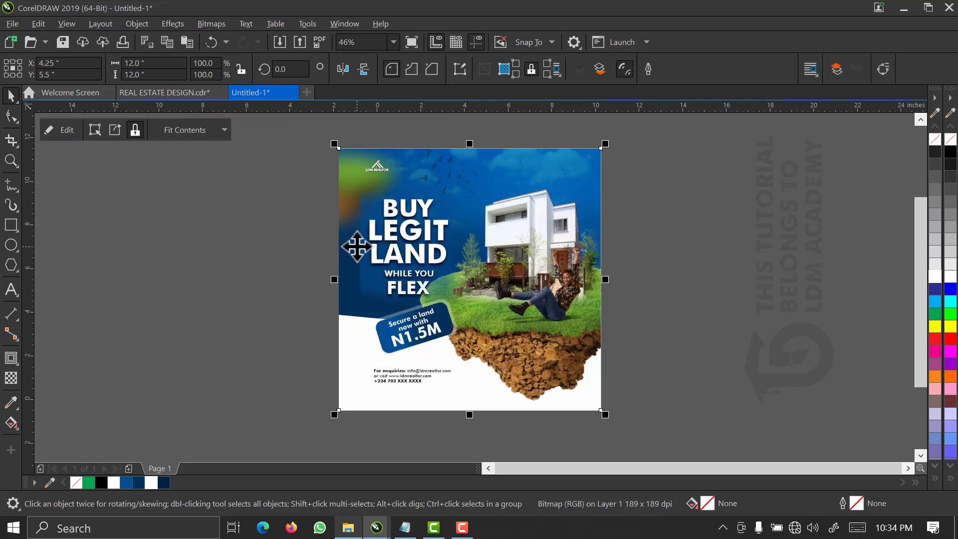
- Open the background PowerClip contents, move the blurred island down beside the flyer's left edge, and enlarge it to about 43%
right_click(351, 214)
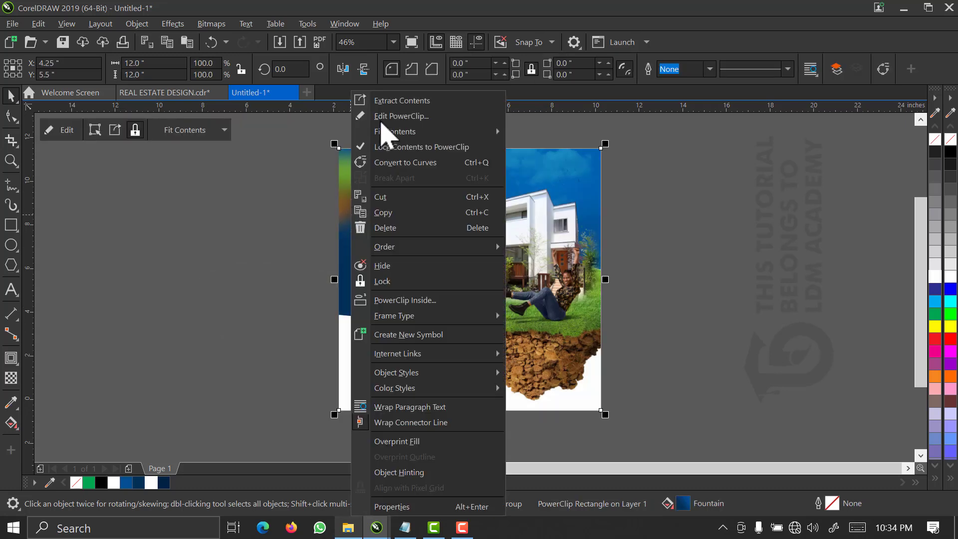
left_click(385, 117)
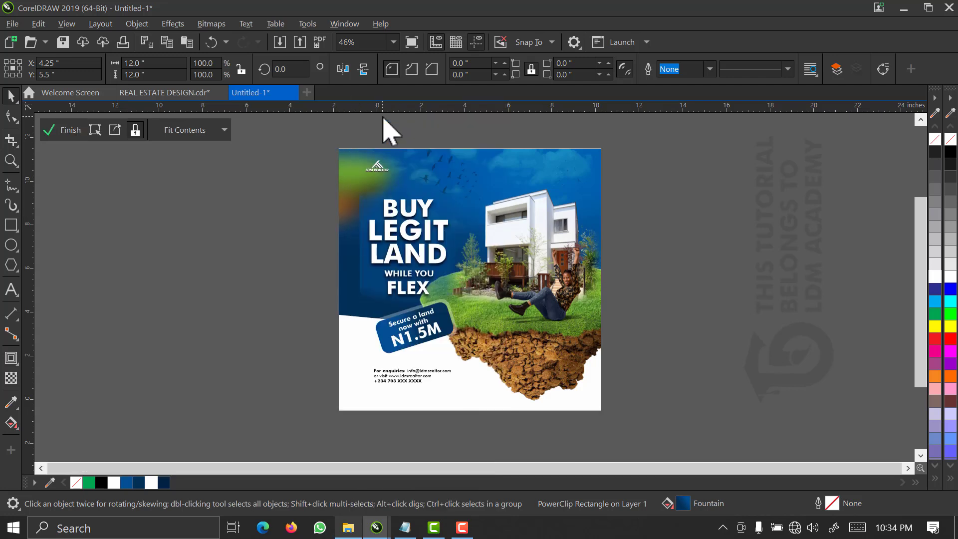
left_click(337, 188)
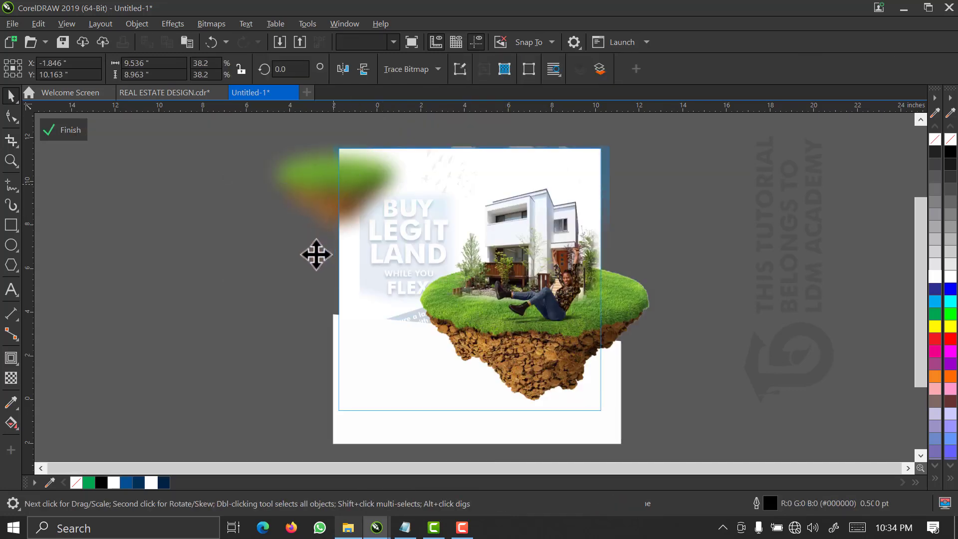
left_click_drag(314, 278, 328, 266)
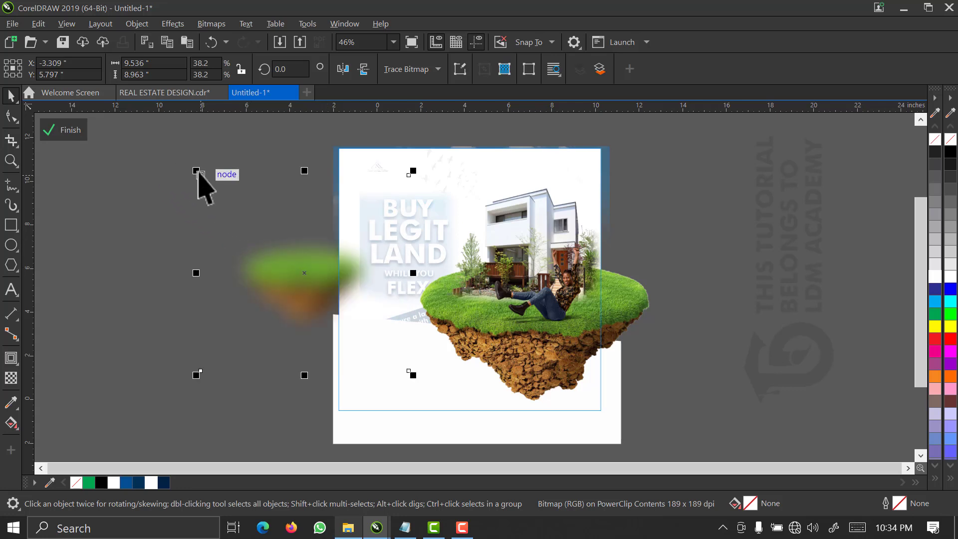
left_click_drag(195, 169, 183, 152)
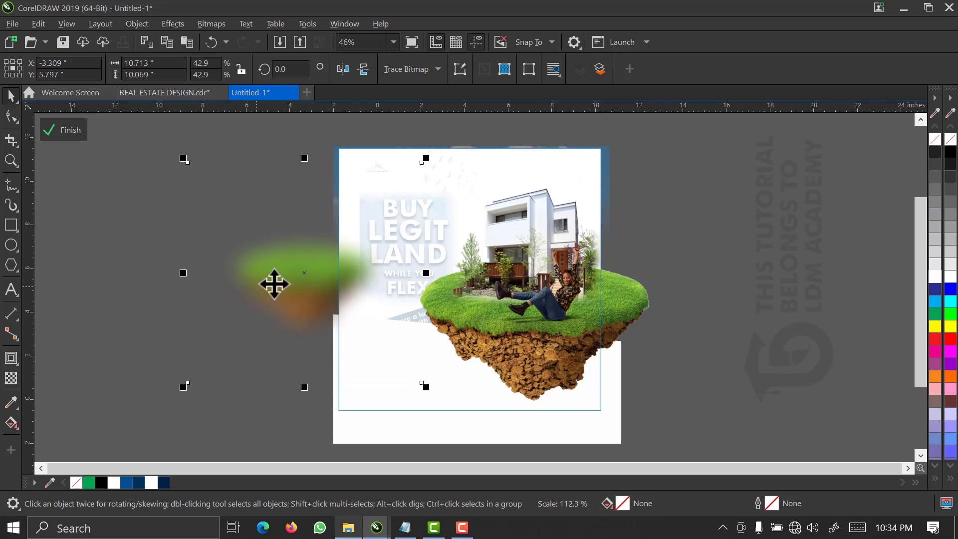
- Duplicate the blurred island beyond the flyer's right edge and rotate the copy to about 311°
left_click_drag(280, 280, 655, 259)
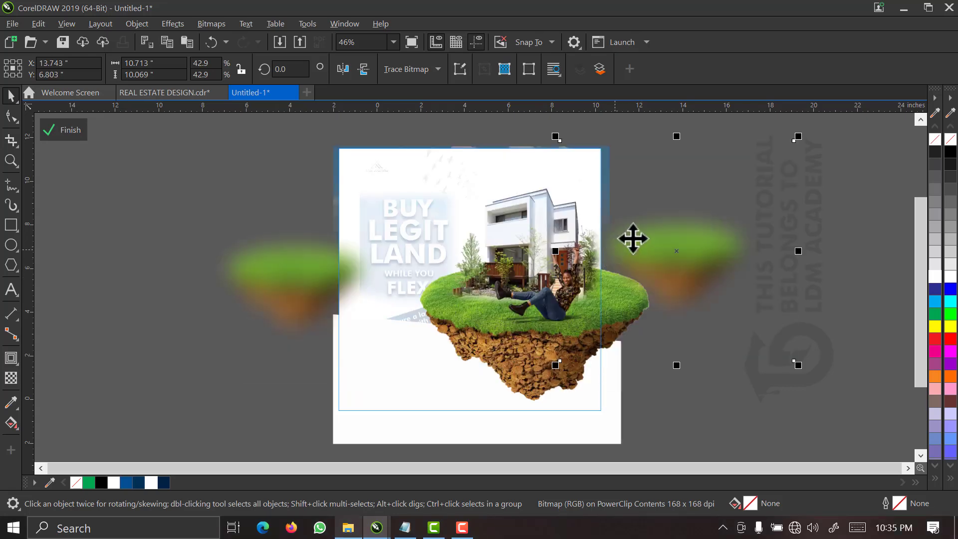
left_click(632, 244)
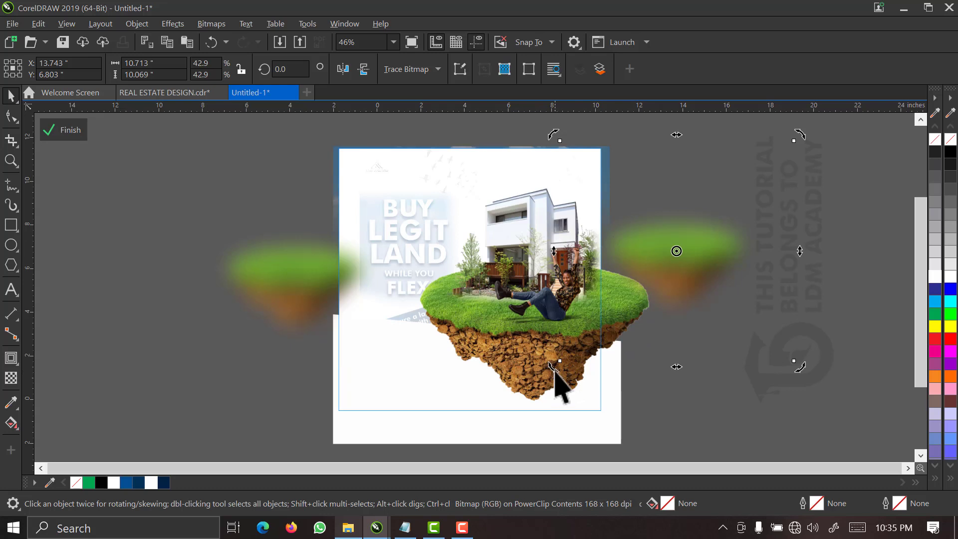
left_click_drag(555, 368, 553, 268)
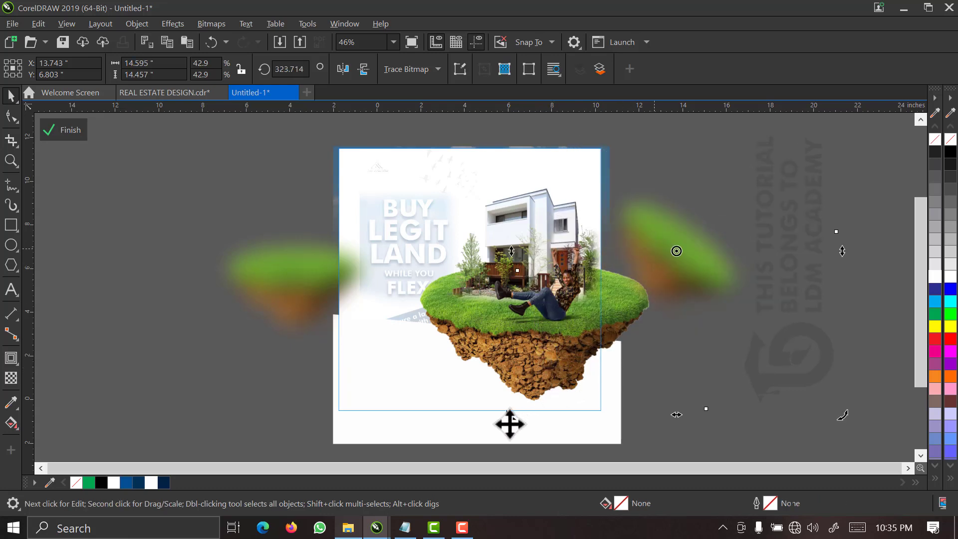
left_click_drag(503, 406, 496, 360)
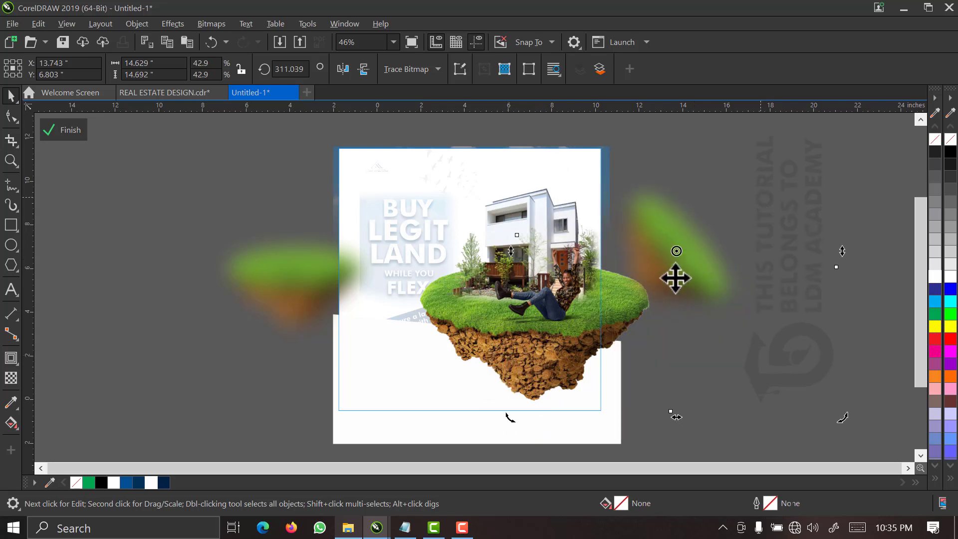
- Move the rotated island copy over the flyer's upper-right corner and enlarge it to about 56.5%
left_click(680, 267)
left_click_drag(645, 231, 606, 188)
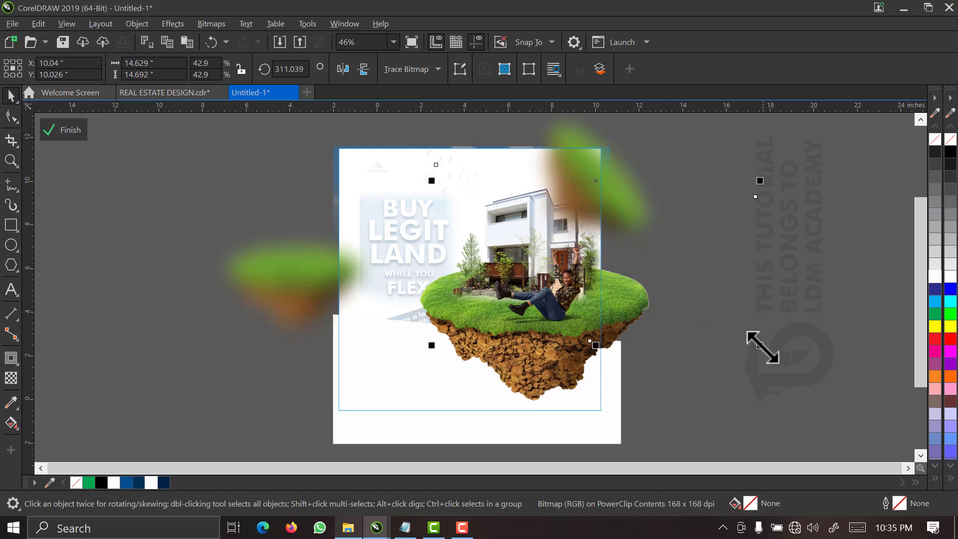
left_click_drag(760, 346, 832, 400)
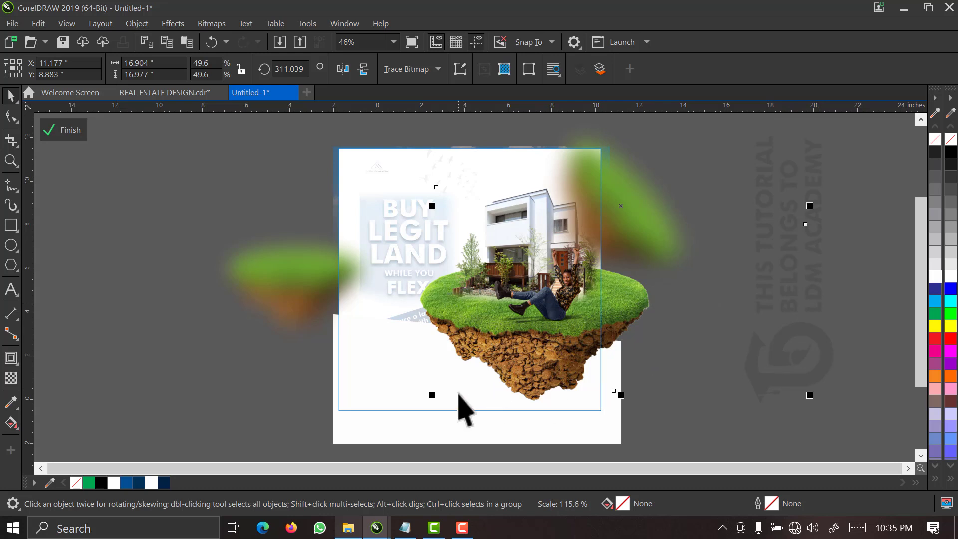
left_click_drag(811, 393, 887, 439)
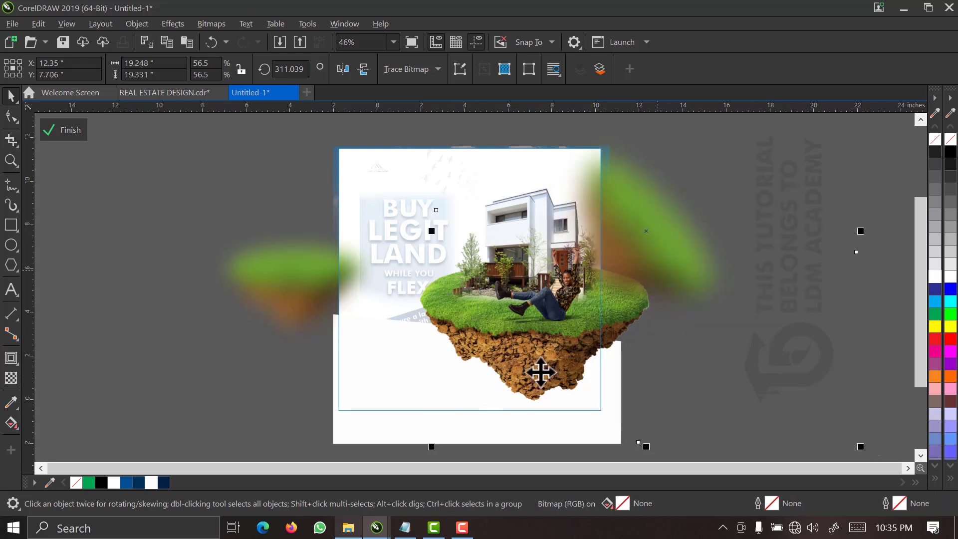
- Rotate the right blurred island to about 283° and shift it about 1.2 in left onto the flyer's edge
left_click(637, 252)
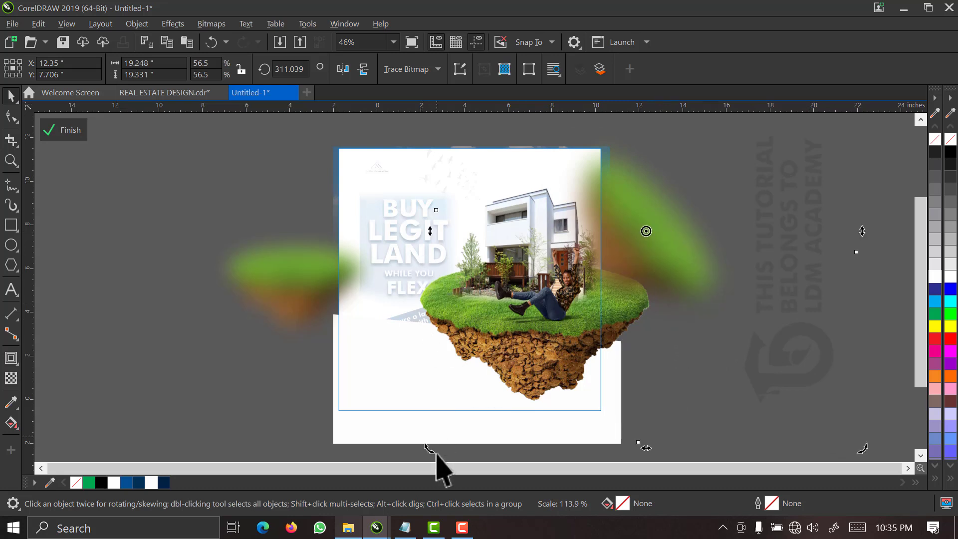
left_click_drag(417, 438, 416, 318)
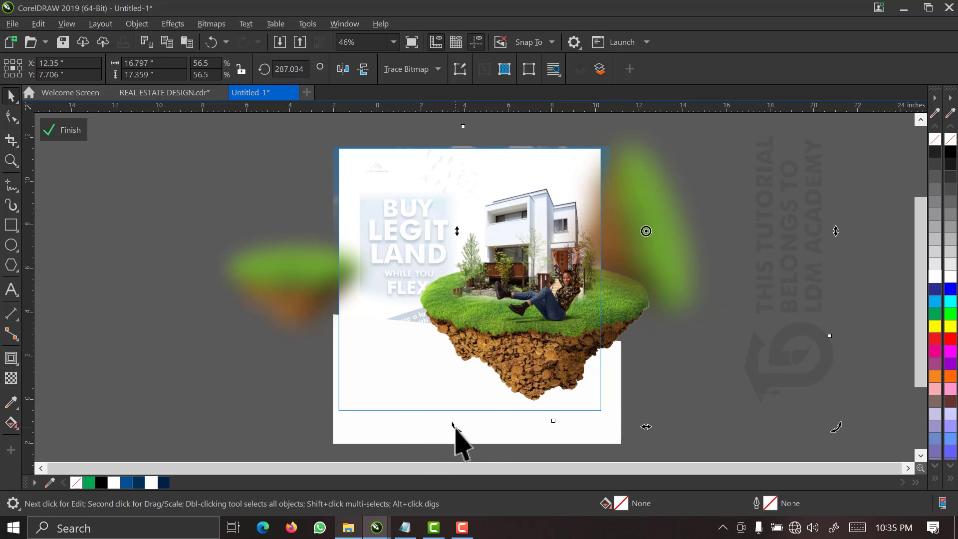
left_click_drag(449, 419, 449, 415)
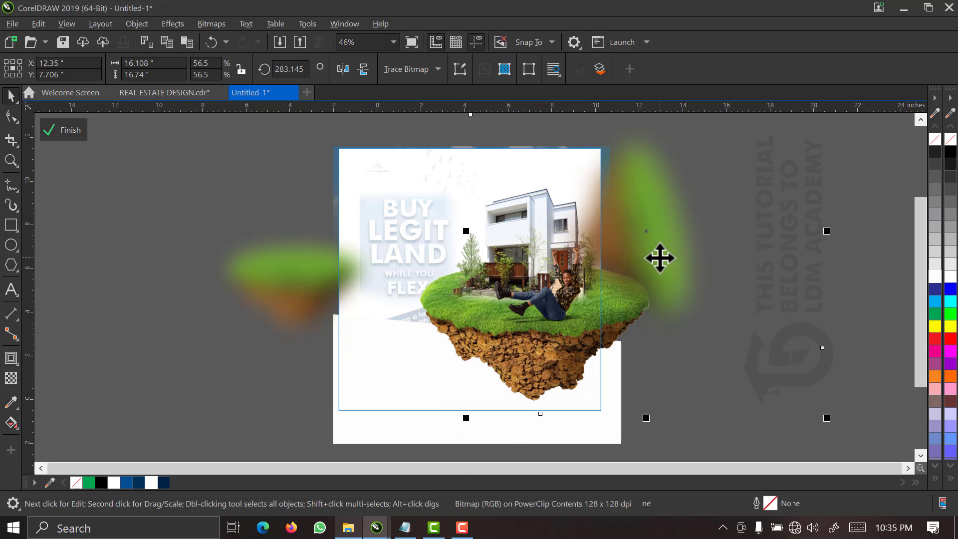
left_click_drag(654, 259, 634, 255)
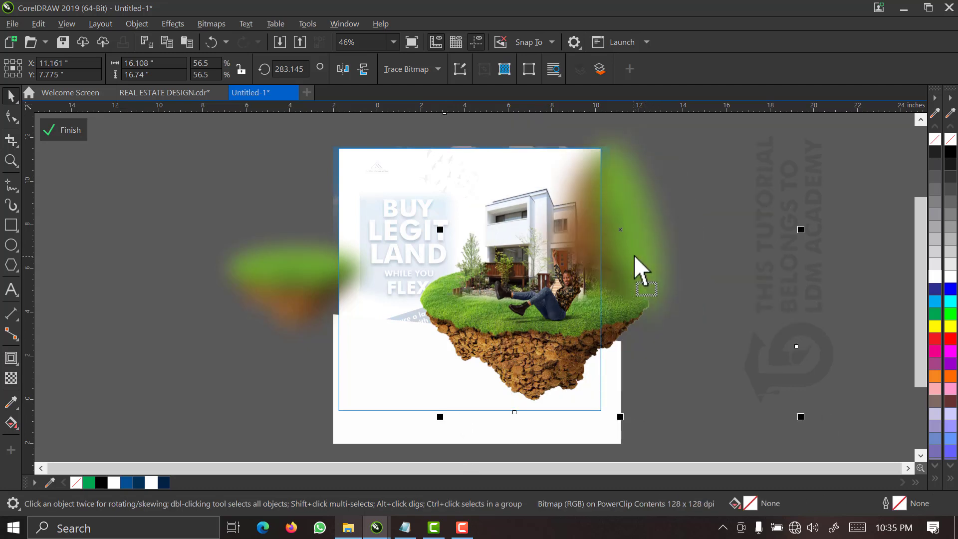
- Send the right blurred island behind the house and main island, and finish editing the PowerClip contents
left_click(634, 255)
left_click(634, 256)
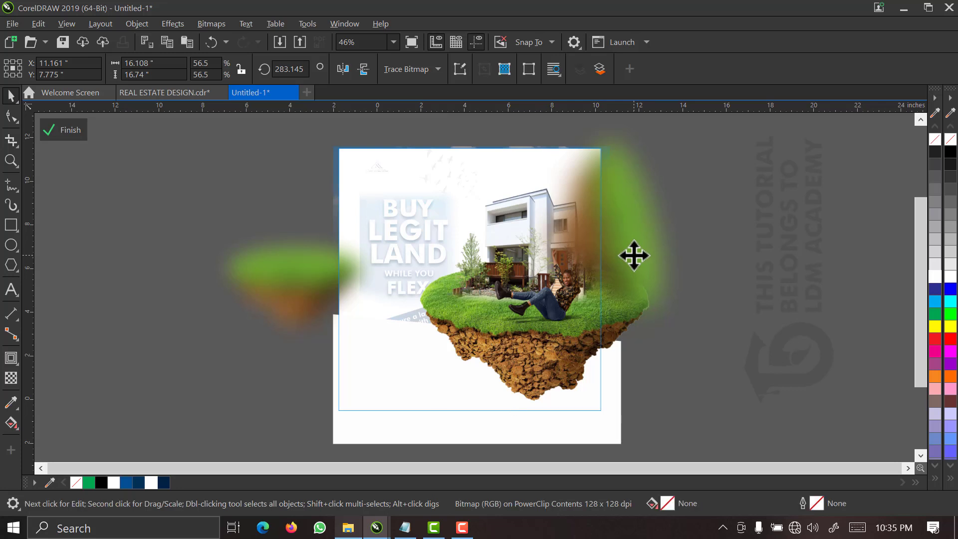
left_click(296, 283)
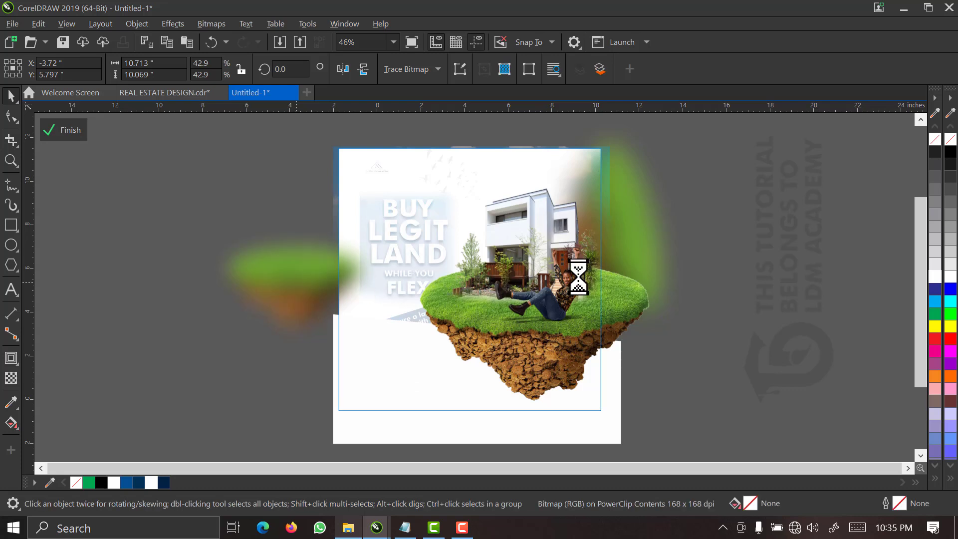
left_click(64, 131)
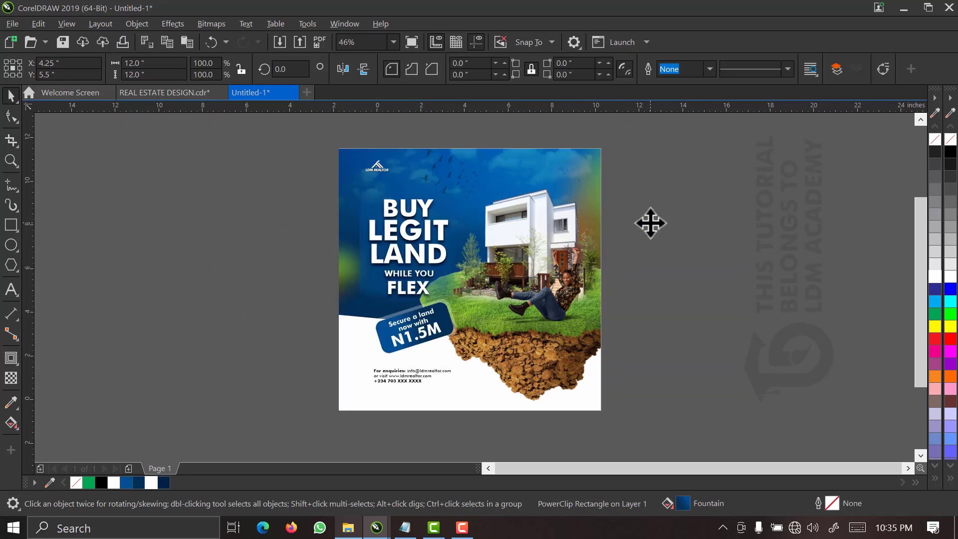
key("Escape")
- Reopen the PowerClip contents, move the right blurred island about 0.9 in right, and finish editing
left_click(597, 212)
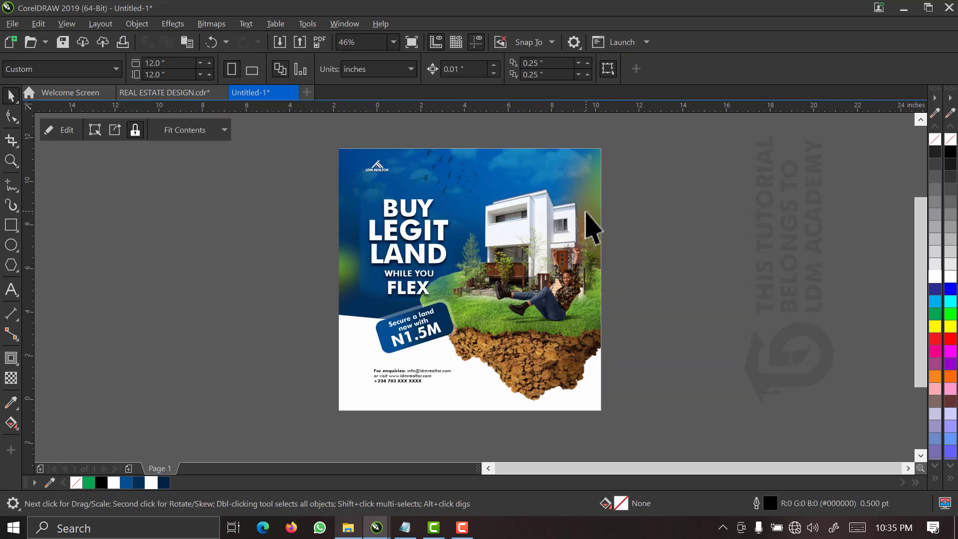
left_click(595, 210)
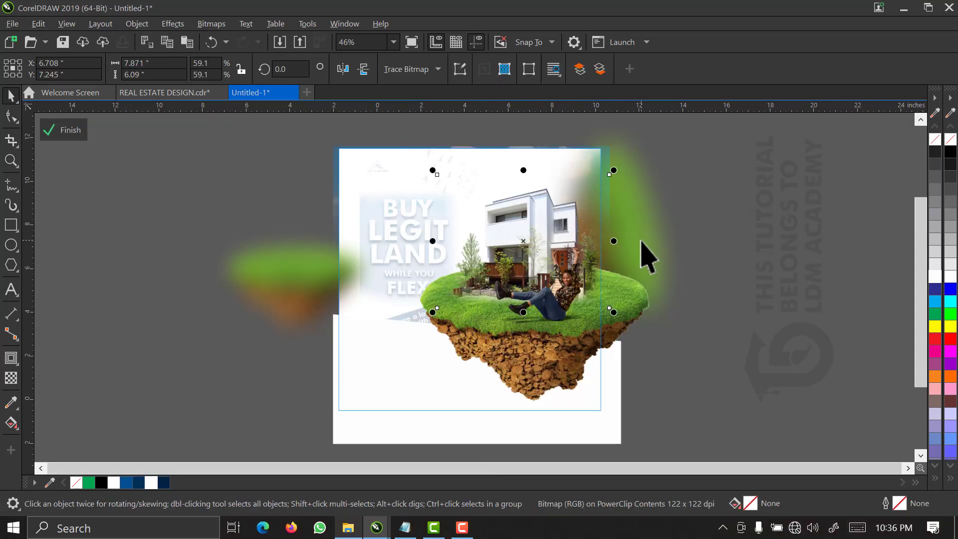
left_click_drag(641, 242, 655, 242)
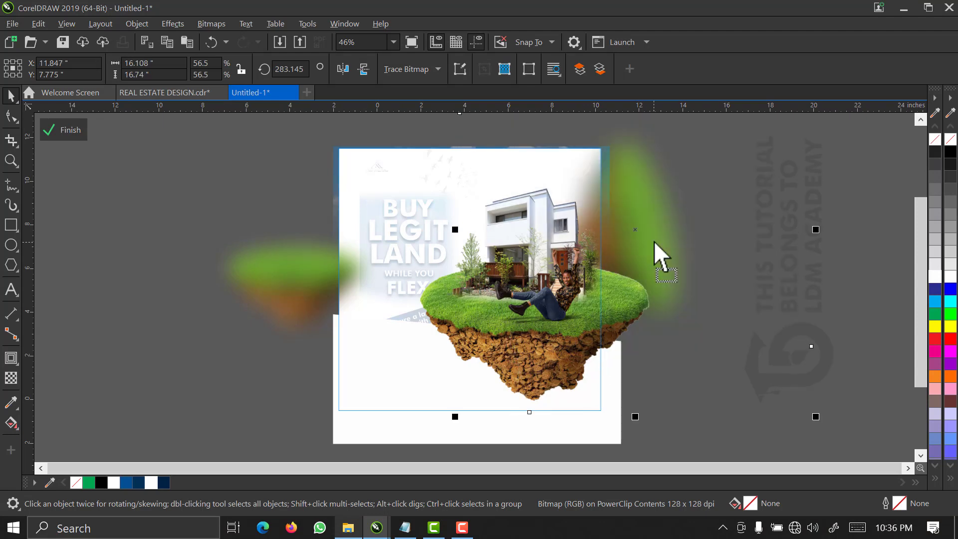
left_click_drag(654, 241, 658, 240)
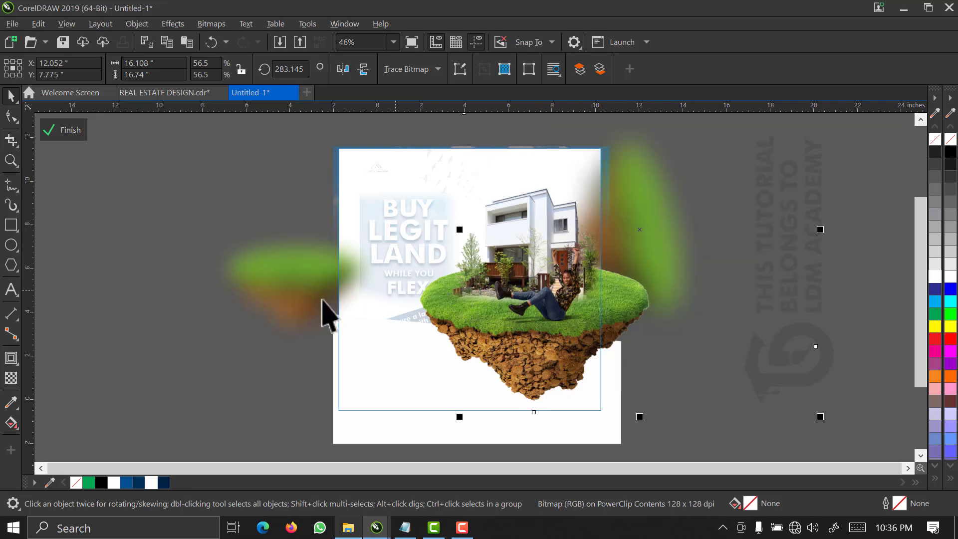
left_click(64, 134)
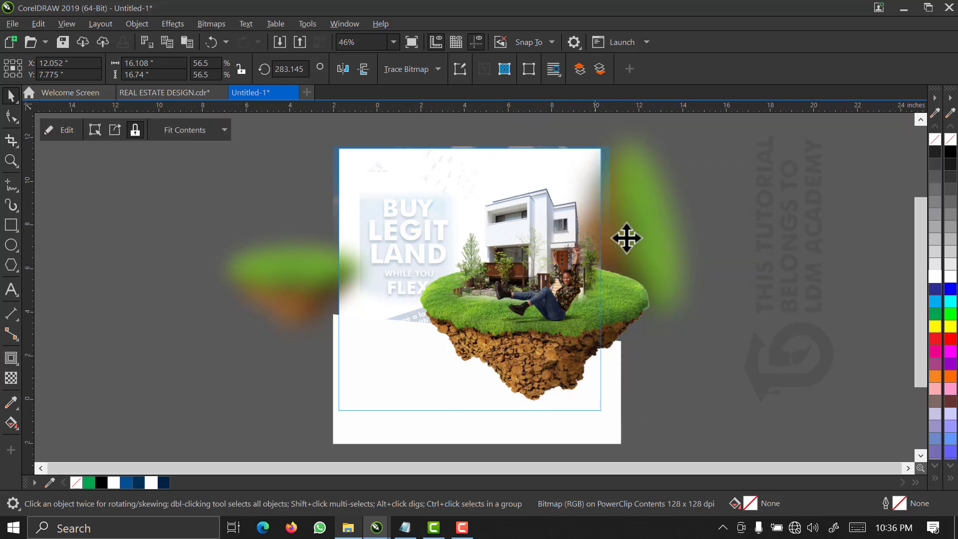